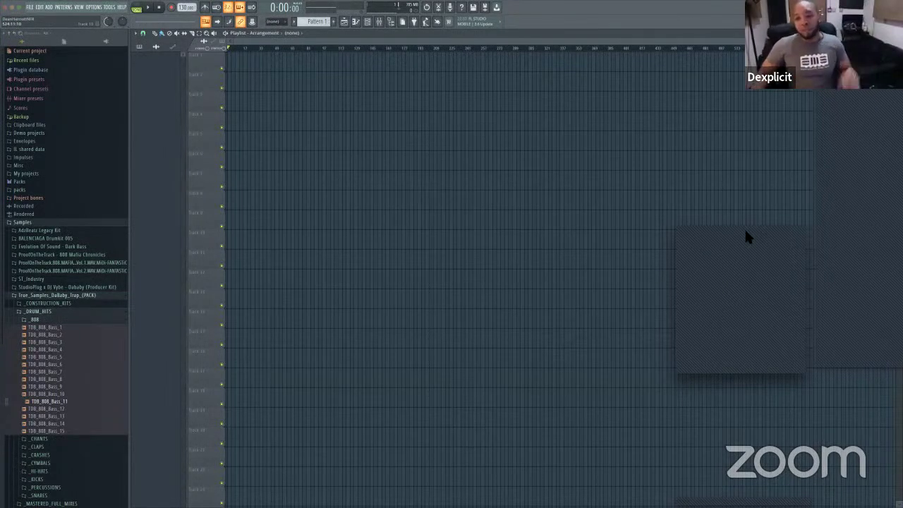
pyautogui.moveTo(746, 236); pyautogui.dragTo(710, 165)
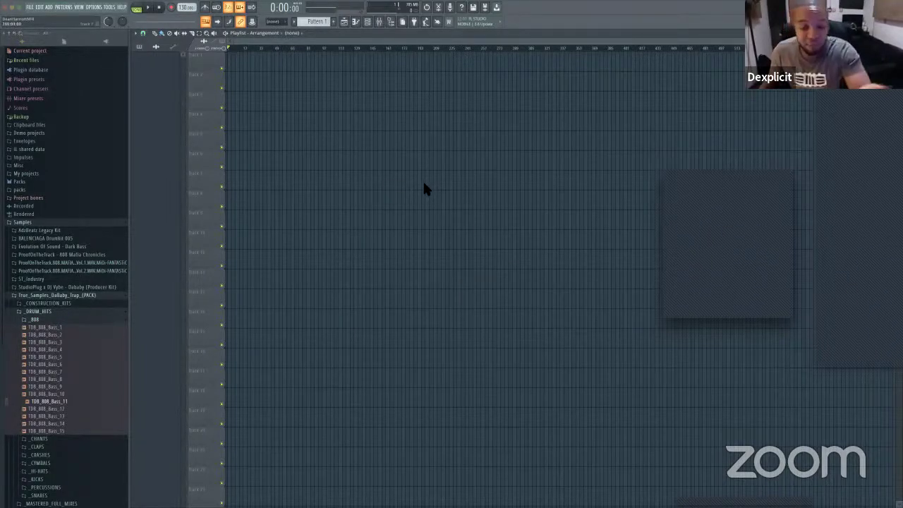
# Step: Show only the channel rack with the playlist hidden, and reposition the rack in the empty workspace
pyautogui.click(368, 23)
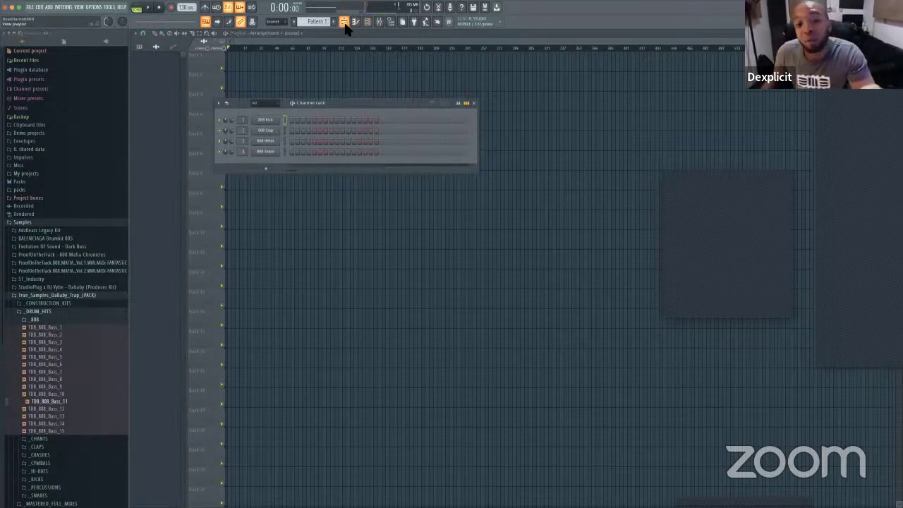
pyautogui.click(345, 24)
pyautogui.click(345, 23)
pyautogui.moveTo(346, 101); pyautogui.dragTo(408, 81)
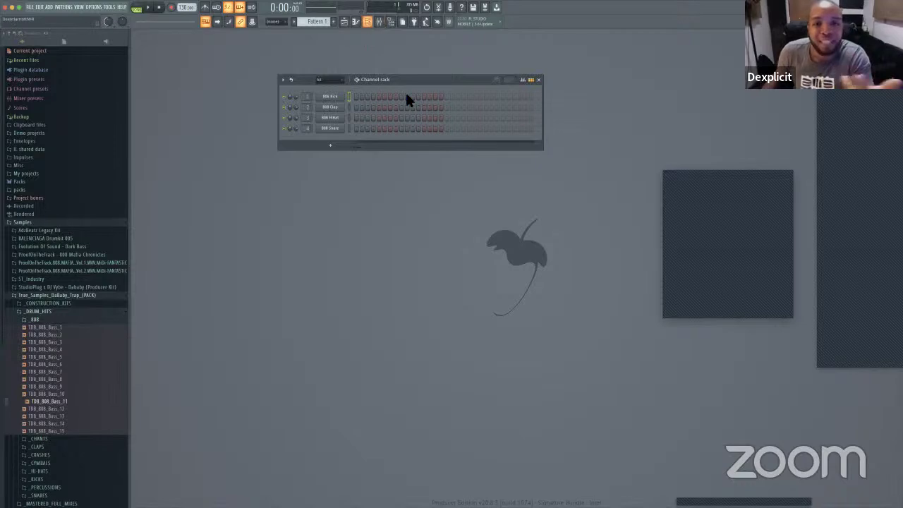
pyautogui.moveTo(374, 81); pyautogui.dragTo(386, 115)
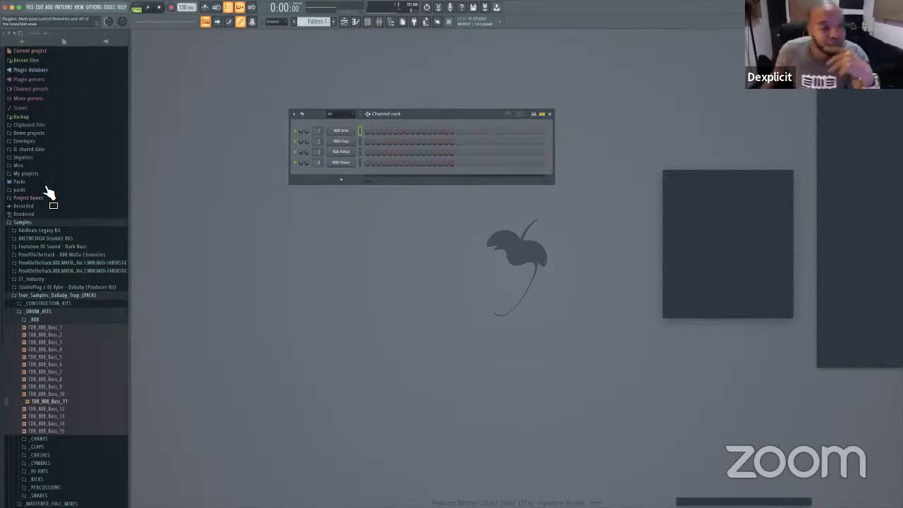
# Step: Look through the browser's sample folders and the installed plugin generators, returning to the full folder list
pyautogui.scroll(-2, 59, 331)
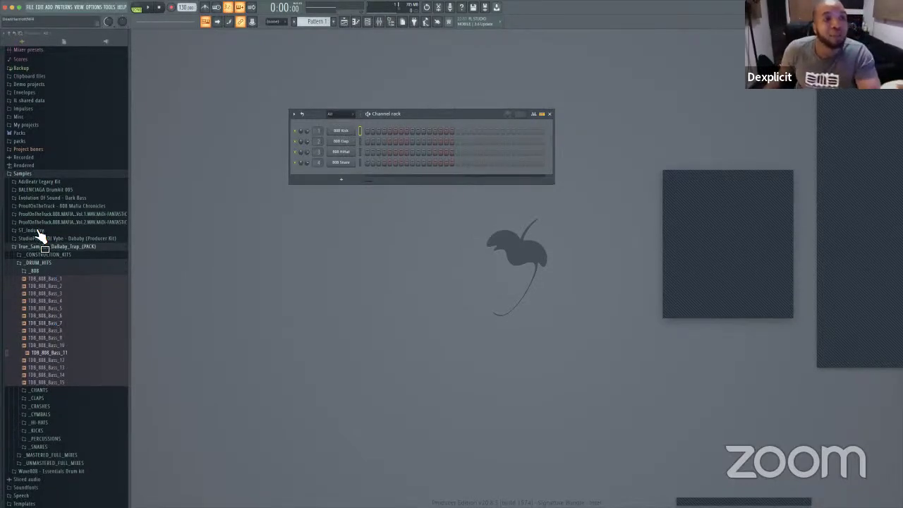
pyautogui.click(28, 42)
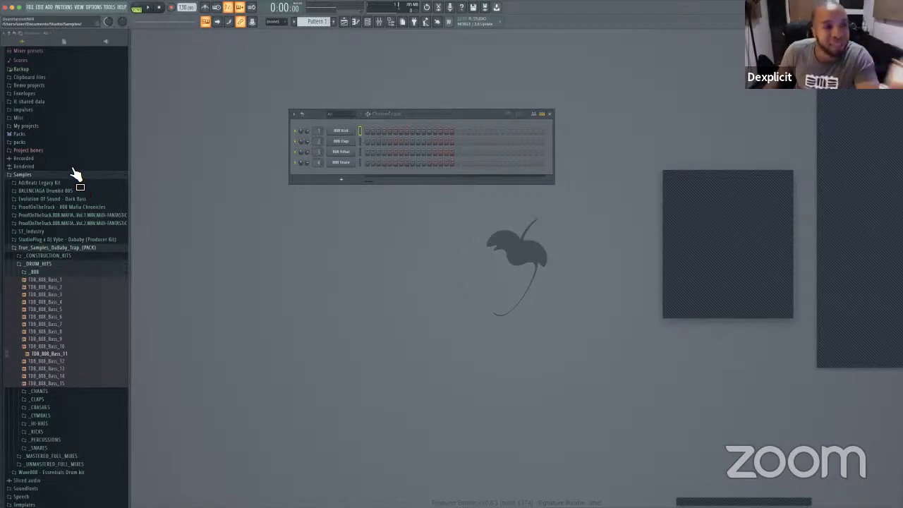
pyautogui.click(108, 41)
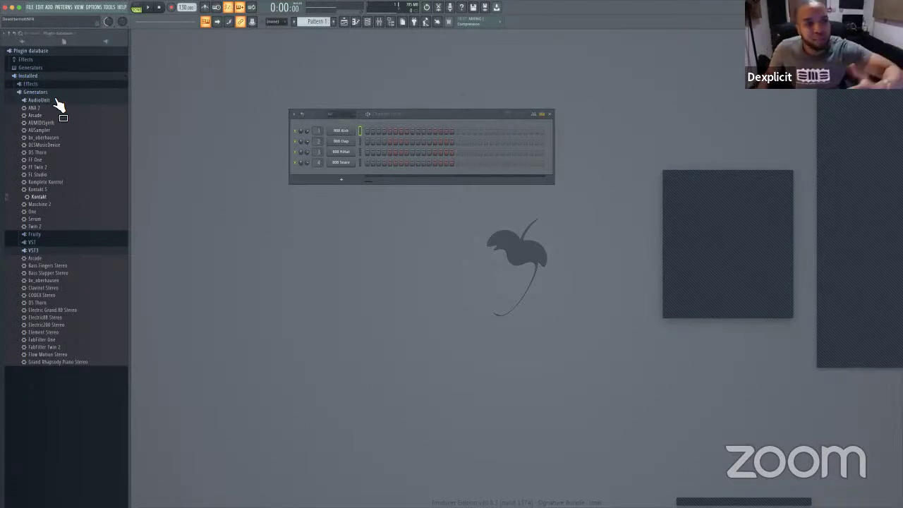
pyautogui.click(22, 41)
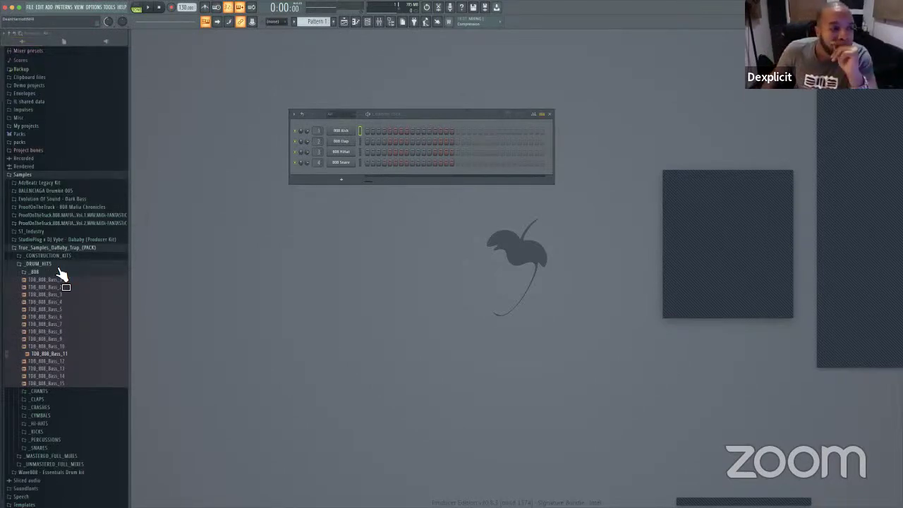
# Step: Audition the kicks in the AdzBeatz Legacy Kit's Kicks folder and load FOREST KICK onto the 808 Kick channel
pyautogui.click(61, 183)
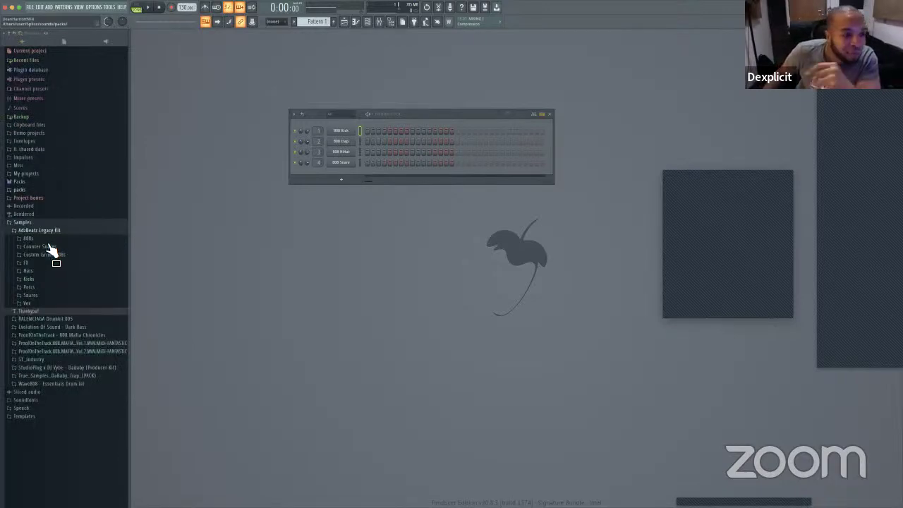
pyautogui.click(47, 279)
pyautogui.click(60, 287)
pyautogui.click(58, 301)
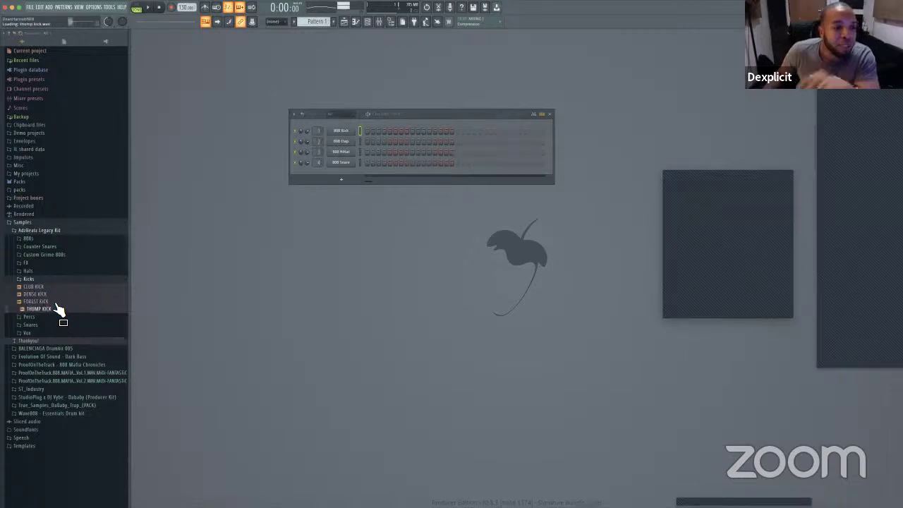
pyautogui.moveTo(57, 303); pyautogui.dragTo(349, 130)
pyautogui.moveTo(416, 114)
pyautogui.mouseDown()
pyautogui.moveTo(430, 96)
pyautogui.moveTo(404, 119)
pyautogui.mouseUp()
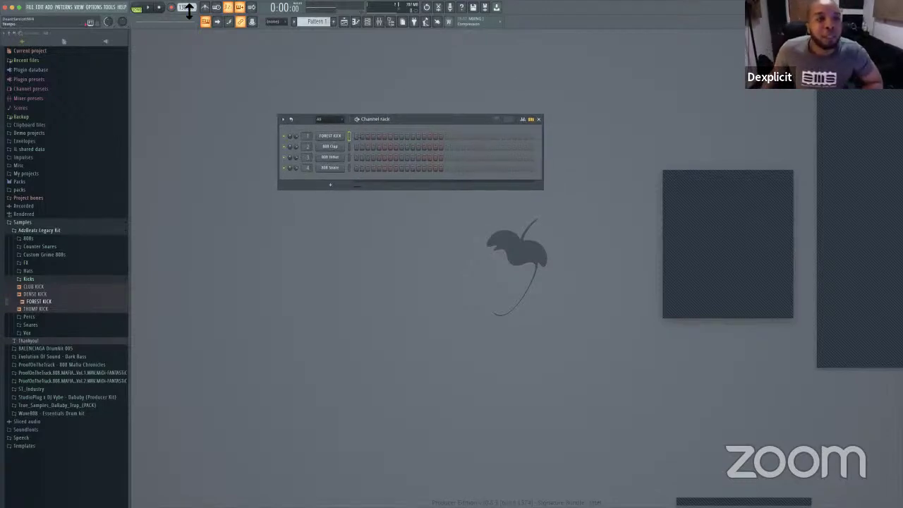
# Step: Set the project tempo to 140 BPM
pyautogui.moveTo(182, 10); pyautogui.dragTo(182, 2)
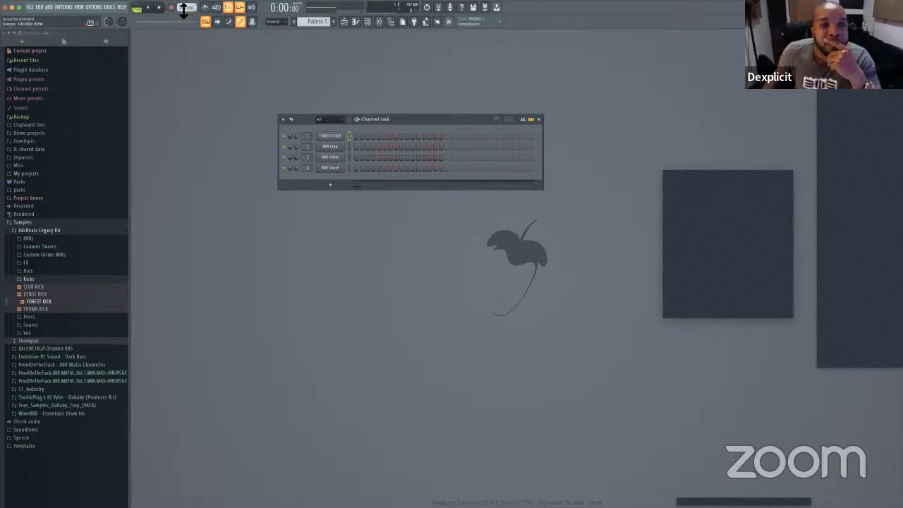
# Step: Show and hide the playlist, piano roll, channel rack and mixer in turn to view each main window
pyautogui.click(343, 21)
pyautogui.click(343, 22)
pyautogui.click(355, 21)
pyautogui.click(367, 22)
pyautogui.click(367, 22)
pyautogui.click(368, 22)
pyautogui.click(379, 21)
pyautogui.click(379, 22)
pyautogui.click(378, 22)
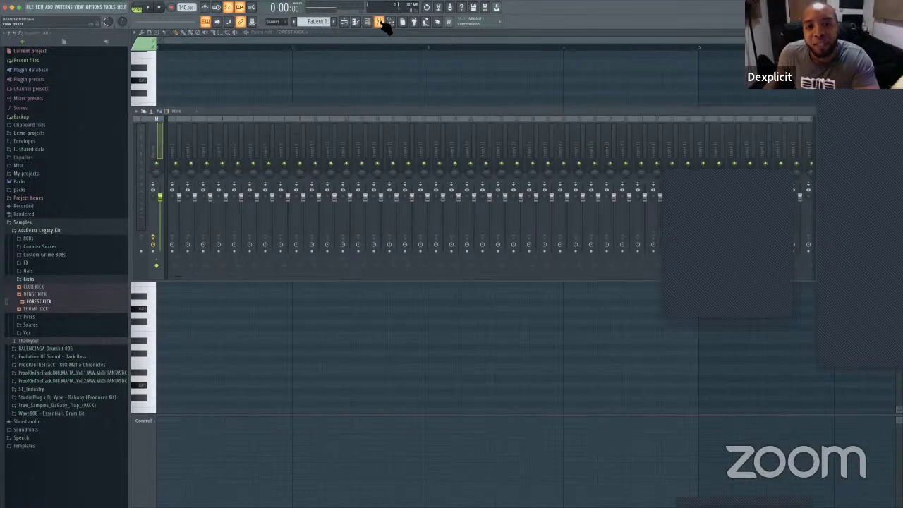
pyautogui.click(367, 22)
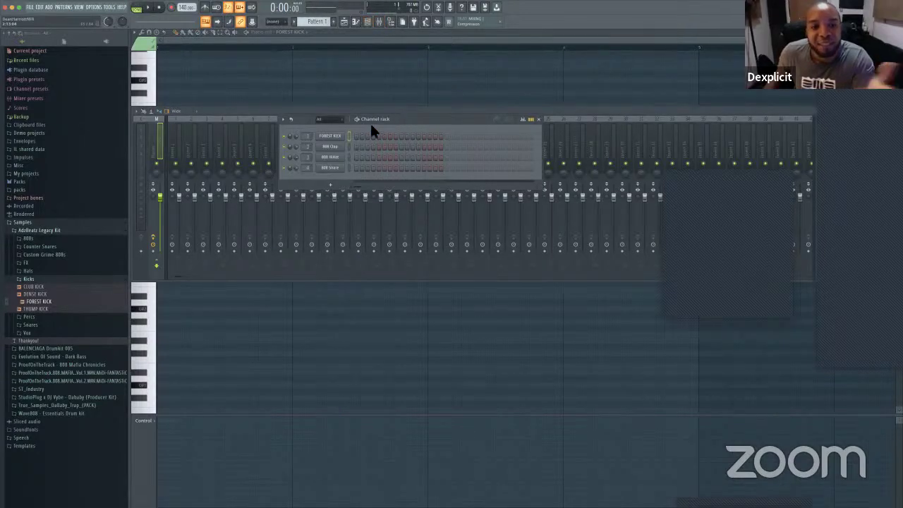
# Step: Examine the FOREST KICK piano roll on its own, including the notes of its vertical keyboard
pyautogui.click(356, 22)
pyautogui.click(356, 22)
pyautogui.click(355, 22)
pyautogui.moveTo(144, 163); pyautogui.dragTo(146, 103)
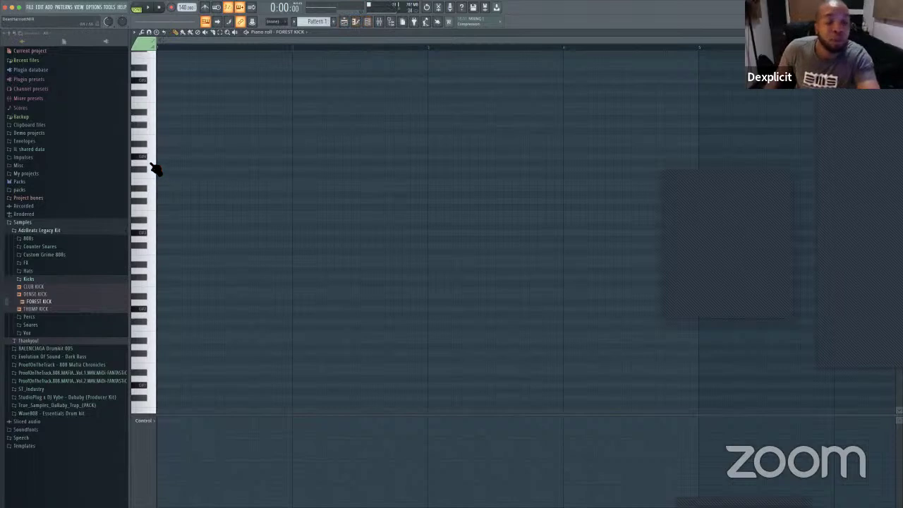
pyautogui.moveTo(150, 171); pyautogui.dragTo(141, 239)
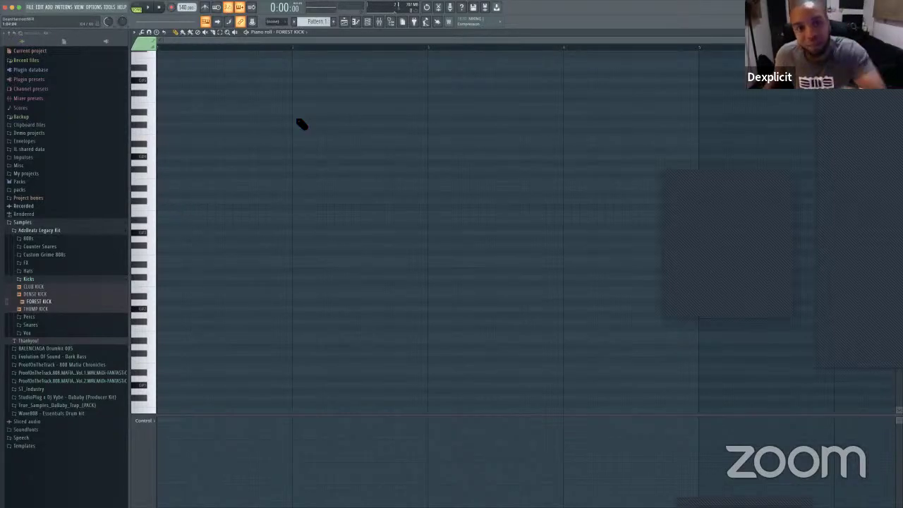
# Step: Switch from the piano roll to the playlist and look through its full list of tracks
pyautogui.click(356, 22)
pyautogui.click(345, 23)
pyautogui.click(344, 23)
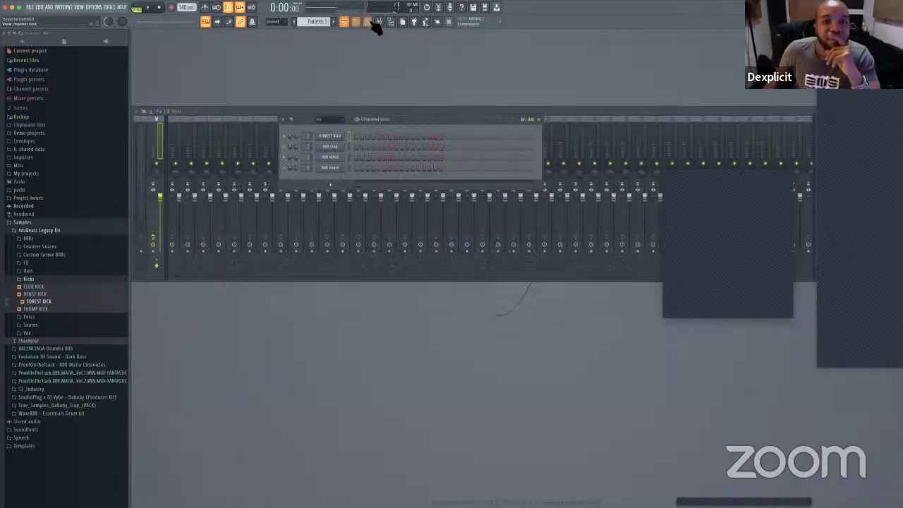
pyautogui.click(344, 23)
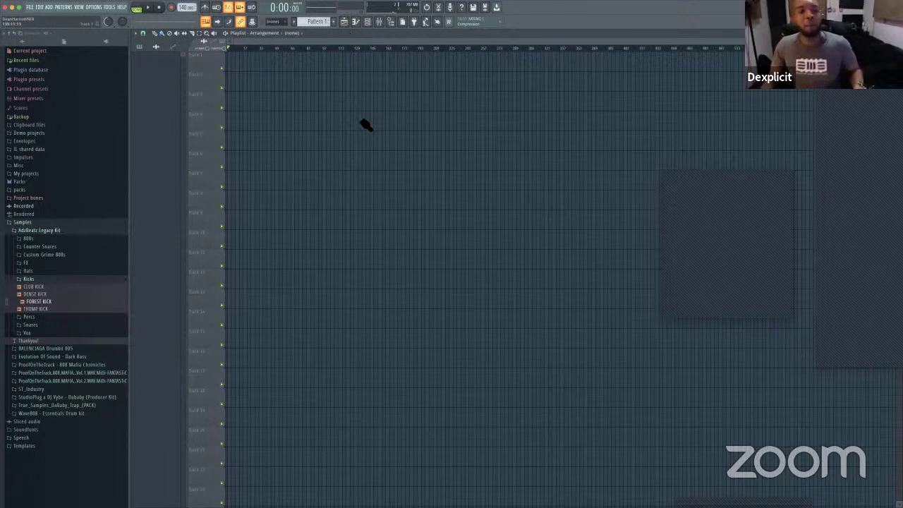
pyautogui.scroll(-20, 371, 132)
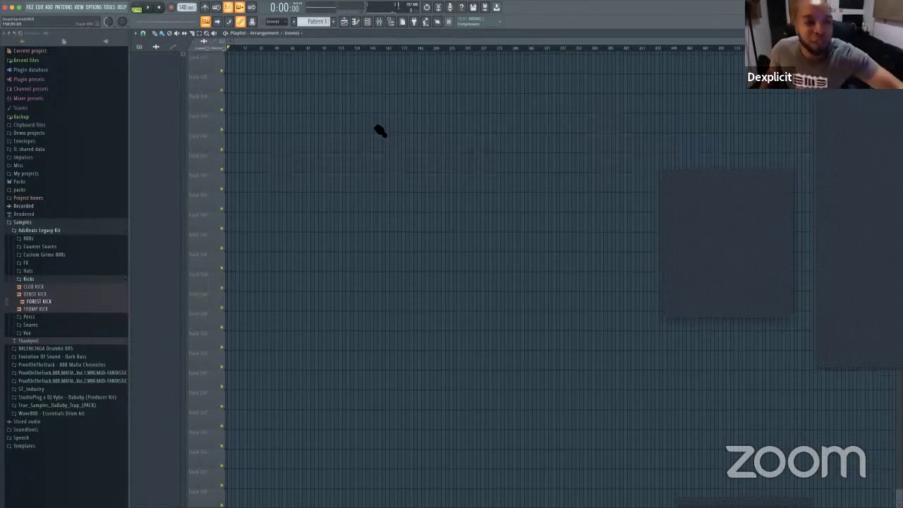
pyautogui.scroll(20, 378, 130)
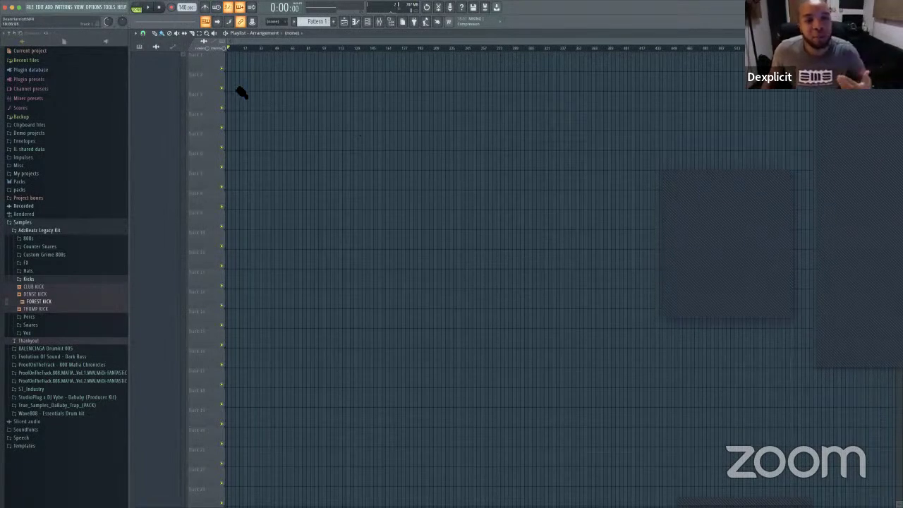
# Step: Place a FOREST KICK hit on step 1 of Pattern 1 and undo a trial fill of the whole row
pyautogui.click(374, 26)
pyautogui.press('space')
pyautogui.press('space')
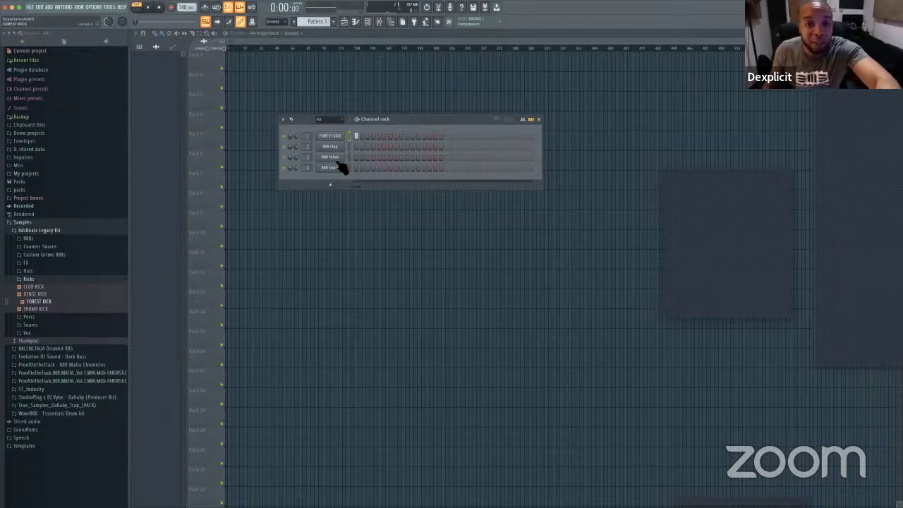
pyautogui.moveTo(356, 136); pyautogui.dragTo(544, 156)
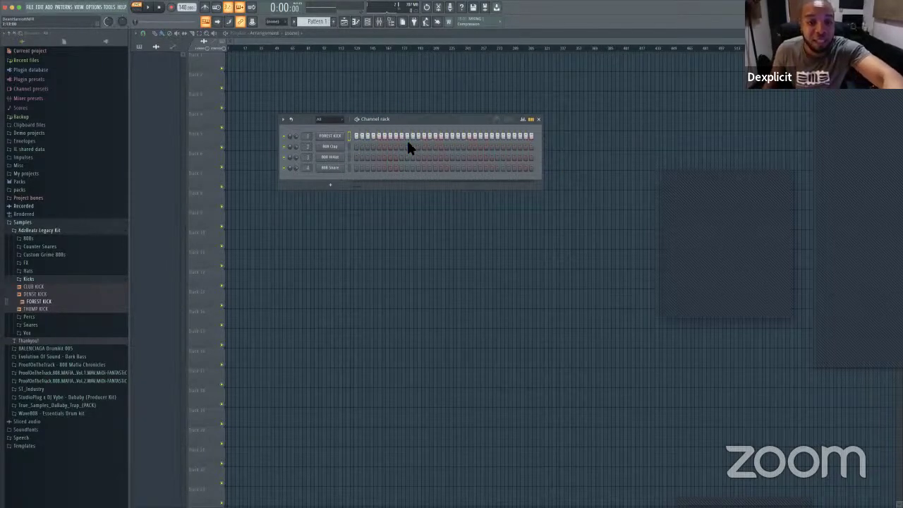
pyautogui.hotkey('ctrl', 'z')
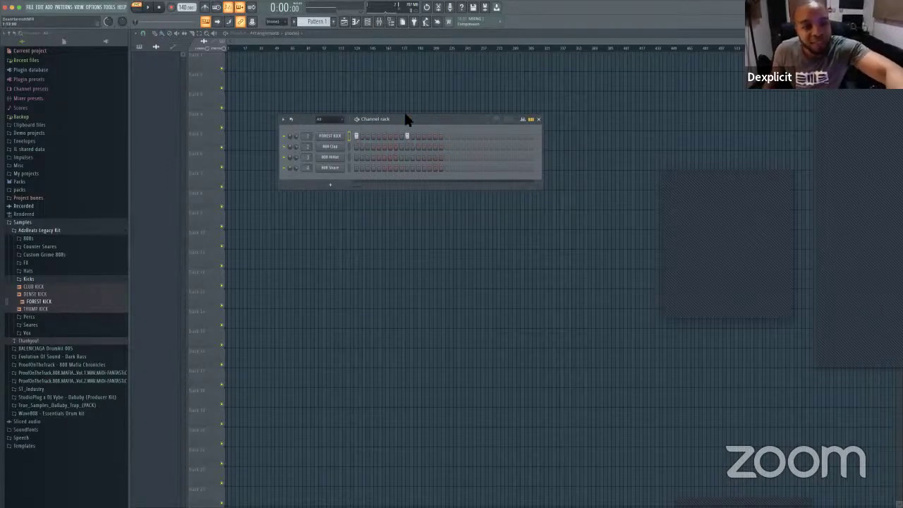
# Step: Place Pattern 1 at the start of playlist Track 1 and open its FOREST KICK notes in the piano roll
pyautogui.click(245, 75)
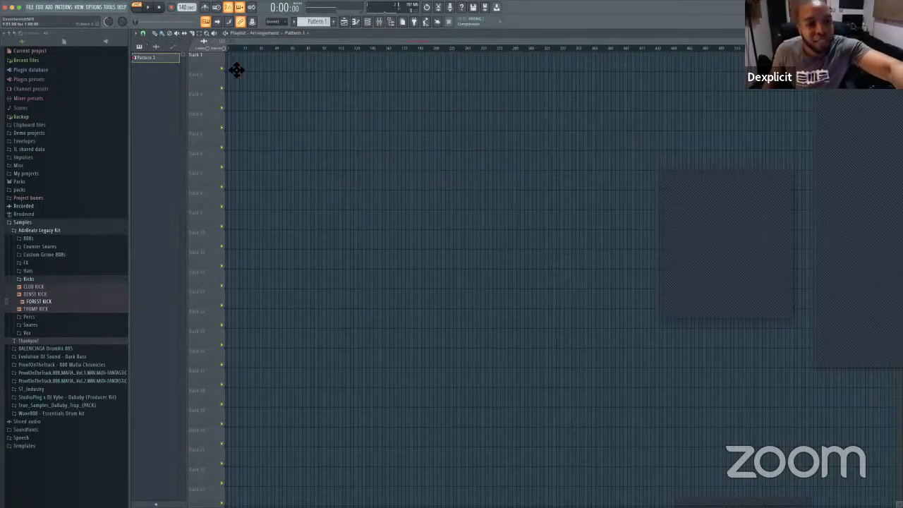
pyautogui.moveTo(890, 42); pyautogui.dragTo(453, 45)
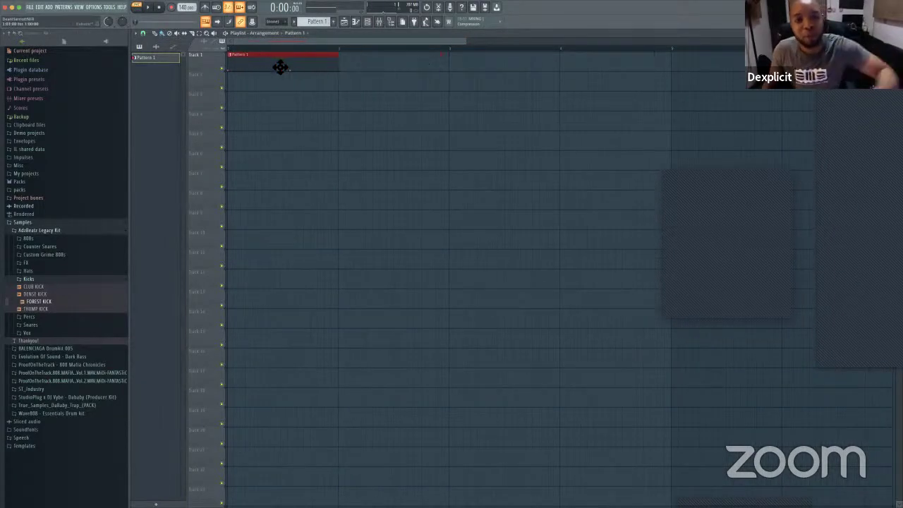
pyautogui.doubleClick(275, 63)
# Step: Bring back the channel rack and play the pattern with its single FOREST KICK hit several times
pyautogui.click(367, 21)
pyautogui.press('space')
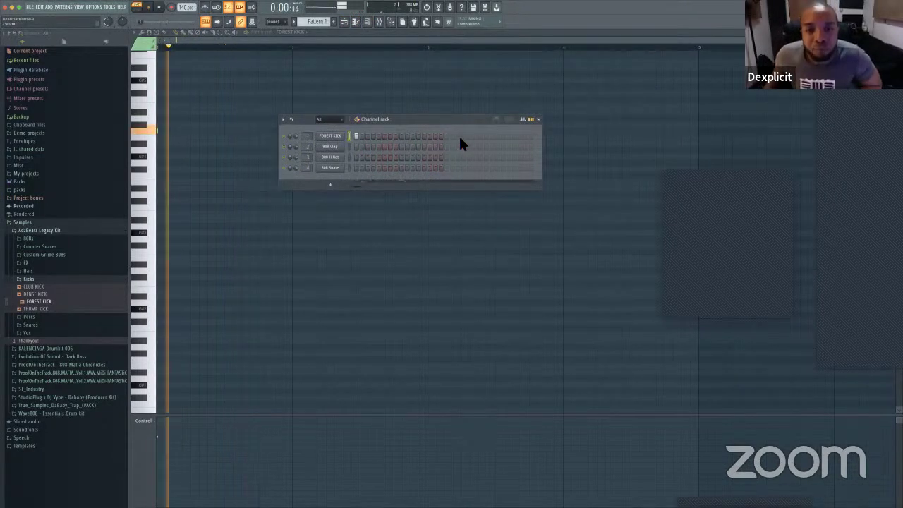
pyautogui.press('space')
pyautogui.press('space')
pyautogui.press('space')
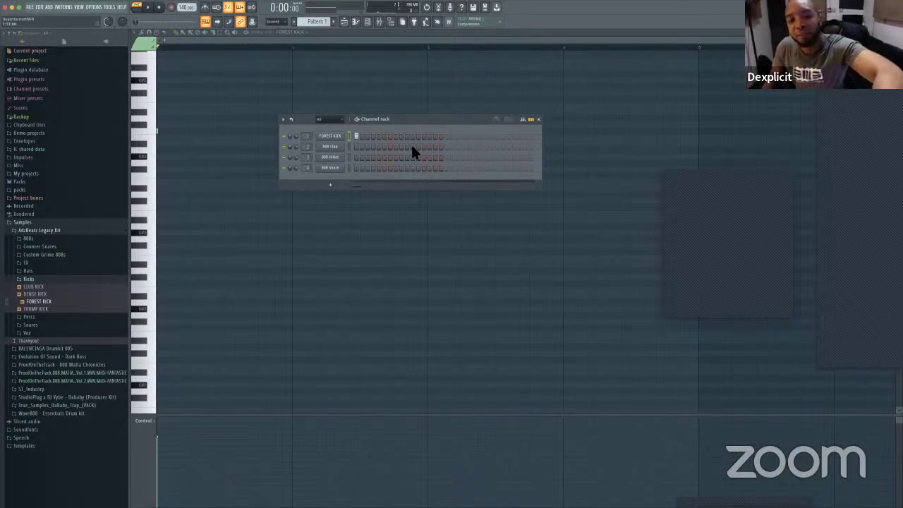
pyautogui.press('space')
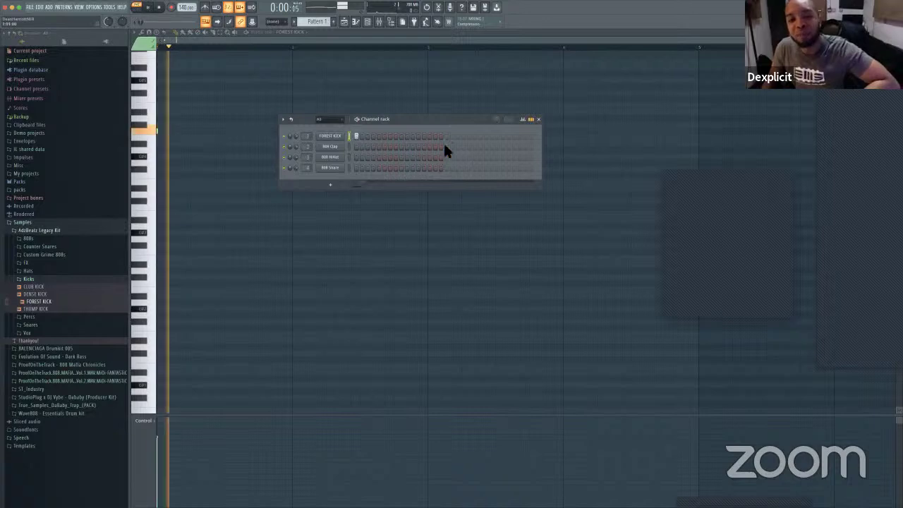
pyautogui.press('space')
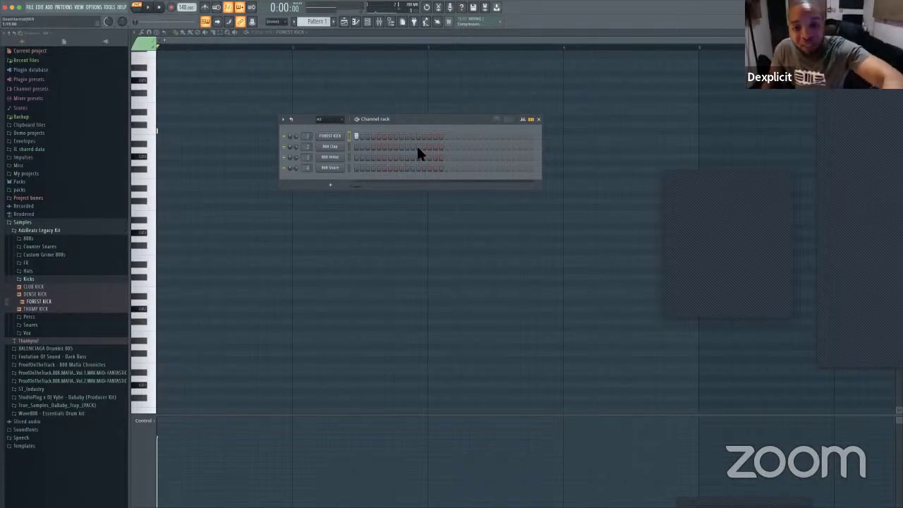
# Step: Try FOREST KICK hits on steps 5, 9 and 13 and play the pattern
pyautogui.click(378, 135)
pyautogui.click(401, 136)
pyautogui.click(423, 135)
pyautogui.press('space')
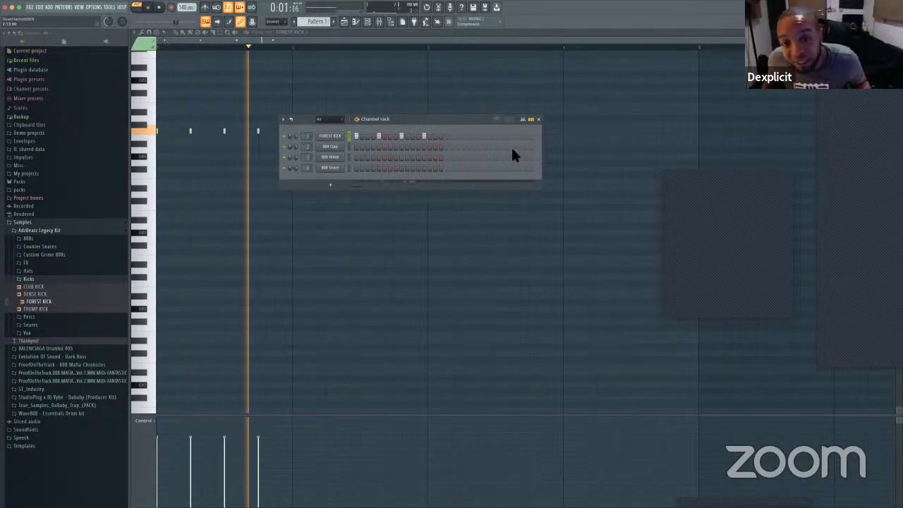
pyautogui.press('space')
# Step: Remove the FOREST KICK hits from steps 5, 9 and 13 and play the pattern again
pyautogui.rightClick(379, 137)
pyautogui.rightClick(401, 136)
pyautogui.rightClick(424, 137)
pyautogui.press('space')
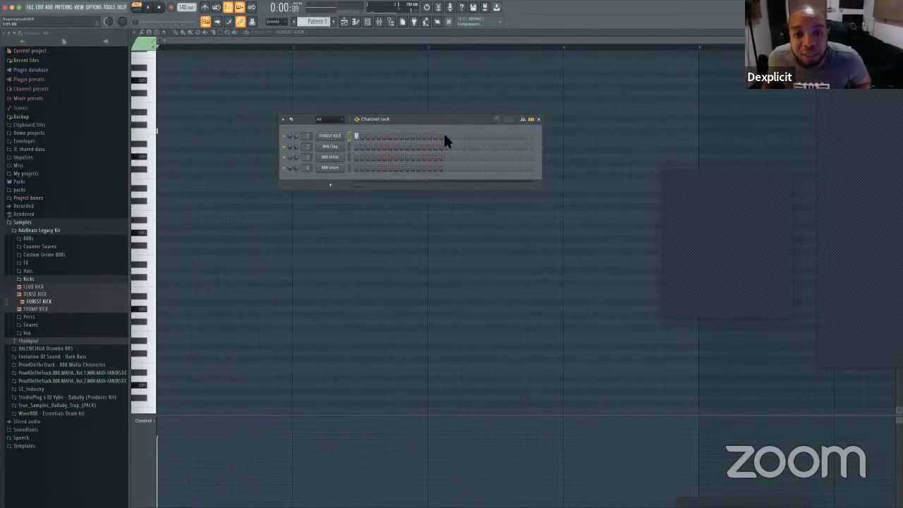
pyautogui.press('space')
# Step: Add FOREST KICK hits on steps 11, 13, 17, 27 and 29 to build a two-bar kick pattern
pyautogui.click(424, 137)
pyautogui.click(413, 136)
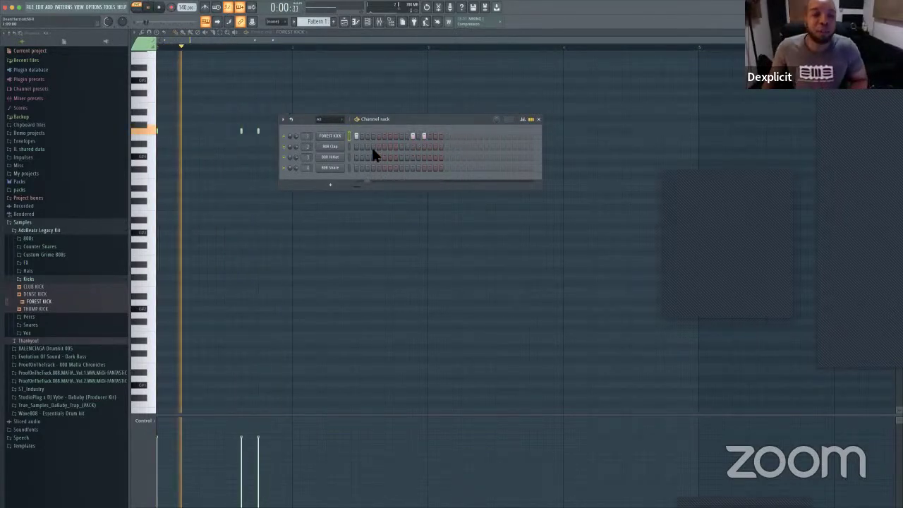
pyautogui.click(446, 136)
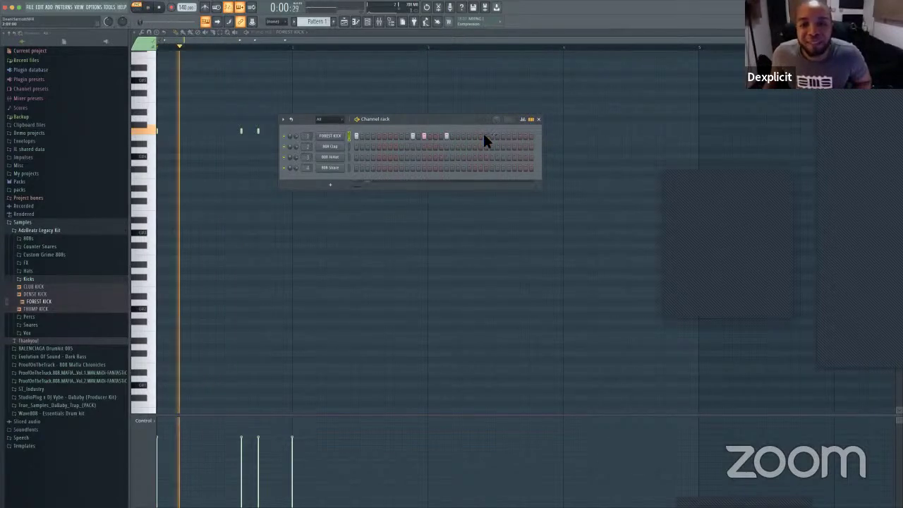
pyautogui.press('space')
pyautogui.click(502, 136)
pyautogui.click(513, 137)
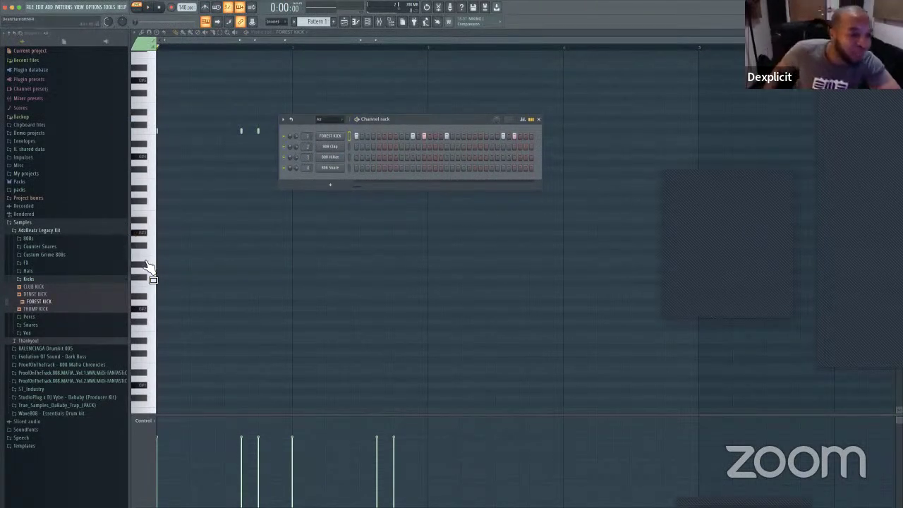
# Step: Open the AdzBeatz Legacy Kit's Snares folder and add SPIRAL SNARE to the channel rack as a new channel
pyautogui.click(51, 326)
pyautogui.moveTo(66, 347)
pyautogui.mouseDown()
pyautogui.moveTo(62, 363)
pyautogui.moveTo(57, 355)
pyautogui.mouseUp()
pyautogui.moveTo(320, 187); pyautogui.dragTo(331, 171)
pyautogui.moveTo(47, 351); pyautogui.dragTo(330, 235)
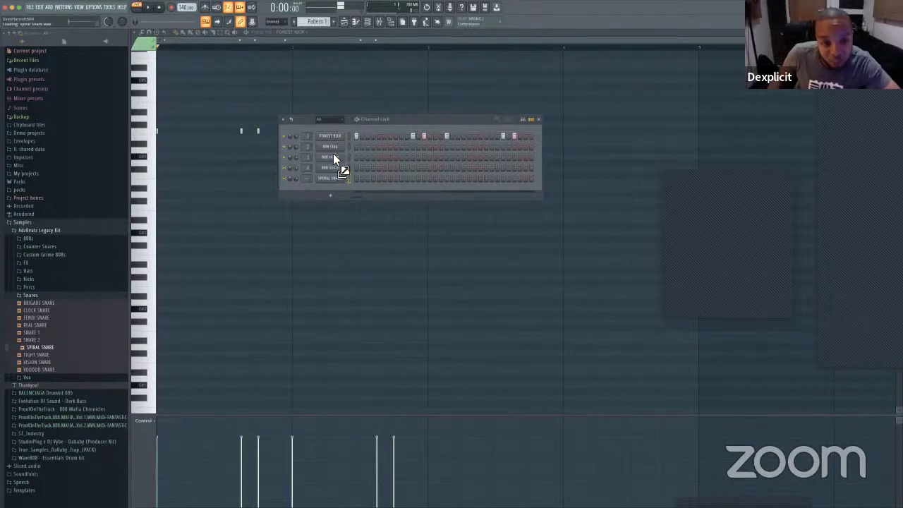
# Step: Play the two-bar kick pattern repeatedly and move the channel rack closer to the centre of the workspace
pyautogui.moveTo(333, 142); pyautogui.dragTo(372, 155)
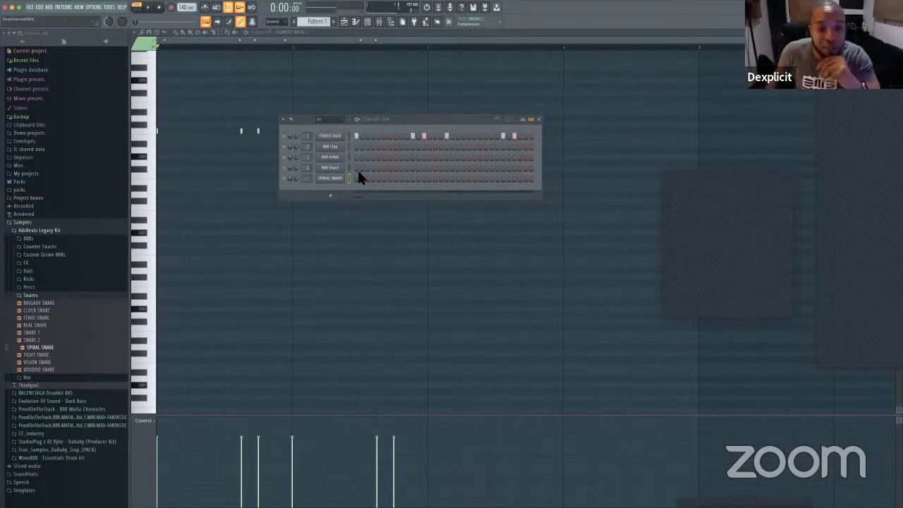
pyautogui.press('space')
pyautogui.press('space')
pyautogui.press('space')
pyautogui.press('space')
pyautogui.moveTo(420, 119); pyautogui.dragTo(464, 163)
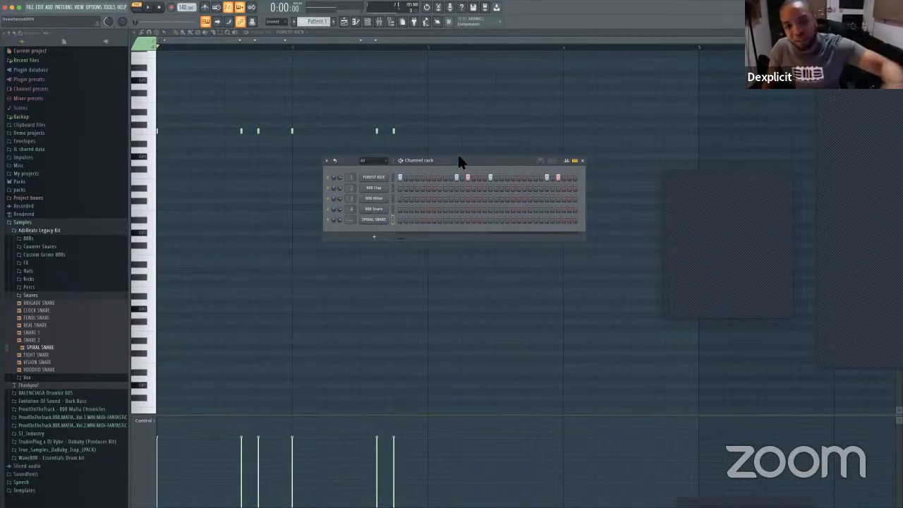
pyautogui.press('space')
pyautogui.press('space')
pyautogui.press('space')
pyautogui.press('space')
# Step: Add a SPIRAL SNARE hit on step 9 and play the pattern
pyautogui.click(444, 220)
pyautogui.press('space')
pyautogui.press('space')
pyautogui.press('space')
pyautogui.press('space')
# Step: Replace the SPIRAL SNARE sample with FENDI SNARE, add a second snare hit on step 25 and play the pattern
pyautogui.moveTo(62, 364); pyautogui.dragTo(279, 267)
pyautogui.moveTo(387, 224); pyautogui.dragTo(387, 225)
pyautogui.press('space')
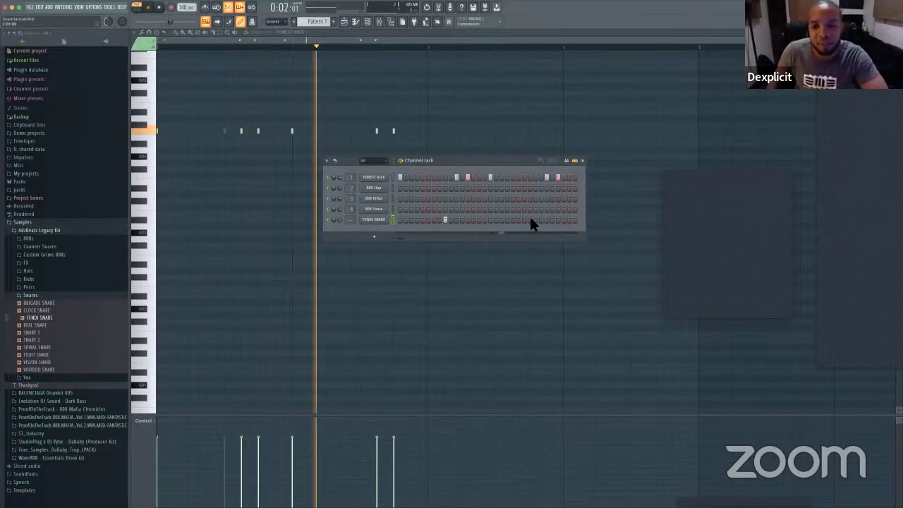
pyautogui.click(536, 219)
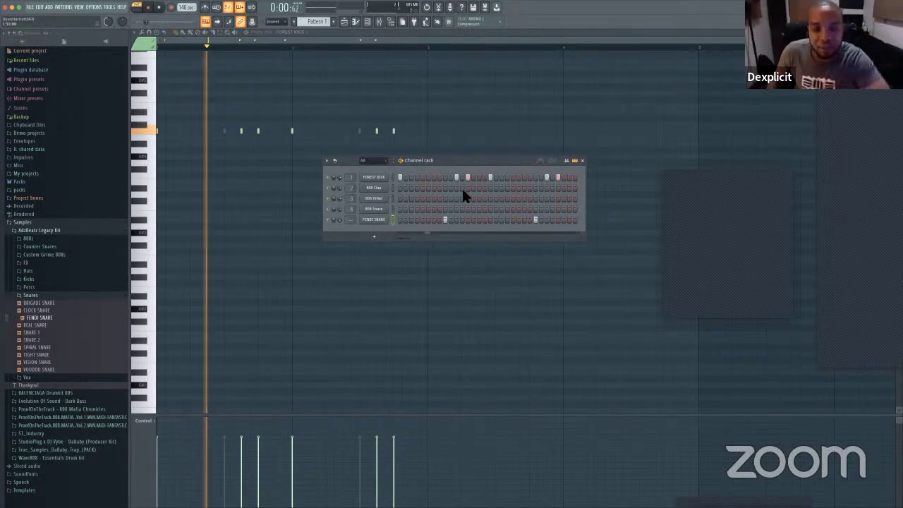
pyautogui.press('space')
pyautogui.press('space')
pyautogui.press('space')
# Step: Open the AdzBeatz Legacy Kit's Hats folder and add LEGACY HAT and CAP HAT as new channels
pyautogui.click(55, 272)
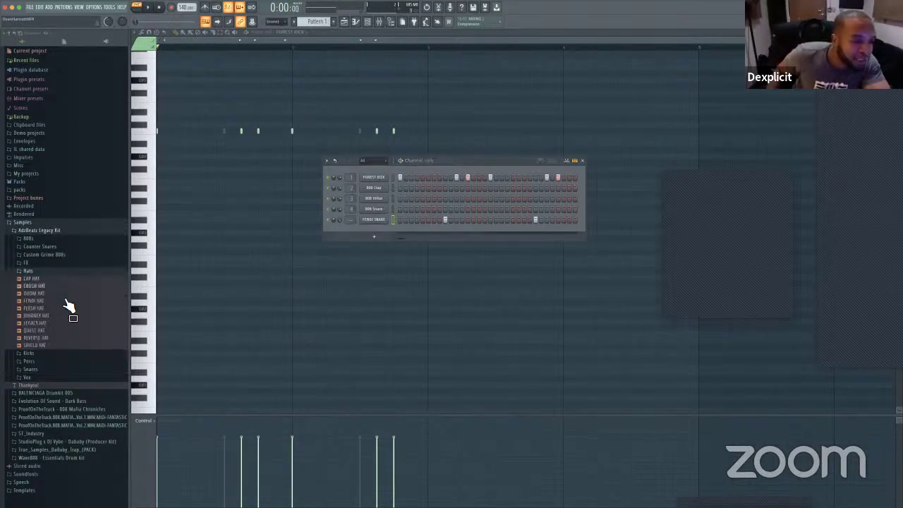
pyautogui.moveTo(43, 331); pyautogui.dragTo(373, 234)
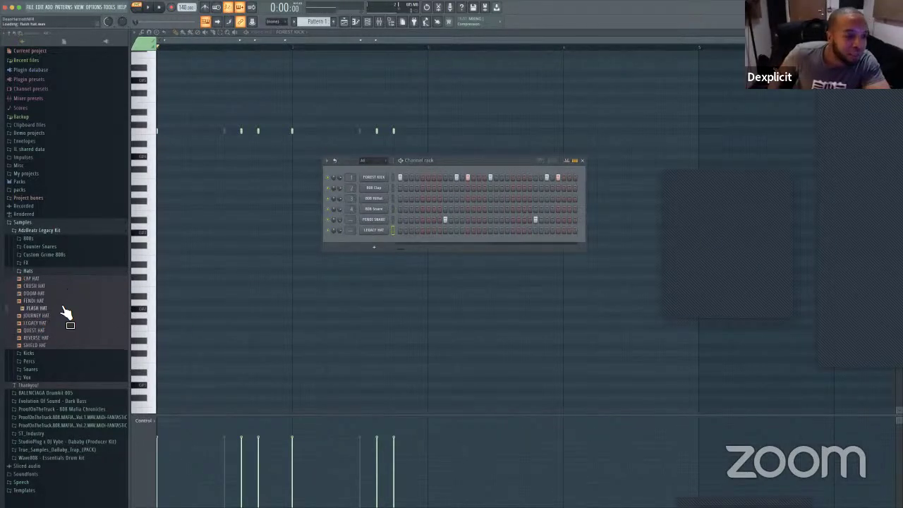
pyautogui.moveTo(59, 280); pyautogui.dragTo(237, 276)
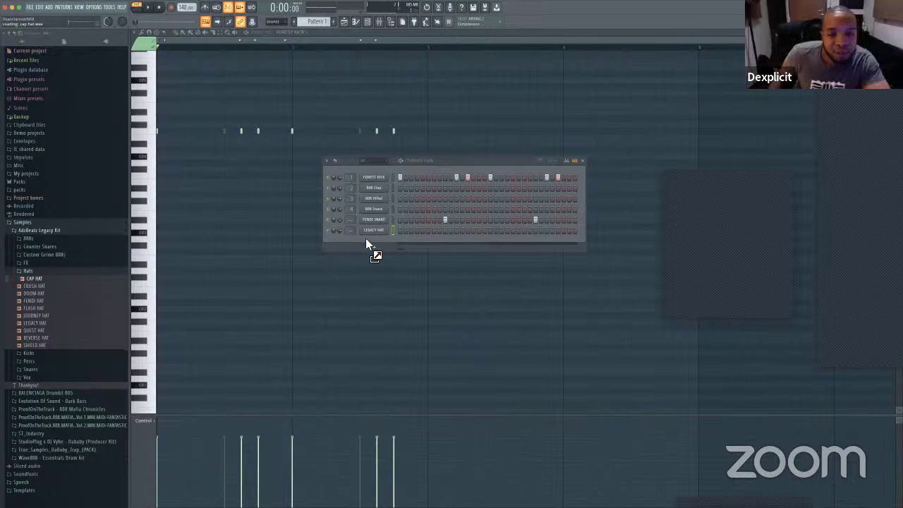
pyautogui.moveTo(361, 240); pyautogui.dragTo(370, 242)
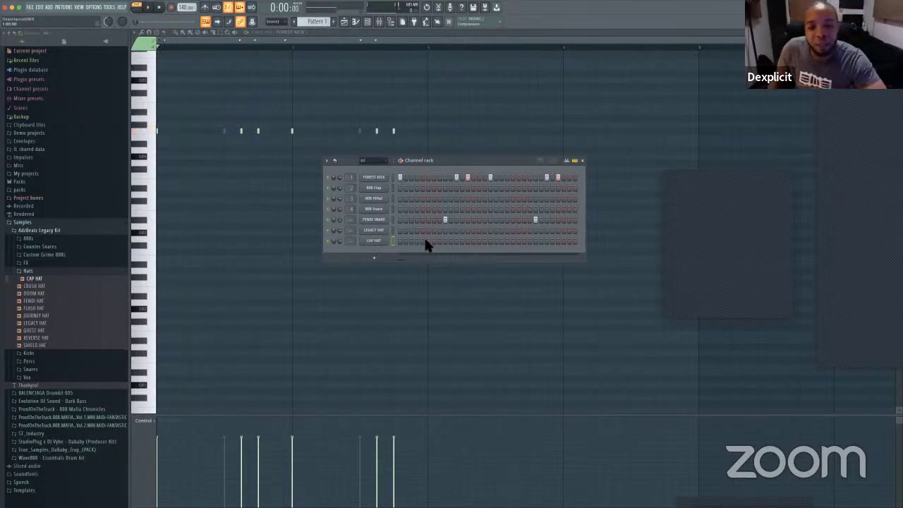
# Step: Add CAP HAT hits on steps 5, 6 and 7 while playing the pattern
pyautogui.press('space')
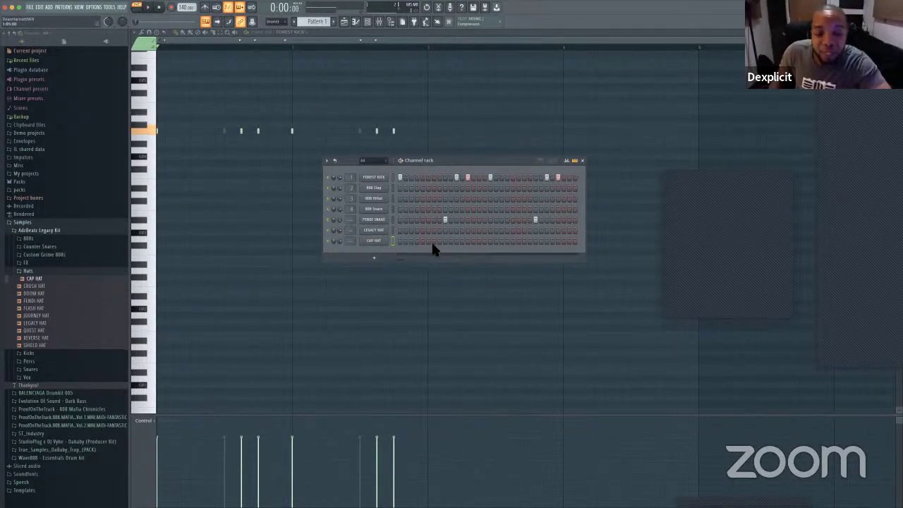
pyautogui.moveTo(422, 240); pyautogui.dragTo(434, 241)
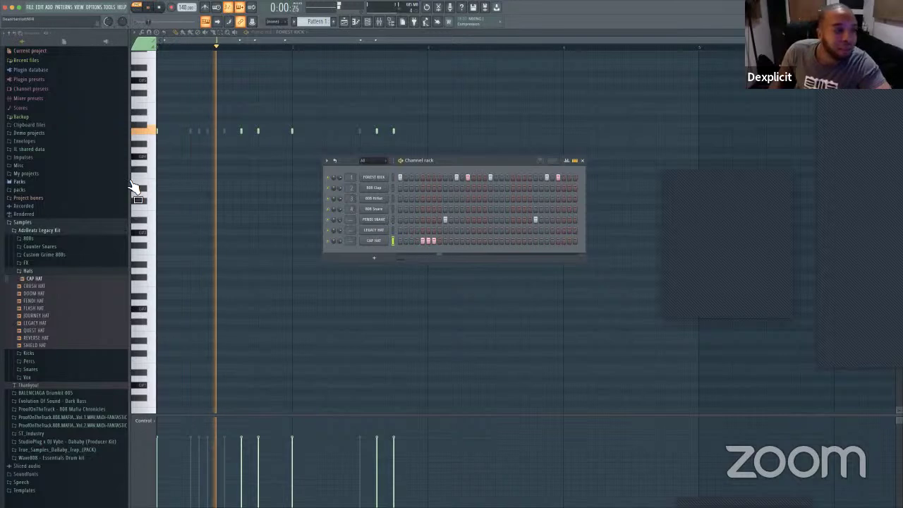
pyautogui.press('space')
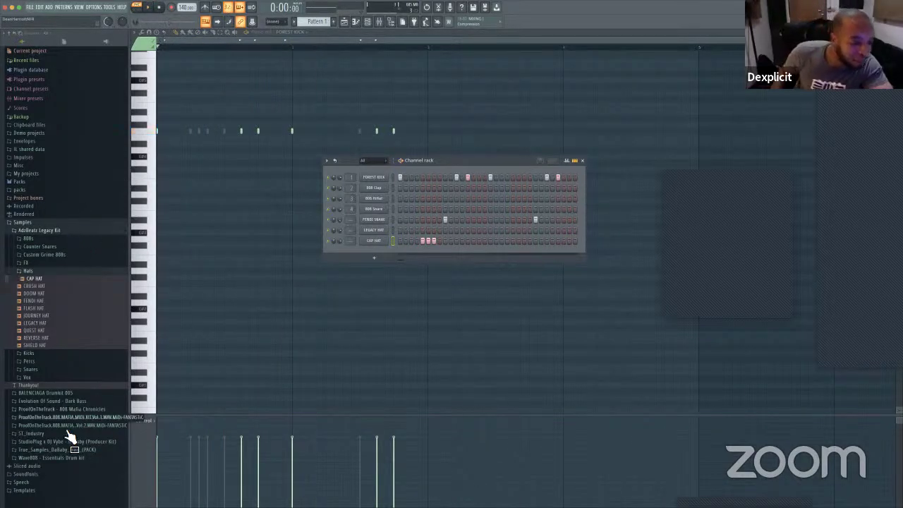
# Step: Open the 1 Dexplicit folder inside packs in the browser and reposition the channel rack slightly higher
pyautogui.click(58, 182)
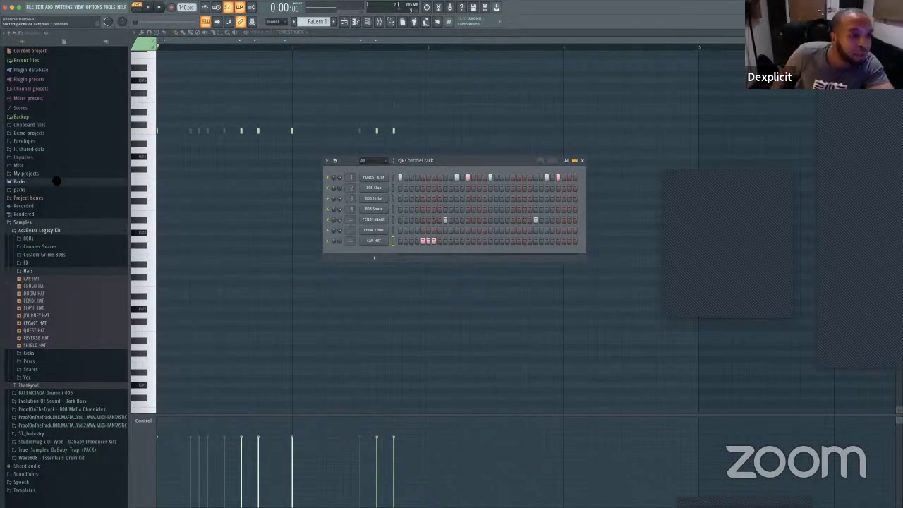
pyautogui.click(50, 192)
pyautogui.click(52, 199)
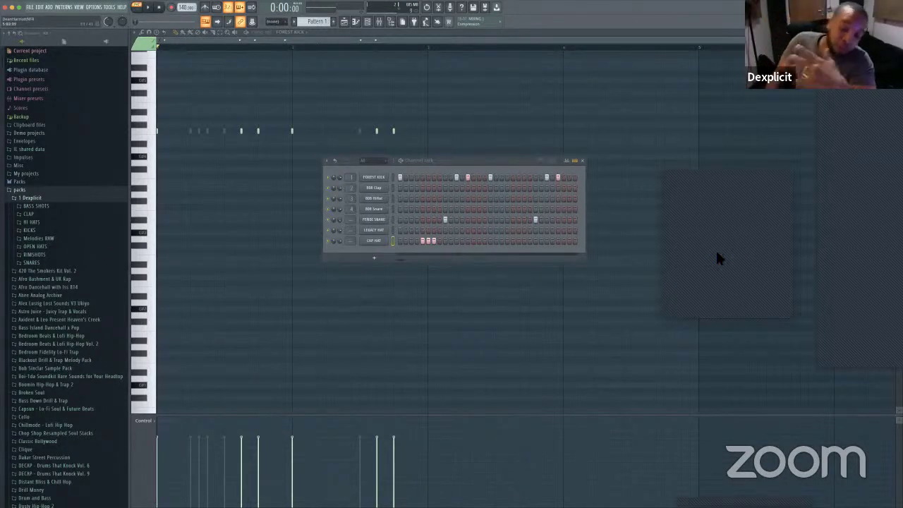
pyautogui.moveTo(456, 168)
pyautogui.mouseDown()
pyautogui.moveTo(470, 180)
pyautogui.moveTo(453, 156)
pyautogui.mouseUp()
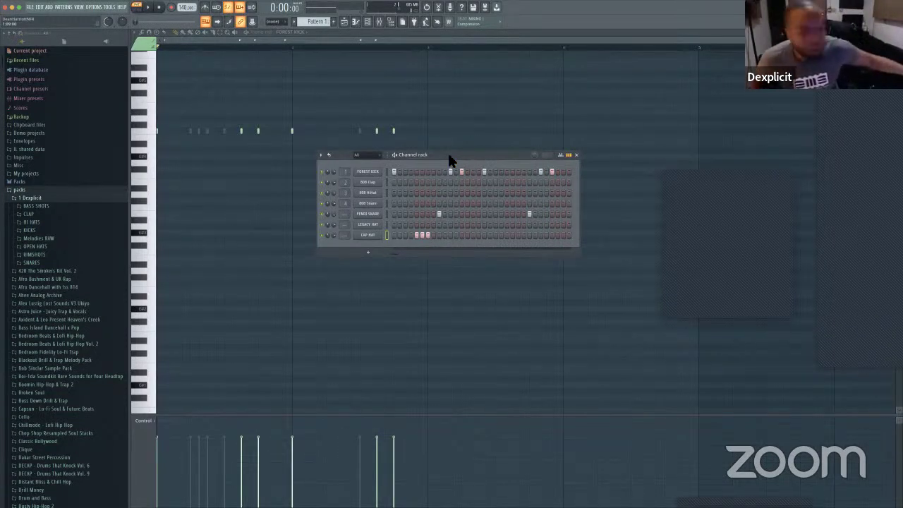
pyautogui.moveTo(457, 152); pyautogui.dragTo(466, 133)
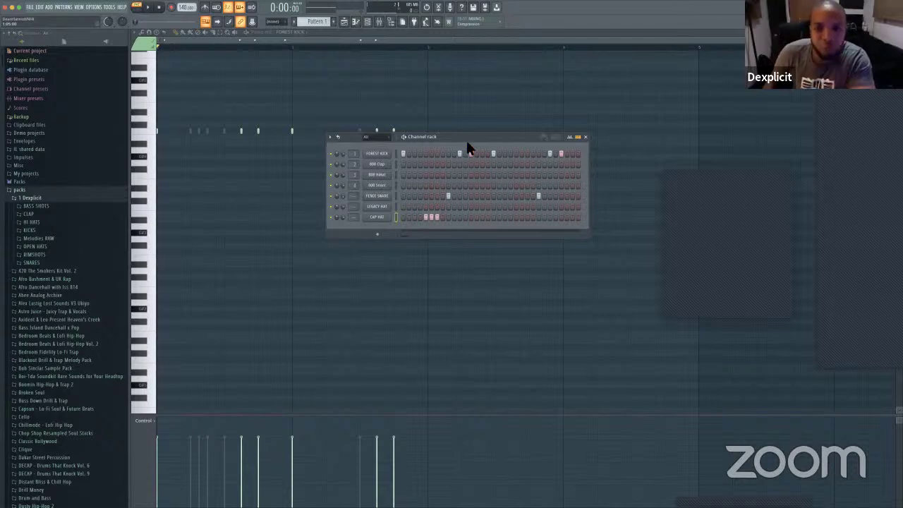
# Step: Try spacing the CAP HAT hits out on steps 5, 7, 9 and 11
pyautogui.click(431, 218)
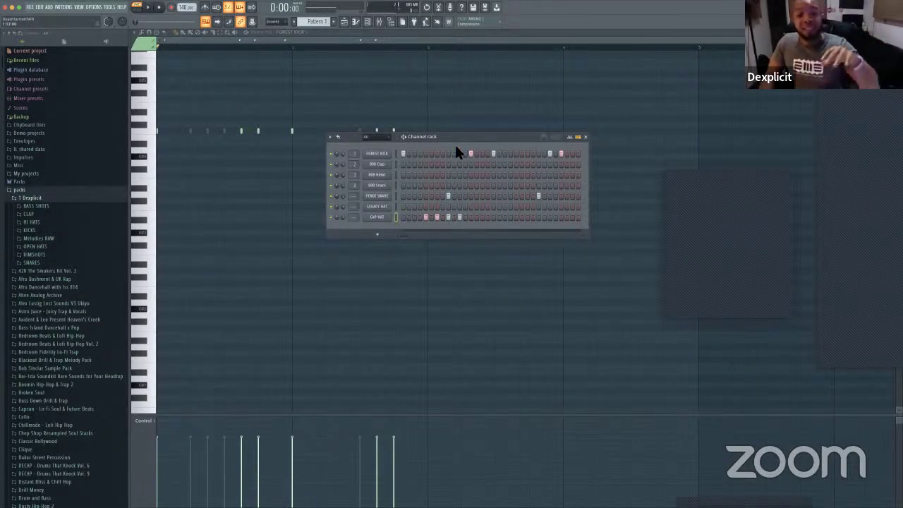
pyautogui.moveTo(460, 137); pyautogui.dragTo(441, 139)
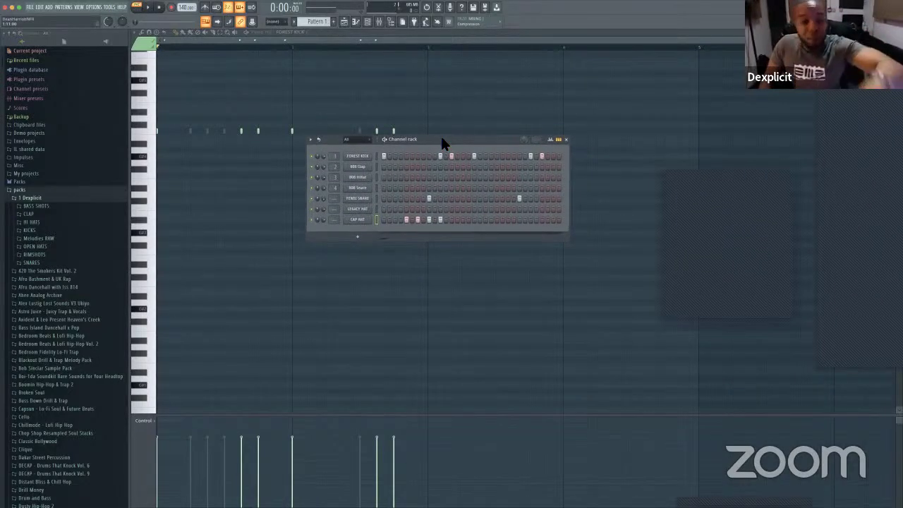
pyautogui.click(406, 218)
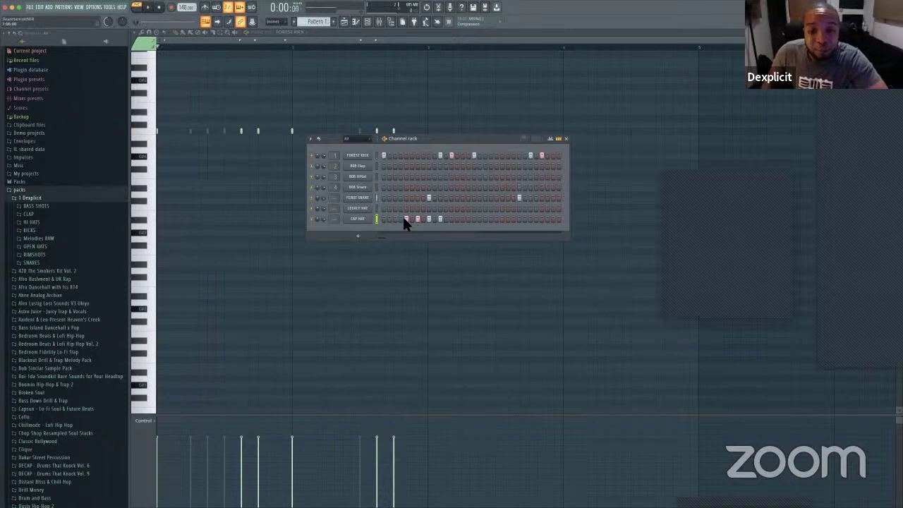
# Step: Clear the spaced-out CAP HAT hits, put hits back on steps 5, 6 and 7 and play the pattern
pyautogui.moveTo(485, 218); pyautogui.dragTo(407, 217)
pyautogui.press('space')
pyautogui.press('space')
pyautogui.press('space')
pyautogui.click(407, 217)
pyautogui.click(412, 218)
pyautogui.click(417, 217)
pyautogui.press('space')
pyautogui.press('space')
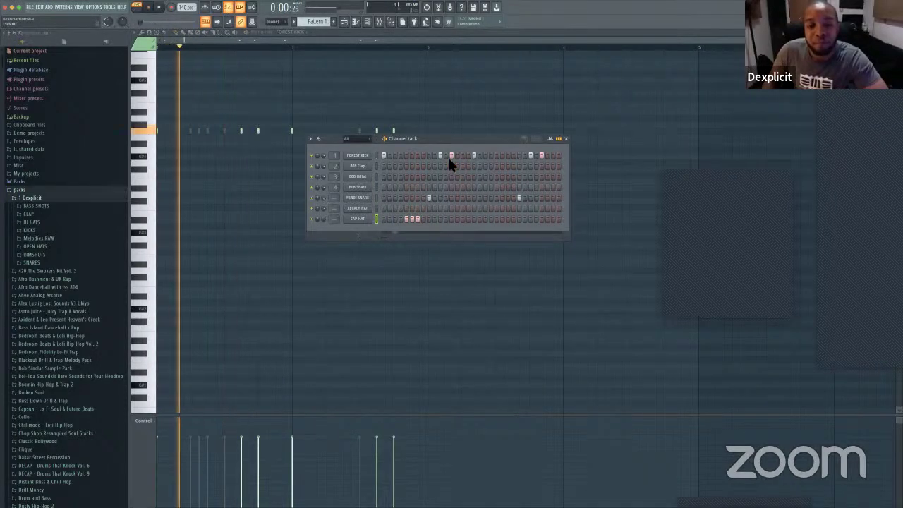
# Step: Remove the FOREST KICK hits from steps 11 and 27 and add CAP HAT hits on steps 21, 22 and 23
pyautogui.click(531, 156)
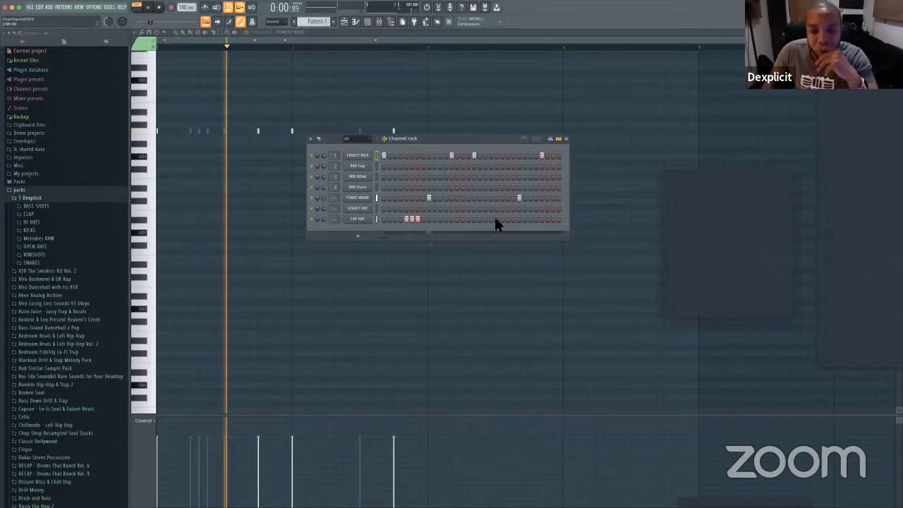
pyautogui.click(497, 219)
pyautogui.click(507, 219)
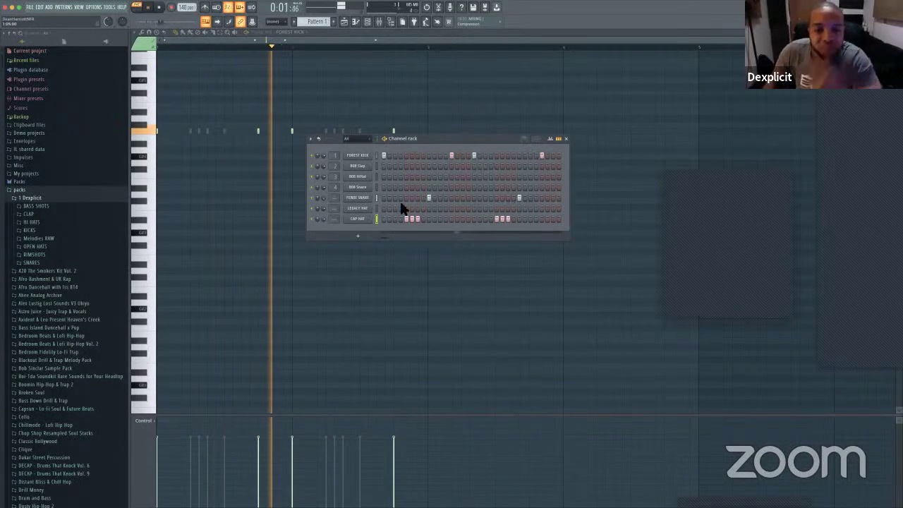
pyautogui.press('space')
# Step: Open the OPEN HATS folder and add BTP_DEXPLICIT_OPENHAT_8 to the channel rack as a new channel
pyautogui.click(61, 246)
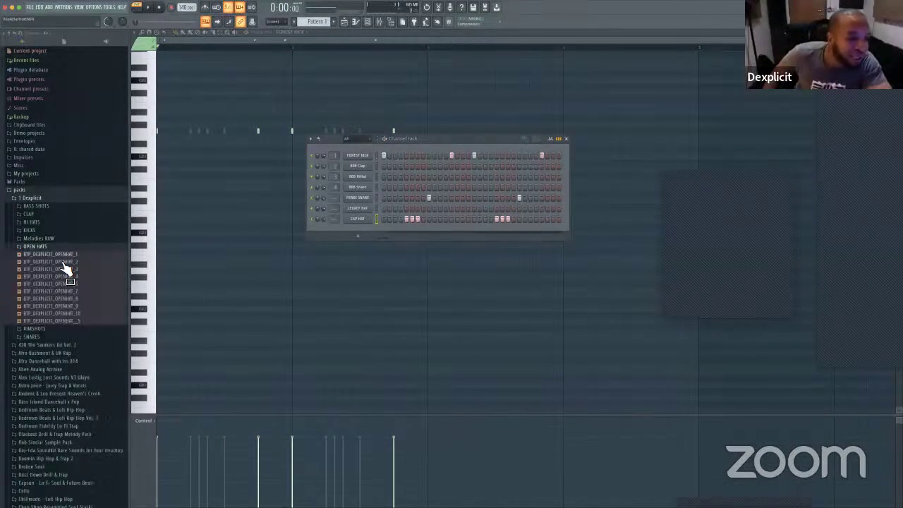
pyautogui.click(65, 298)
pyautogui.moveTo(65, 299); pyautogui.dragTo(63, 305)
pyautogui.moveTo(362, 226); pyautogui.dragTo(362, 229)
# Step: Add open hat hits on steps 1 and 9 and play the pattern
pyautogui.click(384, 229)
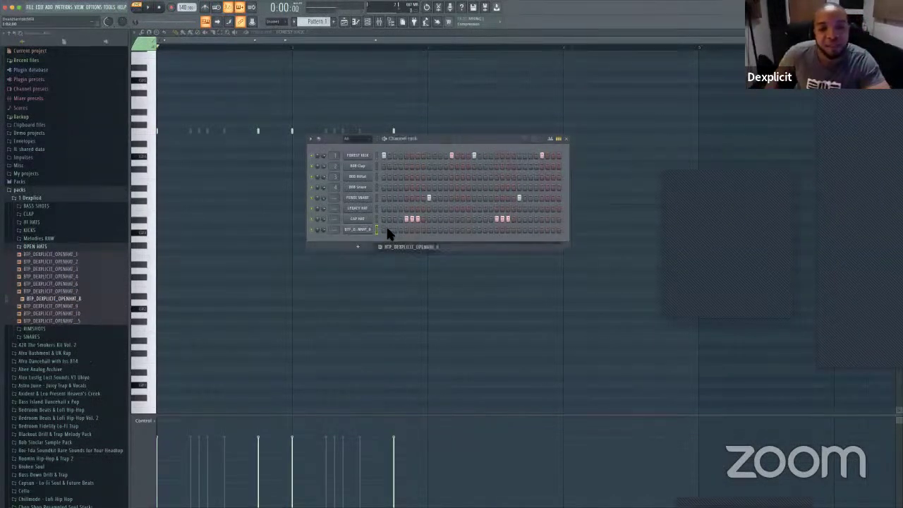
pyautogui.press('space')
pyautogui.click(428, 229)
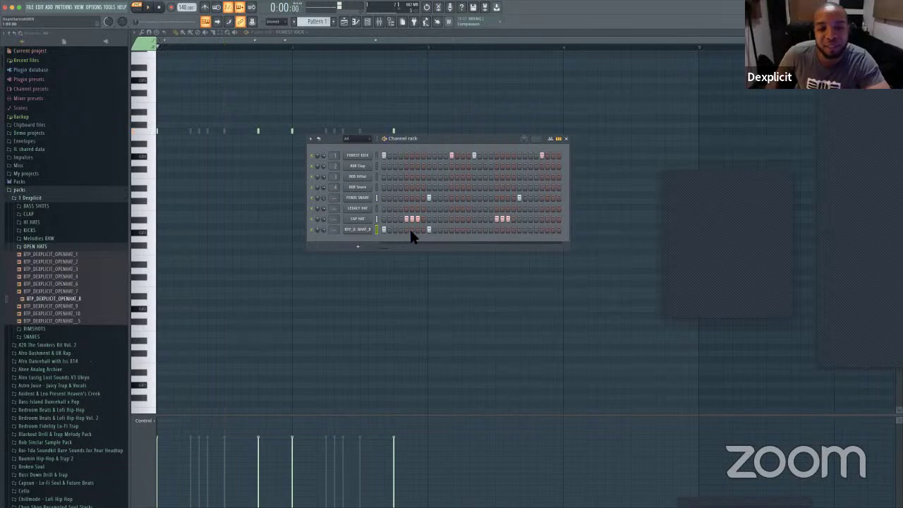
pyautogui.press('space')
# Step: Open the open hat's channel settings and look through its envelope and sample pages
pyautogui.click(361, 229)
pyautogui.press('space')
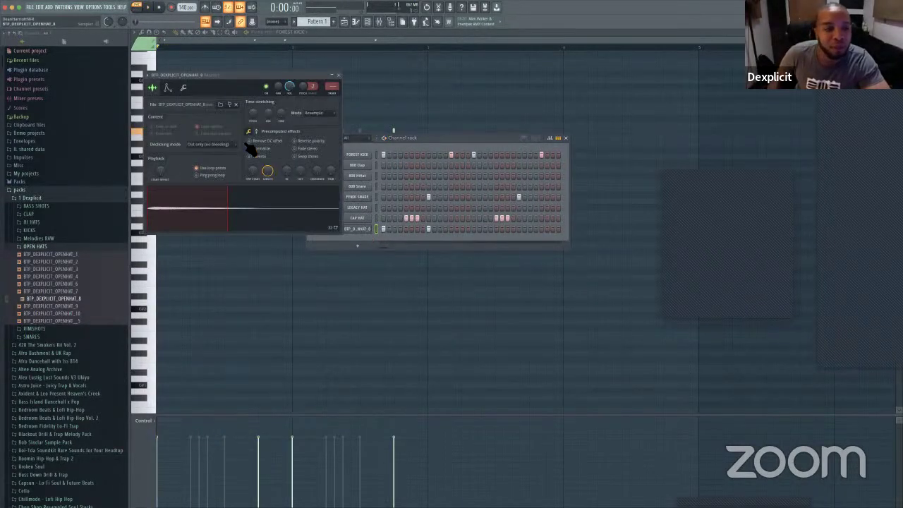
pyautogui.click(167, 88)
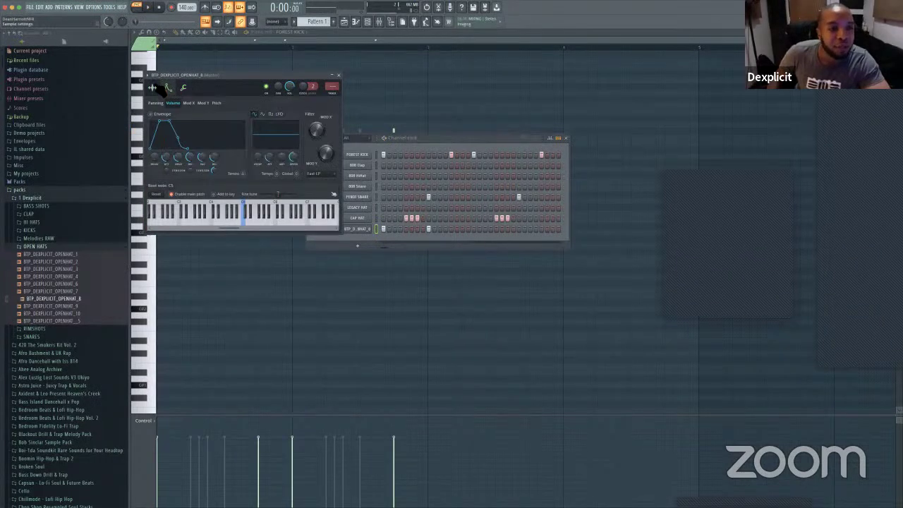
pyautogui.click(153, 87)
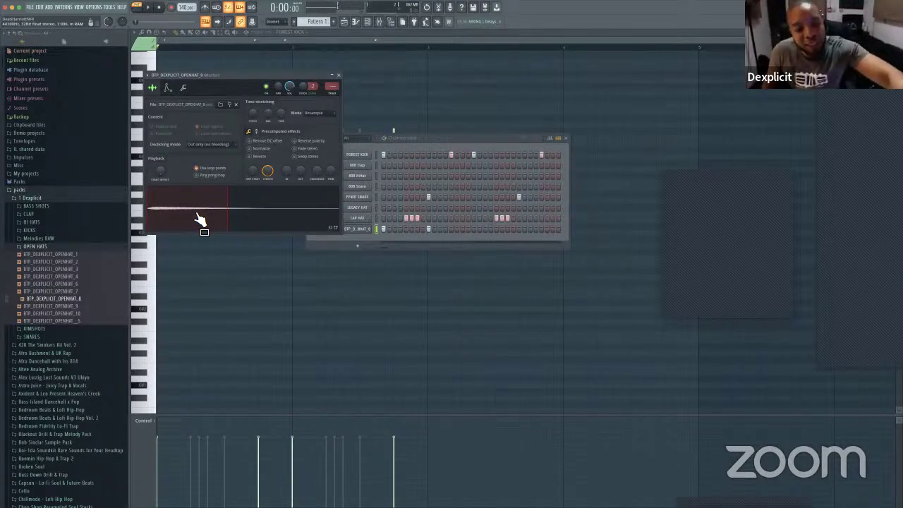
# Step: Drop the open hat's sample waveform onto the piano roll background and show the channel rack again
pyautogui.moveTo(197, 212); pyautogui.dragTo(195, 233)
pyautogui.click(45, 5)
pyautogui.click(43, 5)
pyautogui.click(42, 5)
pyautogui.click(43, 7)
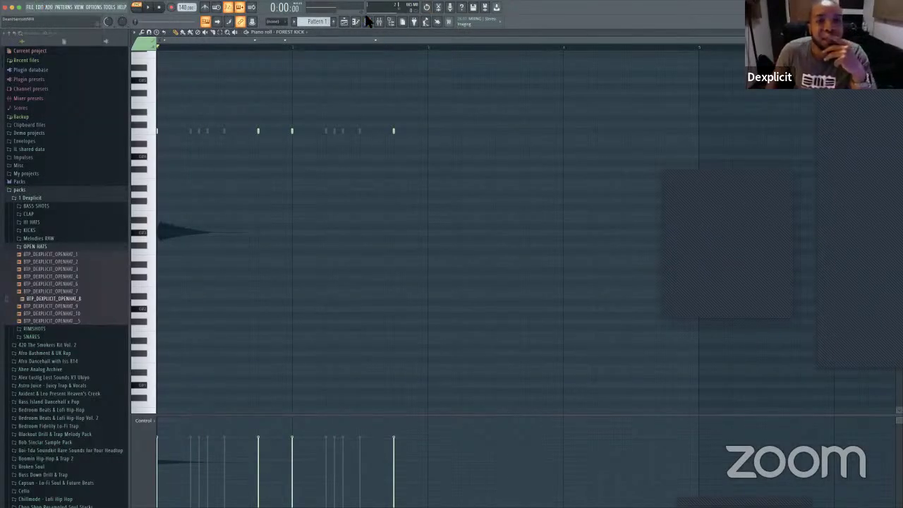
pyautogui.click(368, 21)
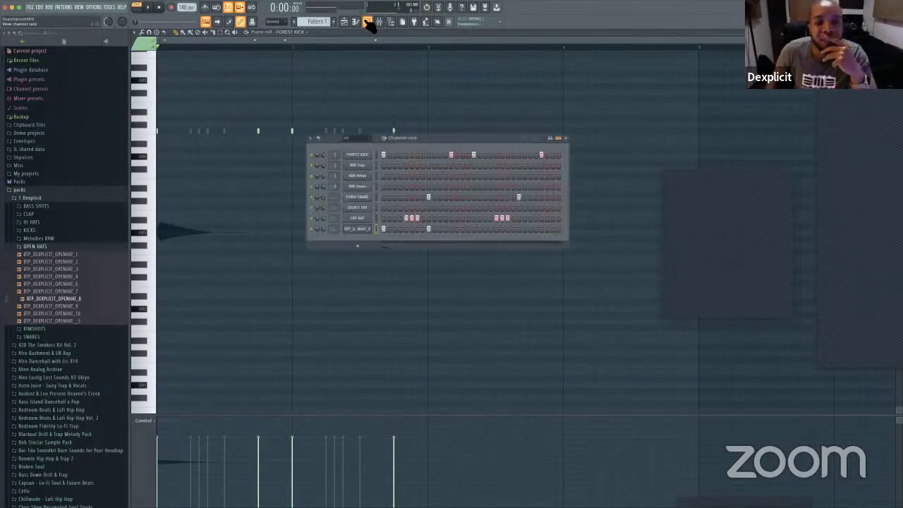
# Step: Examine the loop point options in the open hat's sample settings, close them and play the pattern
pyautogui.click(374, 229)
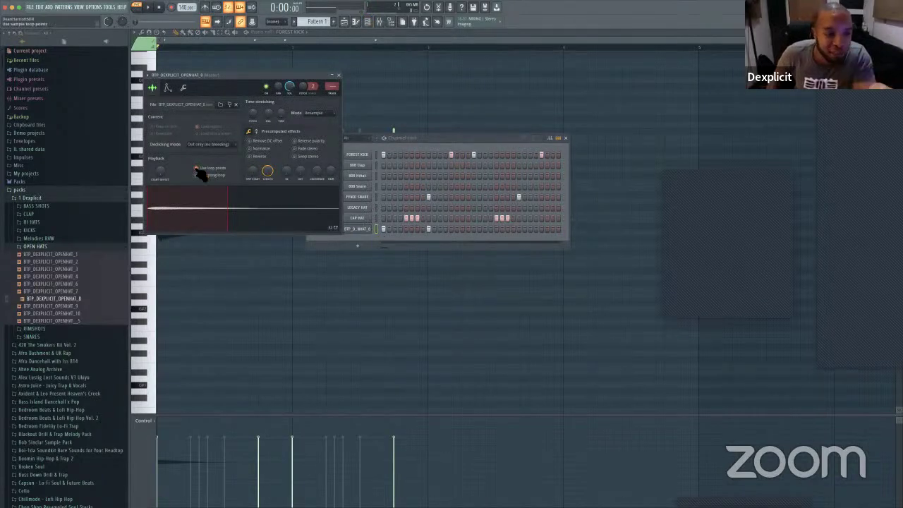
pyautogui.click(338, 75)
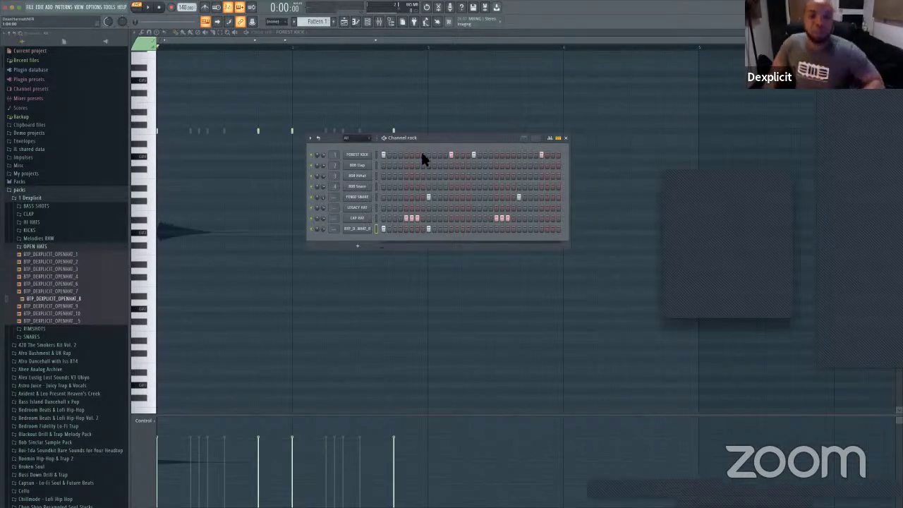
pyautogui.press('space')
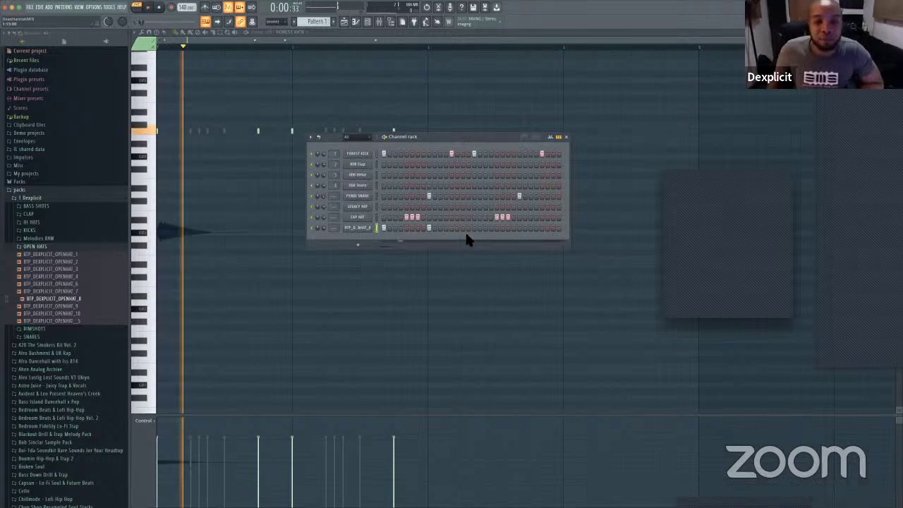
pyautogui.press('space')
# Step: Add open hat hits on steps 5, 13, 17, 21, 25 and 29 while playing the pattern
pyautogui.click(407, 226)
pyautogui.press('space')
pyautogui.click(451, 227)
pyautogui.click(474, 227)
pyautogui.click(497, 227)
pyautogui.click(520, 227)
pyautogui.click(541, 227)
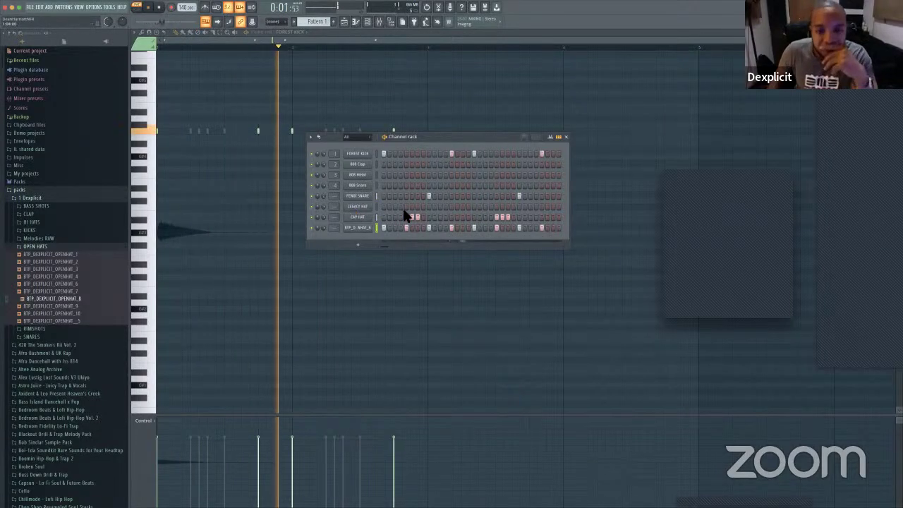
# Step: Look at the FENDI SNARE channel's sample settings and close them
pyautogui.click(366, 197)
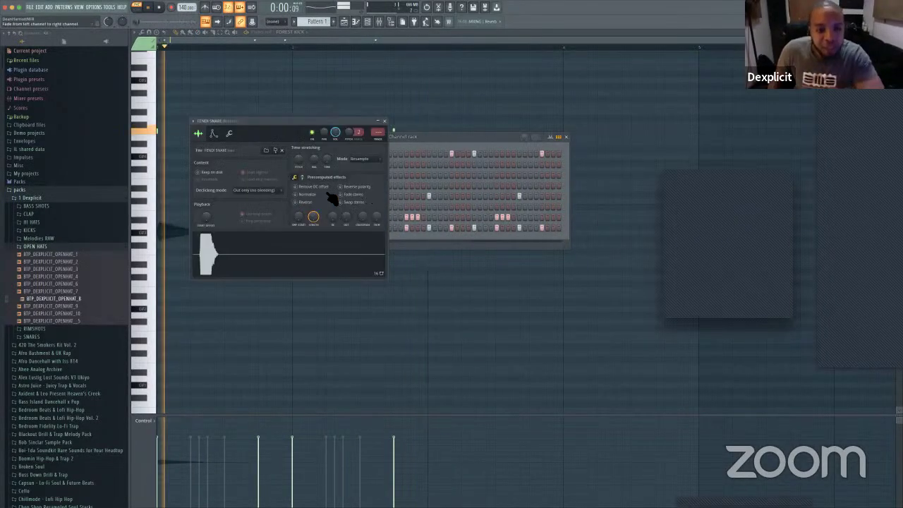
pyautogui.click(382, 120)
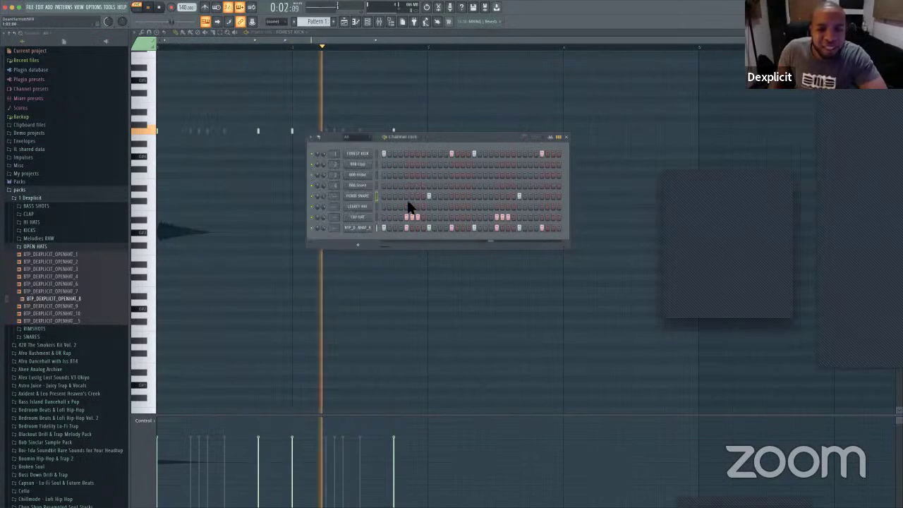
# Step: Look at the LEGACY HAT channel's sample settings, close them and open the FENDI SNARE channel's settings
pyautogui.click(371, 197)
pyautogui.click(437, 172)
pyautogui.click(360, 185)
pyautogui.click(361, 197)
pyautogui.click(362, 208)
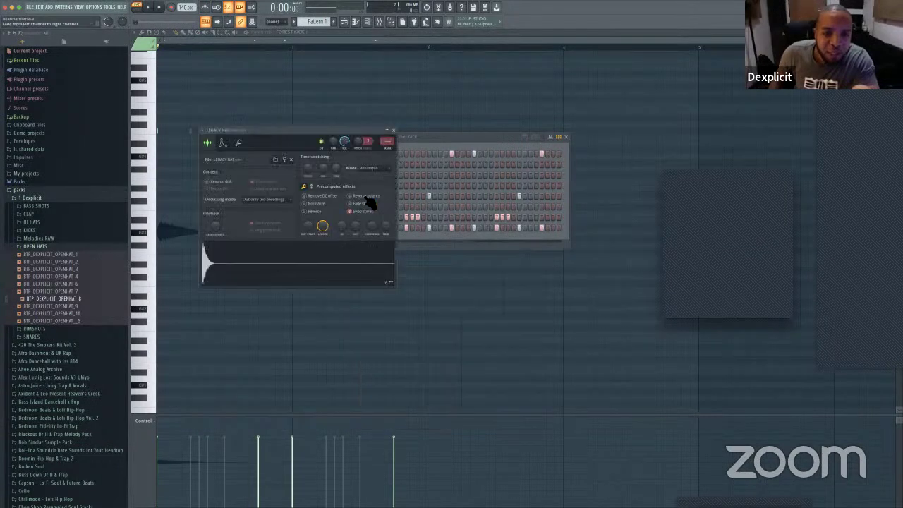
pyautogui.click(393, 131)
pyautogui.click(369, 196)
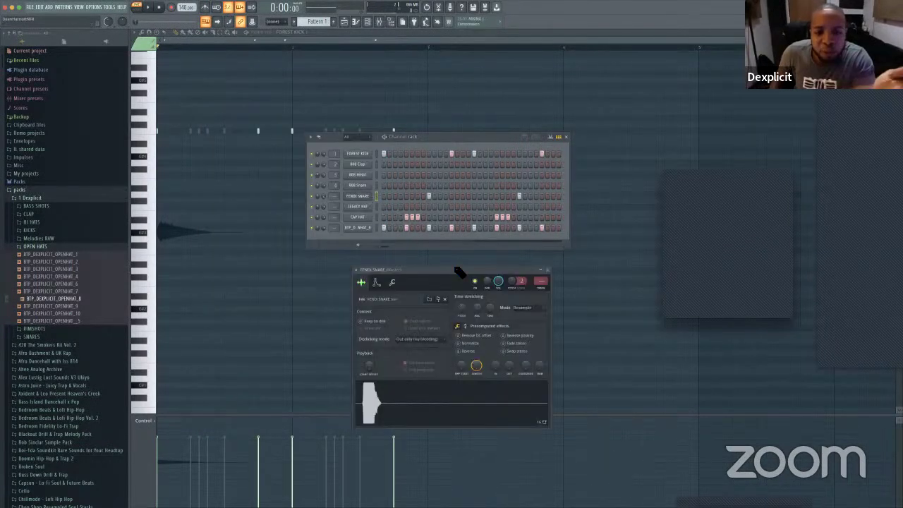
# Step: Rearrange the FENDI SNARE settings window and the channel rack, playing the pattern briefly in between
pyautogui.moveTo(455, 269); pyautogui.dragTo(319, 108)
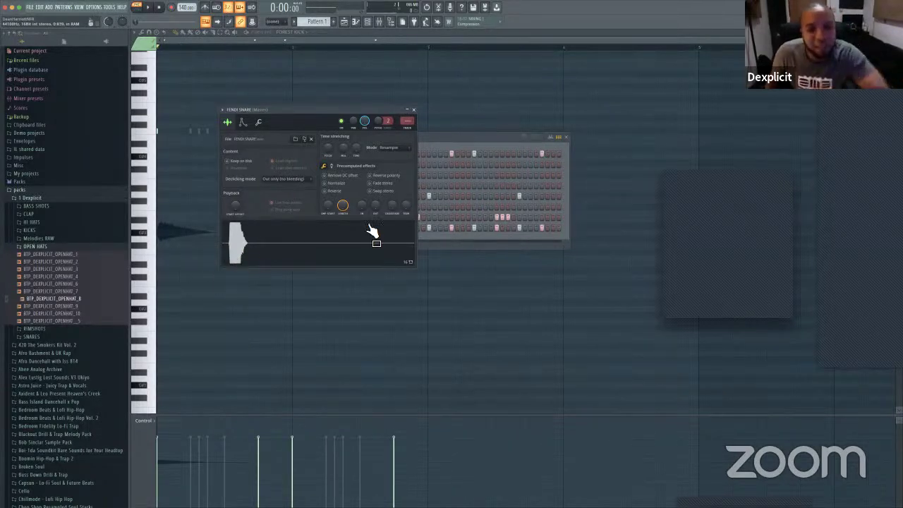
pyautogui.moveTo(453, 146); pyautogui.dragTo(488, 172)
pyautogui.press('space')
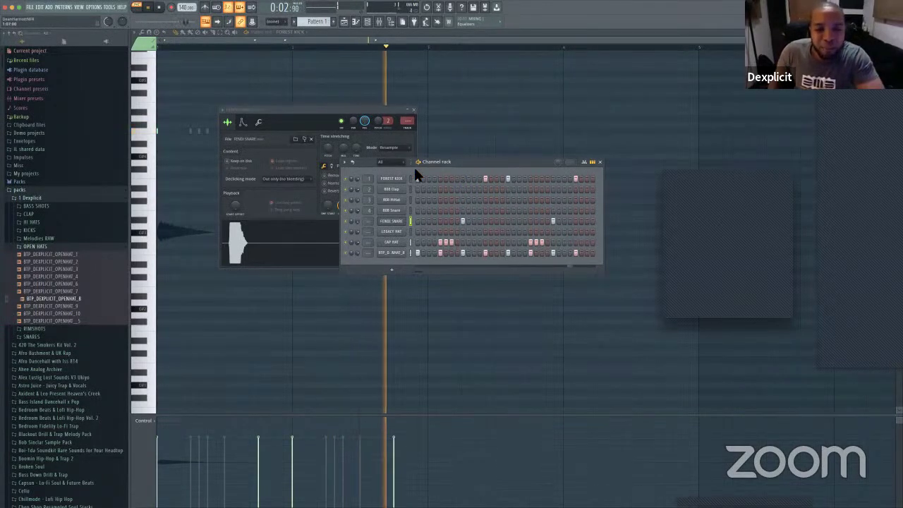
pyautogui.press('space')
pyautogui.click(393, 222)
pyautogui.click(393, 222)
pyautogui.moveTo(351, 115); pyautogui.dragTo(444, 113)
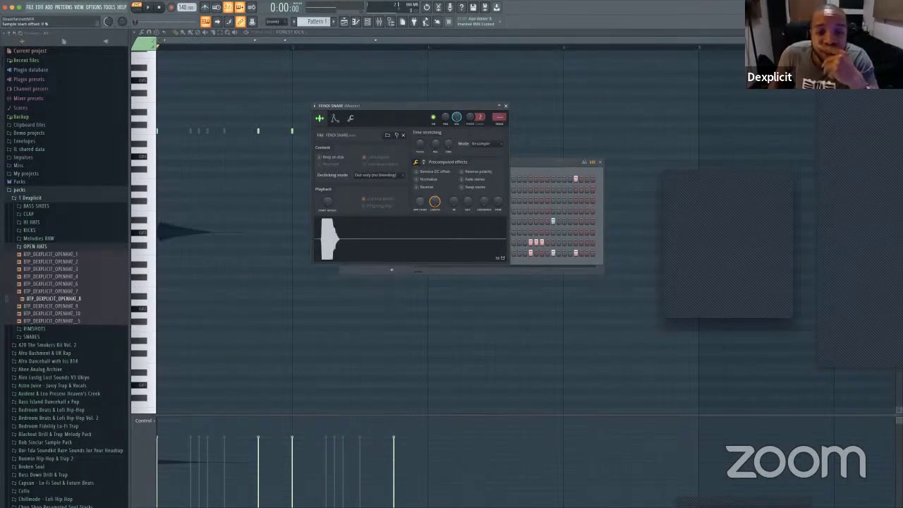
# Step: Trim the beginning of the FENDI SNARE sample with a 4% sample start offset, testing the adjustment in playback
pyautogui.moveTo(418, 201); pyautogui.dragTo(416, 233)
pyautogui.press('space')
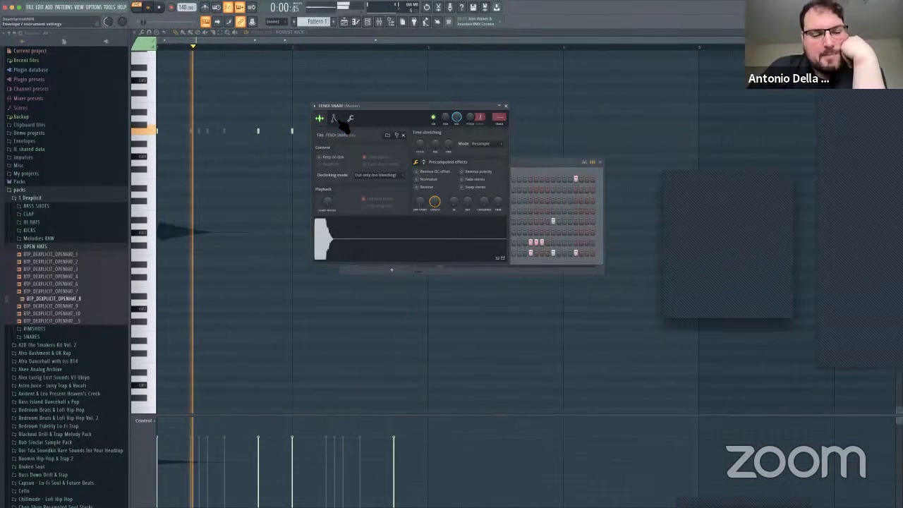
pyautogui.press('space')
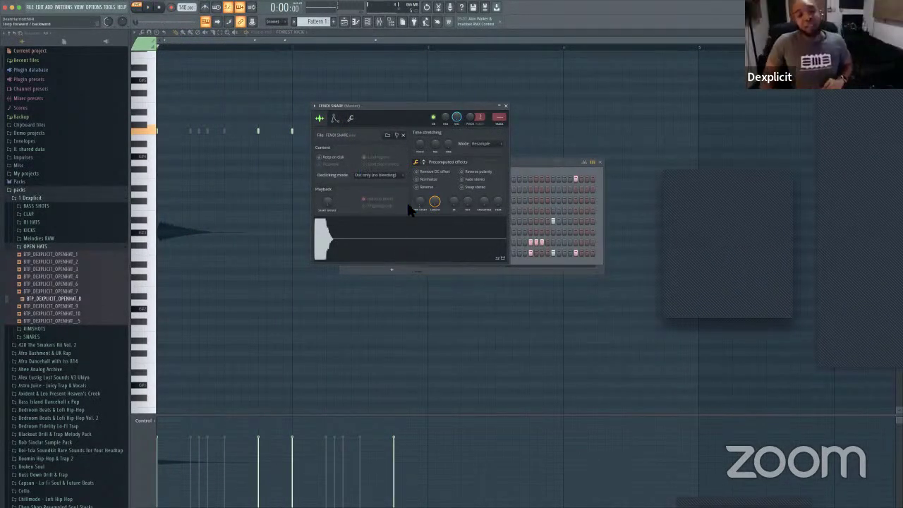
pyautogui.moveTo(422, 201); pyautogui.dragTo(421, 192)
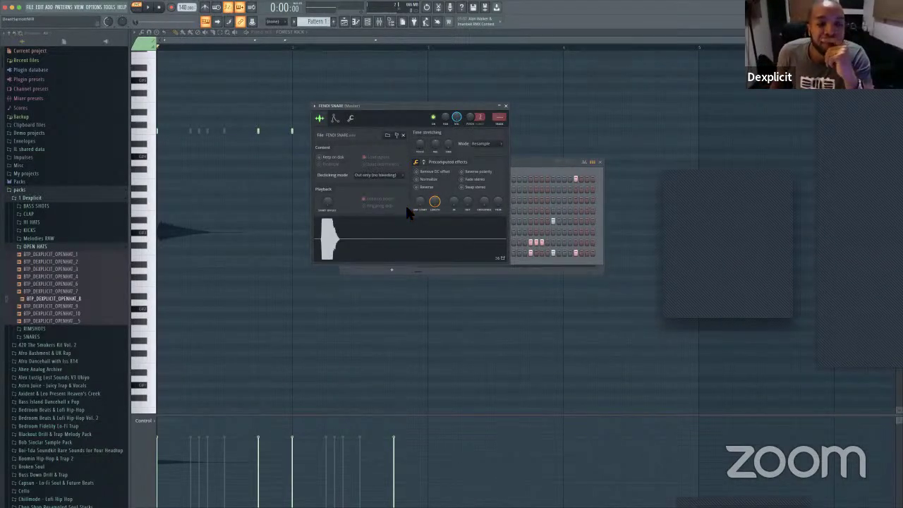
pyautogui.moveTo(419, 201)
pyautogui.mouseDown()
pyautogui.moveTo(419, 189)
pyautogui.moveTo(416, 199)
pyautogui.mouseUp()
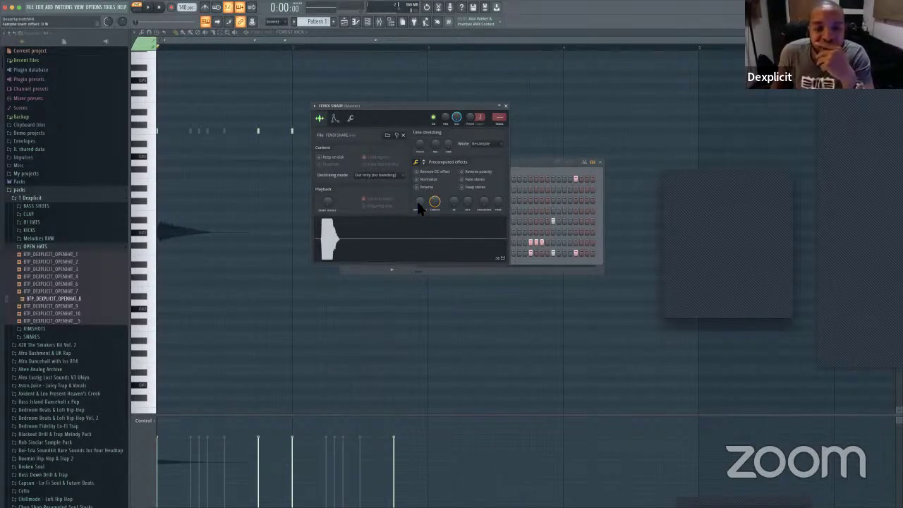
pyautogui.moveTo(419, 200); pyautogui.dragTo(419, 194)
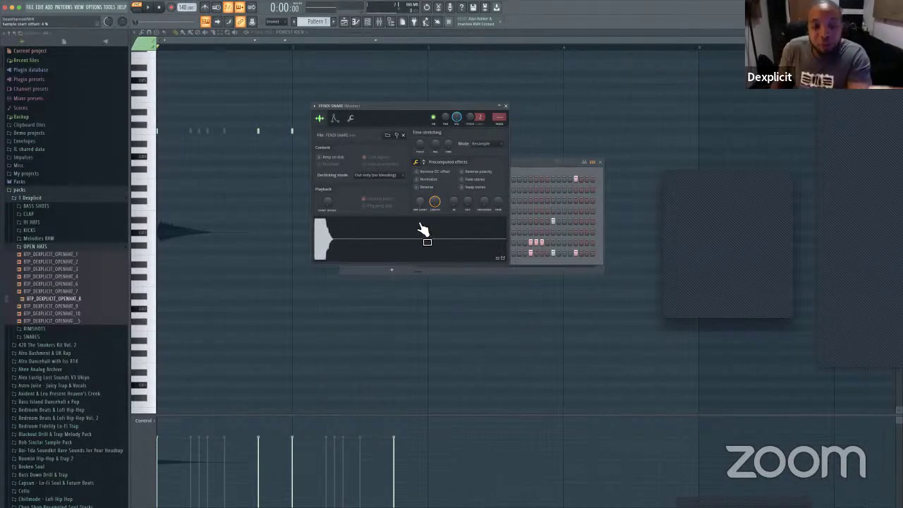
# Step: Show the snare's miscellaneous settings with the time controls, place that window beneath the channel rack and play the pattern
pyautogui.click(352, 120)
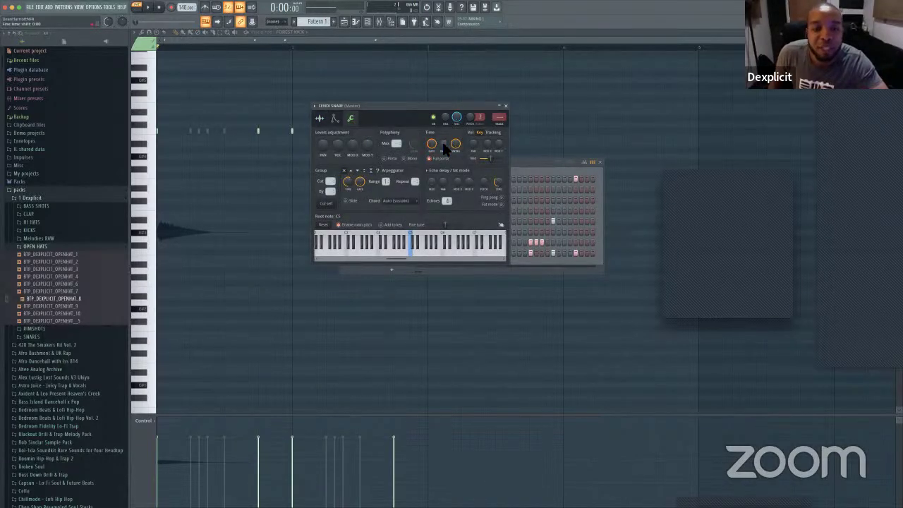
pyautogui.press('space')
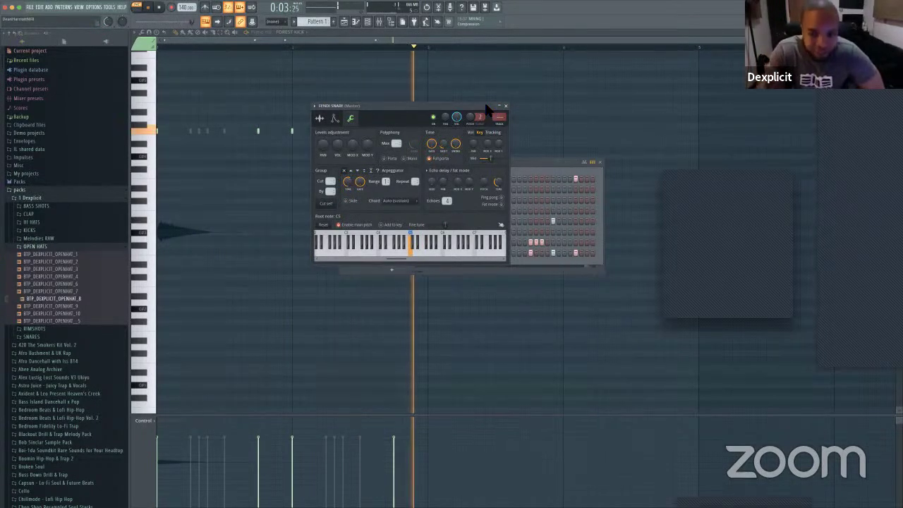
pyautogui.press('space')
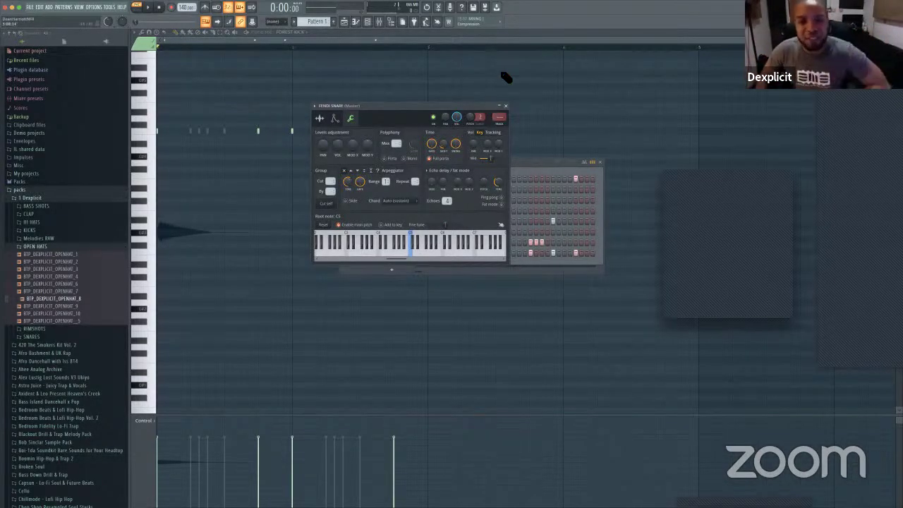
pyautogui.moveTo(425, 109); pyautogui.dragTo(484, 246)
pyautogui.moveTo(481, 157); pyautogui.dragTo(485, 117)
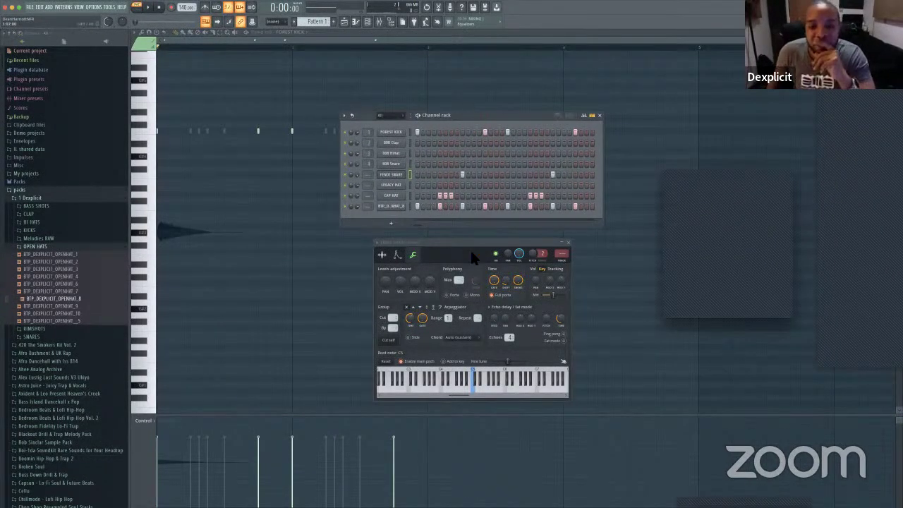
pyautogui.press('space')
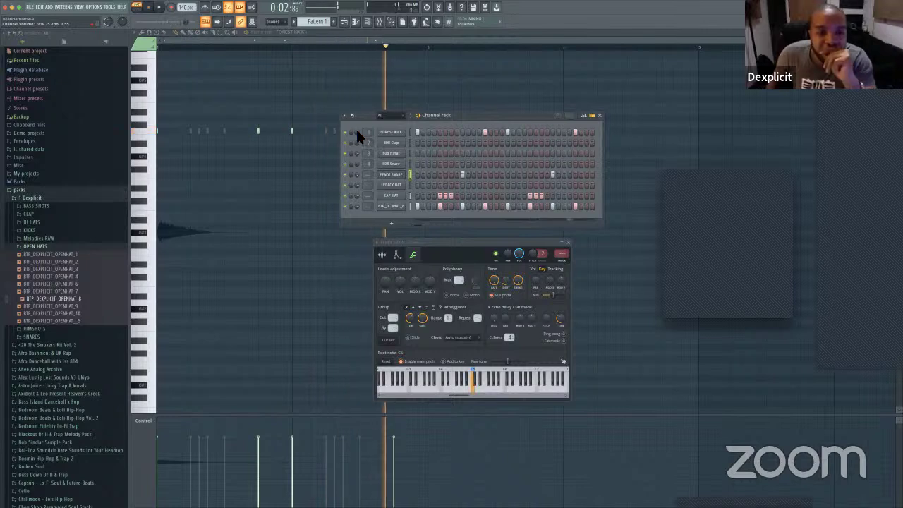
# Step: Clear the mixer track assignments of FOREST KICK and the three 808 channels, and stop playback
pyautogui.rightClick(352, 208)
pyautogui.click(356, 211)
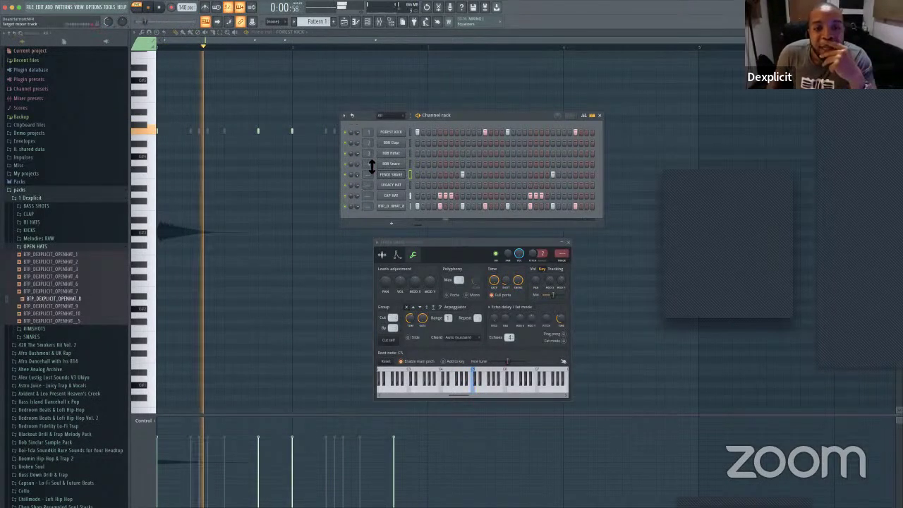
pyautogui.moveTo(369, 154); pyautogui.dragTo(369, 170)
pyautogui.press('space')
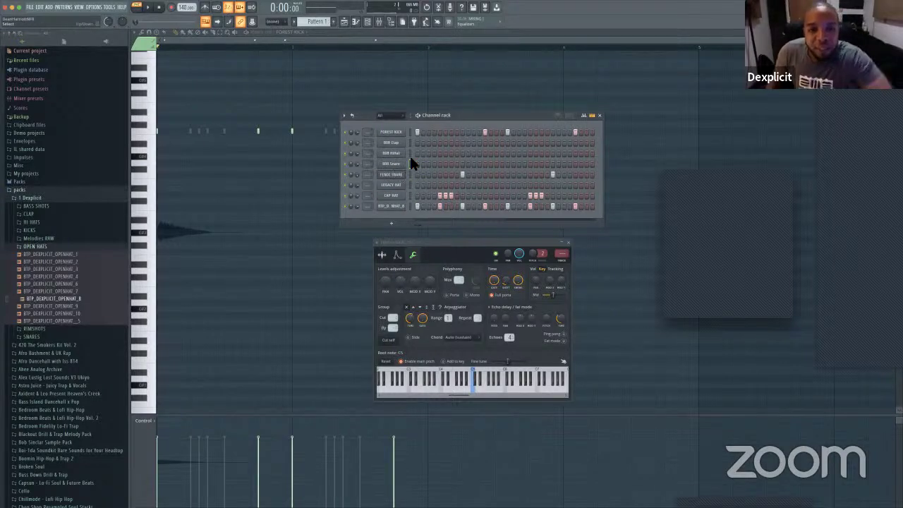
# Step: Delete the unused 808 Clap, 808 HiHat and 808 Snare channels from the channel rack
pyautogui.click(344, 115)
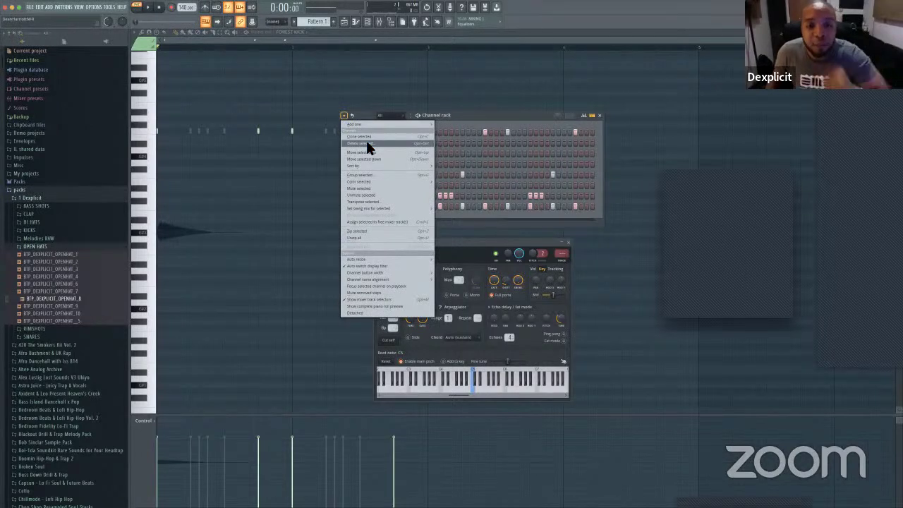
pyautogui.click(367, 143)
pyautogui.click(485, 284)
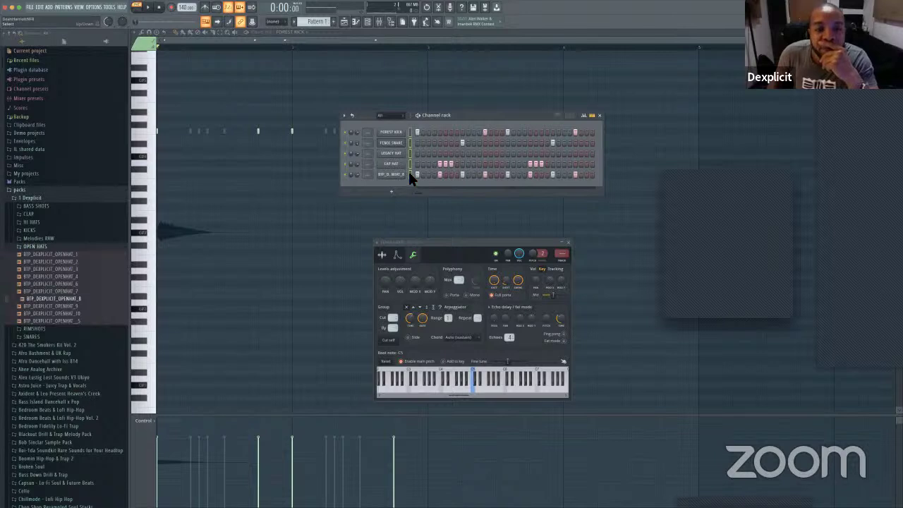
# Step: Select all remaining channels in the rack and assign them to free mixer tracks
pyautogui.click(343, 115)
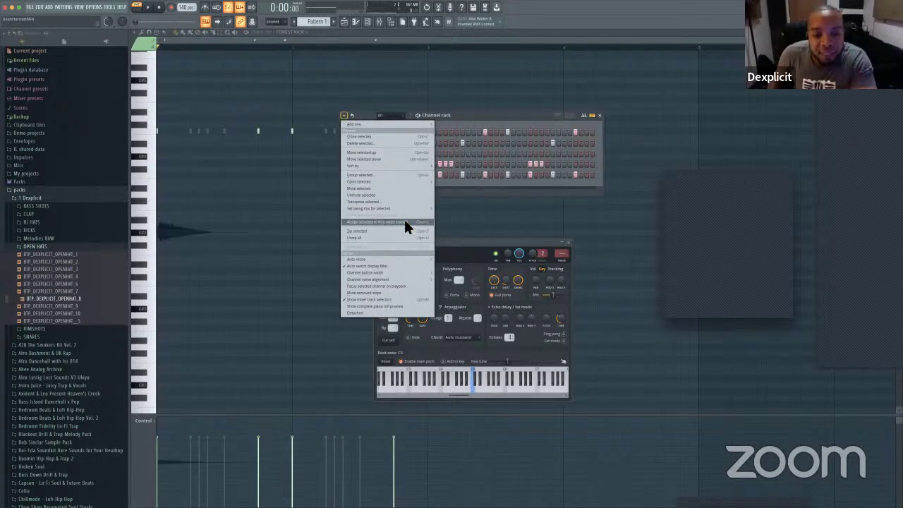
pyautogui.click(470, 115)
pyautogui.click(410, 132)
pyautogui.doubleClick(409, 132)
pyautogui.doubleClick(409, 132)
pyautogui.click(344, 115)
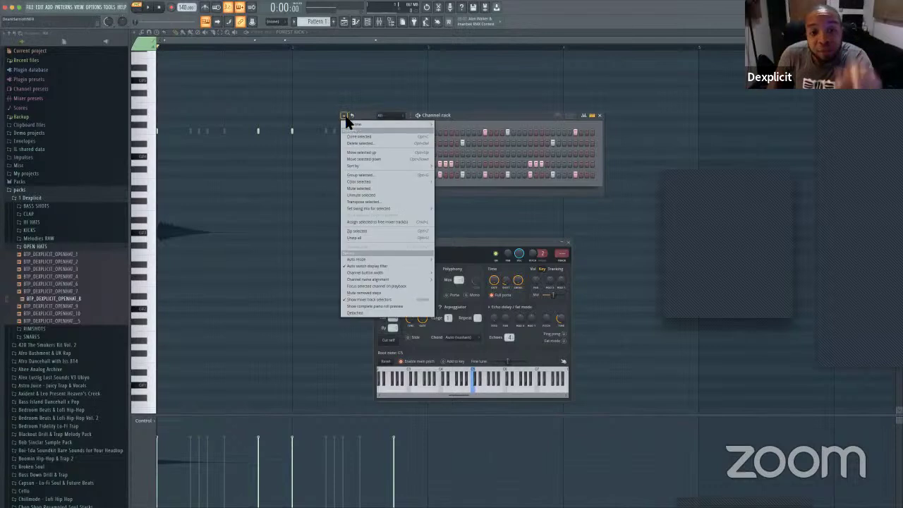
pyautogui.click(381, 221)
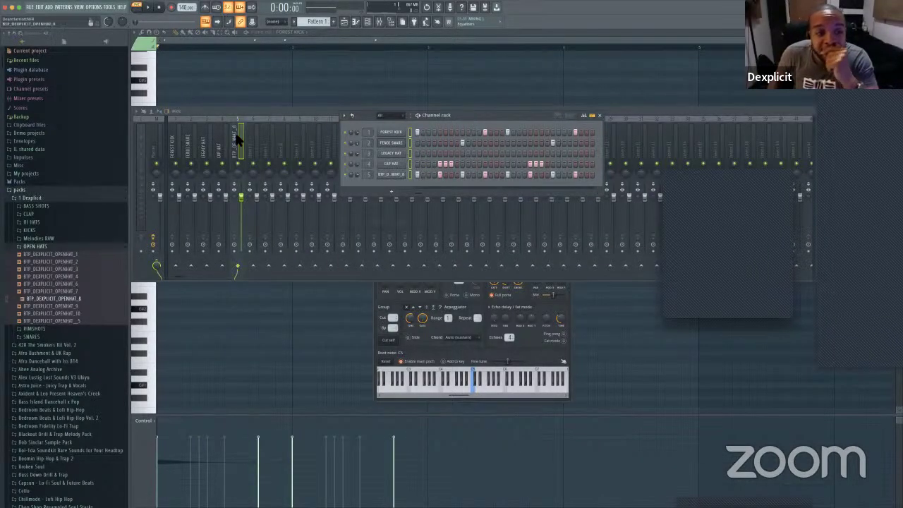
# Step: Move the mixer window higher, select the CAP HAT mixer track and play the pattern
pyautogui.moveTo(265, 107); pyautogui.dragTo(294, 61)
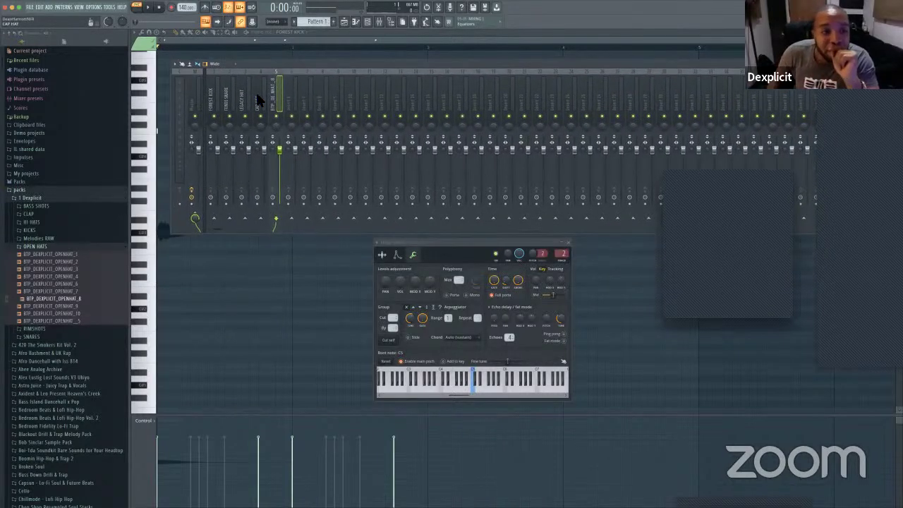
pyautogui.moveTo(216, 104); pyautogui.dragTo(268, 101)
pyautogui.press('space')
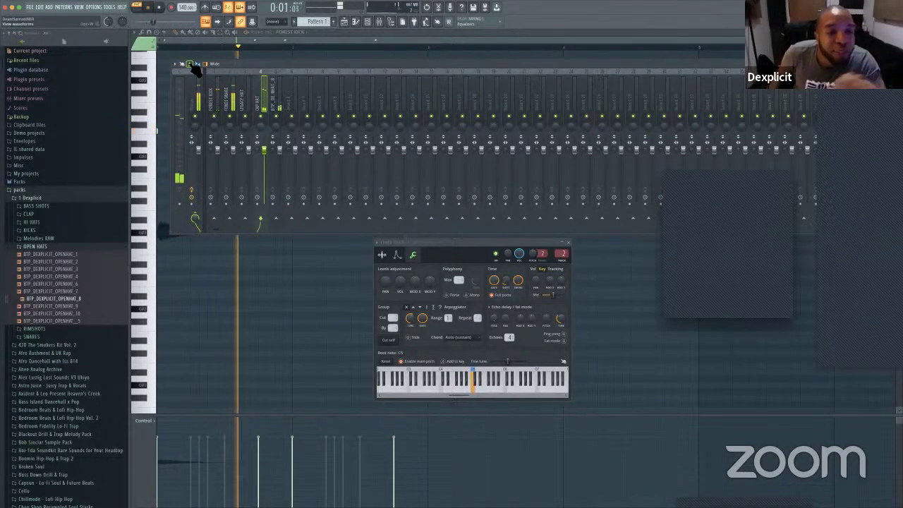
# Step: Enlarge the mixer window vertically and view the tracks' waveforms while the pattern plays
pyautogui.moveTo(273, 236); pyautogui.dragTo(272, 413)
pyautogui.press('space')
pyautogui.press('space')
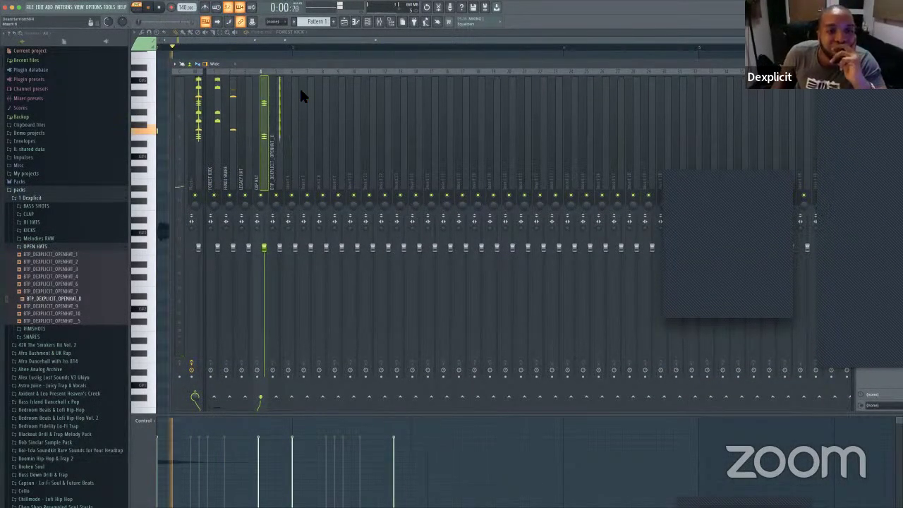
pyautogui.moveTo(299, 64); pyautogui.dragTo(305, 54)
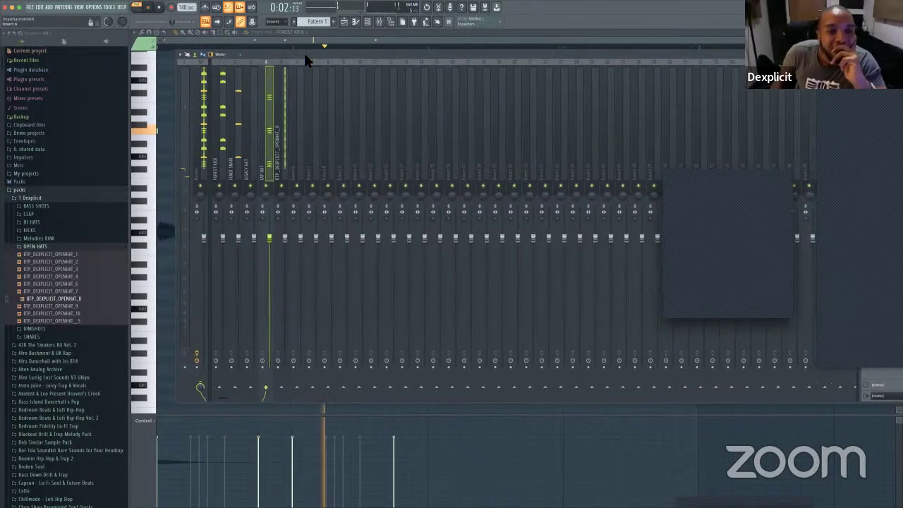
pyautogui.hscroll(4, 213, 62)
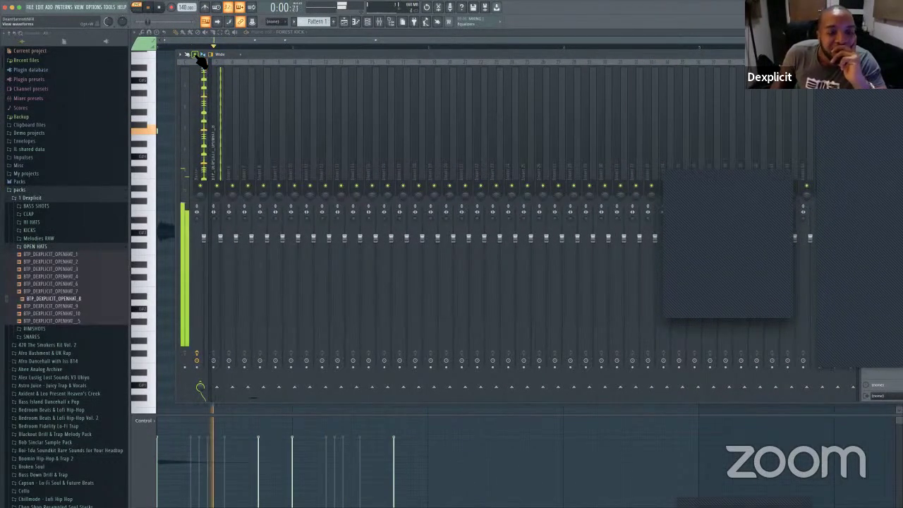
pyautogui.hscroll(-4, 203, 65)
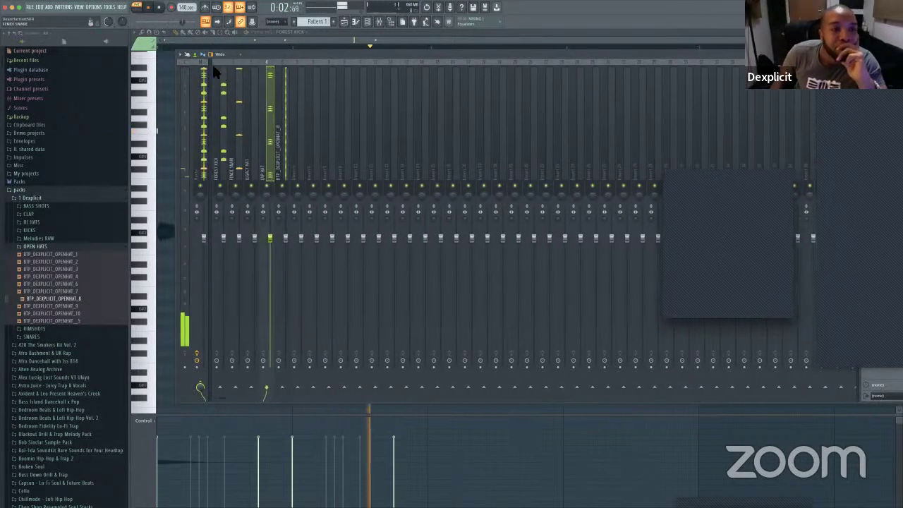
# Step: Show the channel rack over the mixer, move it clear of the faders and stop playback
pyautogui.click(368, 22)
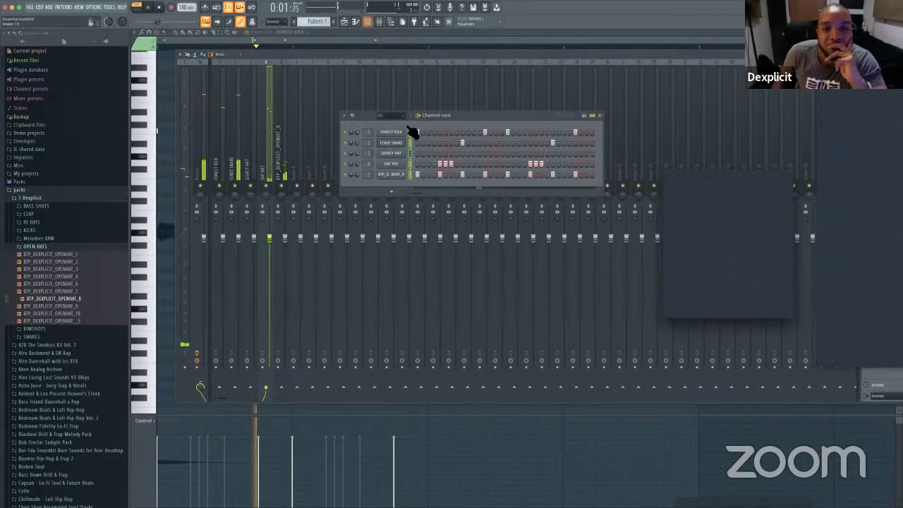
pyautogui.moveTo(465, 115); pyautogui.dragTo(430, 89)
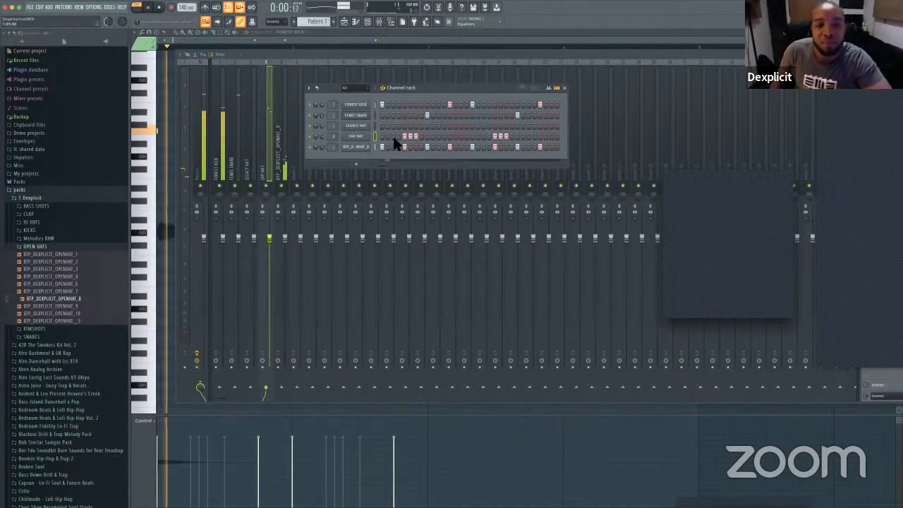
pyautogui.press('space')
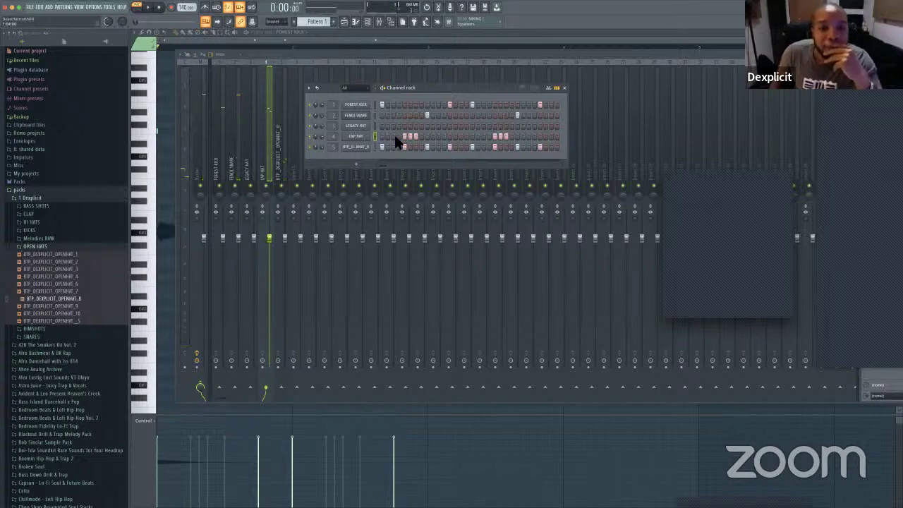
pyautogui.moveTo(432, 91); pyautogui.dragTo(435, 92)
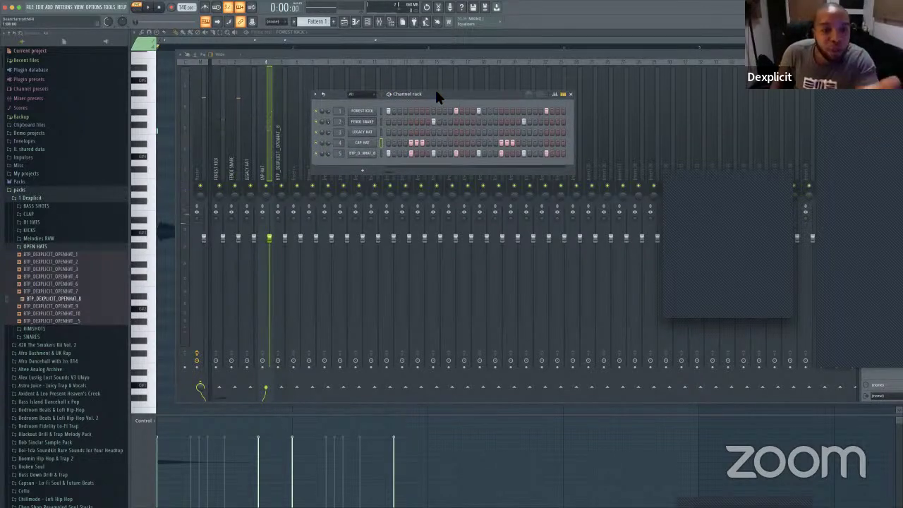
# Step: Select the FOREST KICK channel to highlight its linked mixer track, and move the channel rack further up
pyautogui.click(381, 110)
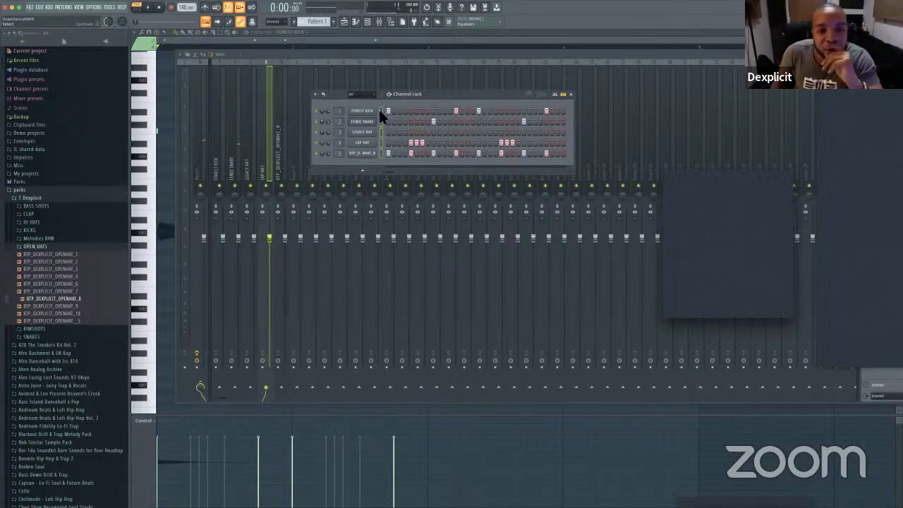
pyautogui.moveTo(339, 111)
pyautogui.mouseDown()
pyautogui.moveTo(341, 76)
pyautogui.moveTo(337, 111)
pyautogui.mouseUp()
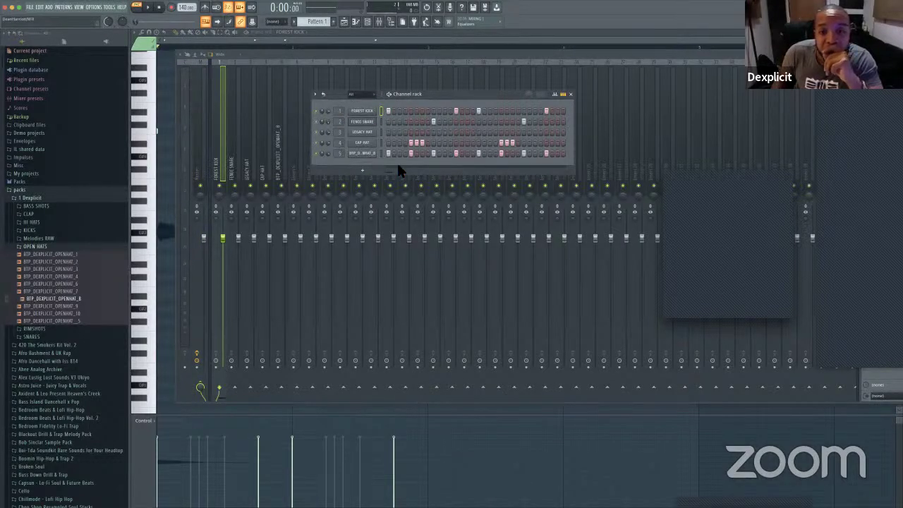
pyautogui.moveTo(453, 93); pyautogui.dragTo(455, 70)
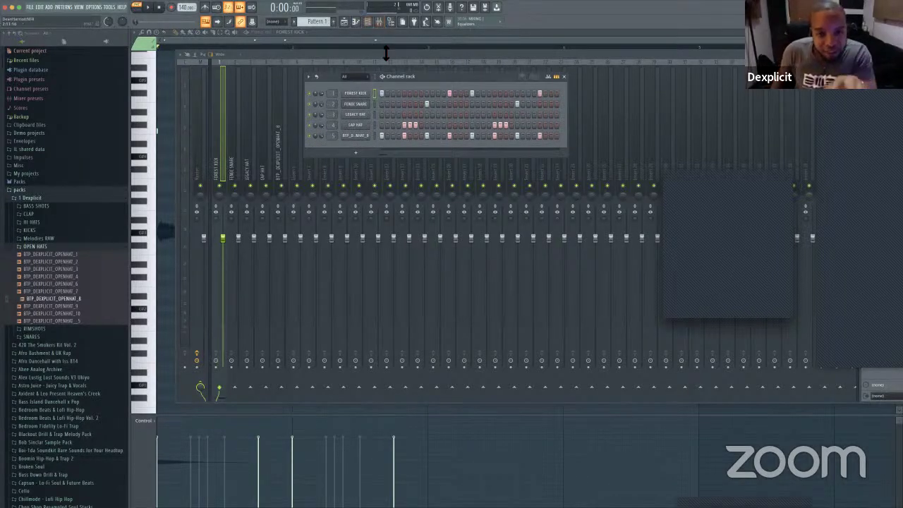
# Step: Move the channel rack lower over the mixer and select all of its channels
pyautogui.moveTo(425, 74); pyautogui.dragTo(428, 121)
pyautogui.doubleClick(375, 139)
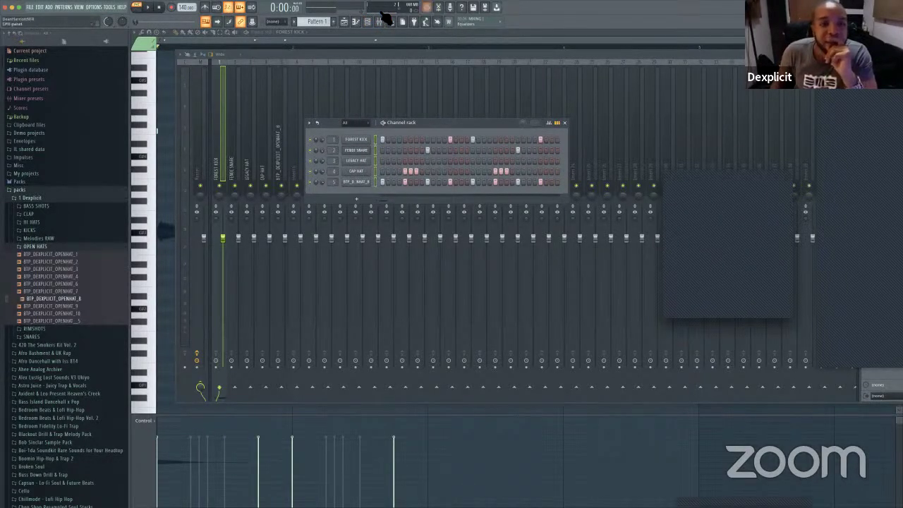
pyautogui.click(40, 8)
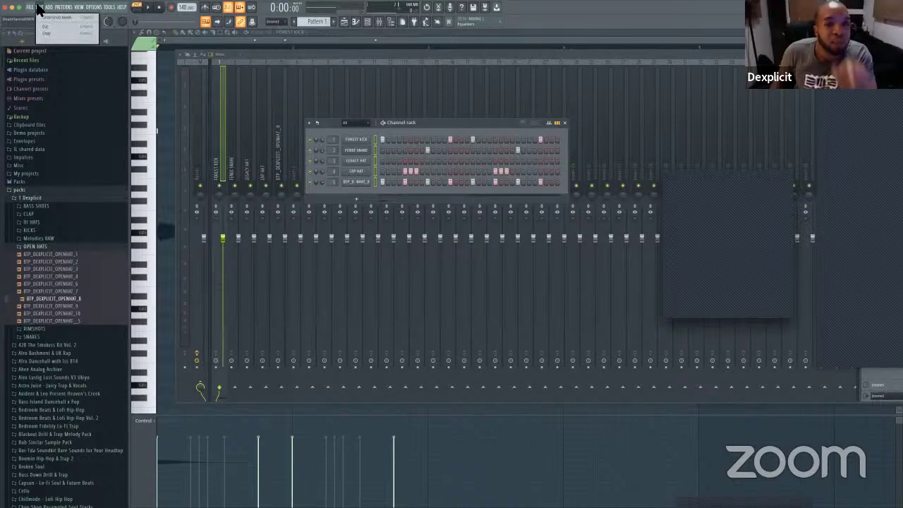
pyautogui.click(381, 38)
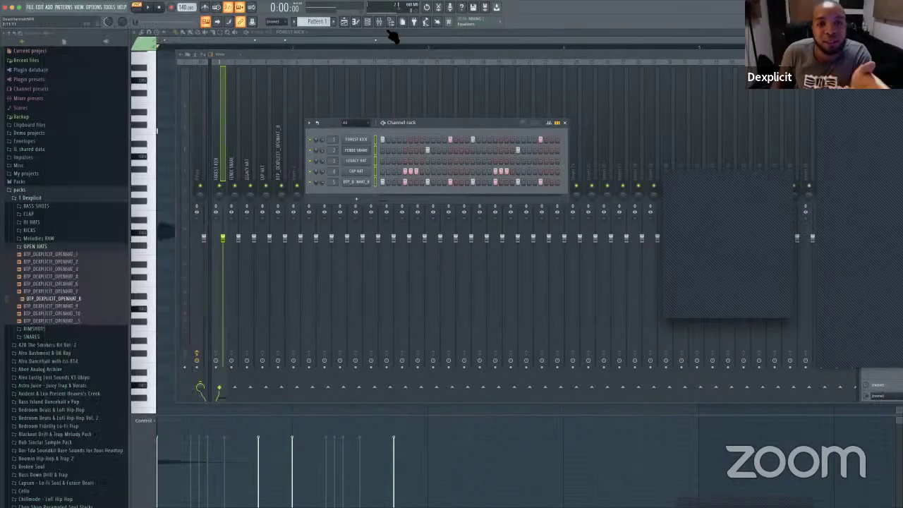
pyautogui.click(373, 22)
pyautogui.click(374, 23)
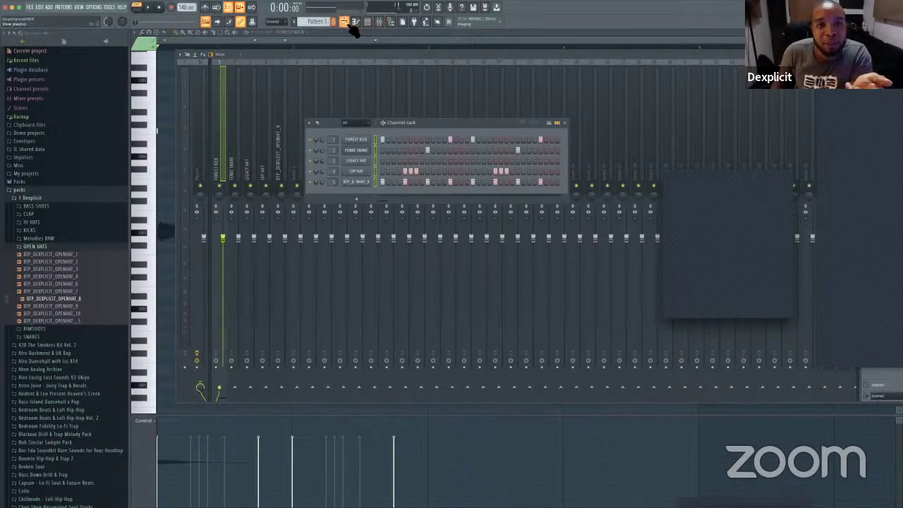
# Step: Show the playlist and play the Pattern 1 clip on Track 1 briefly before stopping playback
pyautogui.click(345, 22)
pyautogui.rightClick(337, 65)
pyautogui.click(264, 87)
pyautogui.moveTo(308, 86); pyautogui.dragTo(239, 42)
pyautogui.click(147, 7)
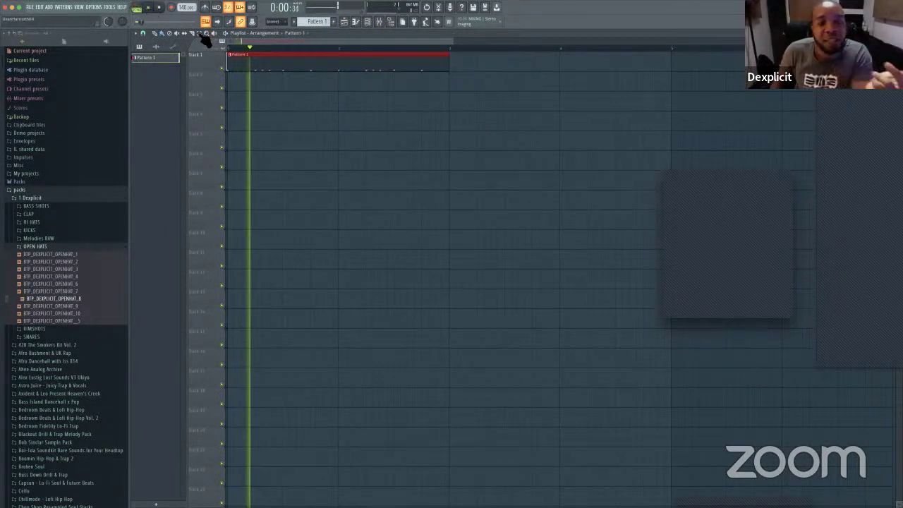
pyautogui.press('space')
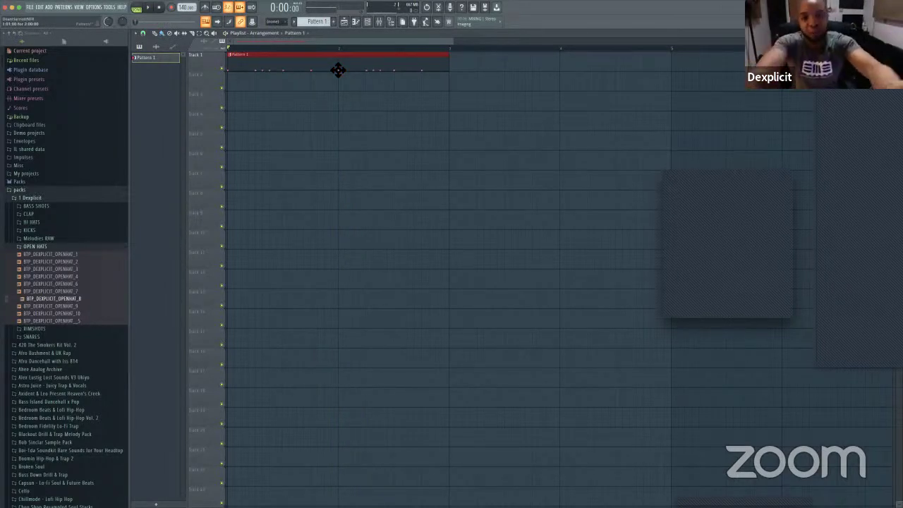
# Step: Cut the FOREST KICK notes from Pattern 1 and paste them into the FOREST KICK channel of Pattern 2
pyautogui.click(367, 22)
pyautogui.doubleClick(344, 54)
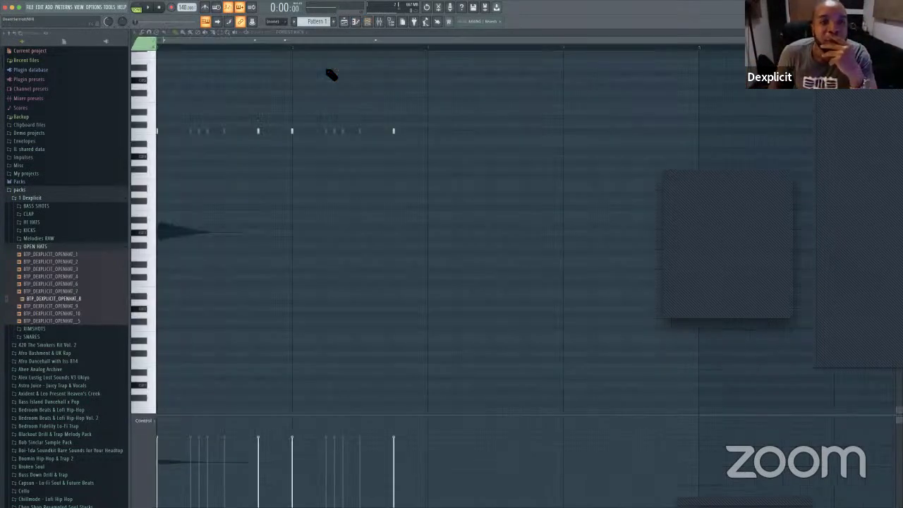
pyautogui.click(366, 22)
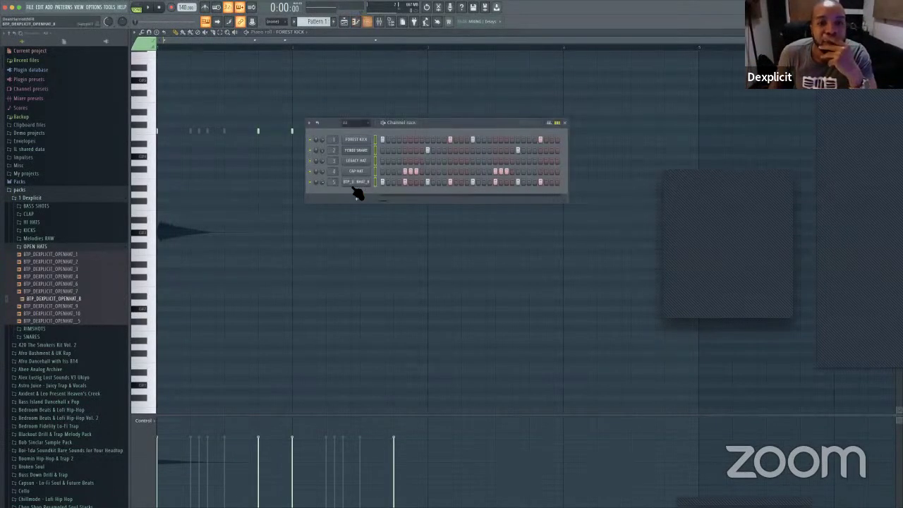
pyautogui.rightClick(373, 137)
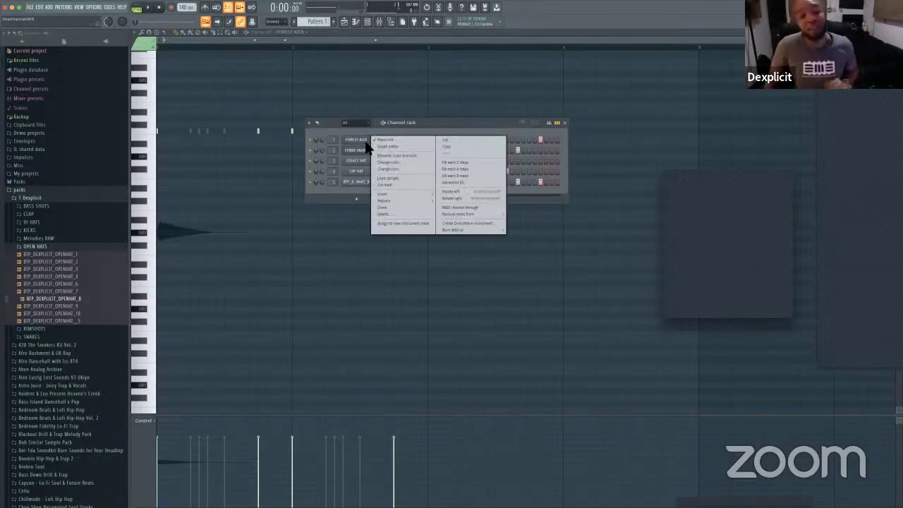
pyautogui.click(445, 139)
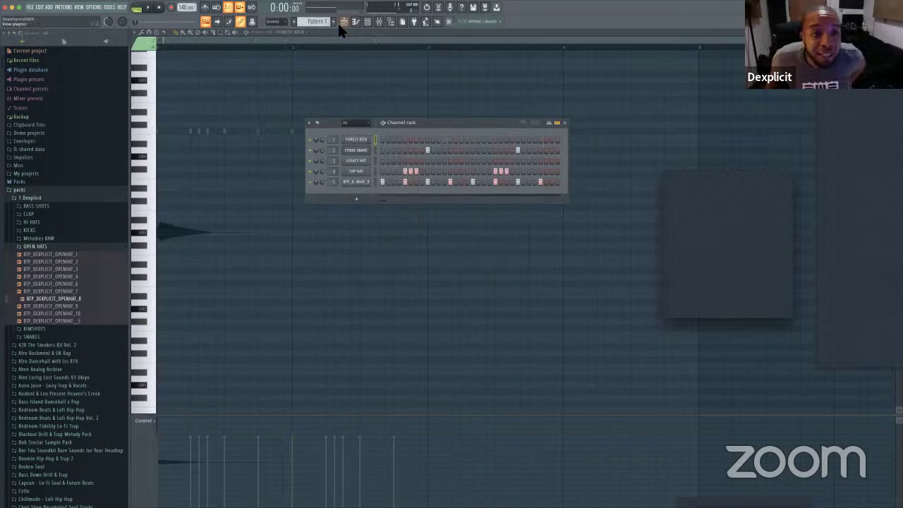
pyautogui.rightClick(369, 140)
pyautogui.click(448, 147)
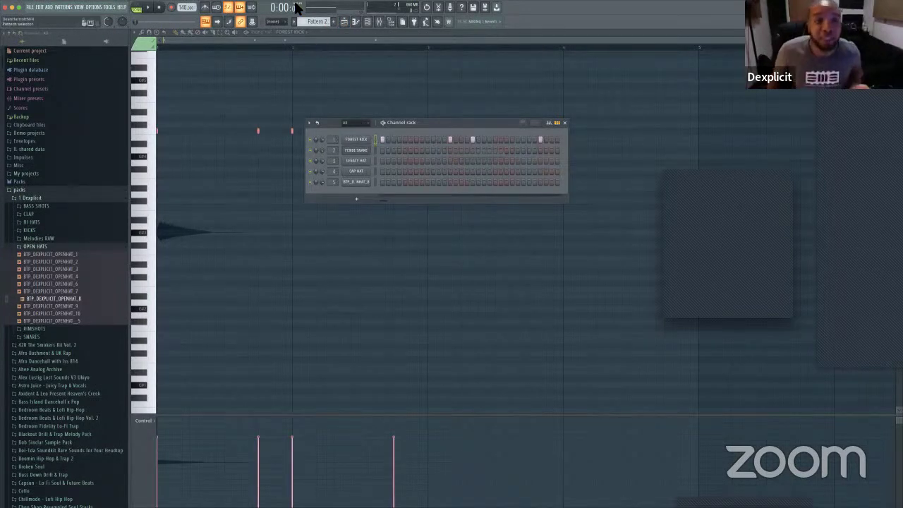
# Step: Undo the paste and the cut of the FOREST KICK notes
pyautogui.click(48, 7)
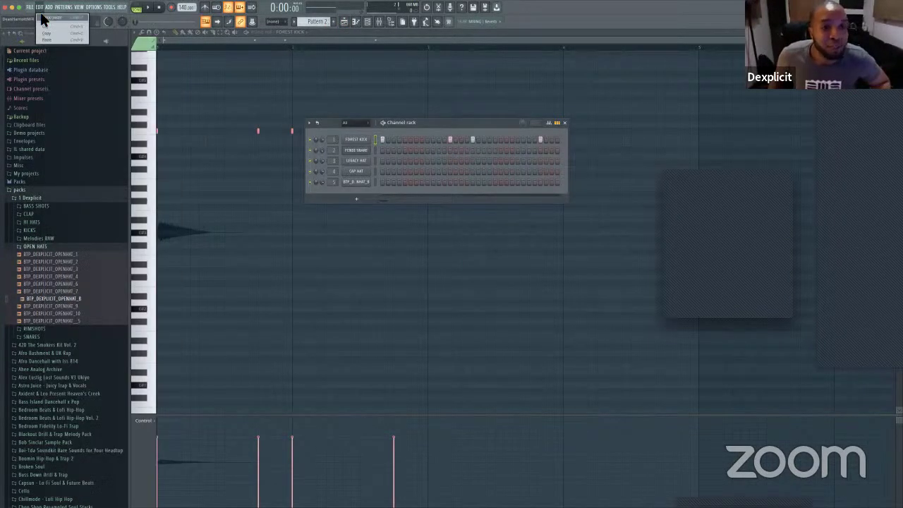
pyautogui.click(43, 18)
pyautogui.click(39, 8)
pyautogui.click(44, 24)
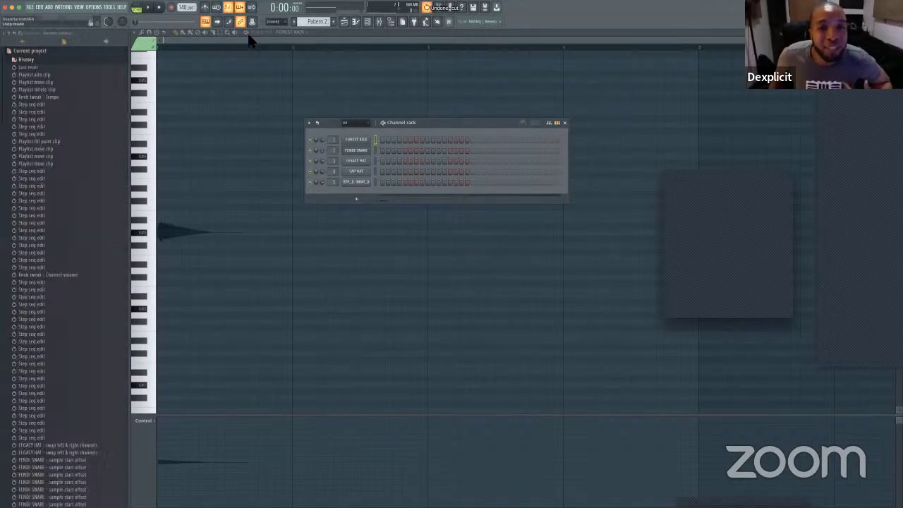
pyautogui.hotkey('ctrl', 'z')
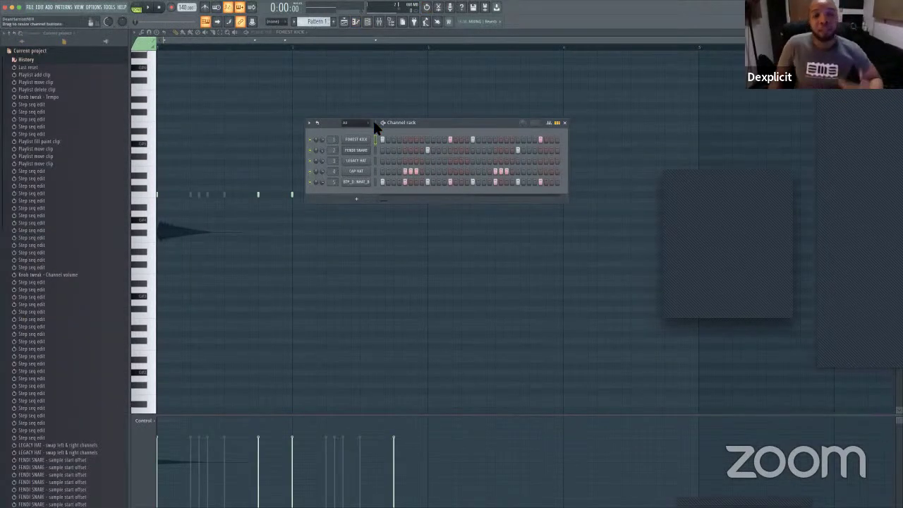
# Step: Reposition the channel rack over the piano roll and select all five channels
pyautogui.moveTo(457, 122); pyautogui.dragTo(466, 150)
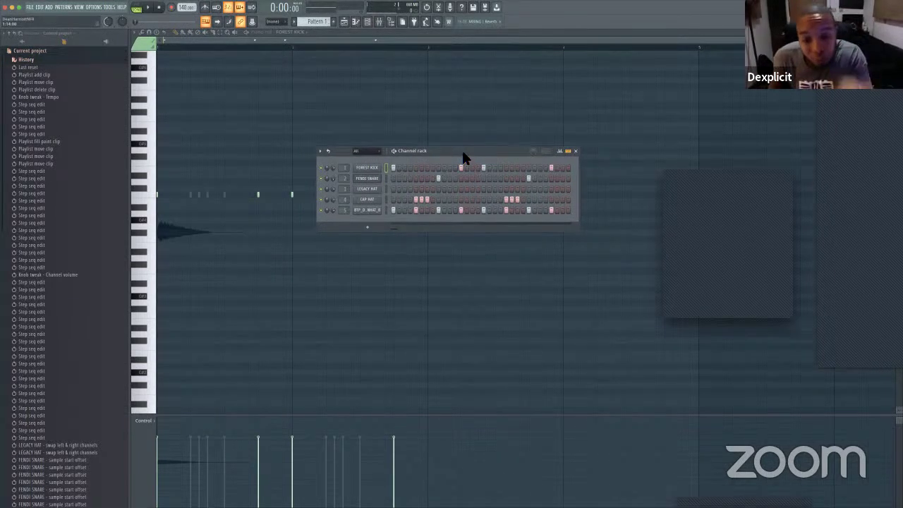
pyautogui.moveTo(459, 150); pyautogui.dragTo(454, 124)
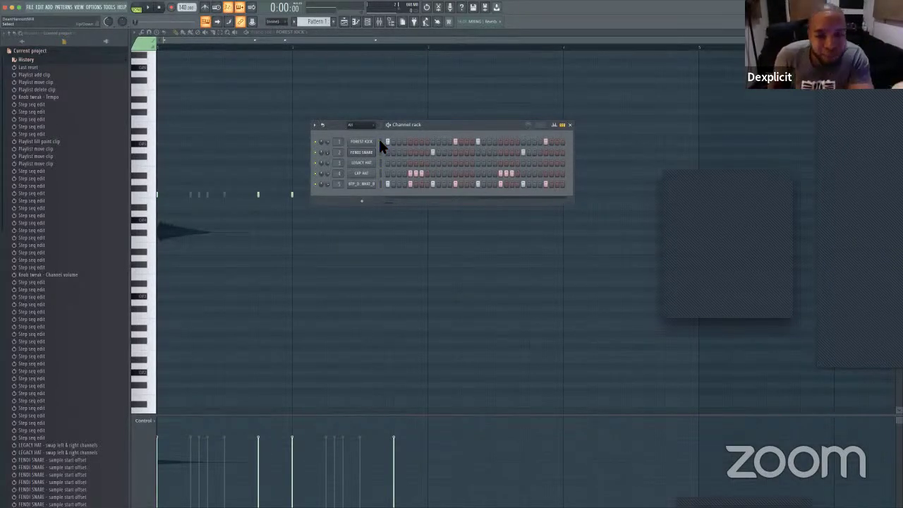
pyautogui.doubleClick(380, 139)
pyautogui.click(378, 139)
pyautogui.doubleClick(380, 139)
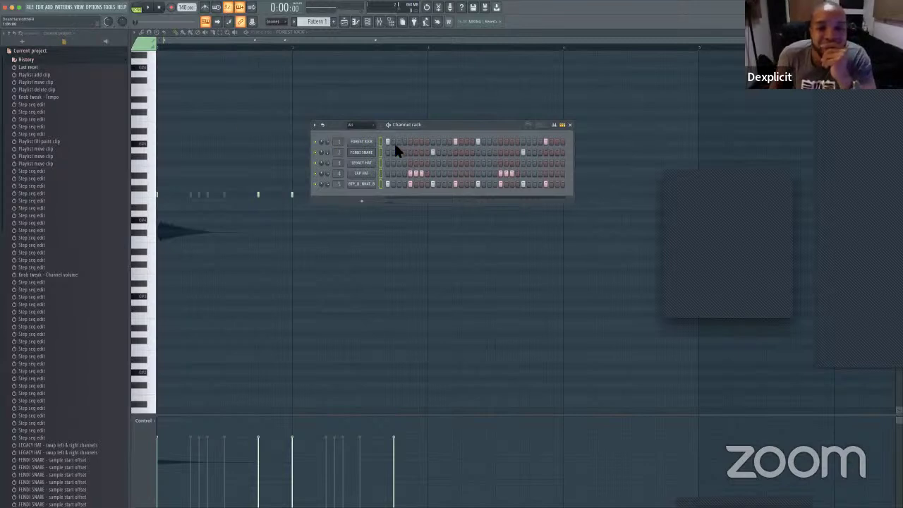
pyautogui.click(379, 140)
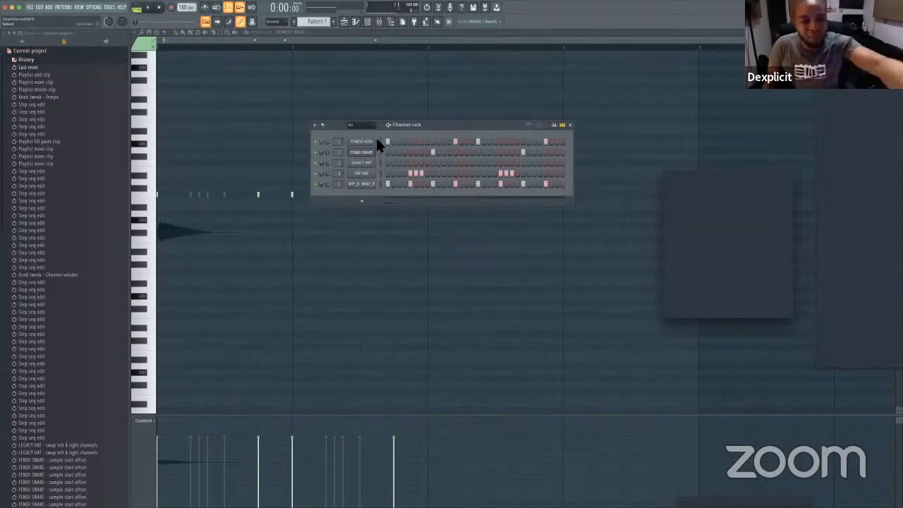
pyautogui.doubleClick(381, 139)
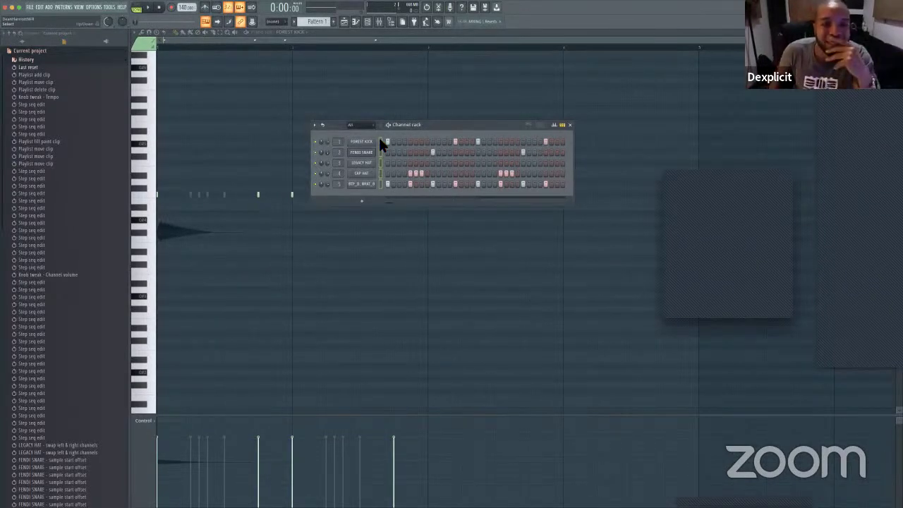
# Step: Split Pattern 1 by channel into separate patterns
pyautogui.click(30, 8)
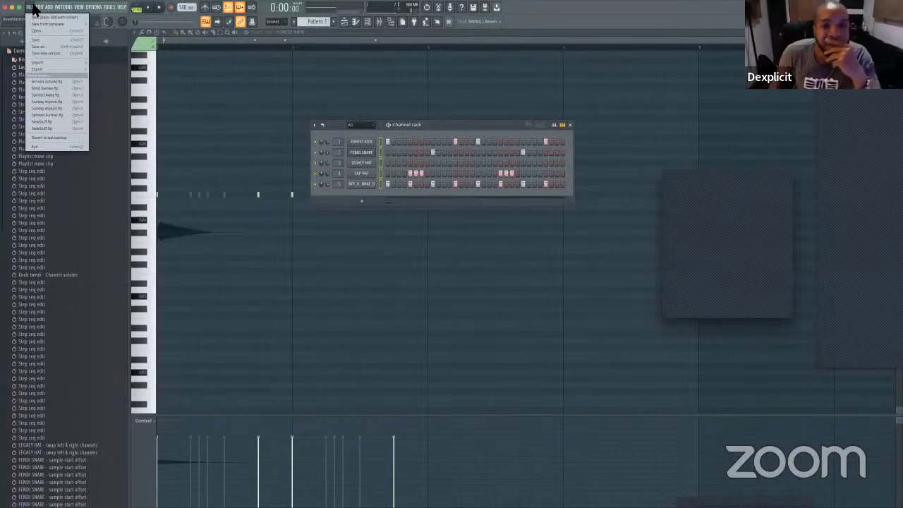
pyautogui.click(33, 7)
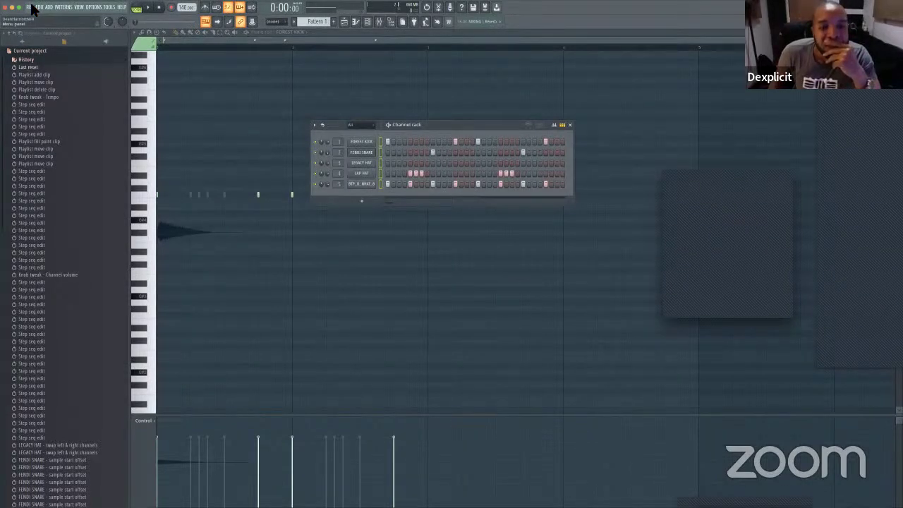
pyautogui.click(62, 7)
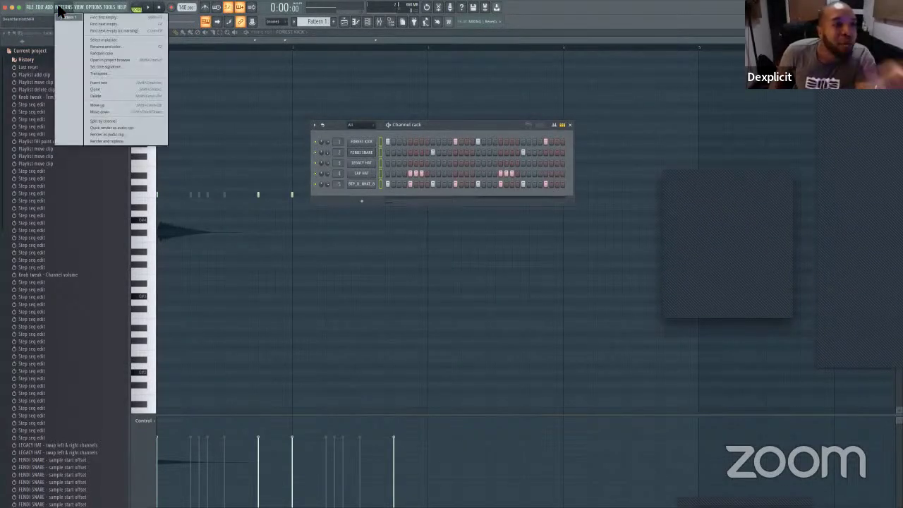
pyautogui.click(83, 27)
pyautogui.click(63, 7)
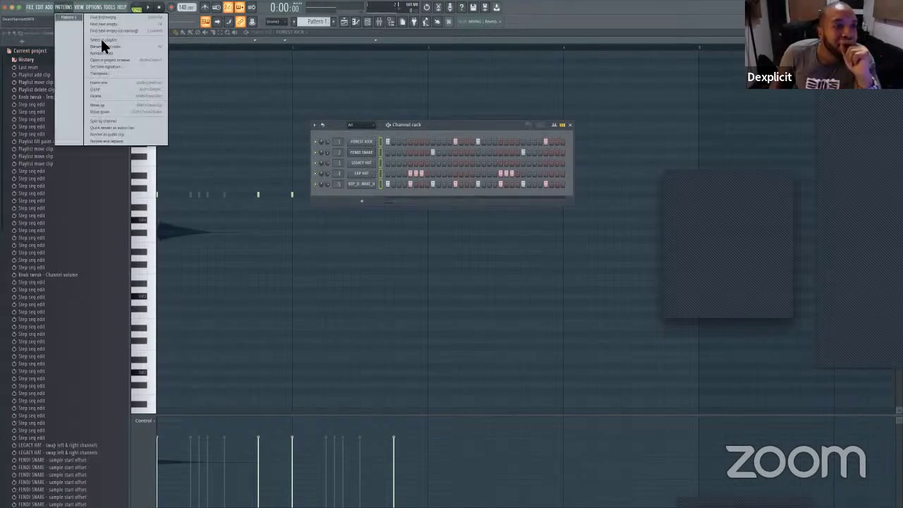
pyautogui.click(114, 124)
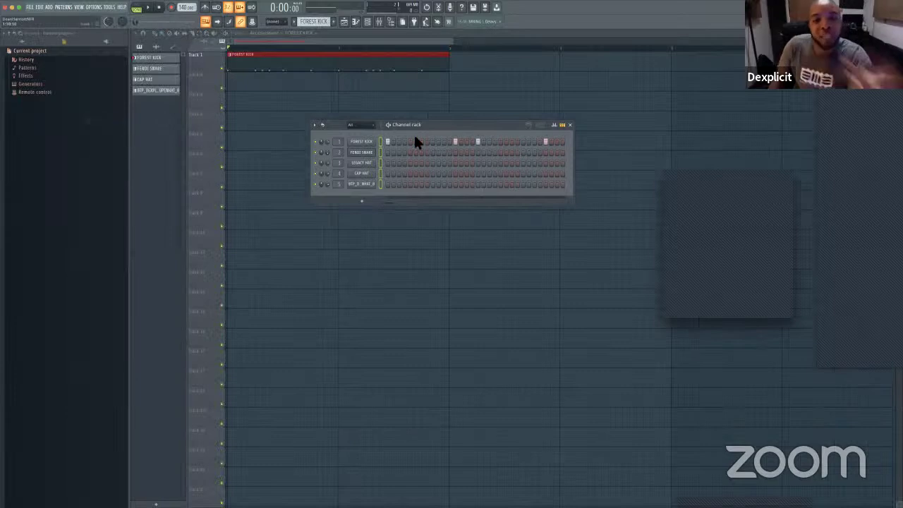
# Step: Go through the split FOREST KICK, FENDI SNARE, CAP HAT and open hat patterns, finishing on FOREST KICK
pyautogui.click(166, 59)
pyautogui.click(166, 69)
pyautogui.click(163, 79)
pyautogui.click(167, 90)
pyautogui.click(163, 80)
pyautogui.click(160, 58)
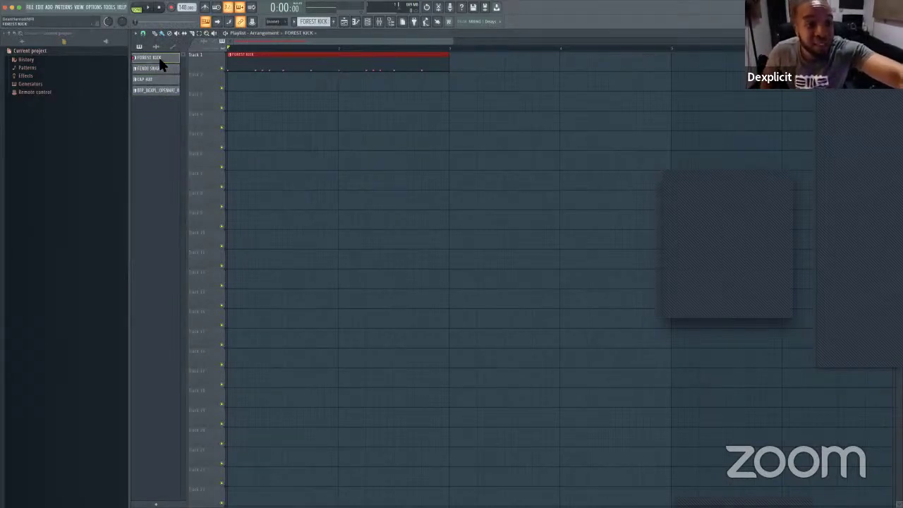
# Step: Place the FENDI SNARE, CAP HAT and BTP_DEXPLICIT_OPENHAT_8 patterns on playlist tracks 2, 3 and 4, starting at bar 1
pyautogui.moveTo(153, 68); pyautogui.dragTo(223, 79)
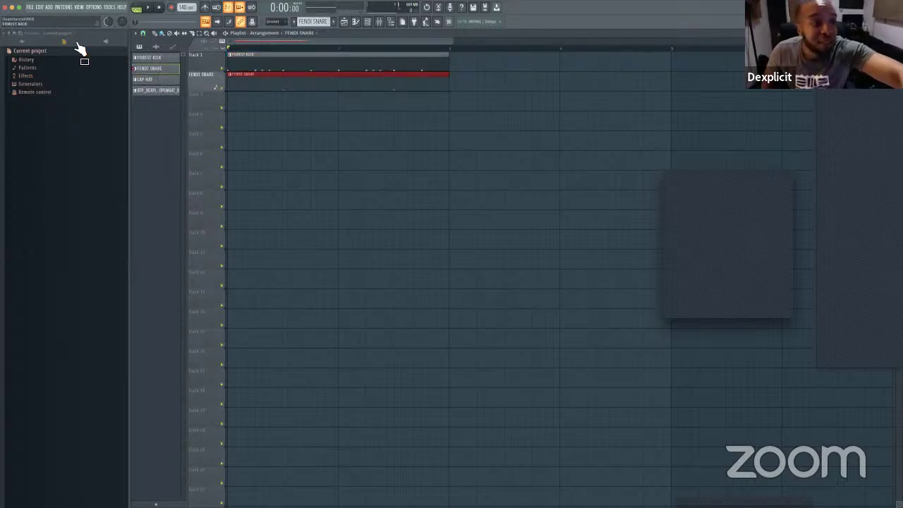
pyautogui.click(42, 7)
pyautogui.click(38, 8)
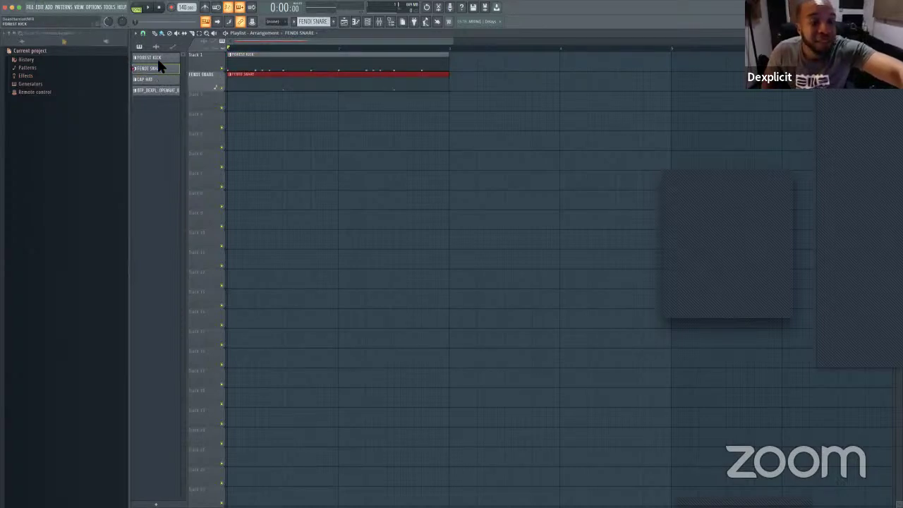
pyautogui.moveTo(244, 106); pyautogui.dragTo(232, 102)
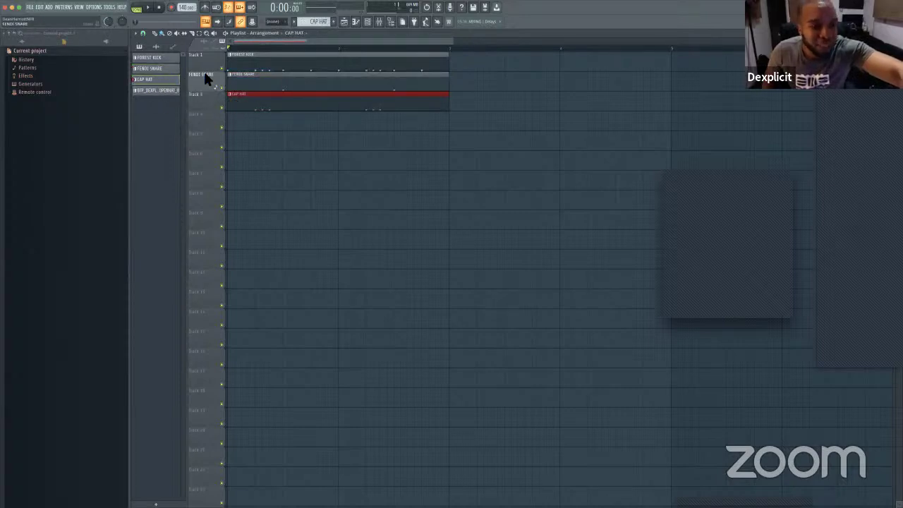
pyautogui.moveTo(148, 91); pyautogui.dragTo(206, 127)
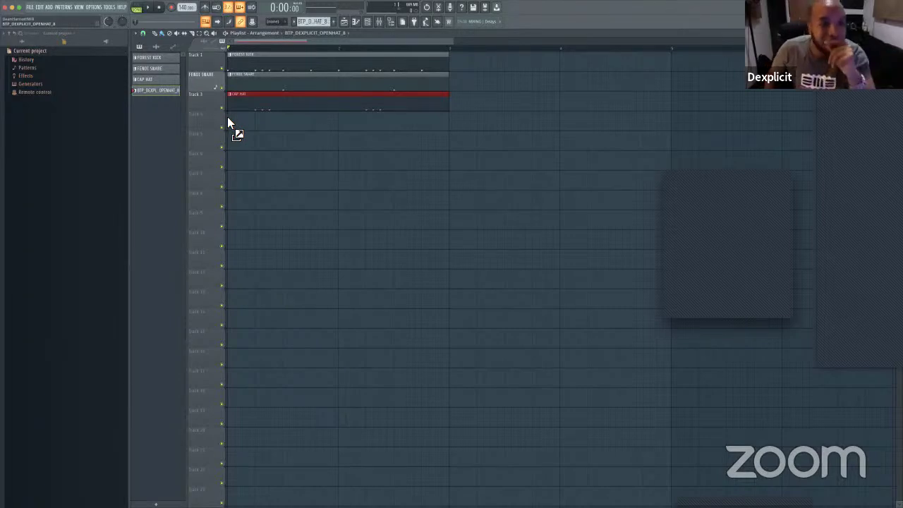
pyautogui.moveTo(228, 124); pyautogui.dragTo(232, 125)
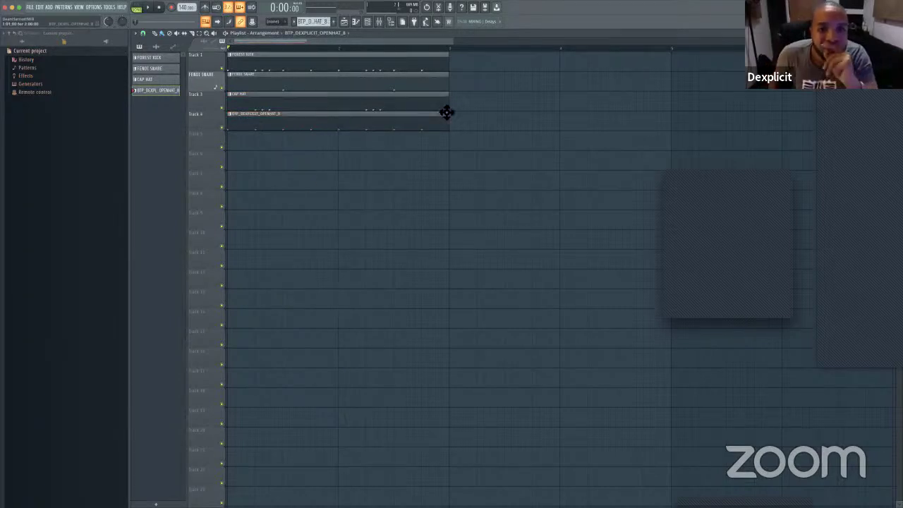
# Step: Move the CAP HAT clip around the playlist and return it to the start of Track 3
pyautogui.moveTo(395, 105); pyautogui.dragTo(555, 136)
pyautogui.moveTo(616, 100); pyautogui.dragTo(554, 60)
pyautogui.moveTo(582, 134); pyautogui.dragTo(320, 109)
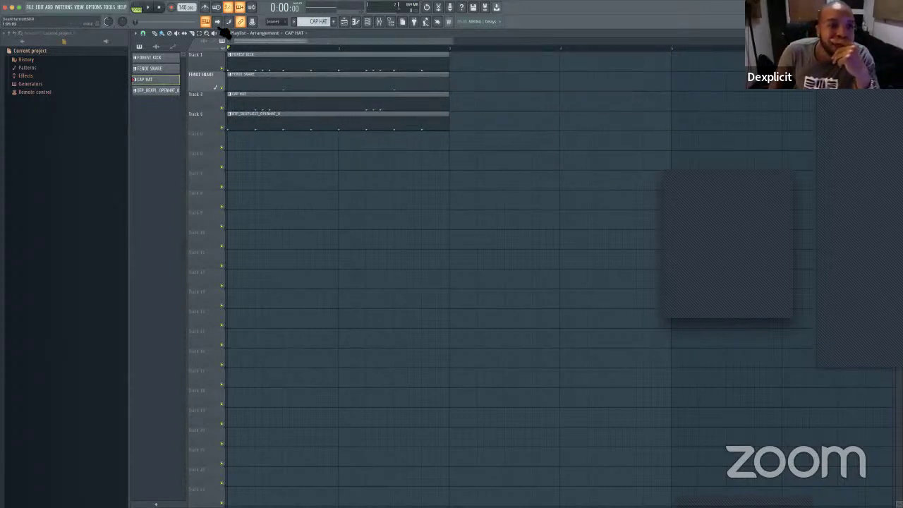
# Step: Play the arrangement of the four separate drum clips in the playlist
pyautogui.rightClick(209, 80)
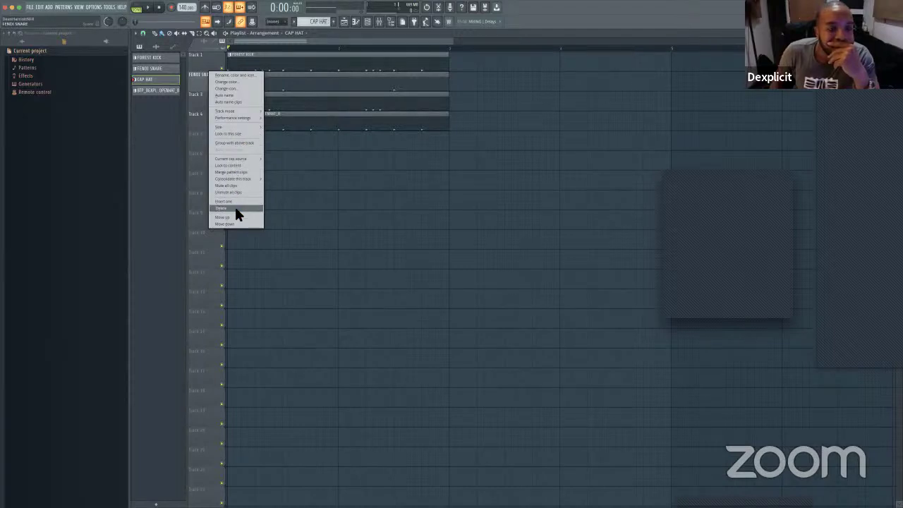
pyautogui.click(194, 70)
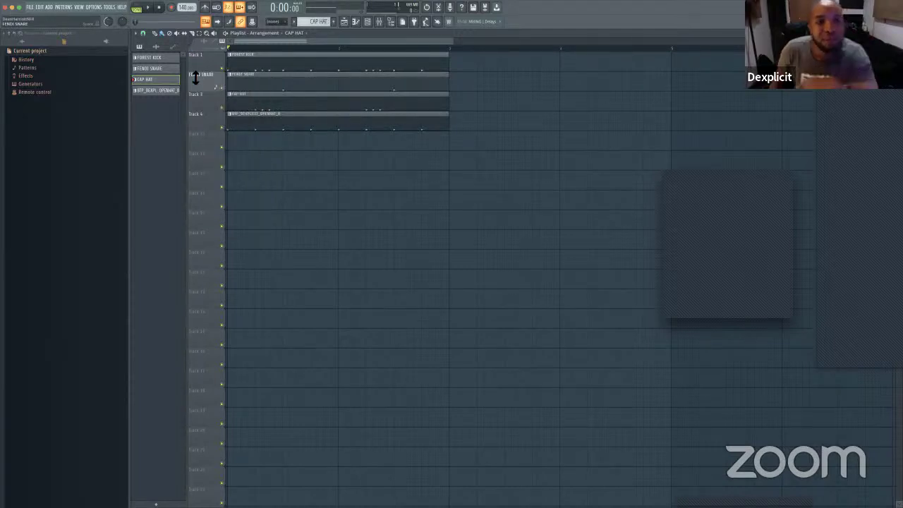
pyautogui.press('space')
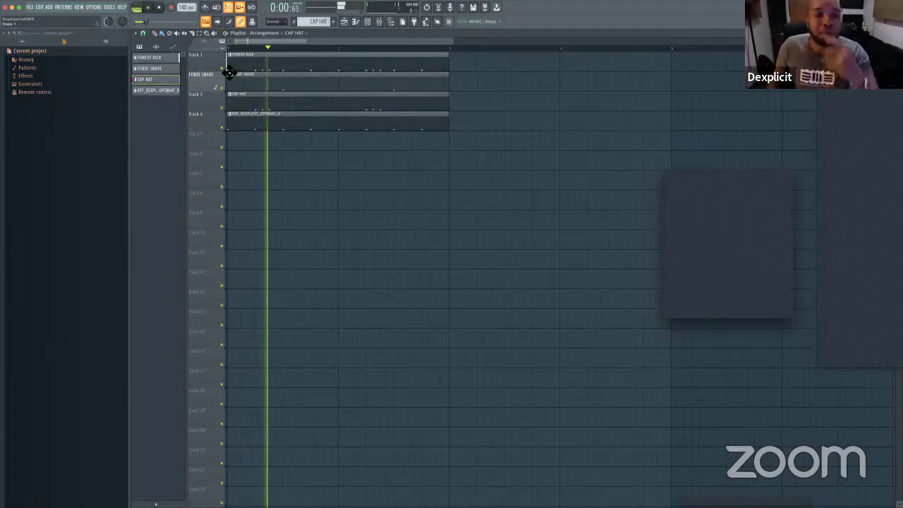
pyautogui.moveTo(468, 47); pyautogui.dragTo(680, 50)
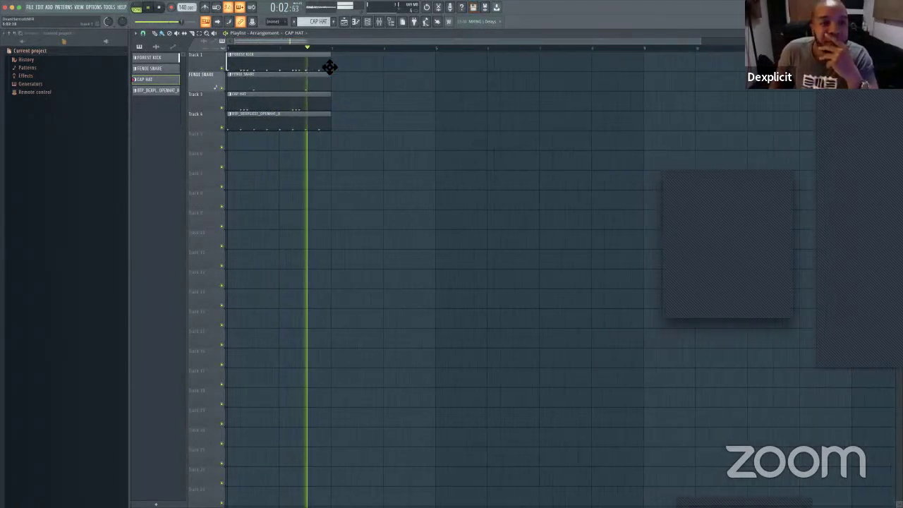
# Step: Duplicate all four drum clips three times in the playlist so that they fill bars 1 to 8
pyautogui.press('space')
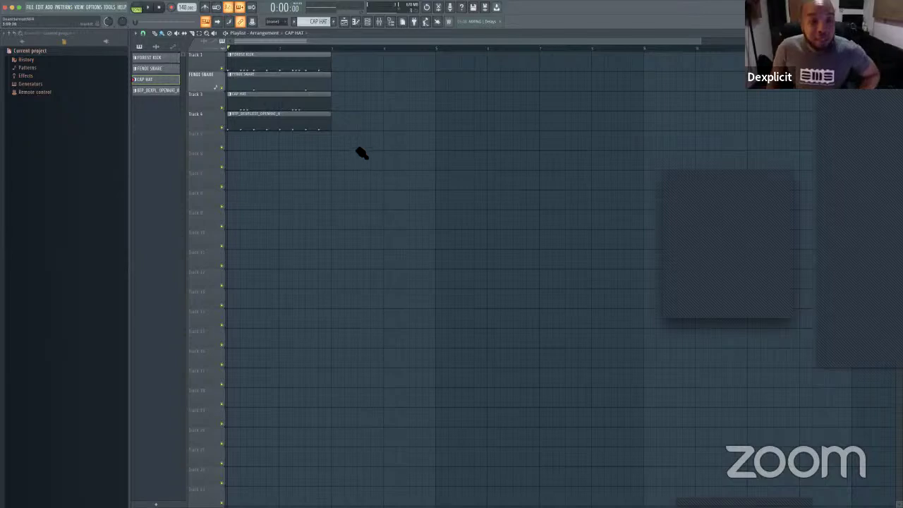
pyautogui.hotkey('ctrl', 'a')
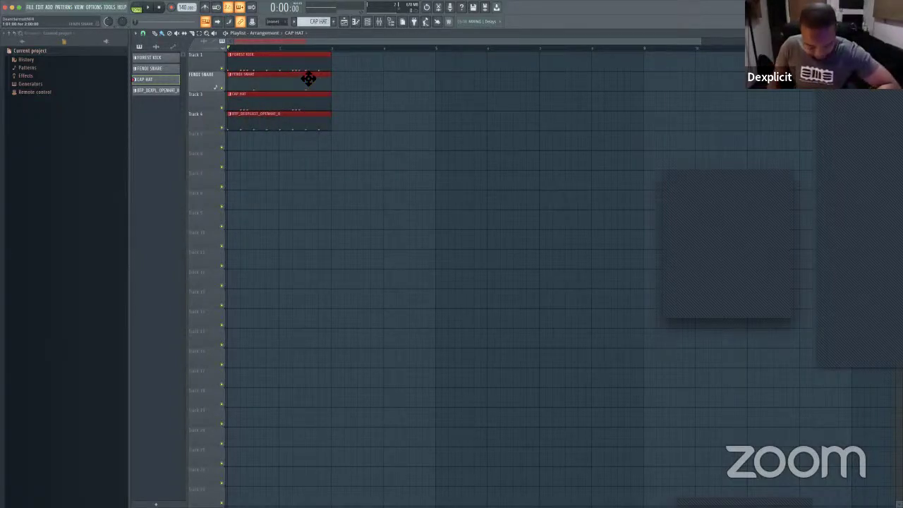
pyautogui.hotkey('ctrl', 'b')
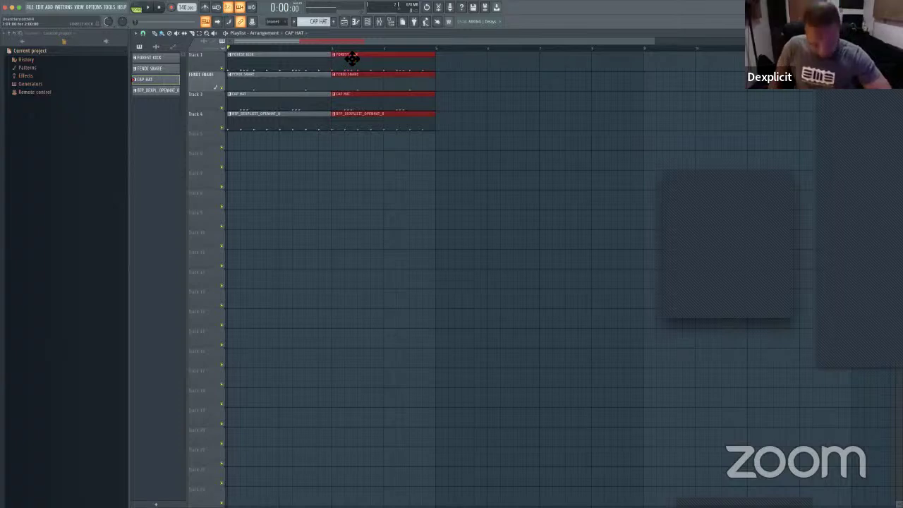
pyautogui.hotkey('ctrl', 'b')
pyautogui.hotkey('ctrl', 'b')
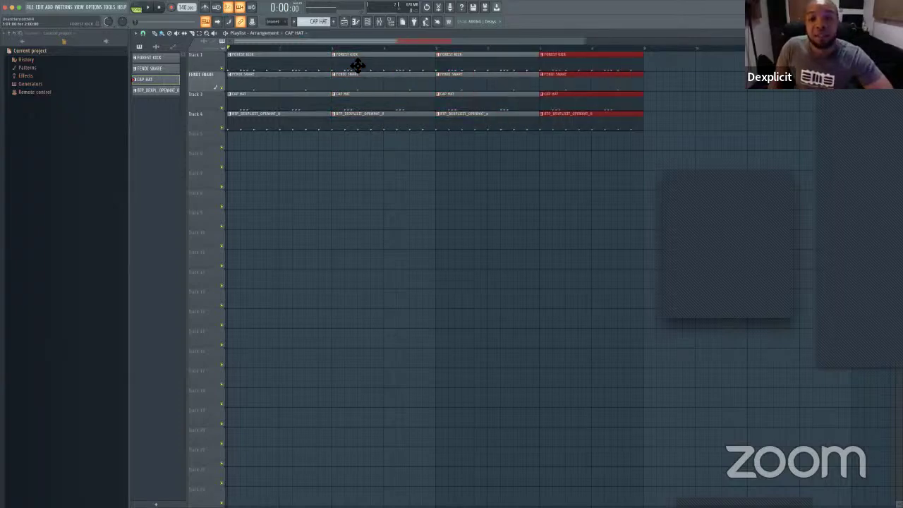
pyautogui.keyDown('ctrl'); pyautogui.click(503, 160); pyautogui.keyUp('ctrl')
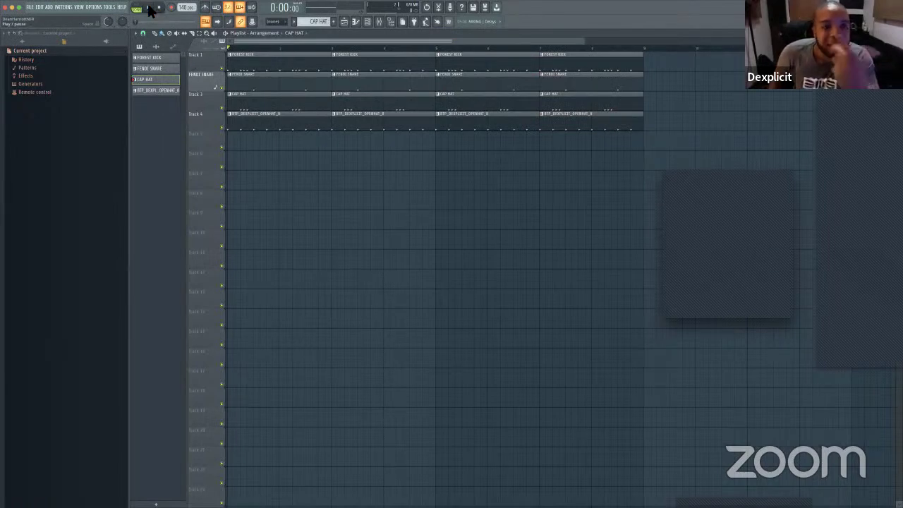
# Step: Delete the first two BTP_DEXPLICIT_OPENHAT_8 clips from Track 4 while the arrangement plays
pyautogui.press('space')
pyautogui.moveTo(280, 128); pyautogui.dragTo(367, 129)
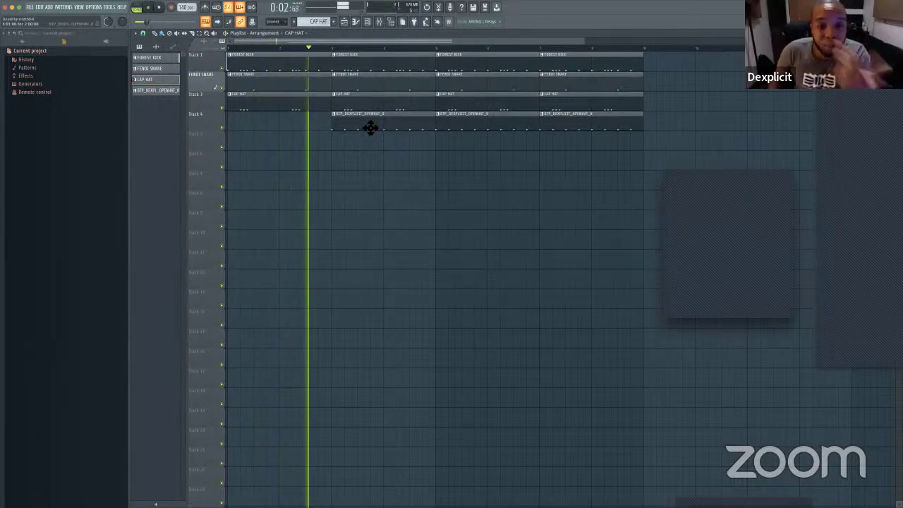
pyautogui.rightClick(378, 132)
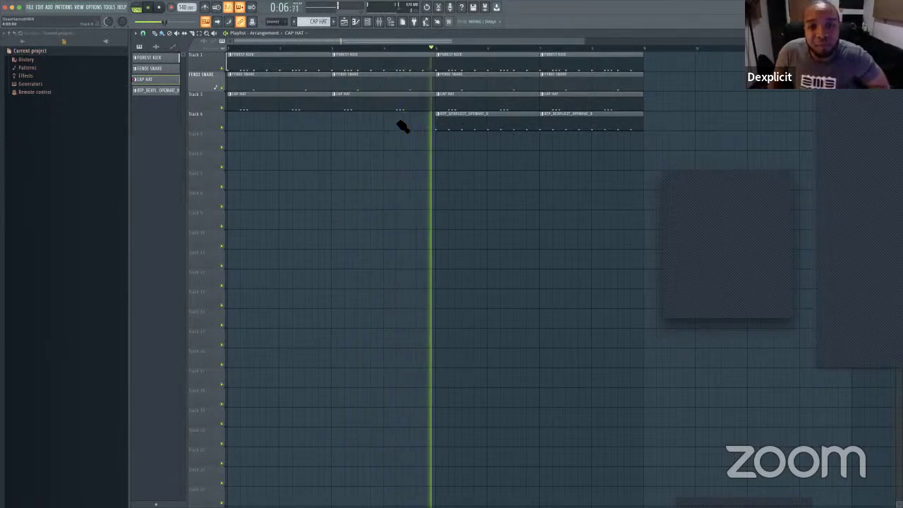
# Step: Replay the arrangement from the start of the playlist
pyautogui.press('space')
pyautogui.press('space')
pyautogui.click(264, 48)
pyautogui.press('space')
pyautogui.press('space')
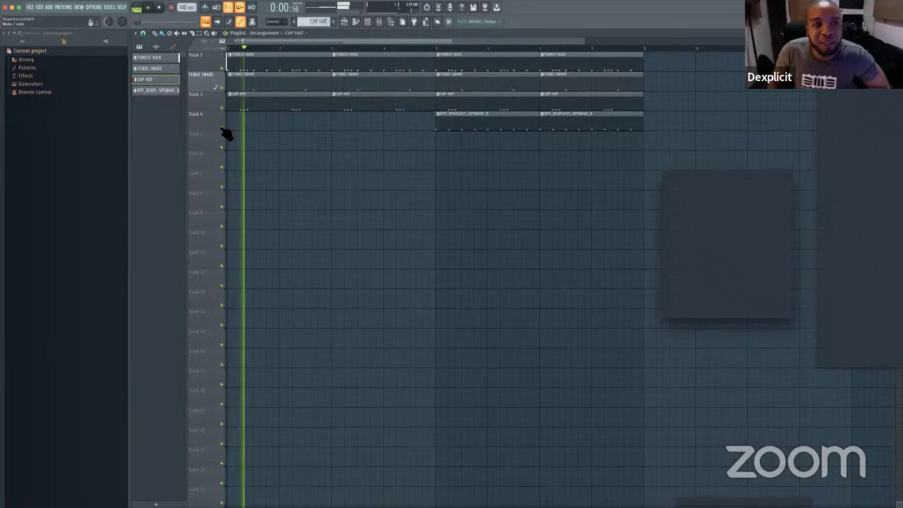
pyautogui.press('space')
# Step: Go through the FENDI SNARE, CAP HAT and open hat patterns in the channel rack and return to the playlist
pyautogui.click(297, 73)
pyautogui.click(367, 21)
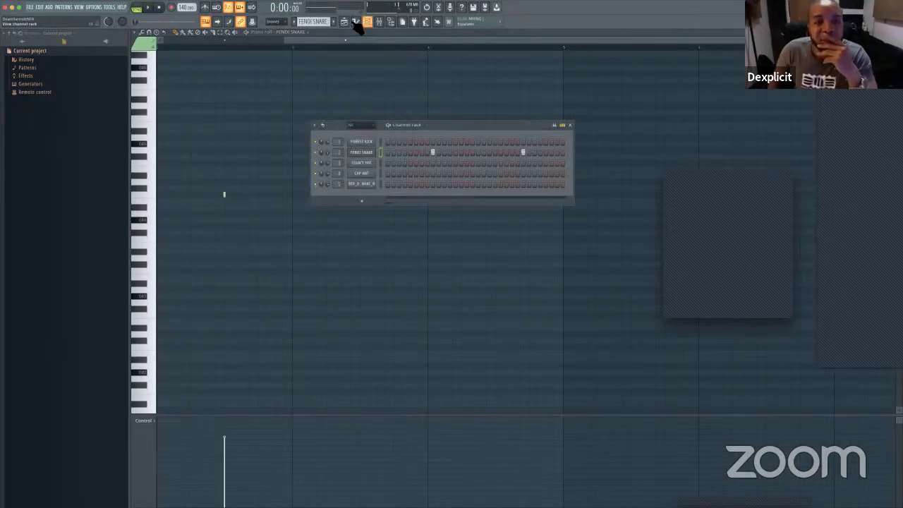
pyautogui.scroll(-2, 310, 23)
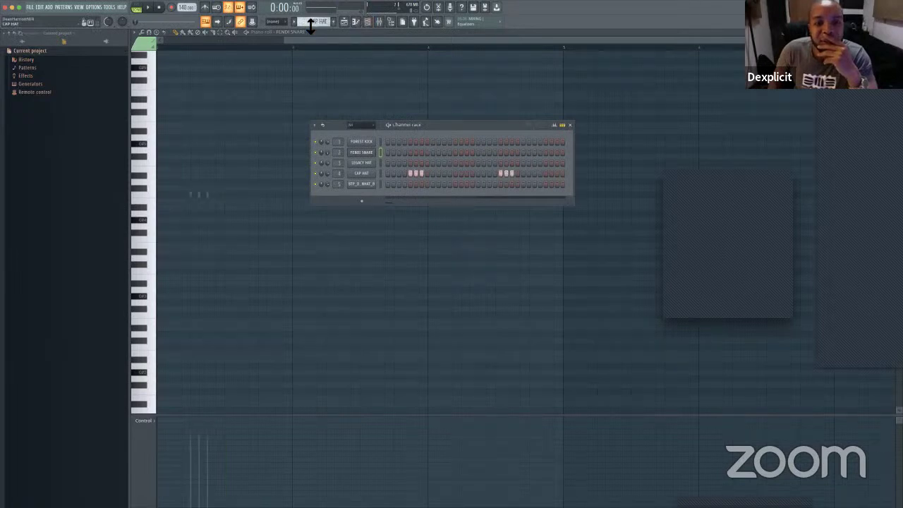
pyautogui.scroll(-1, 311, 23)
pyautogui.click(344, 21)
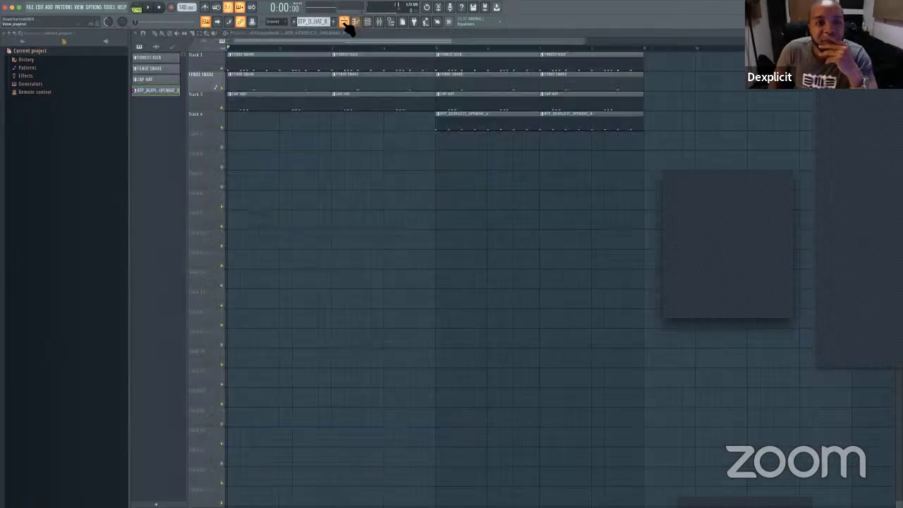
# Step: Play the arrangement with Track 1 muted and stop the playback
pyautogui.press('space')
pyautogui.click(221, 69)
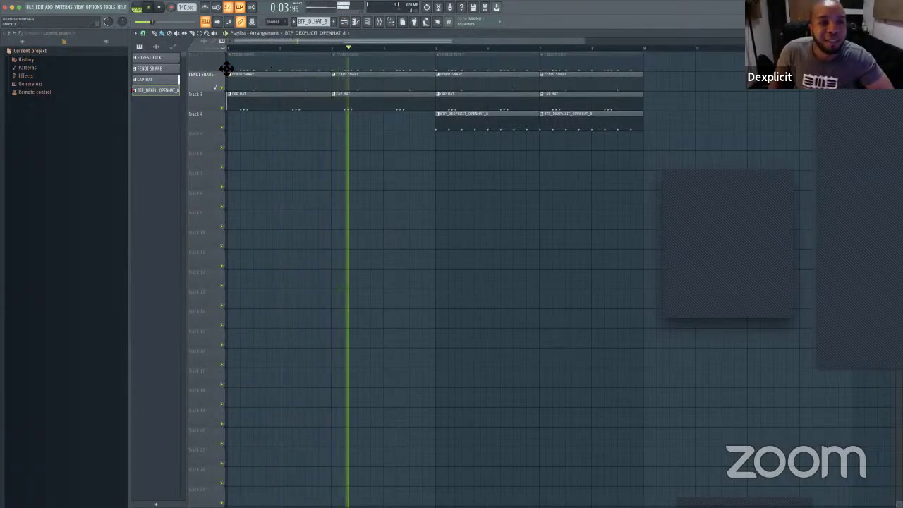
pyautogui.click(299, 64)
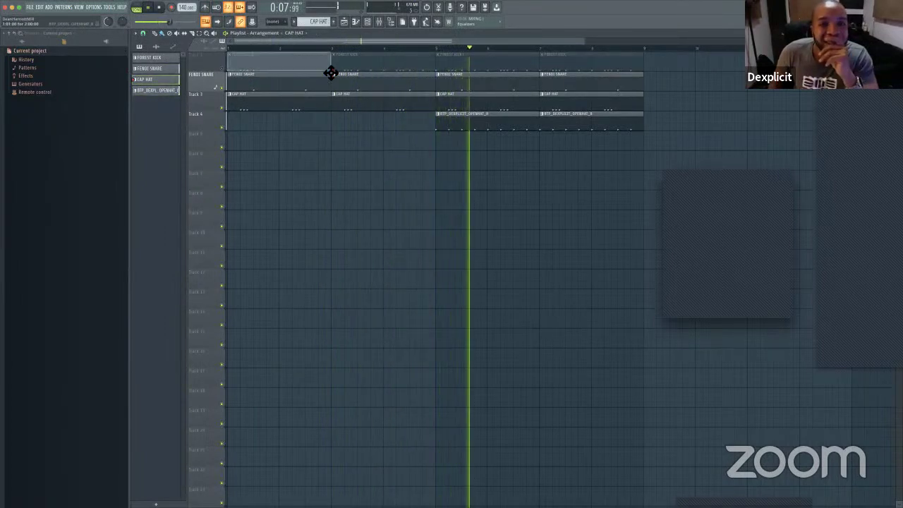
pyautogui.click(296, 64)
pyautogui.press('space')
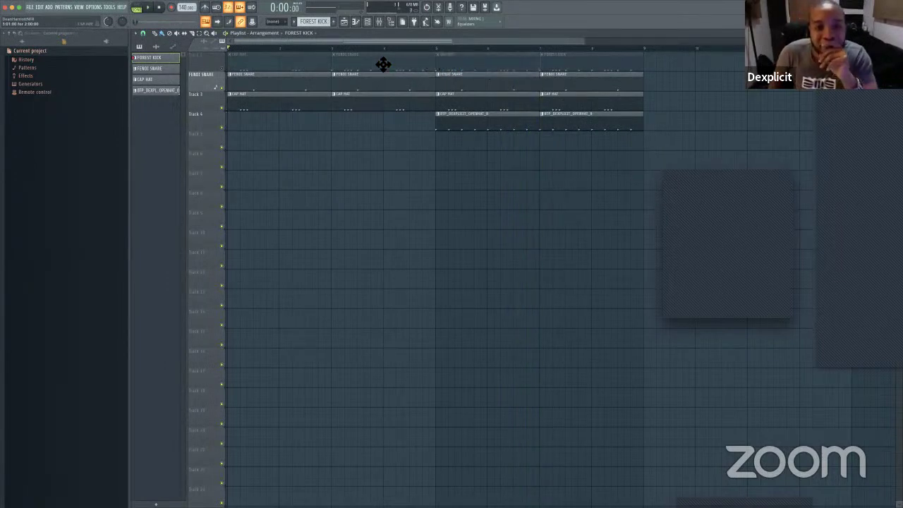
# Step: Enlarge Track 1 in the playlist and delete all four clips on it
pyautogui.moveTo(215, 79); pyautogui.dragTo(218, 194)
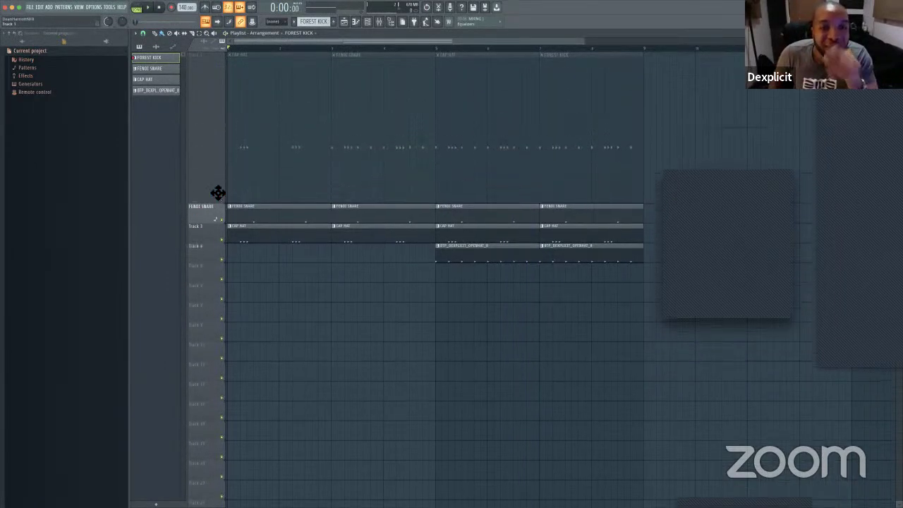
pyautogui.rightClick(382, 102)
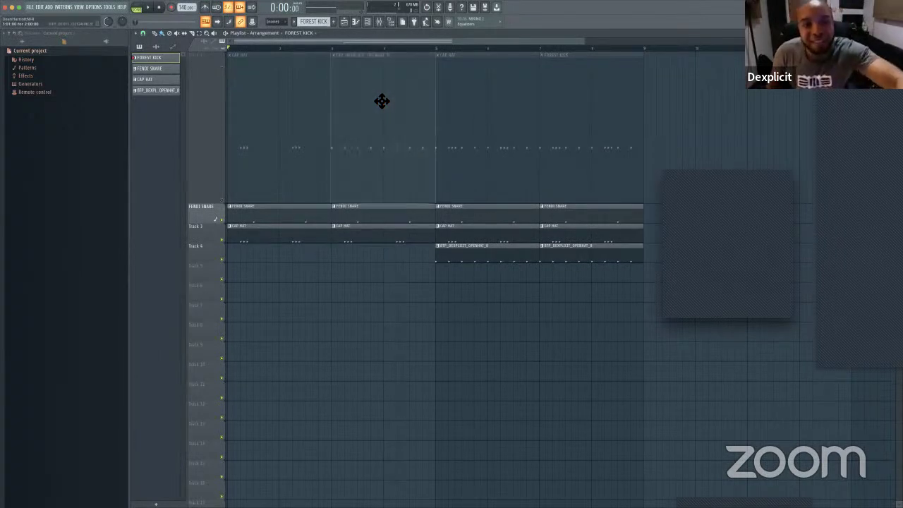
pyautogui.rightClick(383, 102)
pyautogui.rightClick(583, 112)
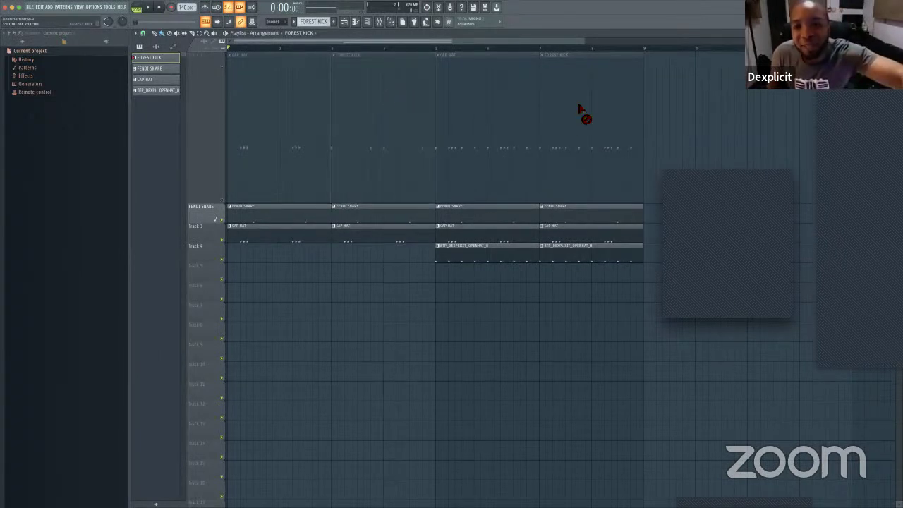
pyautogui.rightClick(403, 124)
pyautogui.rightClick(317, 115)
pyautogui.rightClick(468, 120)
pyautogui.rightClick(574, 121)
# Step: Place FOREST KICK clips at bars 1, 3, 5 and 7 of Track 1, unmute the track and play the arrangement
pyautogui.moveTo(262, 80); pyautogui.dragTo(221, 77)
pyautogui.moveTo(373, 91)
pyautogui.mouseDown()
pyautogui.moveTo(358, 90)
pyautogui.moveTo(374, 85)
pyautogui.moveTo(370, 94)
pyautogui.mouseUp()
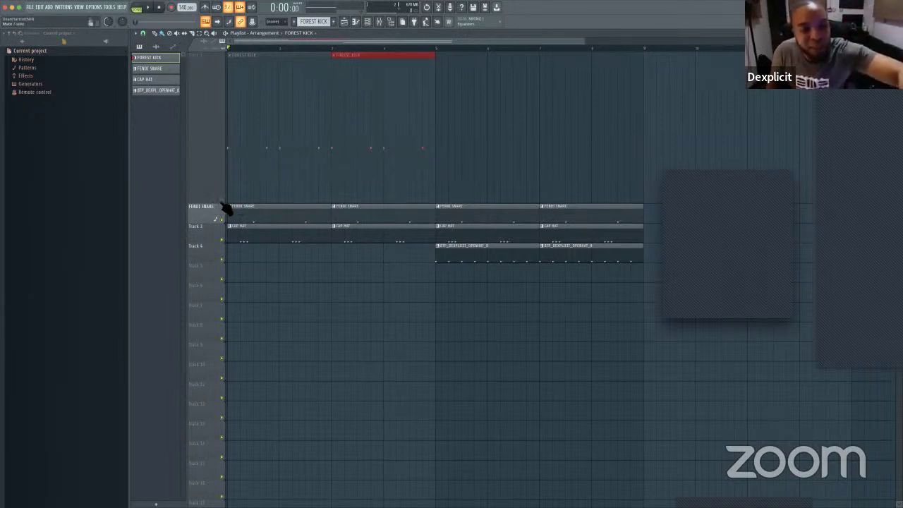
pyautogui.click(221, 202)
pyautogui.moveTo(477, 130); pyautogui.dragTo(435, 127)
pyautogui.moveTo(611, 115)
pyautogui.mouseDown()
pyautogui.moveTo(596, 107)
pyautogui.moveTo(604, 103)
pyautogui.mouseUp()
pyautogui.press('space')
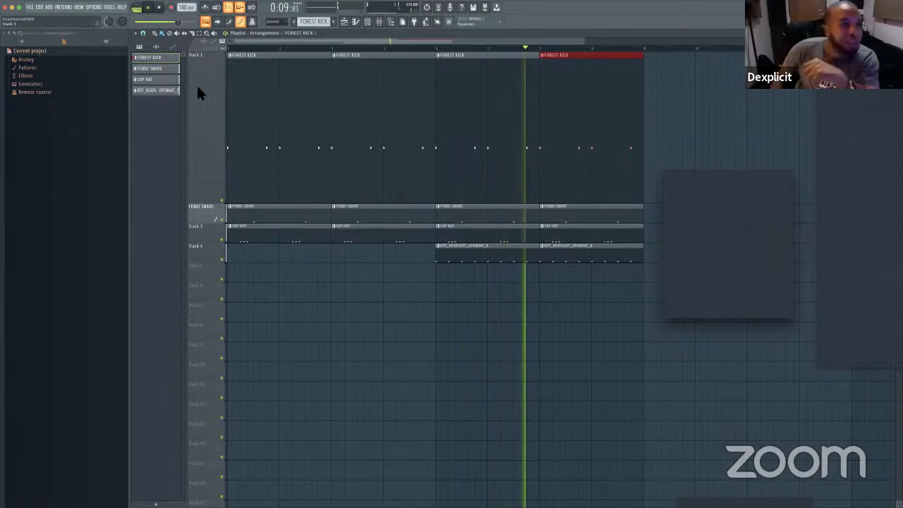
pyautogui.press('space')
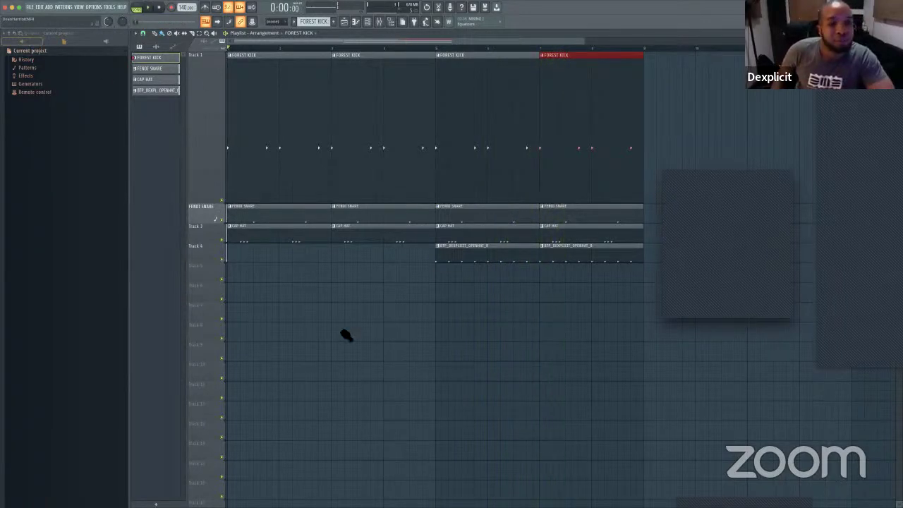
# Step: Show the CAP HAT pattern in the channel rack and switch the browser between the plugin database and the sample packs
pyautogui.doubleClick(252, 234)
pyautogui.click(367, 21)
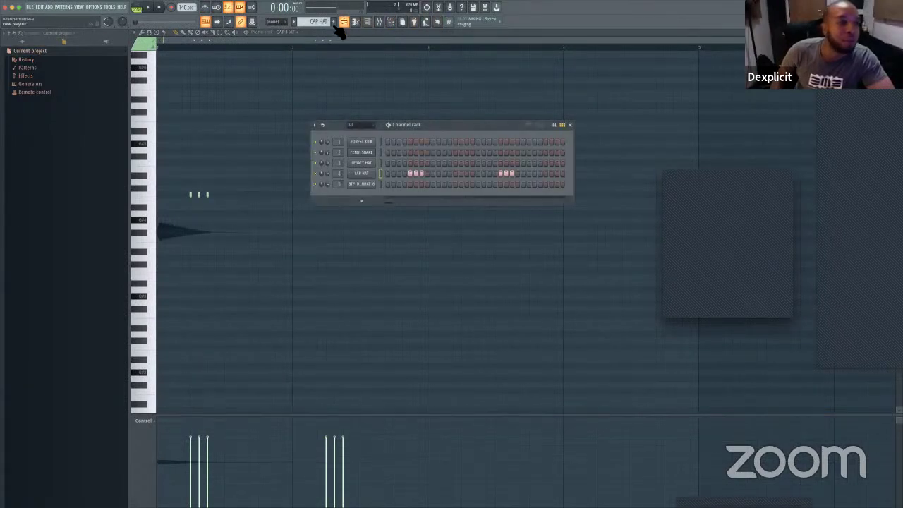
pyautogui.click(106, 41)
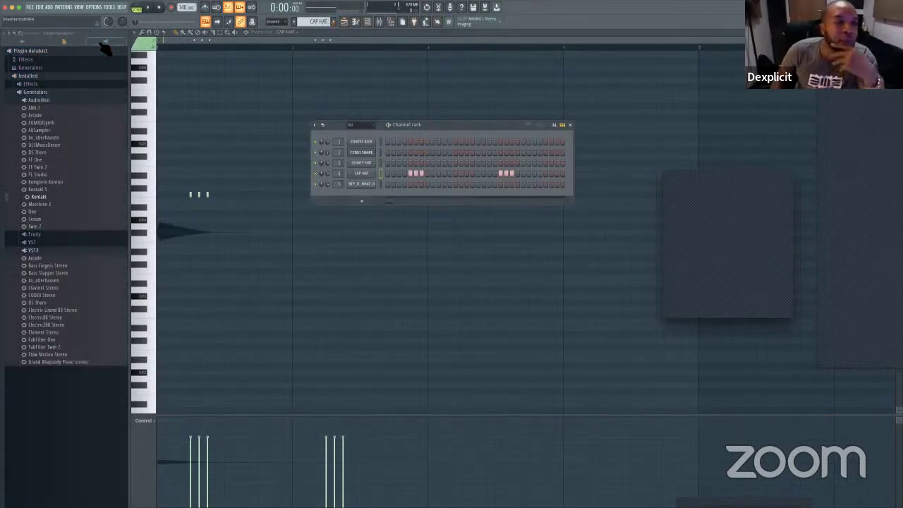
pyautogui.click(23, 42)
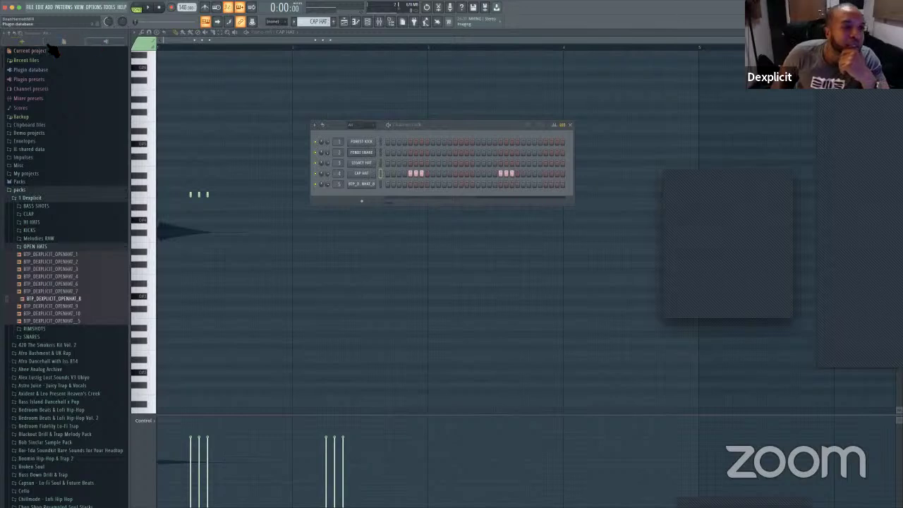
pyautogui.click(107, 43)
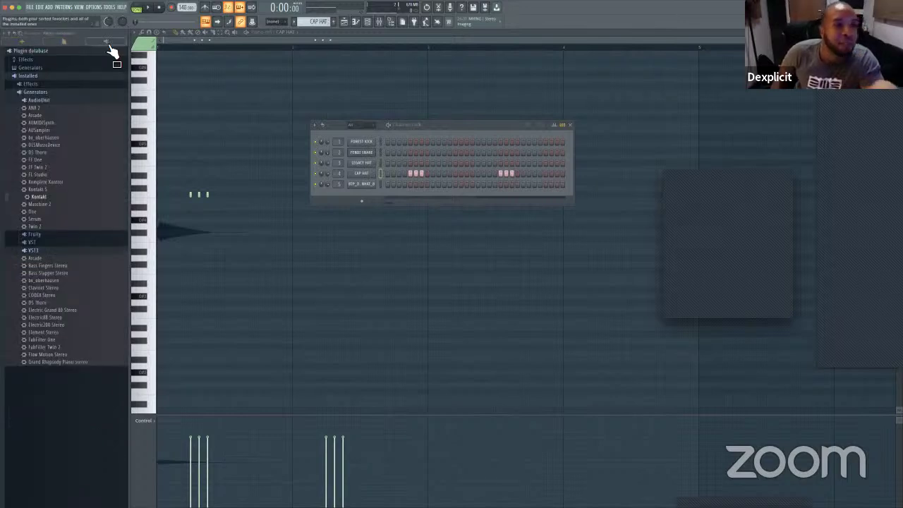
pyautogui.click(23, 41)
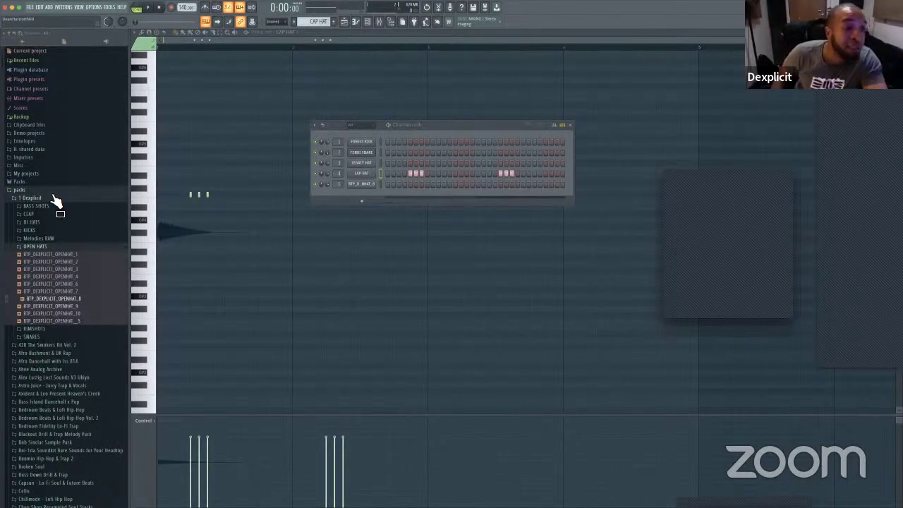
# Step: Add the Kontakt instrument from the plugin database to the channel rack and rearrange the two windows
pyautogui.click(110, 42)
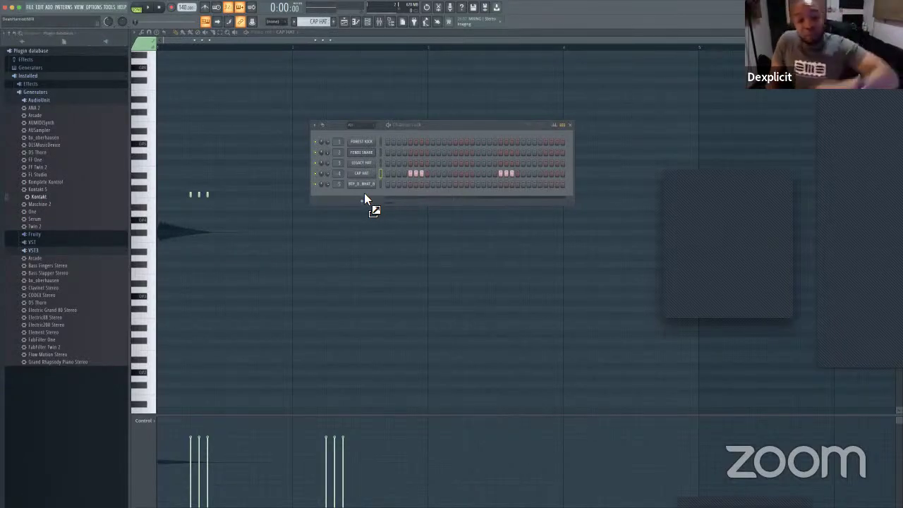
pyautogui.moveTo(366, 192); pyautogui.dragTo(372, 201)
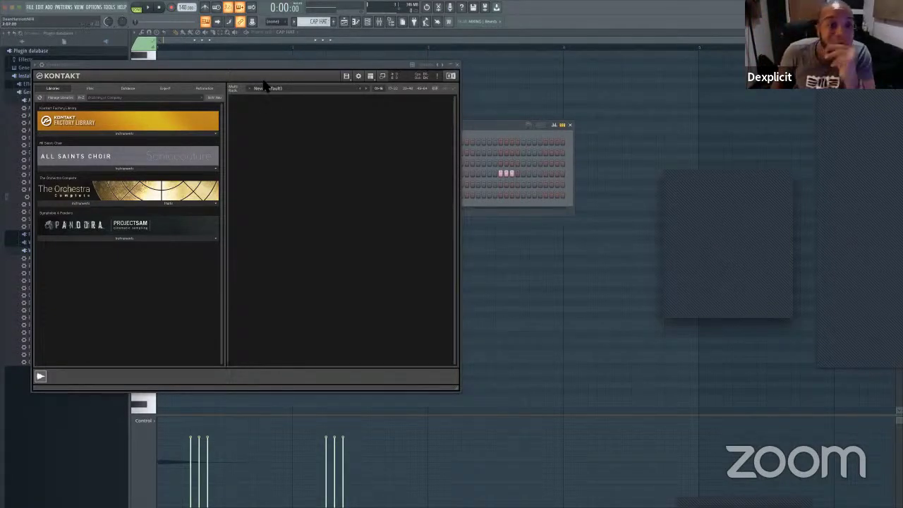
pyautogui.moveTo(224, 69); pyautogui.dragTo(351, 71)
pyautogui.moveTo(503, 140); pyautogui.dragTo(357, 104)
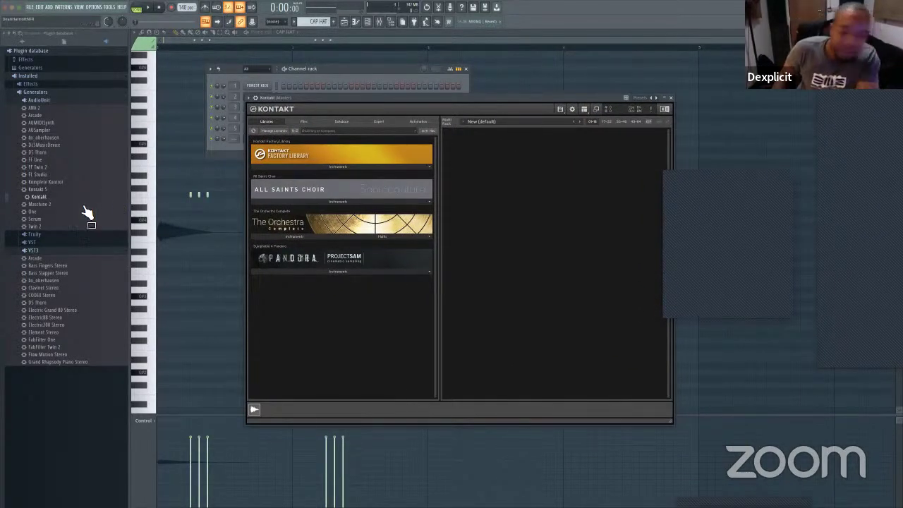
pyautogui.moveTo(453, 110); pyautogui.dragTo(421, 87)
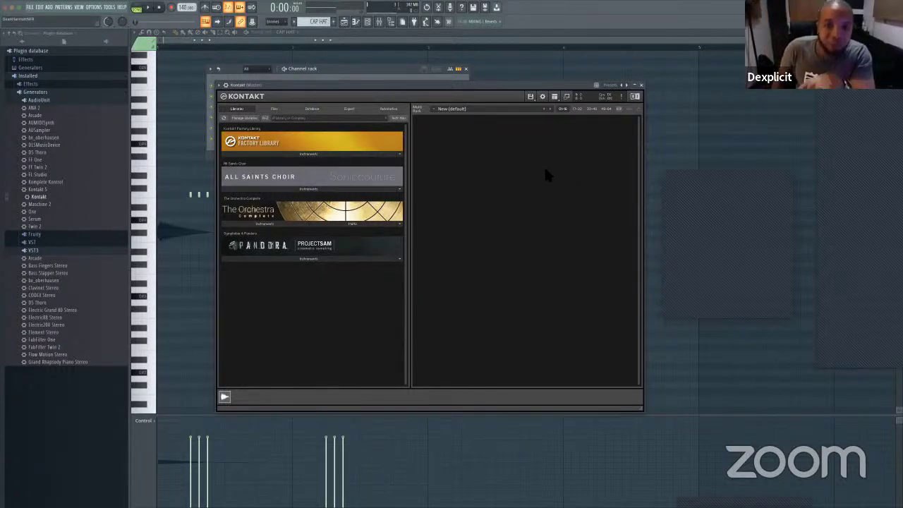
pyautogui.moveTo(427, 92); pyautogui.dragTo(431, 95)
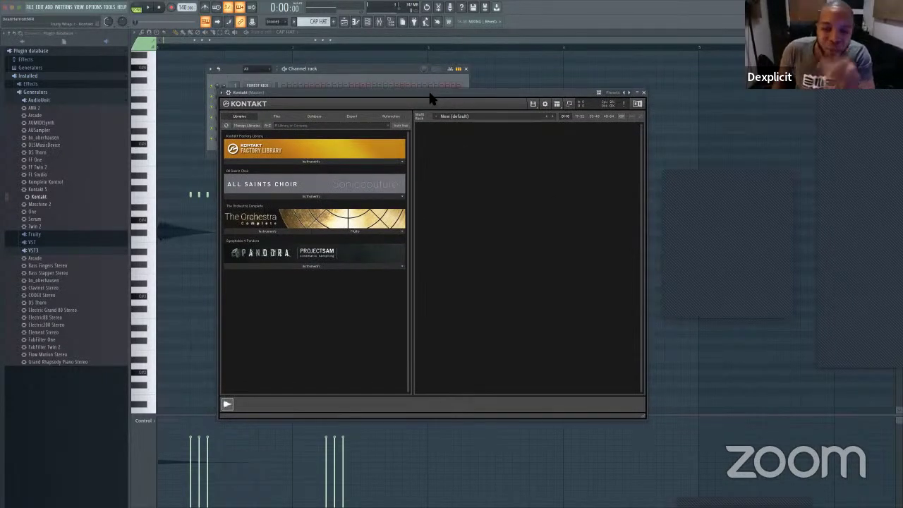
pyautogui.moveTo(437, 99); pyautogui.dragTo(436, 110)
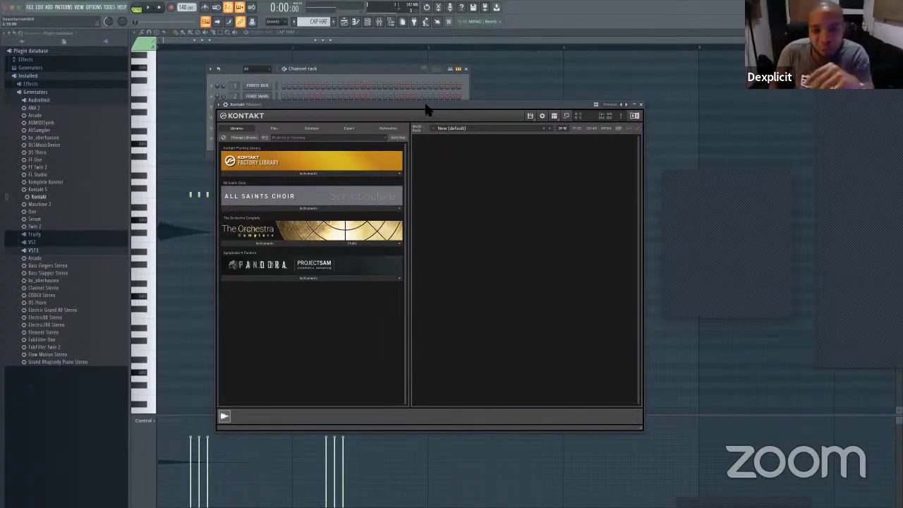
pyautogui.moveTo(426, 110); pyautogui.dragTo(415, 163)
pyautogui.moveTo(417, 164); pyautogui.dragTo(417, 164)
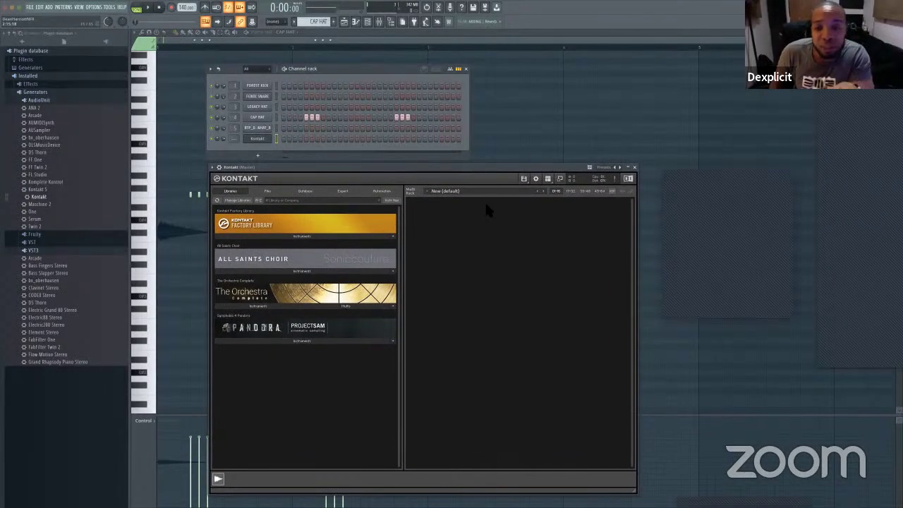
pyautogui.moveTo(635, 500)
pyautogui.mouseDown()
pyautogui.moveTo(624, 464)
pyautogui.moveTo(630, 490)
pyautogui.mouseUp()
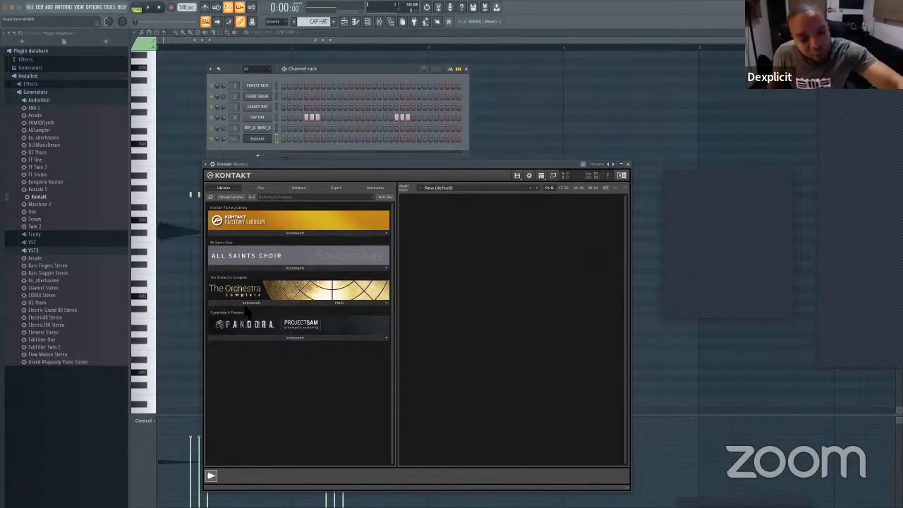
pyautogui.moveTo(395, 168); pyautogui.dragTo(387, 152)
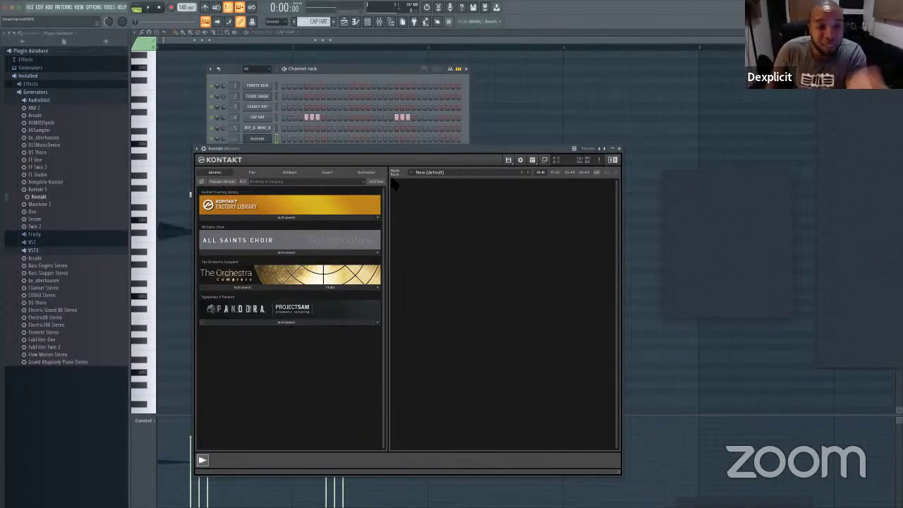
pyautogui.moveTo(399, 150); pyautogui.dragTo(412, 130)
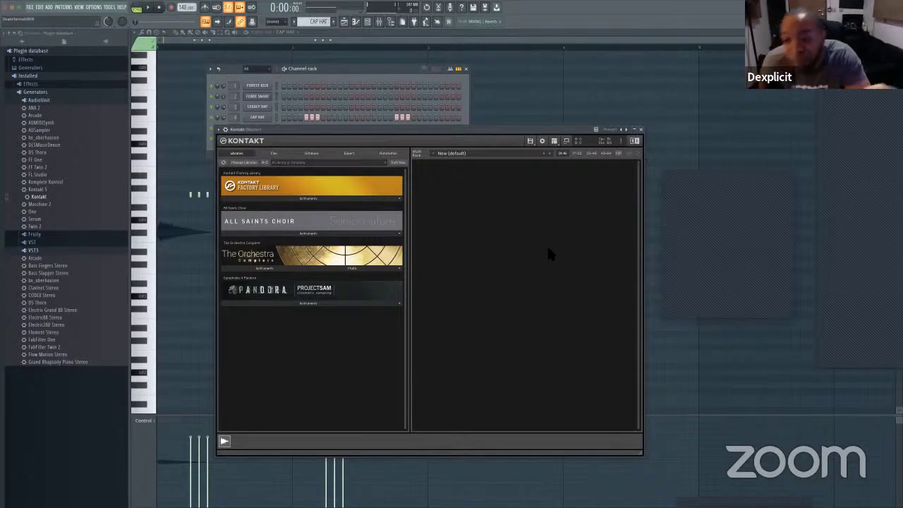
# Step: List The Orchestra Complete's instruments in Kontakt, then load the Lakeside Pipe Organ through Finder
pyautogui.click(280, 270)
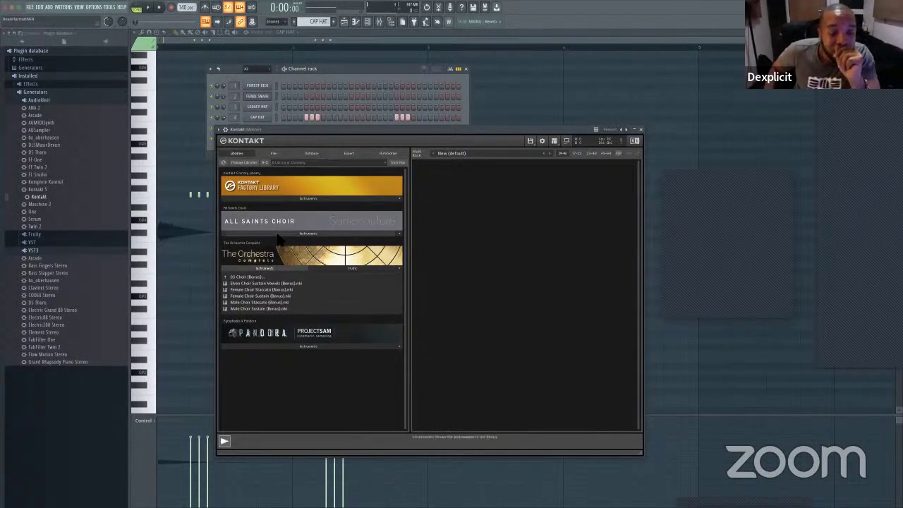
pyautogui.moveTo(346, 502)
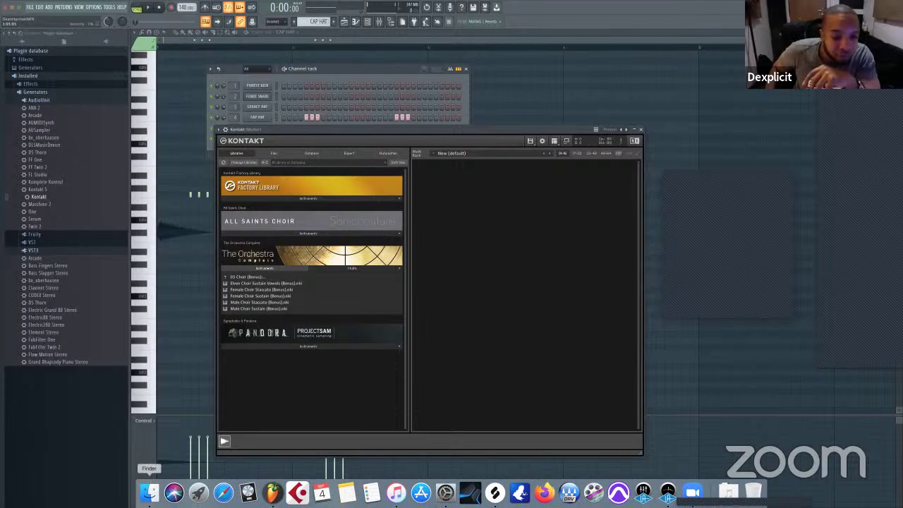
pyautogui.click(149, 494)
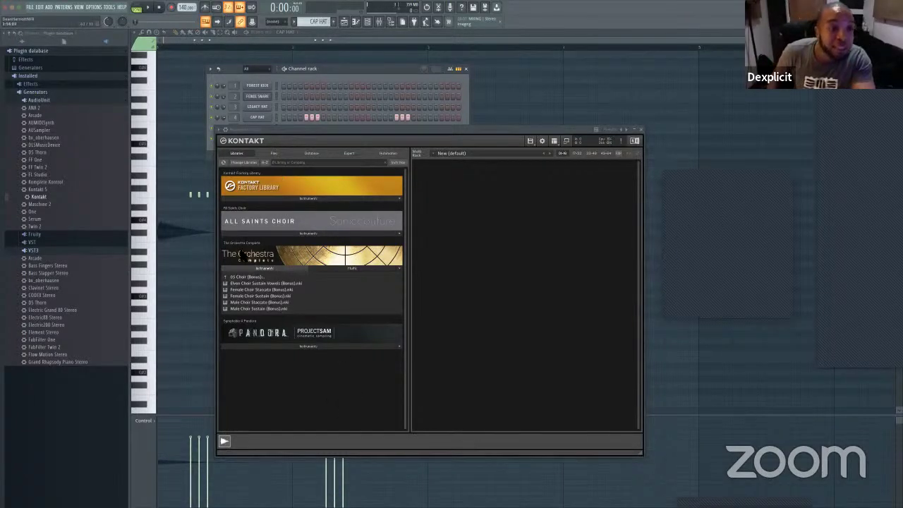
pyautogui.moveTo(174, 494)
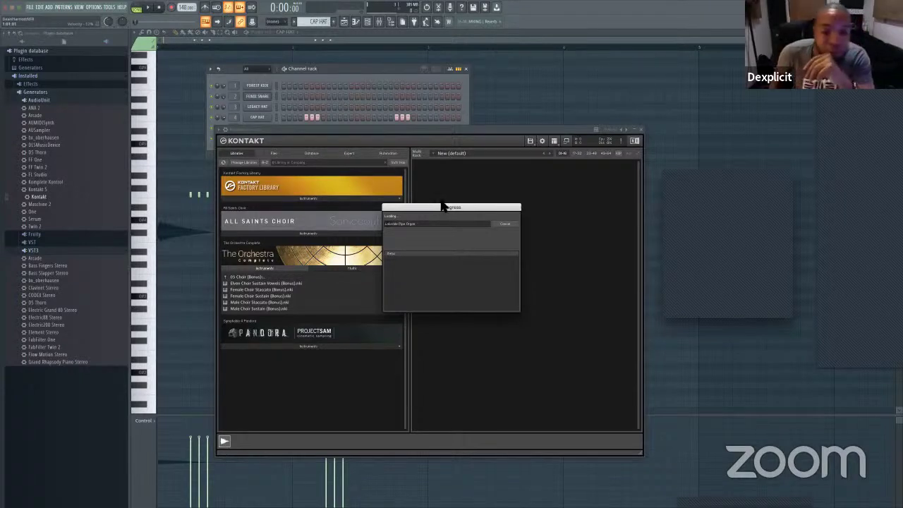
pyautogui.moveTo(443, 206); pyautogui.dragTo(313, 200)
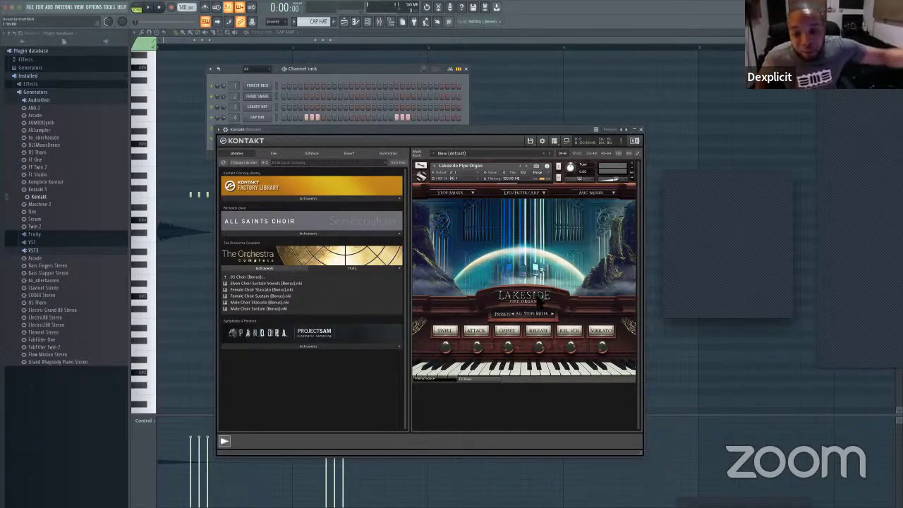
# Step: Move the Kontakt window clear of the channel rack and open the Kontakt channel's piano roll to show its keys
pyautogui.moveTo(473, 130); pyautogui.dragTo(499, 127)
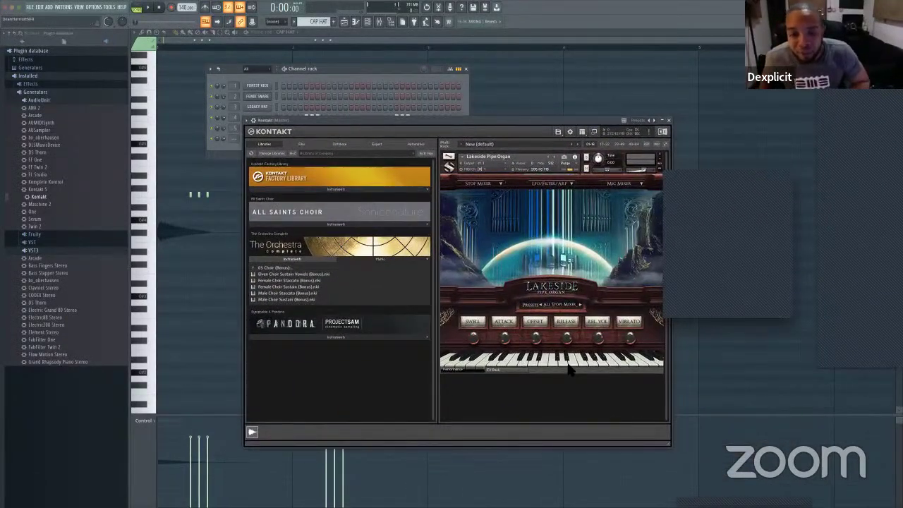
pyautogui.moveTo(365, 121); pyautogui.dragTo(510, 80)
pyautogui.rightClick(258, 139)
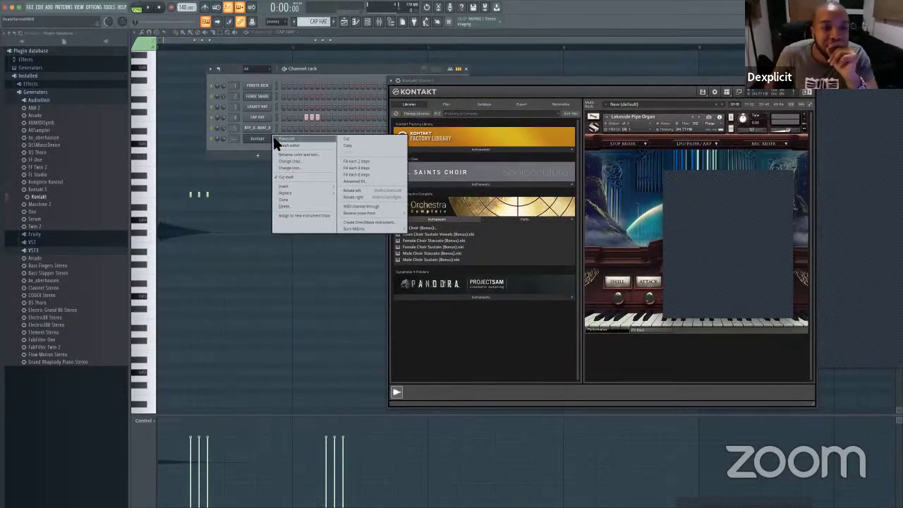
pyautogui.click(280, 141)
pyautogui.click(149, 185)
pyautogui.moveTo(151, 193); pyautogui.dragTo(146, 111)
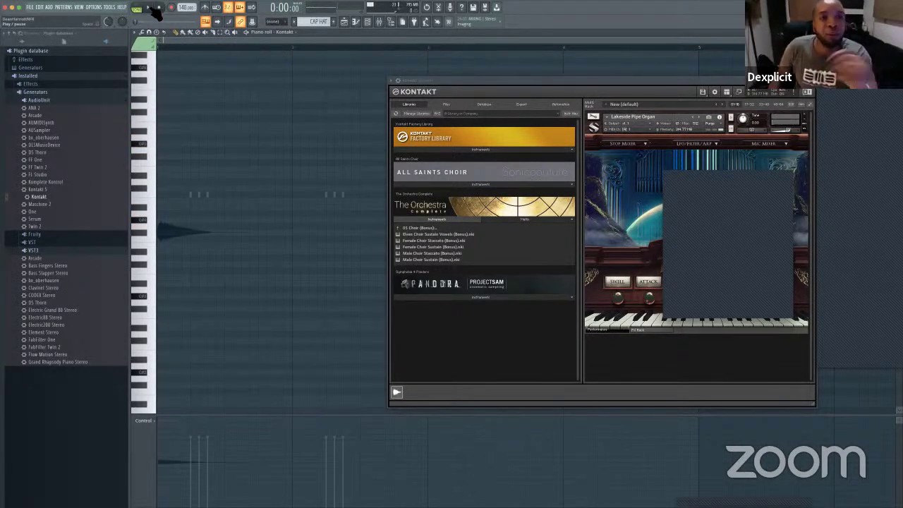
# Step: Return to the playlist, play and stop the arrangement briefly, and move Kontakt away from the track area
pyautogui.click(344, 22)
pyautogui.press('space')
pyautogui.press('space')
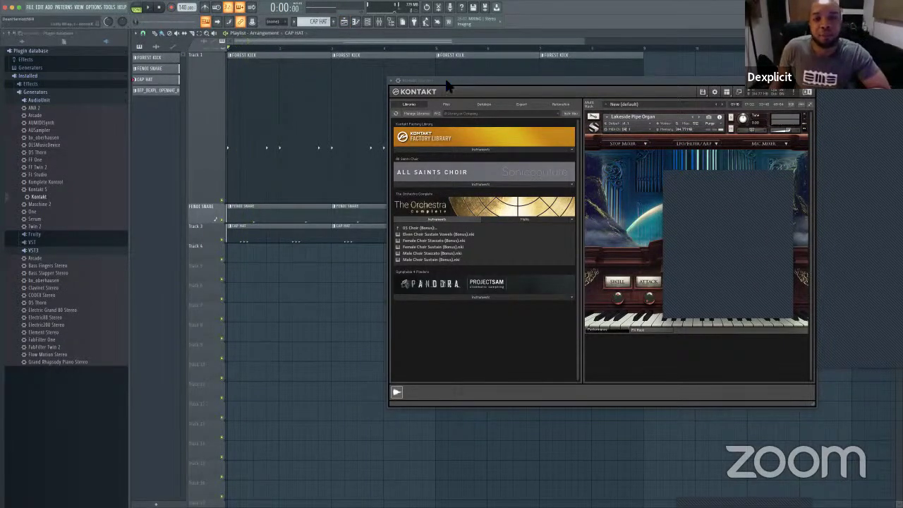
pyautogui.moveTo(447, 83); pyautogui.dragTo(506, 197)
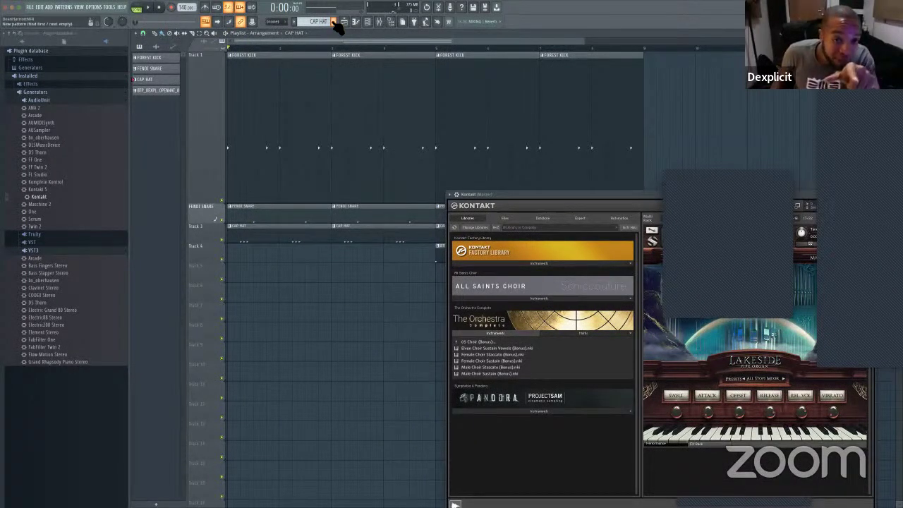
# Step: Create an empty Pattern 5 and show the channel rack with the Kontakt window below it
pyautogui.scroll(2, 321, 23)
pyautogui.scroll(-5, 321, 23)
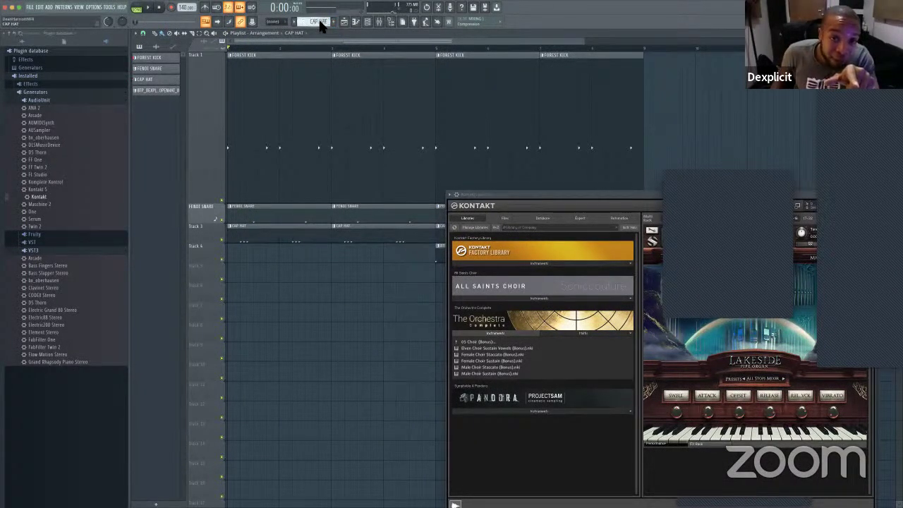
pyautogui.scroll(1, 331, 23)
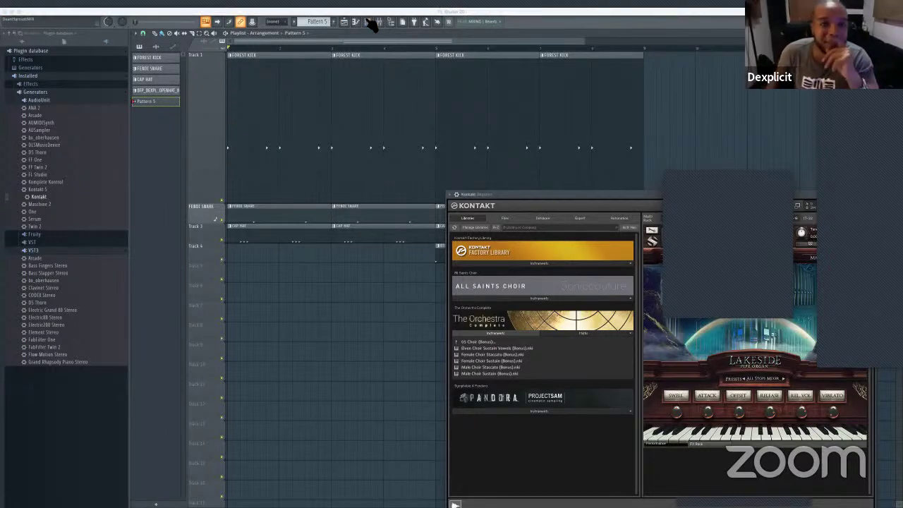
pyautogui.click(368, 22)
pyautogui.click(368, 22)
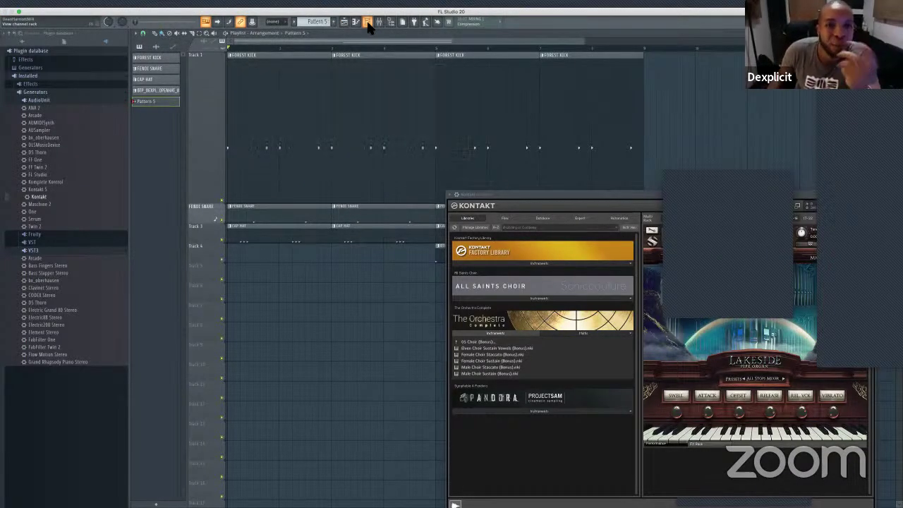
pyautogui.click(368, 22)
pyautogui.moveTo(358, 63); pyautogui.dragTo(503, 82)
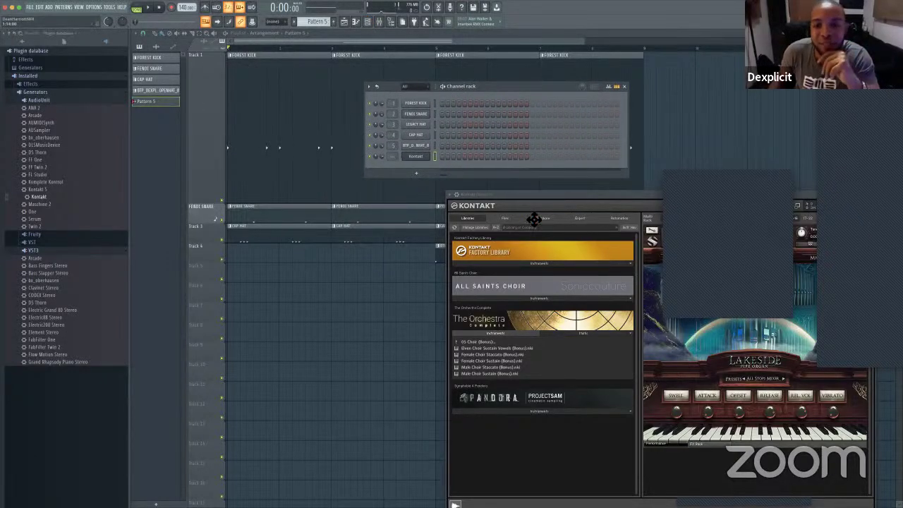
pyautogui.moveTo(558, 203); pyautogui.dragTo(460, 261)
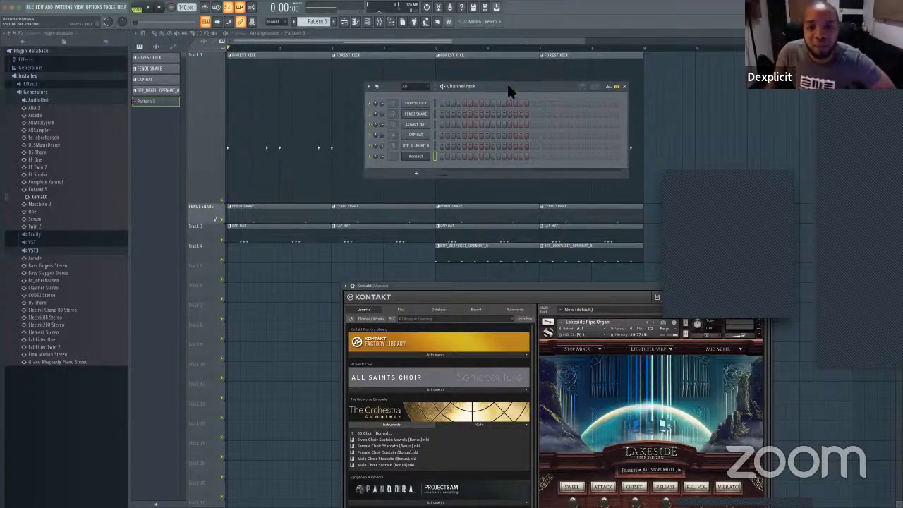
pyautogui.moveTo(508, 85); pyautogui.dragTo(500, 79)
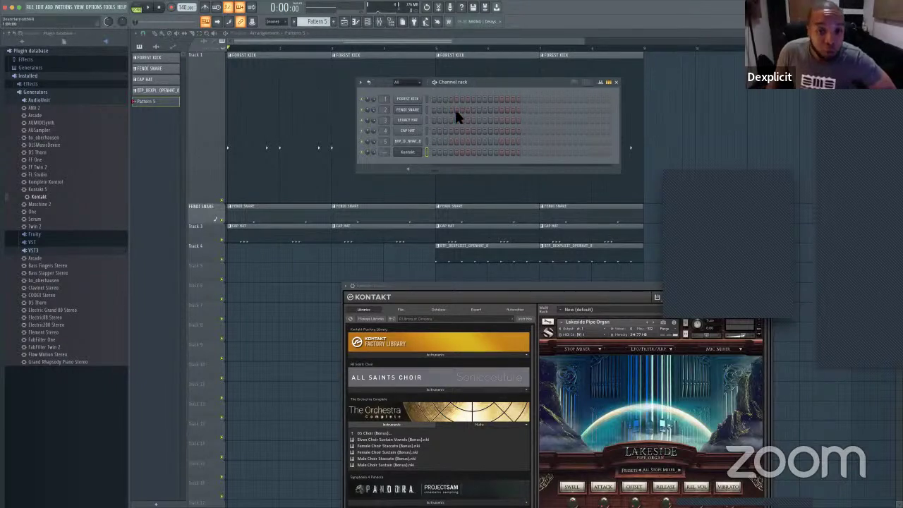
# Step: Place a Pattern 5 clip at bar 1 of Track 5 and briefly play the arrangement
pyautogui.moveTo(345, 278); pyautogui.dragTo(214, 282)
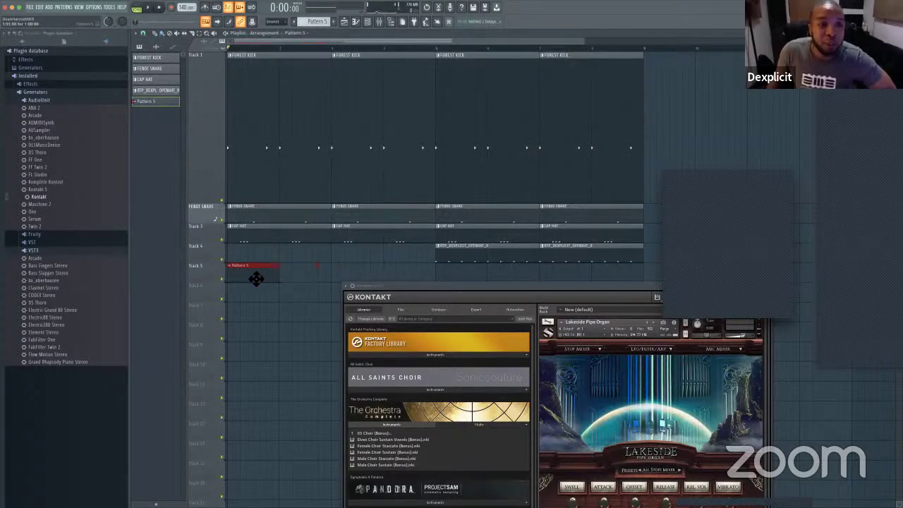
pyautogui.press('space')
pyautogui.press('space')
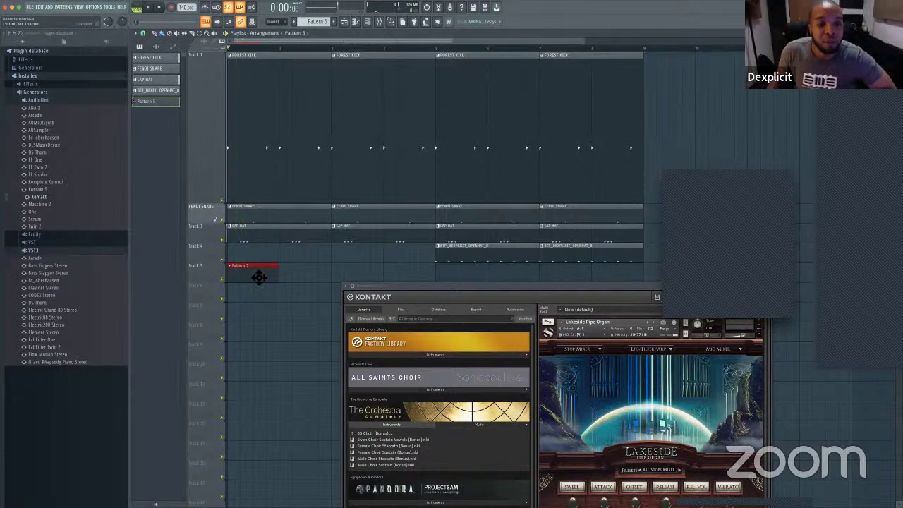
# Step: Select bars 1 to 4 of the playlist for looped playback and open the Pattern 5 clip in the channel rack
pyautogui.moveTo(235, 56); pyautogui.dragTo(439, 68)
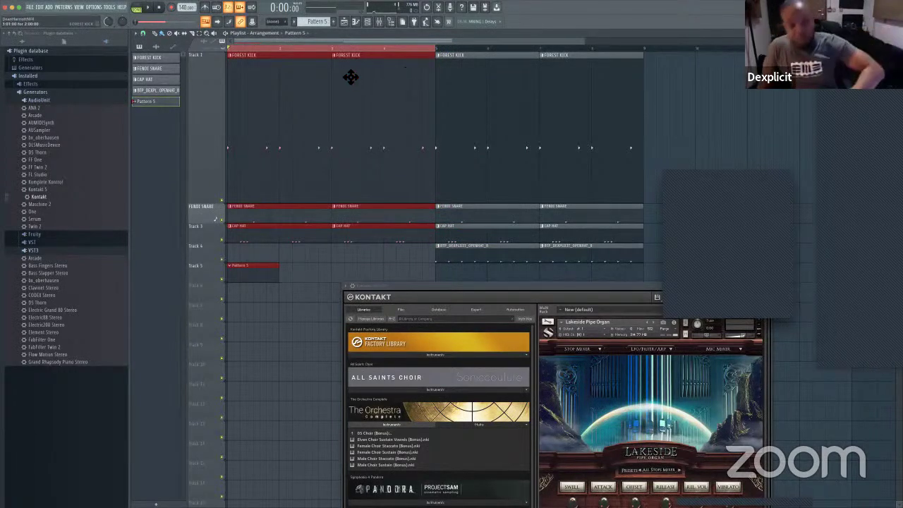
pyautogui.press('space')
pyautogui.click(292, 269)
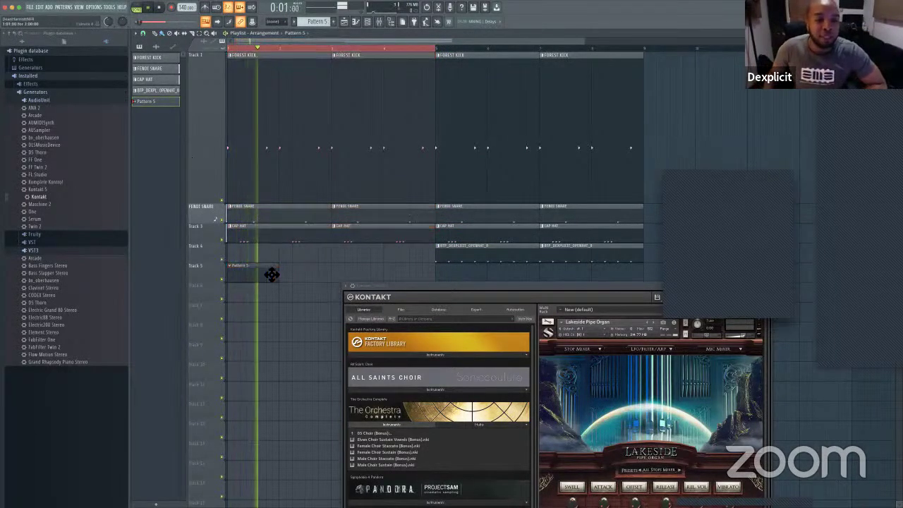
pyautogui.doubleClick(271, 274)
pyautogui.press('space')
pyautogui.moveTo(522, 286); pyautogui.dragTo(398, 195)
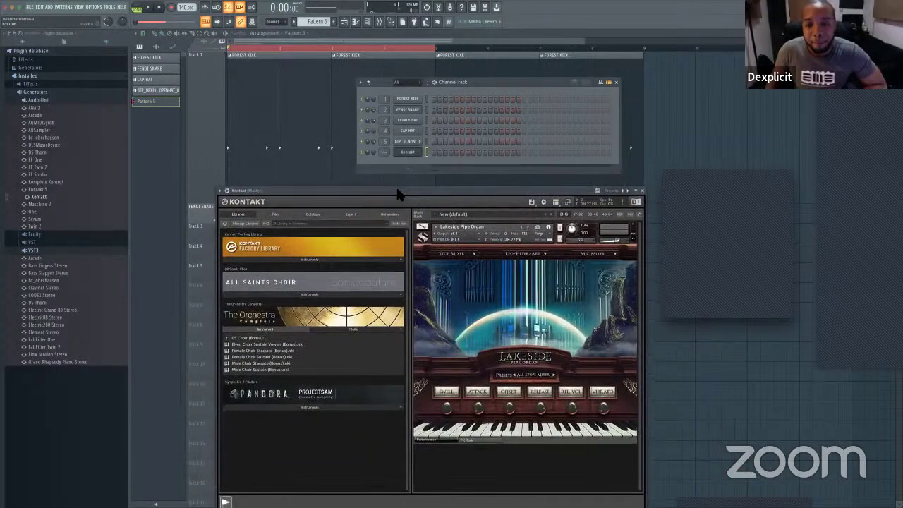
pyautogui.press('space')
# Step: Open the FOREST KICK pattern and rework its kicks to steps 1, 11, 13, 17, 27 and 29 while auditioning it
pyautogui.doubleClick(266, 134)
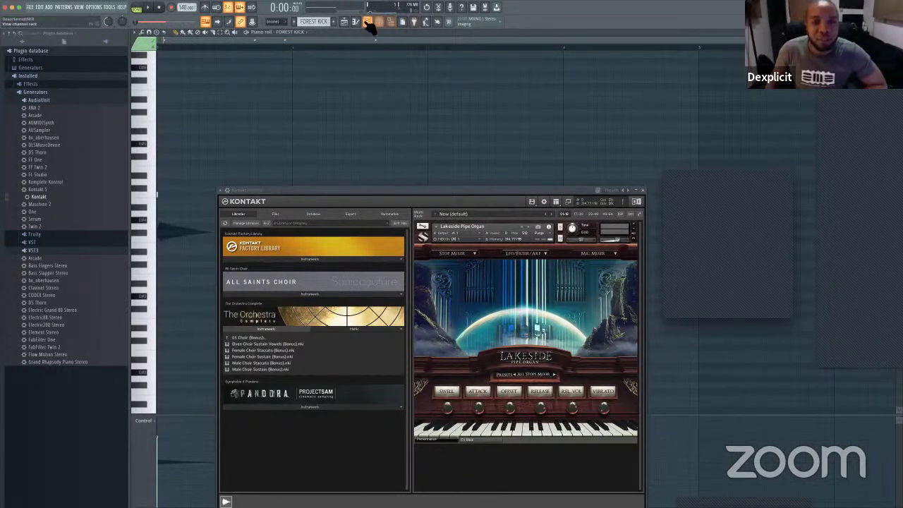
pyautogui.click(367, 22)
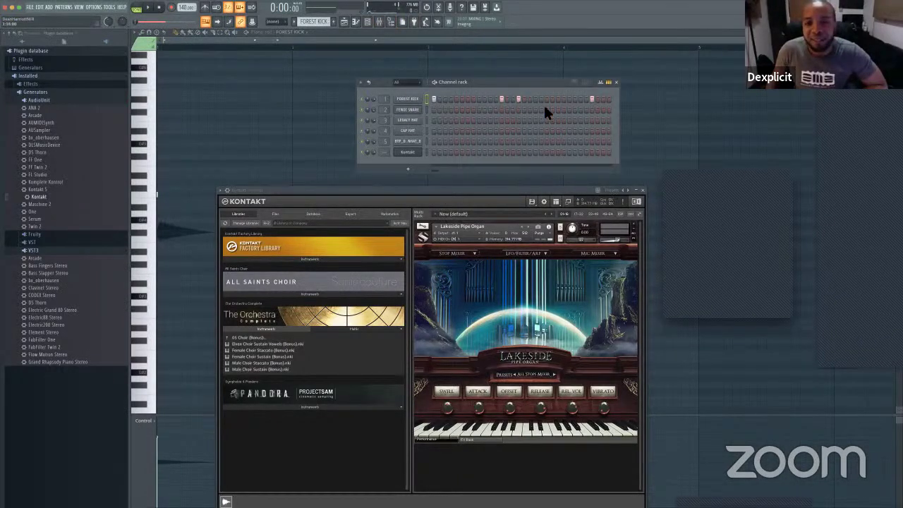
pyautogui.press('space')
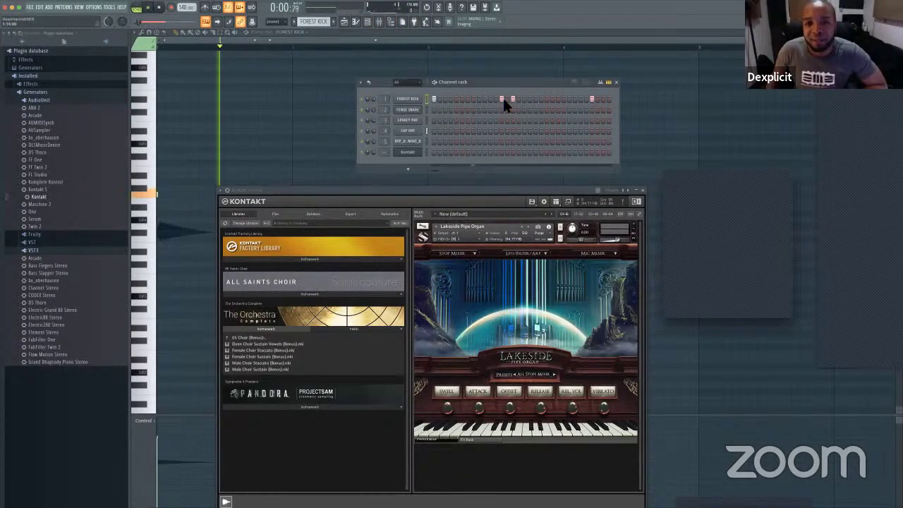
pyautogui.click(491, 99)
pyautogui.press('space')
pyautogui.rightClick(514, 100)
pyautogui.press('space')
pyautogui.click(524, 99)
pyautogui.press('space')
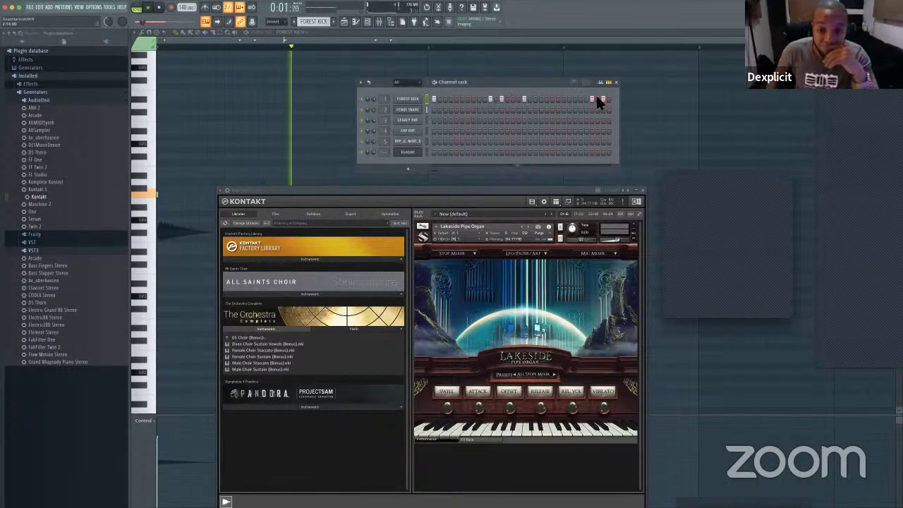
pyautogui.click(580, 98)
pyautogui.rightClick(603, 99)
# Step: Stop playback, return to the playlist, and open the Pattern 5 clip with the channel rack and Kontakt side by side
pyautogui.moveTo(455, 193); pyautogui.dragTo(443, 144)
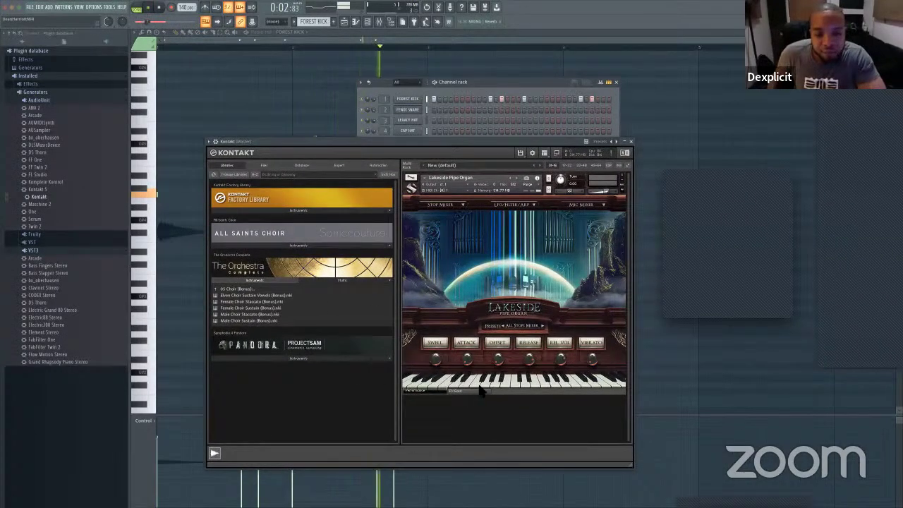
pyautogui.press('space')
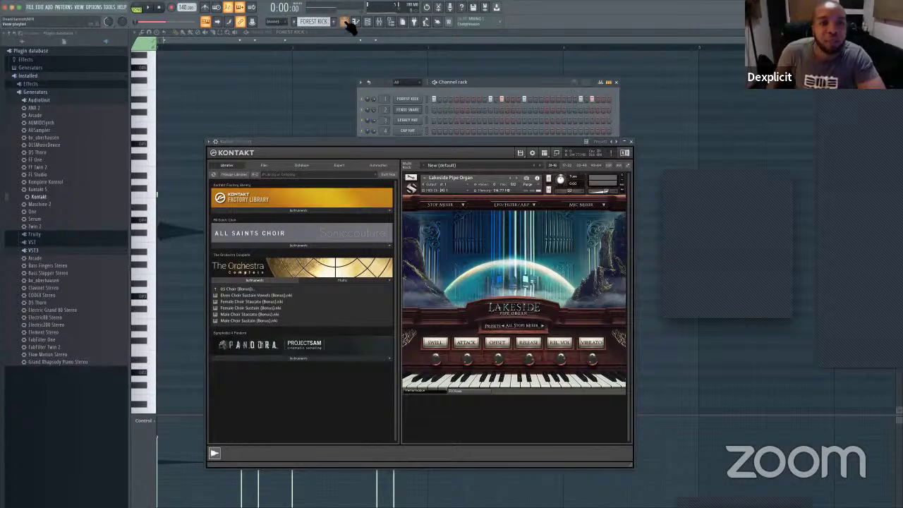
pyautogui.click(345, 23)
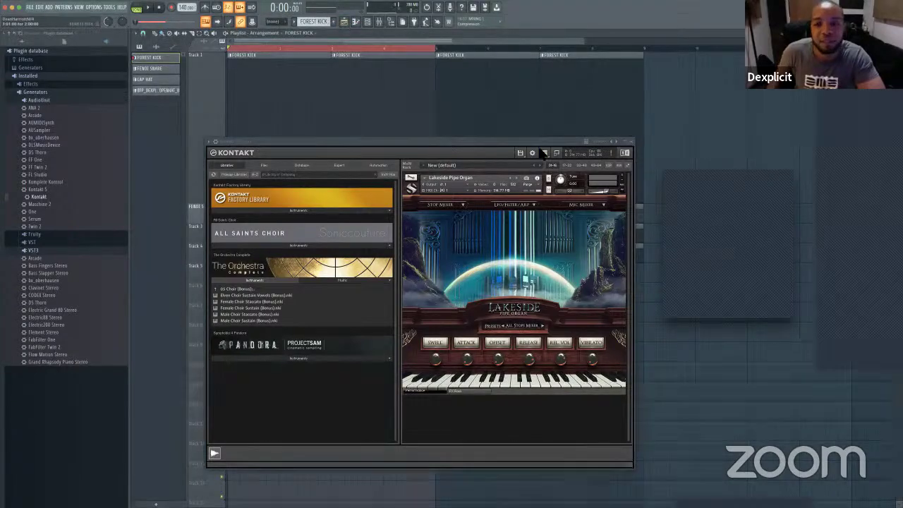
pyautogui.moveTo(554, 141); pyautogui.dragTo(813, 107)
pyautogui.doubleClick(256, 283)
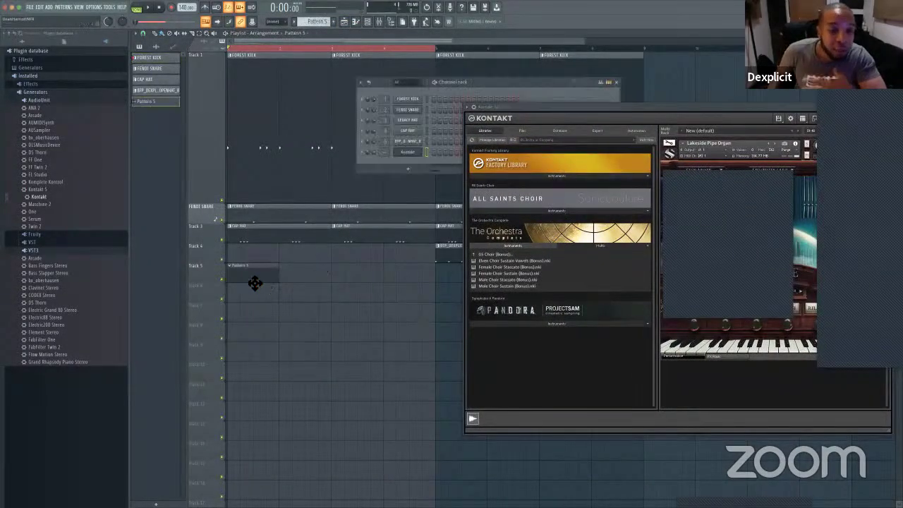
pyautogui.moveTo(498, 86); pyautogui.dragTo(311, 104)
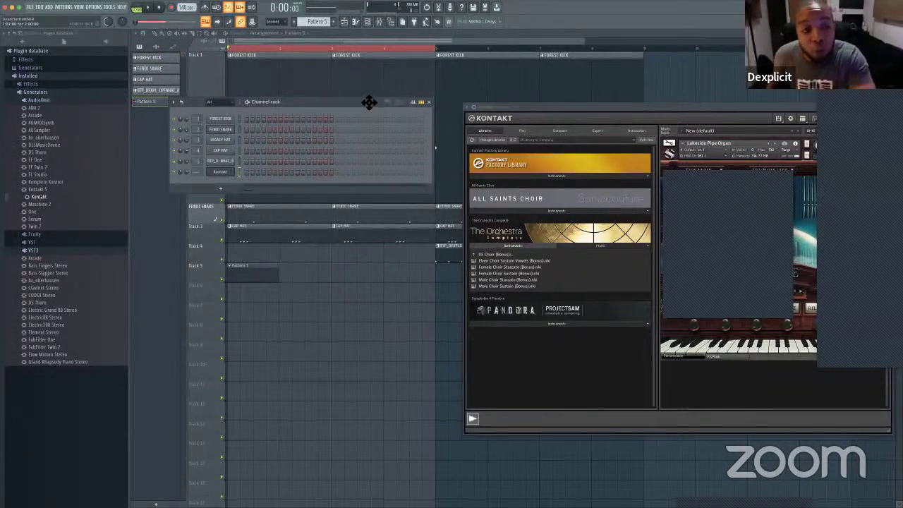
# Step: Arm recording and close the recording-type dialog without choosing an option
pyautogui.click(172, 9)
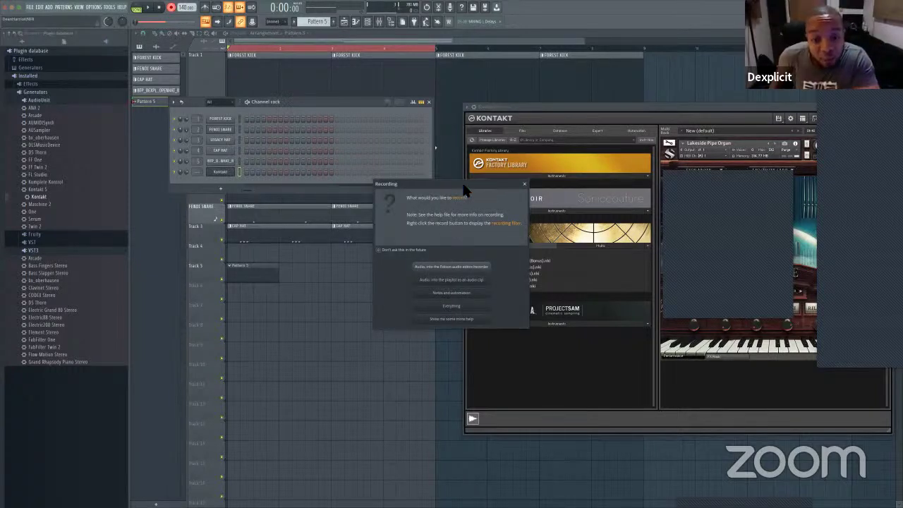
pyautogui.moveTo(461, 180); pyautogui.dragTo(335, 69)
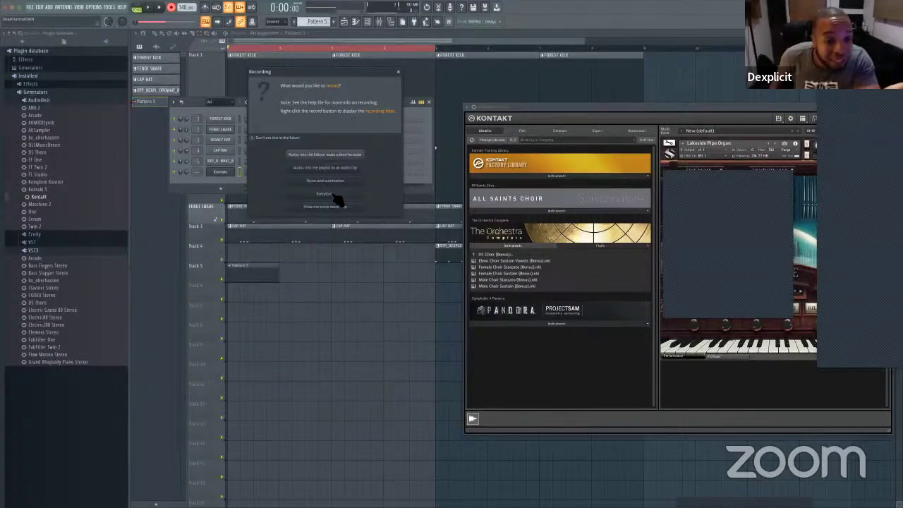
pyautogui.click(398, 72)
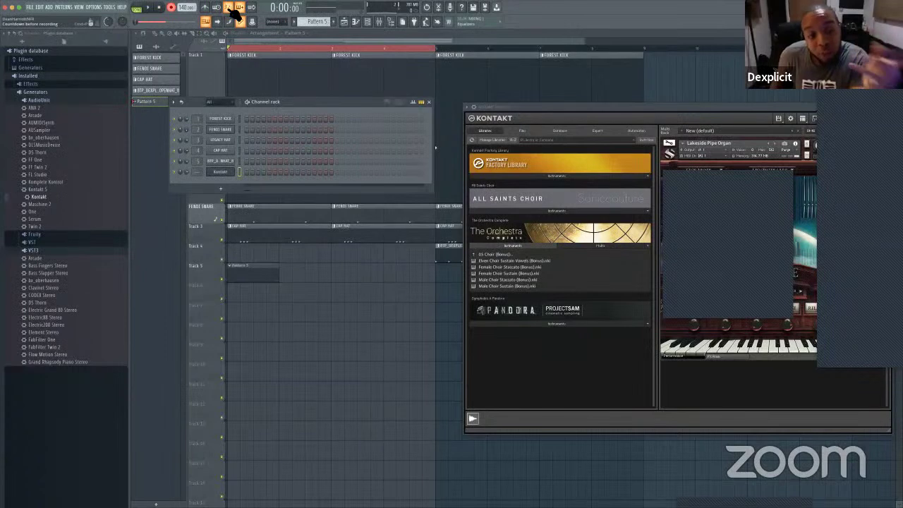
# Step: Start and stop playback with recording armed to demonstrate the countdown before recording
pyautogui.click(149, 7)
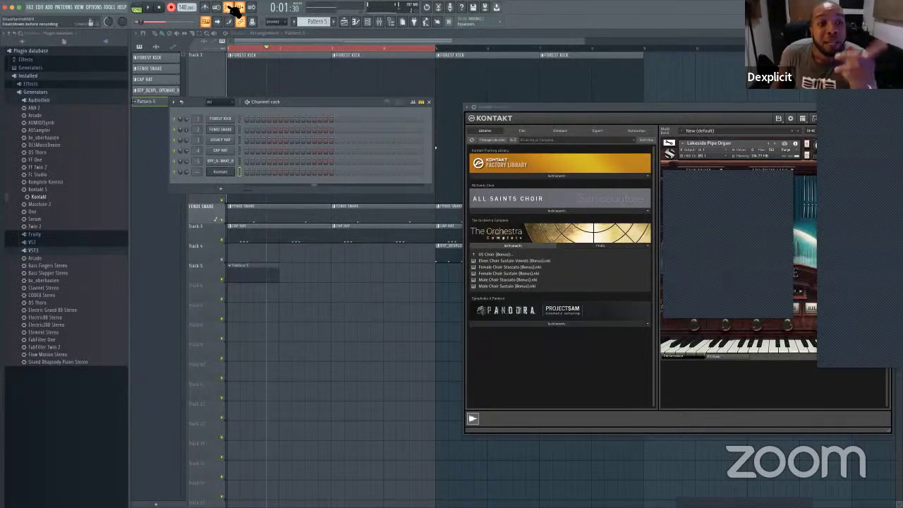
pyautogui.click(151, 8)
pyautogui.click(160, 8)
pyautogui.click(151, 7)
pyautogui.click(160, 7)
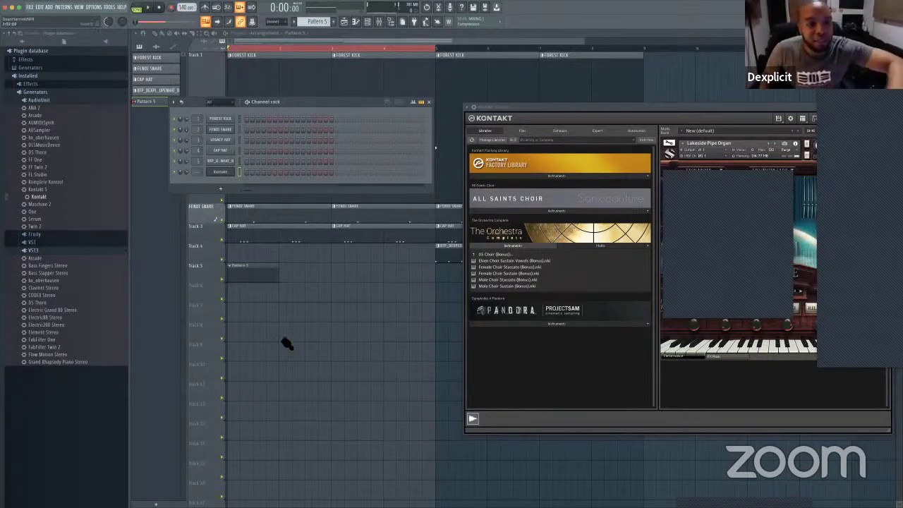
# Step: Open the Kontakt channel's piano roll for Pattern 5, close the channel rack, and audition organ notes on the keyboard
pyautogui.rightClick(245, 172)
pyautogui.click(223, 170)
pyautogui.rightClick(246, 171)
pyautogui.click(355, 22)
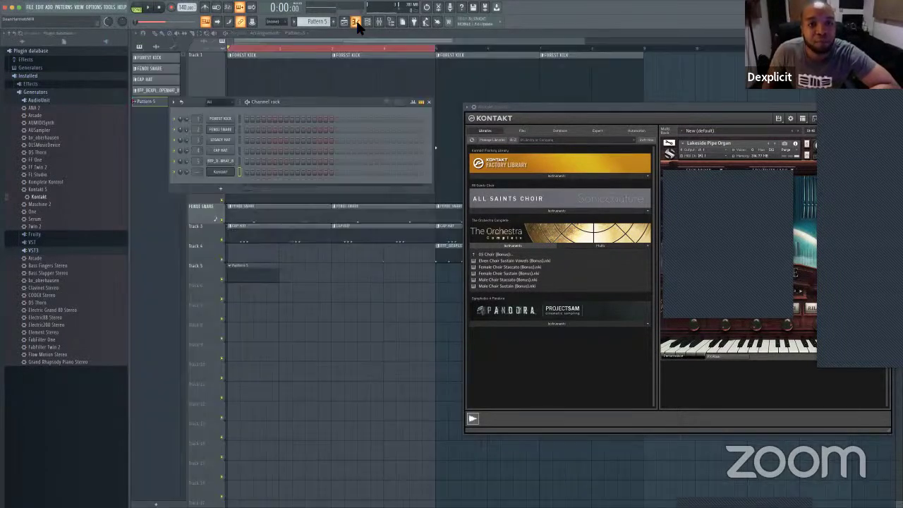
pyautogui.click(355, 22)
pyautogui.click(146, 161)
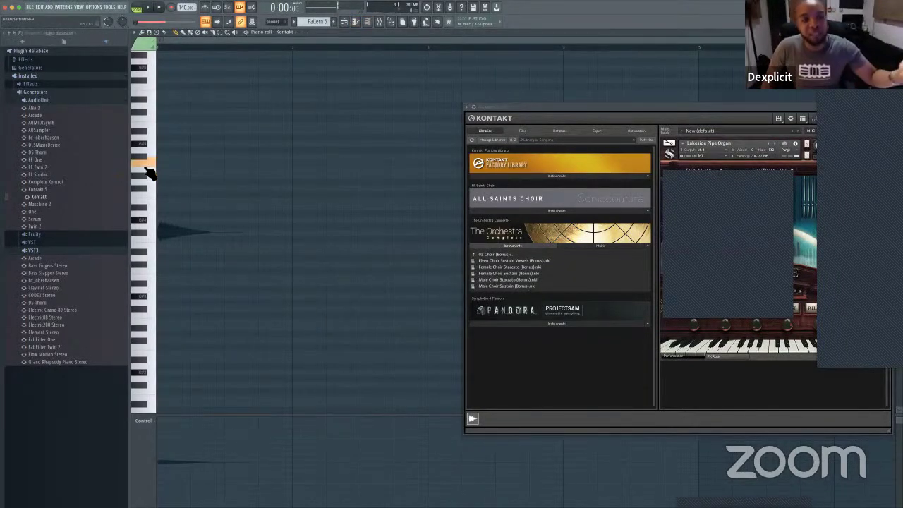
pyautogui.click(369, 22)
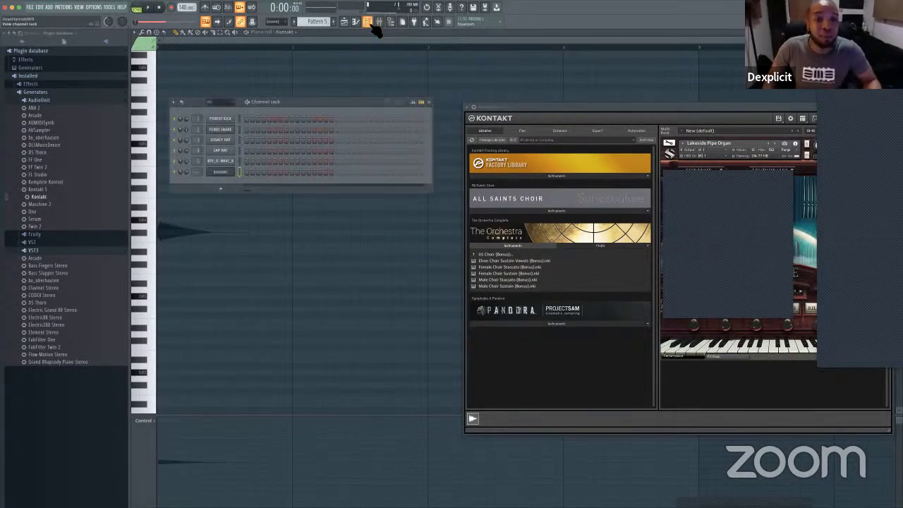
pyautogui.click(366, 24)
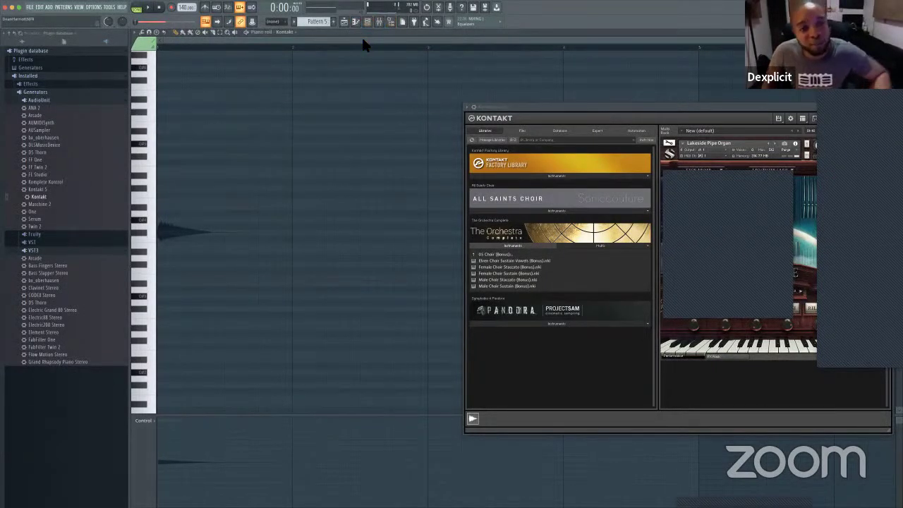
pyautogui.click(145, 228)
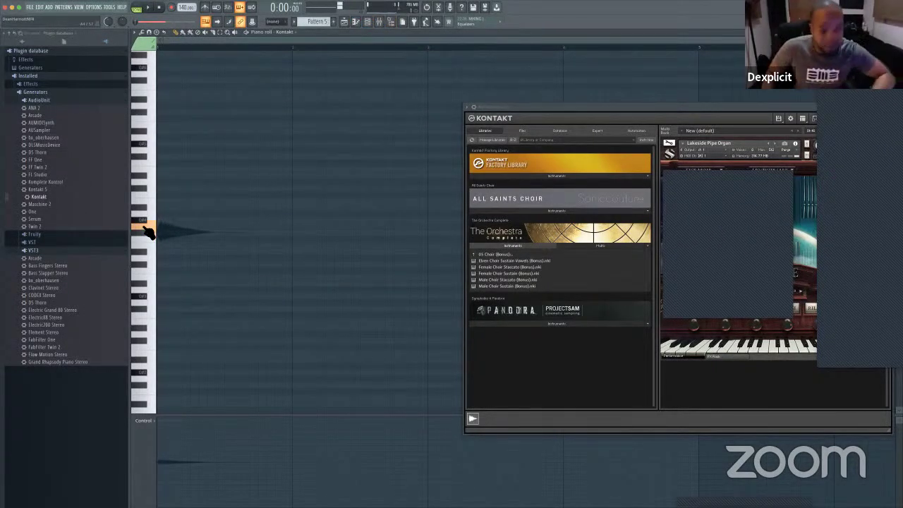
# Step: Try out organ notes at the start of the piano roll, shifting their pitches while auditioning them, and clear all notes
pyautogui.moveTo(188, 206)
pyautogui.mouseDown()
pyautogui.moveTo(161, 212)
pyautogui.moveTo(161, 181)
pyautogui.moveTo(150, 193)
pyautogui.moveTo(150, 184)
pyautogui.mouseUp()
pyautogui.press('space')
pyautogui.press('space')
pyautogui.click(168, 206)
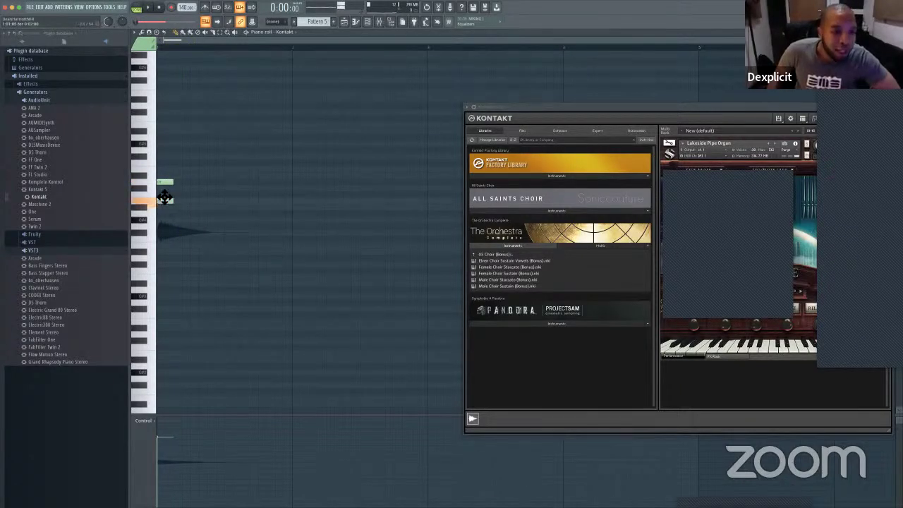
pyautogui.click(162, 227)
pyautogui.moveTo(162, 230); pyautogui.dragTo(161, 231)
pyautogui.press('space')
pyautogui.press('space')
pyautogui.moveTo(163, 182); pyautogui.dragTo(153, 157)
pyautogui.moveTo(165, 202)
pyautogui.mouseDown()
pyautogui.moveTo(165, 151)
pyautogui.moveTo(160, 189)
pyautogui.mouseUp()
pyautogui.press('space')
pyautogui.press('space')
pyautogui.press('space')
pyautogui.press('space')
pyautogui.press('space')
pyautogui.moveTo(167, 228); pyautogui.dragTo(167, 152)
pyautogui.press('space')
pyautogui.press('space')
pyautogui.press('space')
pyautogui.press('space')
pyautogui.press('space')
pyautogui.press('space')
pyautogui.press('space')
pyautogui.hotkey('ctrl', 'a')
pyautogui.press('Delete')
# Step: Build a three-note organ chord near the start of bar 1, auditioning the lower notes and removing a stray one
pyautogui.click(173, 148)
pyautogui.press('space')
pyautogui.press('space')
pyautogui.press('space')
pyautogui.press('space')
pyautogui.press('space')
pyautogui.press('space')
pyautogui.press('space')
pyautogui.press('space')
pyautogui.click(199, 130)
pyautogui.rightClick(200, 130)
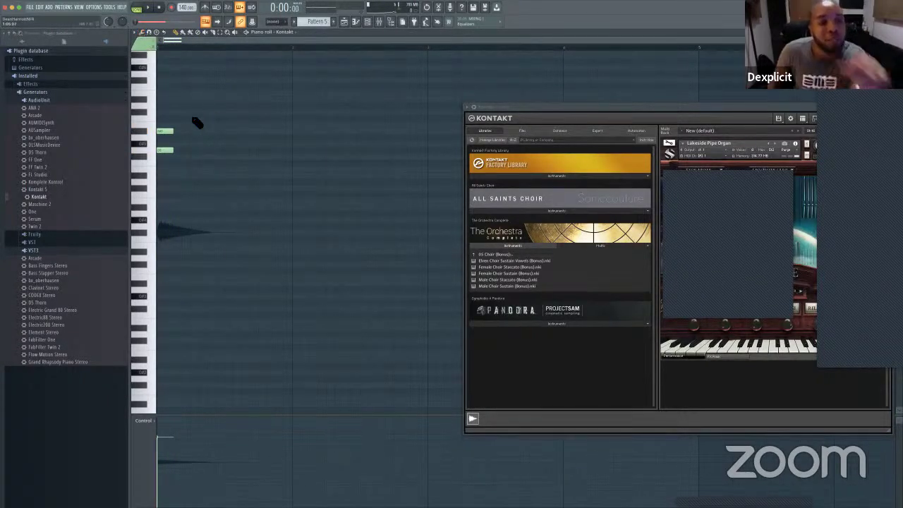
pyautogui.moveTo(197, 119); pyautogui.dragTo(170, 113)
# Step: Set snapping to Line, align the chord's top note with the start of bar 1, and audition the chord
pyautogui.click(273, 21)
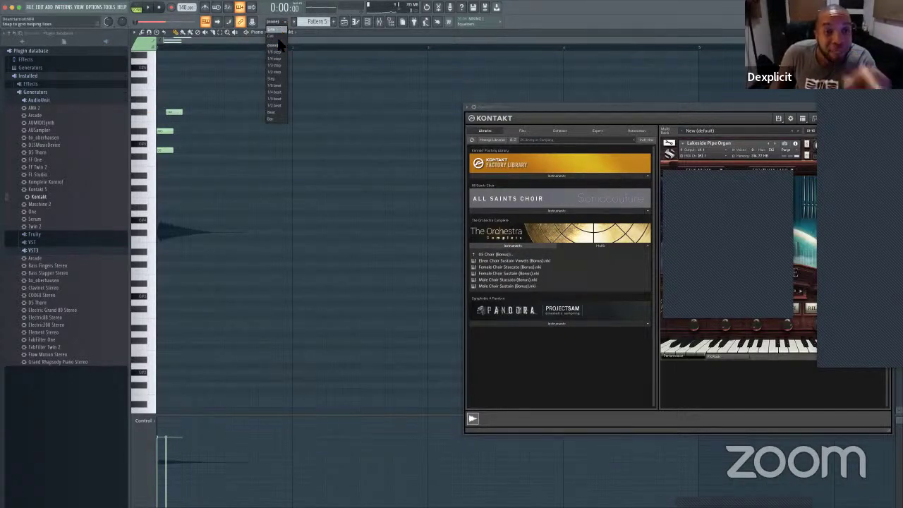
pyautogui.click(200, 96)
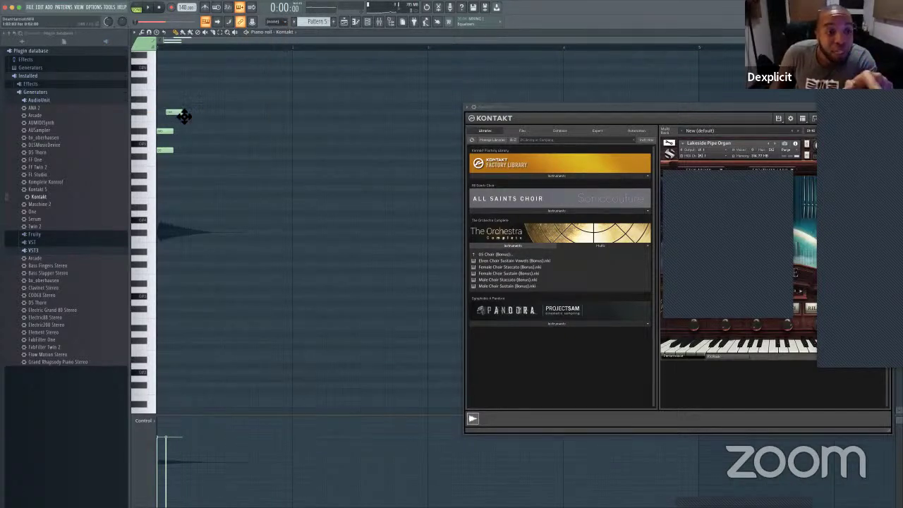
pyautogui.click(280, 24)
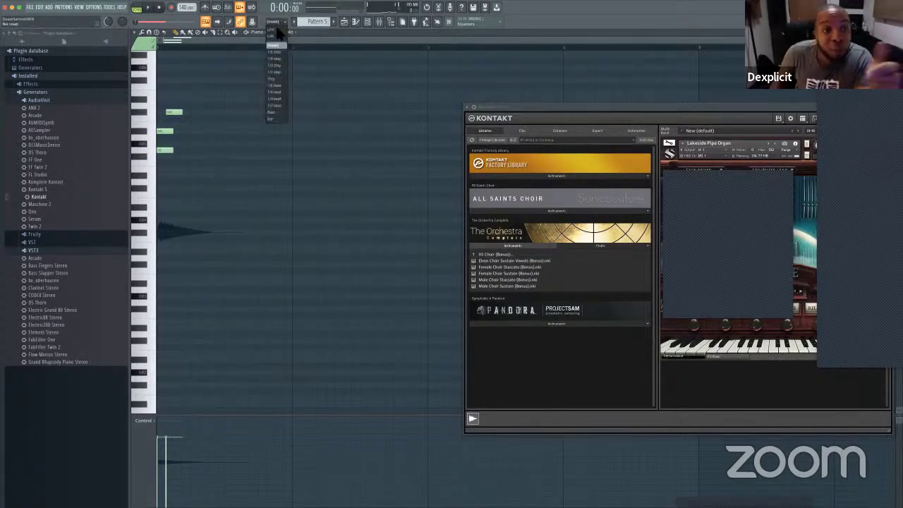
pyautogui.click(274, 42)
pyautogui.moveTo(173, 113)
pyautogui.mouseDown()
pyautogui.moveTo(228, 111)
pyautogui.moveTo(171, 112)
pyautogui.mouseUp()
pyautogui.click(166, 133)
pyautogui.click(166, 150)
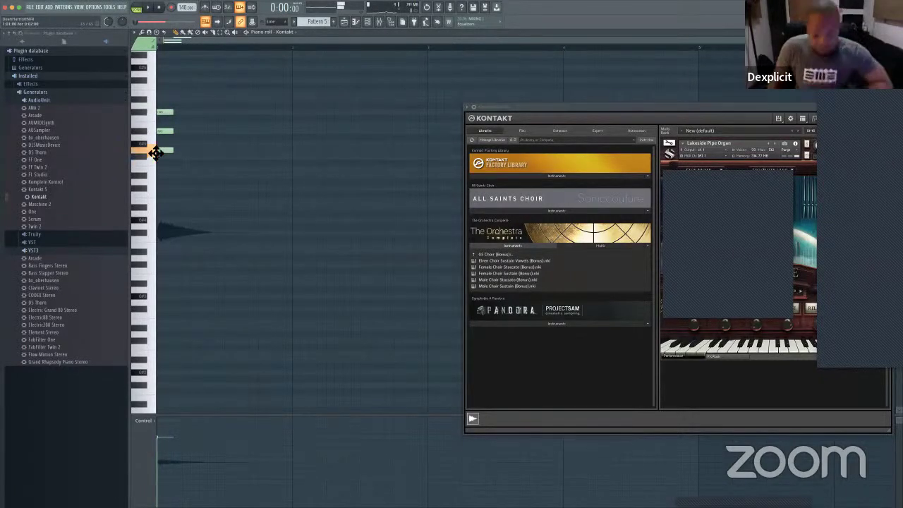
pyautogui.press('space')
pyautogui.press('space')
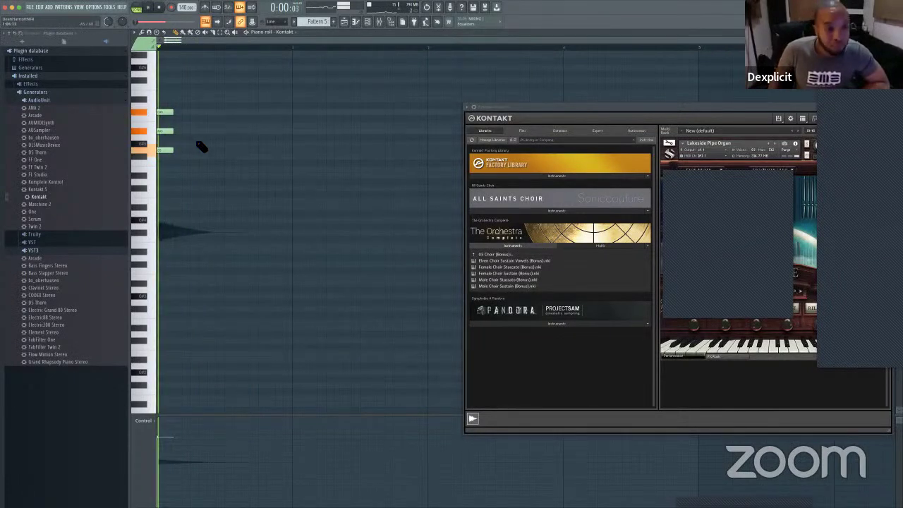
# Step: Add a second chord on beat 2 with the same lower notes and the top note raised two semitones
pyautogui.click(197, 150)
pyautogui.click(198, 131)
pyautogui.click(197, 112)
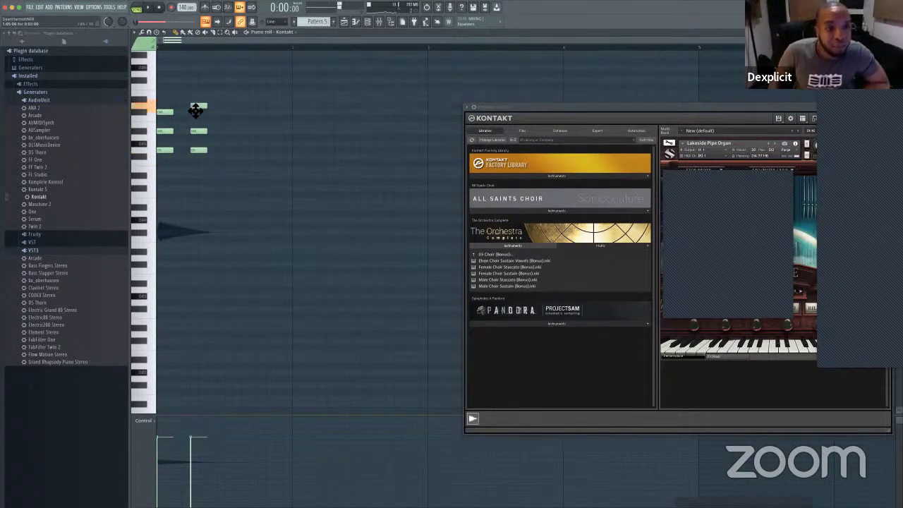
pyautogui.moveTo(195, 105); pyautogui.dragTo(195, 103)
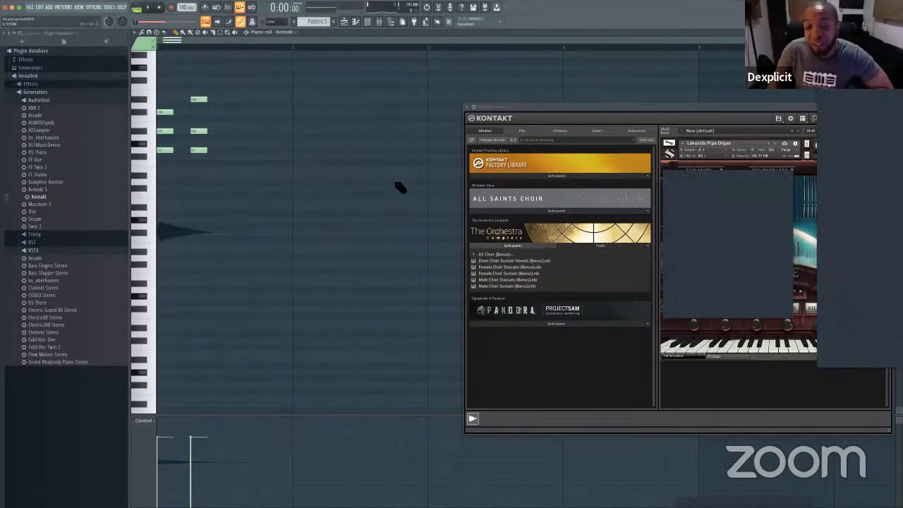
# Step: Add a third chord on beat 3 with its top note one semitone above the first chord's, and audition the progression
pyautogui.click(230, 150)
pyautogui.click(233, 131)
pyautogui.press('space')
pyautogui.click(233, 105)
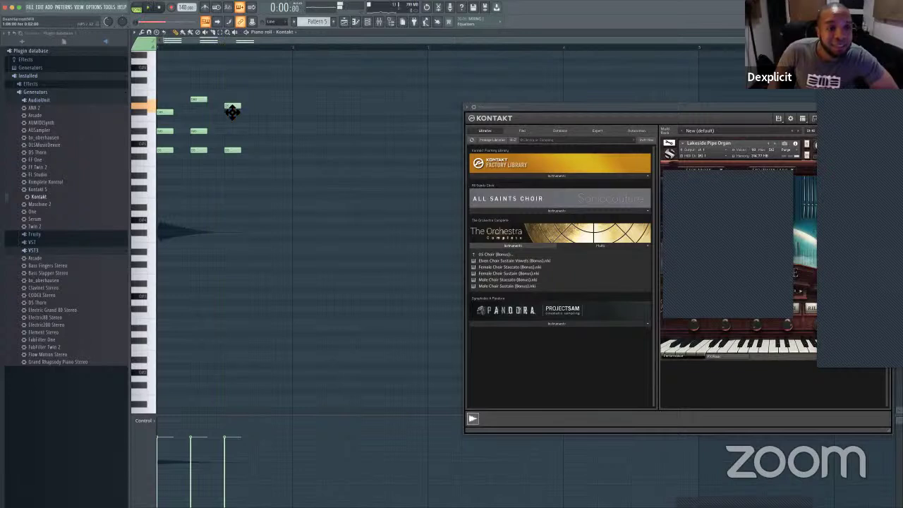
pyautogui.press('space')
pyautogui.press('space')
# Step: Repeat the third chord on beat 4 of bar 1 and beats 1 to 3 of bar 2, playing the pattern back
pyautogui.click(261, 151)
pyautogui.click(261, 132)
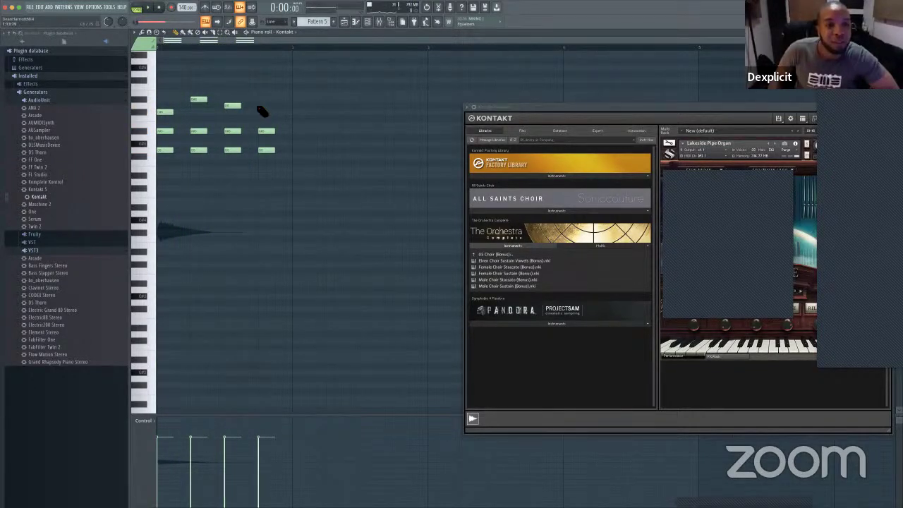
pyautogui.press('space')
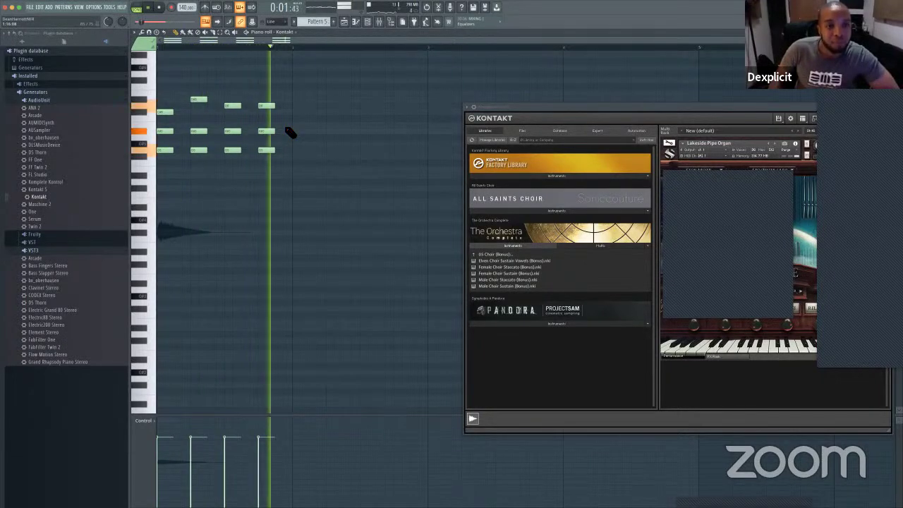
pyautogui.click(298, 150)
pyautogui.click(299, 131)
pyautogui.click(299, 105)
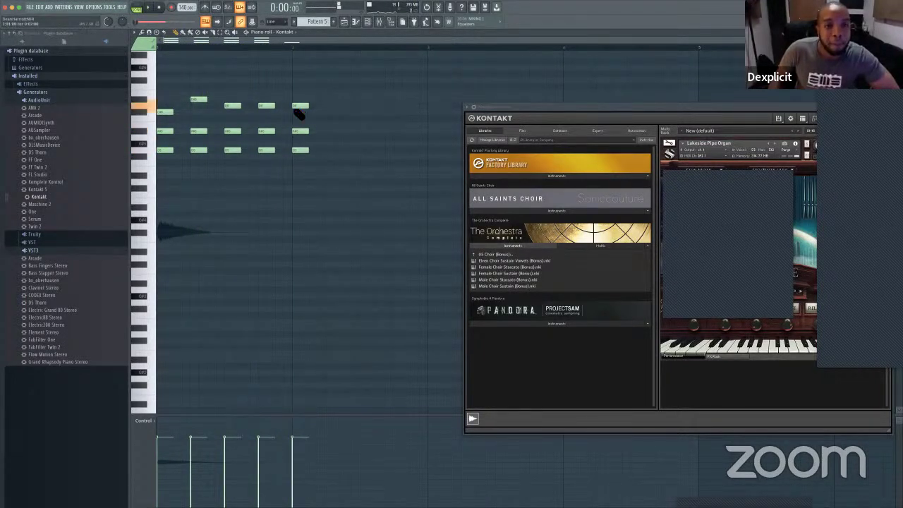
pyautogui.click(329, 131)
pyautogui.click(329, 105)
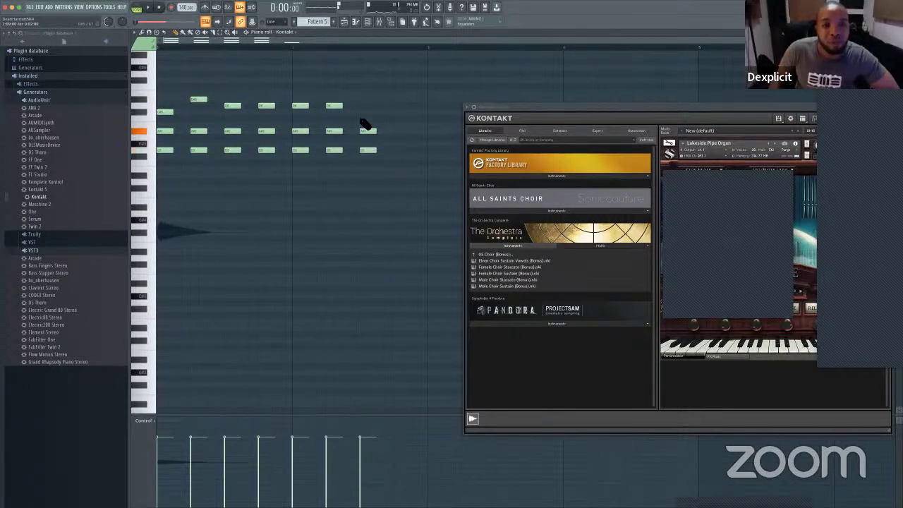
pyautogui.press('space')
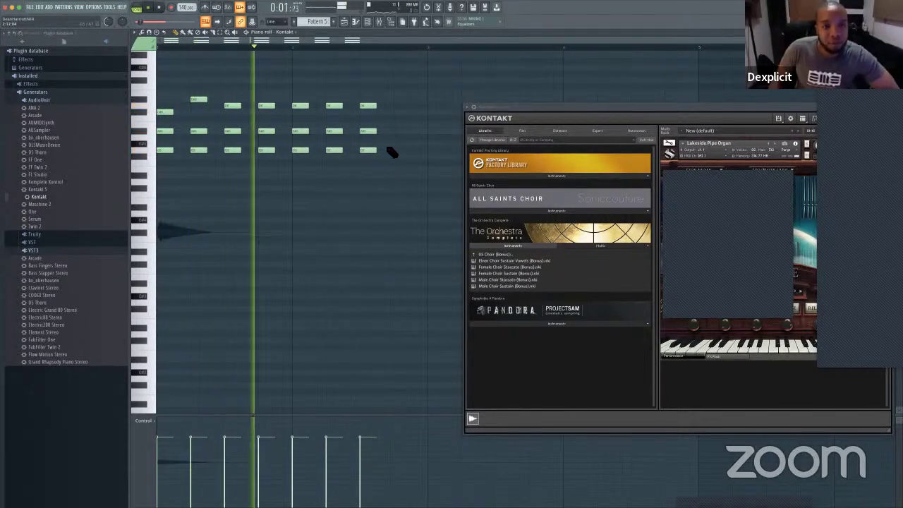
# Step: Place only the two lower chord notes on beat 4 of bar 2, removing the trial top note, and audition the pattern
pyautogui.click(400, 150)
pyautogui.click(398, 132)
pyautogui.press('space')
pyautogui.click(398, 106)
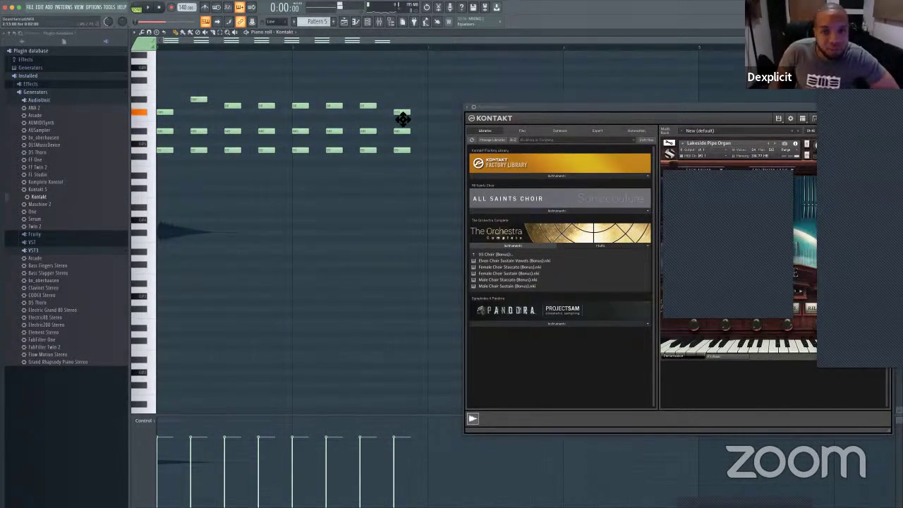
pyautogui.click(402, 107)
pyautogui.rightClick(403, 107)
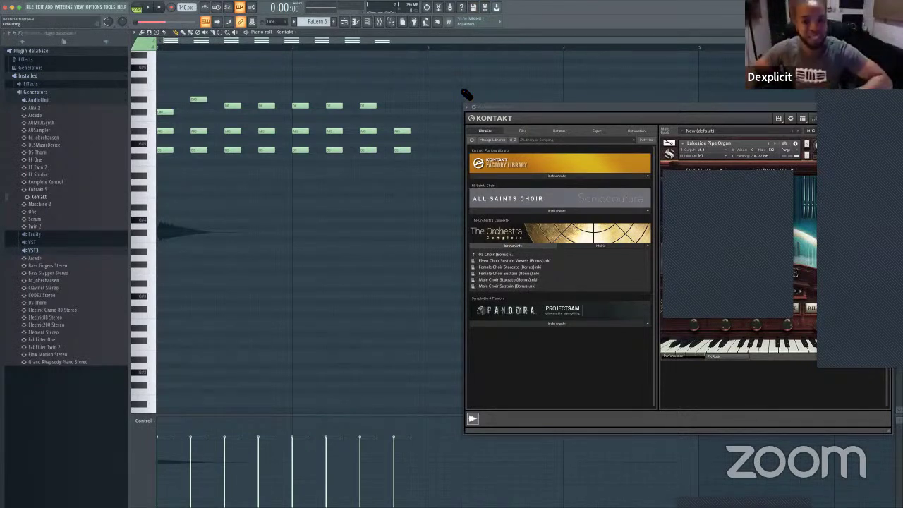
pyautogui.press('space')
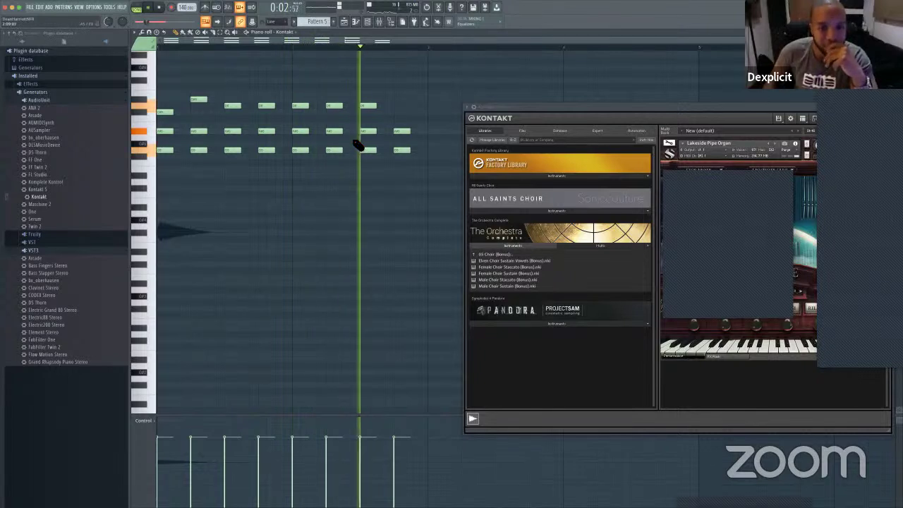
pyautogui.press('space')
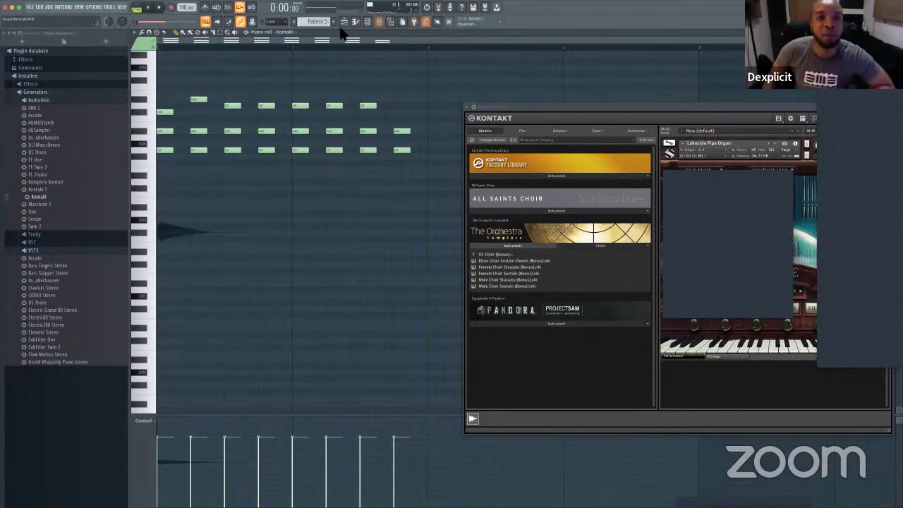
# Step: Add Pattern 5 clips to playlist Track 5 at bars 3, 5 and 7, moving Kontakt out of the way, and play the arrangement
pyautogui.click(344, 21)
pyautogui.moveTo(395, 274); pyautogui.dragTo(358, 277)
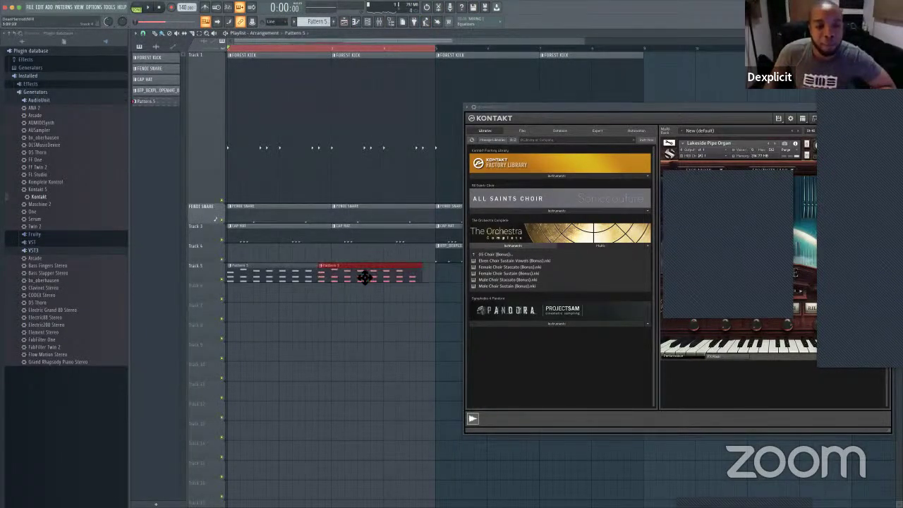
pyautogui.moveTo(556, 109); pyautogui.dragTo(541, 365)
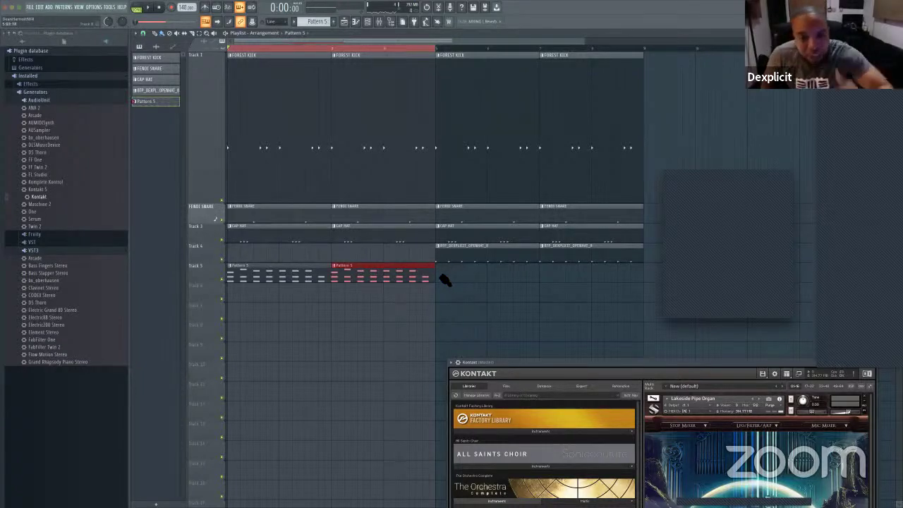
pyautogui.moveTo(238, 298)
pyautogui.mouseDown()
pyautogui.moveTo(376, 311)
pyautogui.moveTo(460, 297)
pyautogui.moveTo(579, 299)
pyautogui.moveTo(308, 295)
pyautogui.mouseUp()
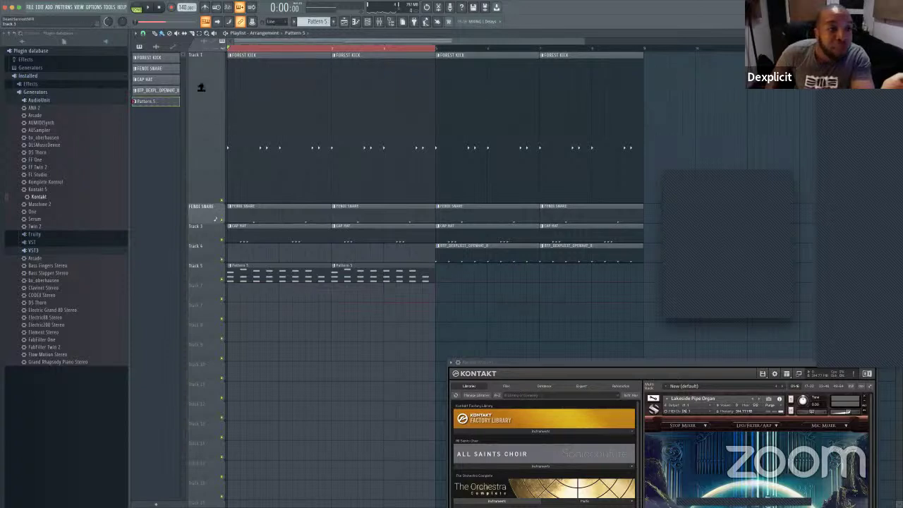
pyautogui.moveTo(442, 299); pyautogui.dragTo(439, 276)
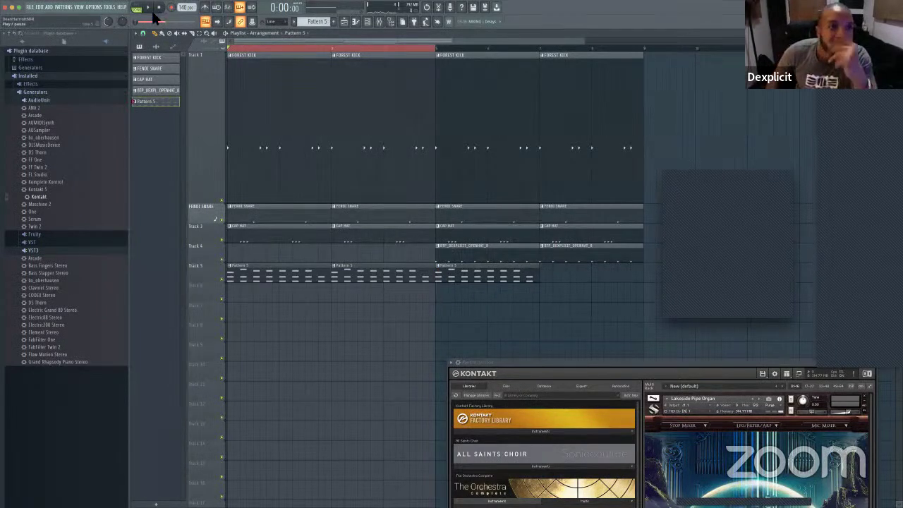
pyautogui.click(559, 279)
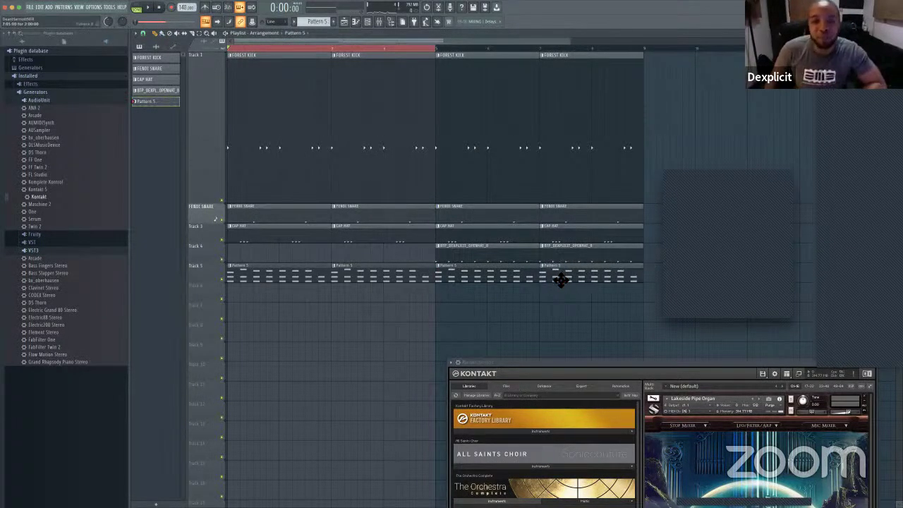
pyautogui.press('space')
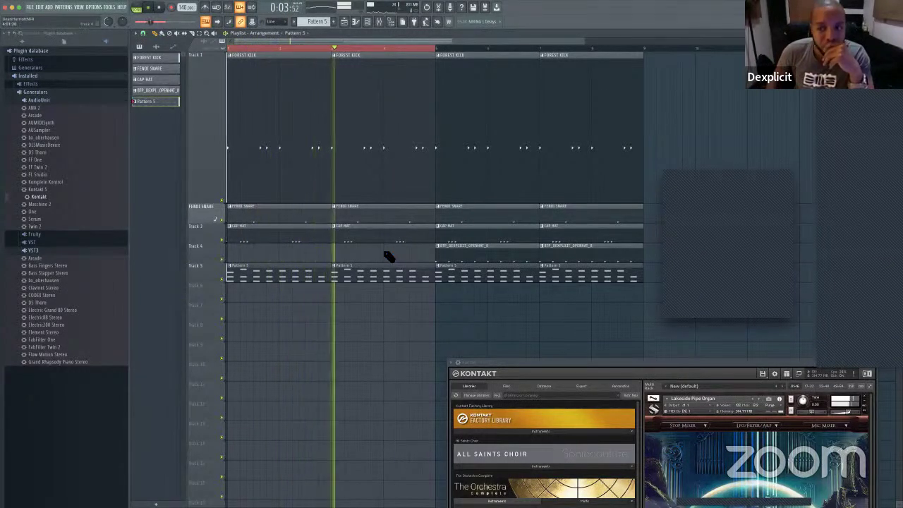
# Step: Reopen Pattern 5's Kontakt notes in the piano roll, extend them all to the next chord with legato, and show the channel rack
pyautogui.doubleClick(297, 276)
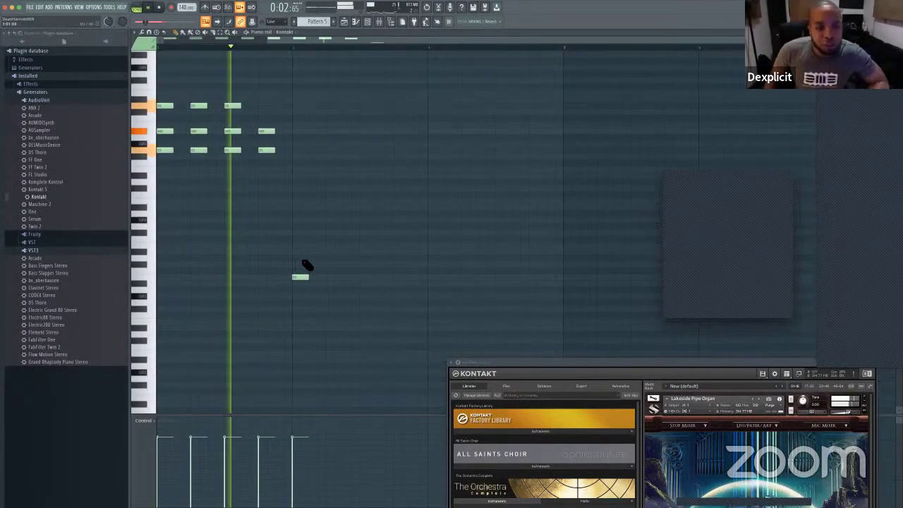
pyautogui.click(374, 24)
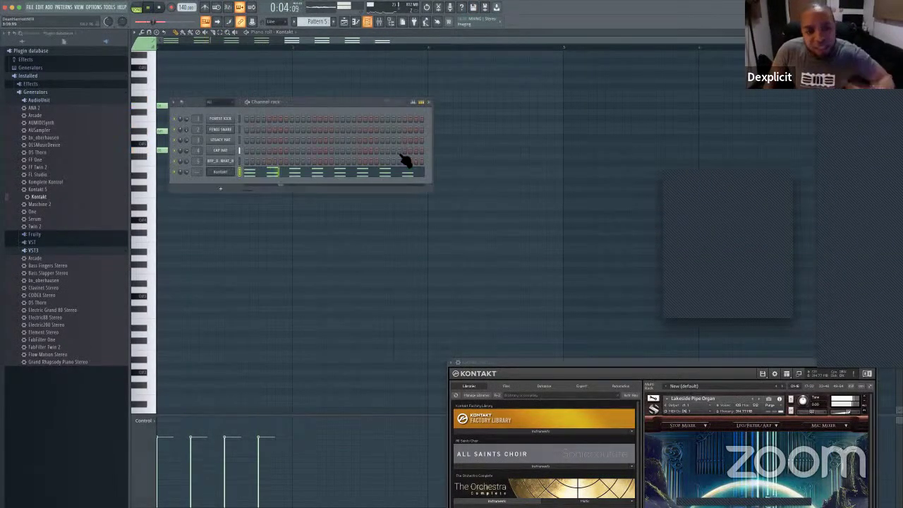
pyautogui.click(226, 171)
pyautogui.click(273, 172)
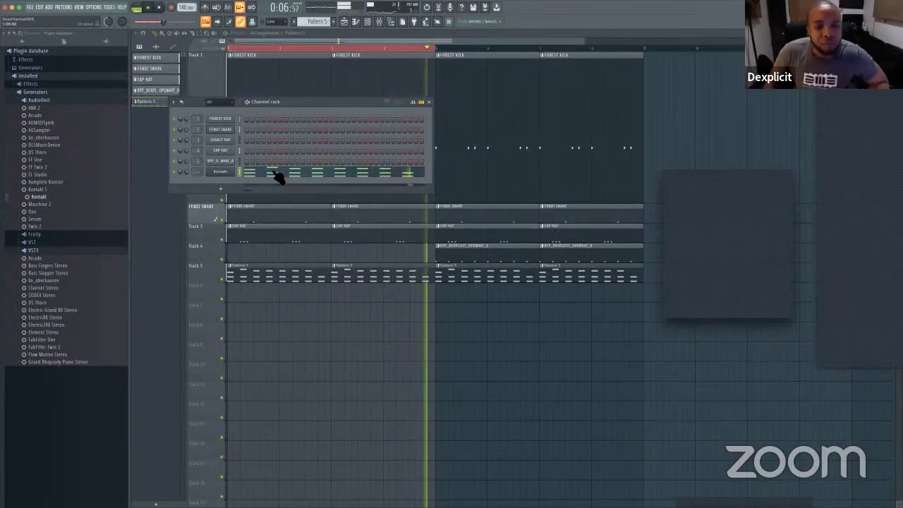
pyautogui.click(273, 172)
pyautogui.hotkey('ctrl', 'a')
pyautogui.hotkey('ctrl', 'l')
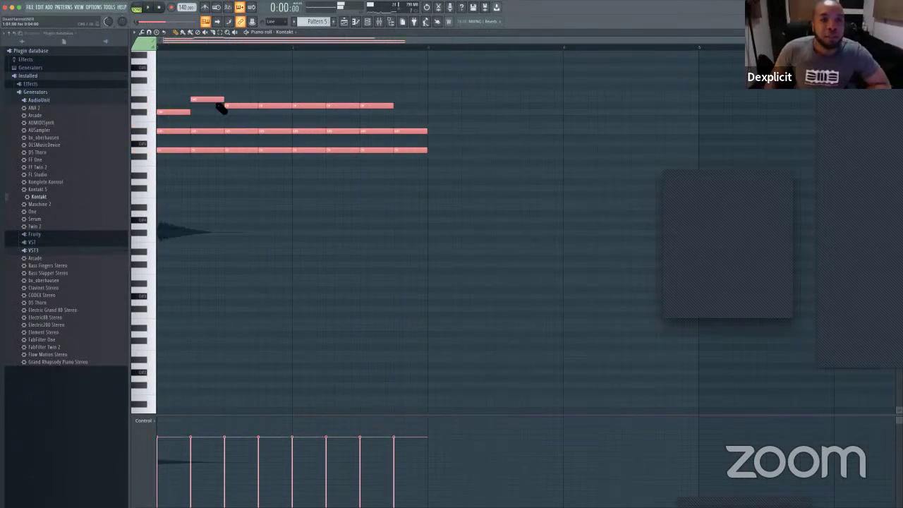
pyautogui.click(367, 22)
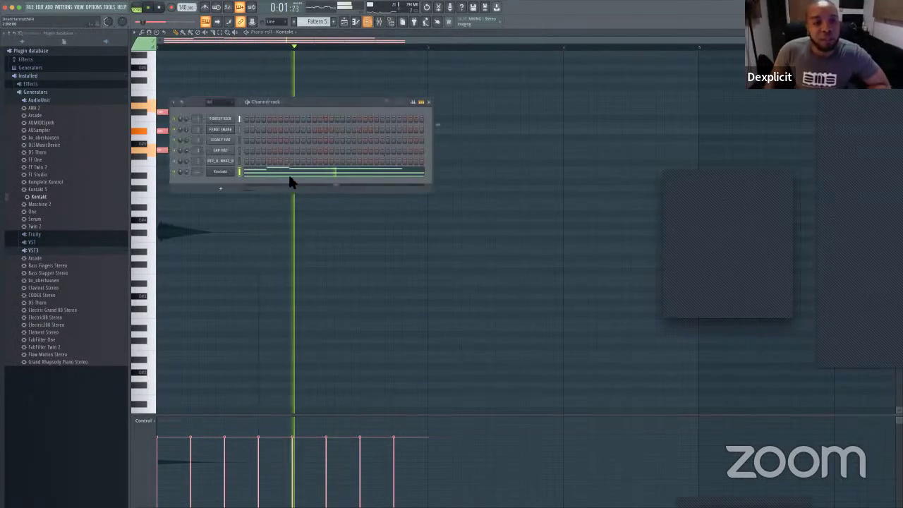
# Step: Open the Kontakt channel's Lakeside Pipe Organ window and play Pattern 5 while adjusting the organ's Release
pyautogui.click(224, 172)
pyautogui.moveTo(639, 363); pyautogui.dragTo(382, 91)
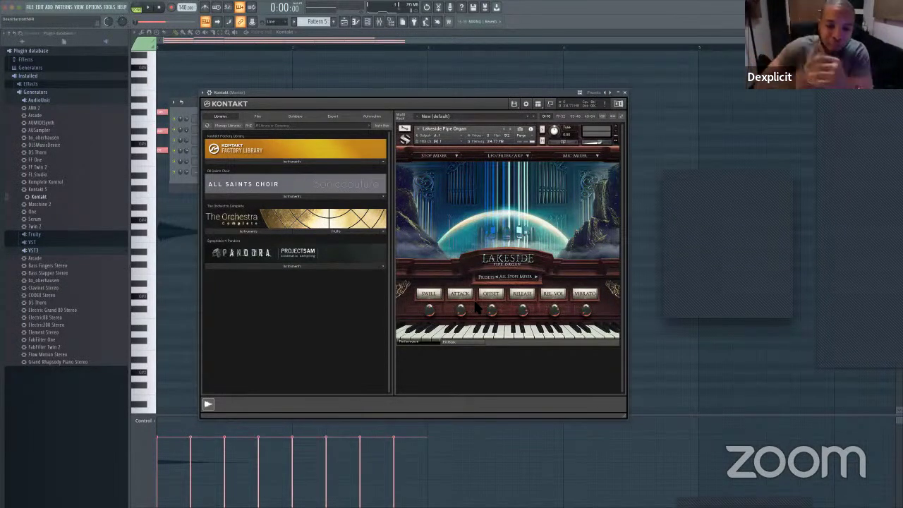
pyautogui.press('space')
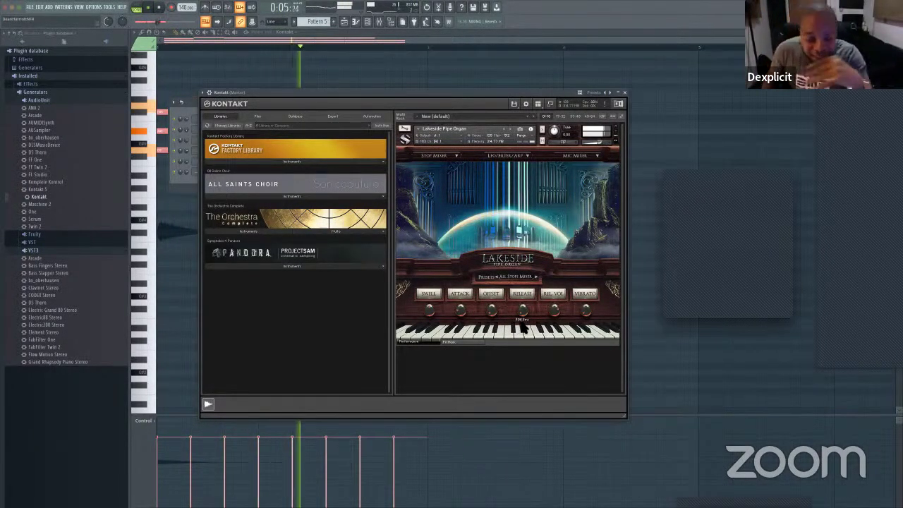
pyautogui.press('space')
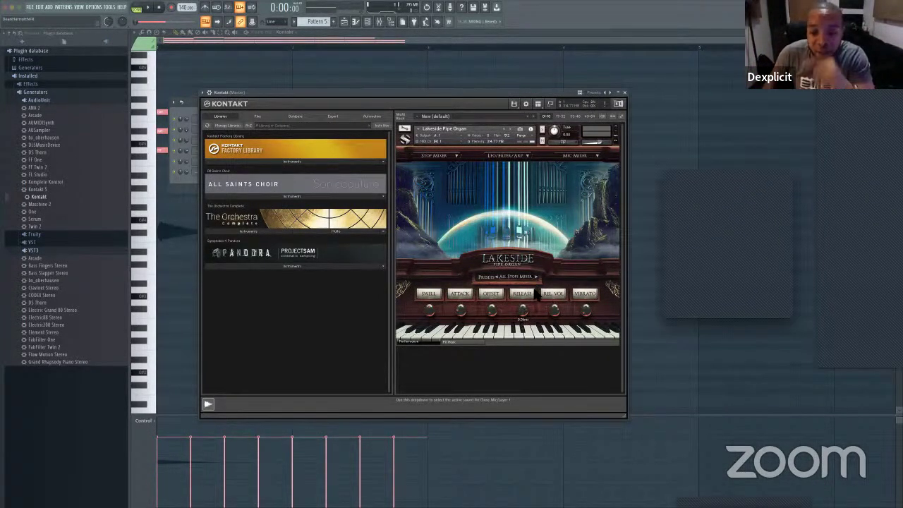
pyautogui.press('space')
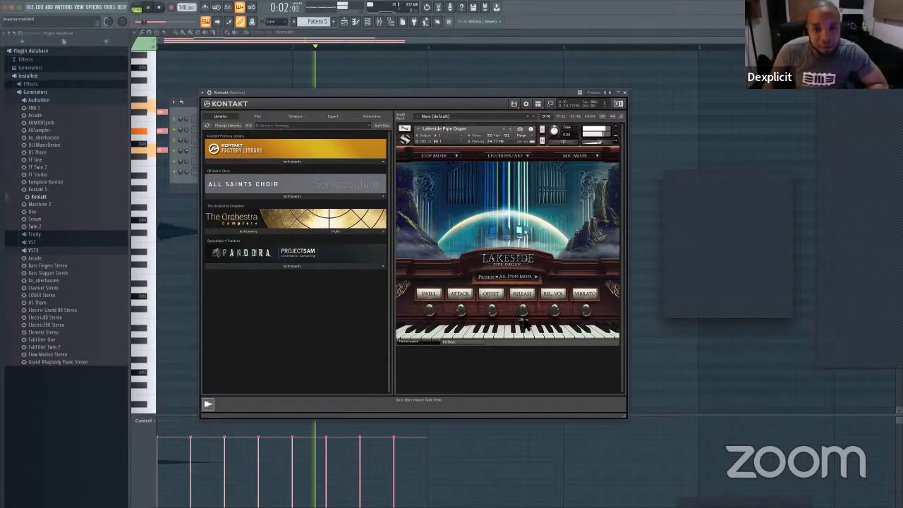
pyautogui.press('space')
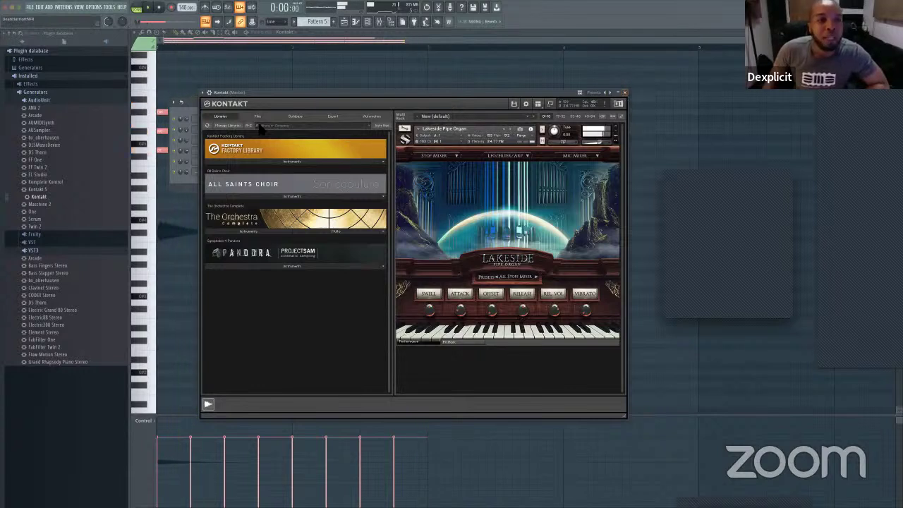
# Step: Show the Kontakt channel's arpeggiator and echo settings, move the window clear of the channel rack, and briefly play the pattern
pyautogui.click(210, 94)
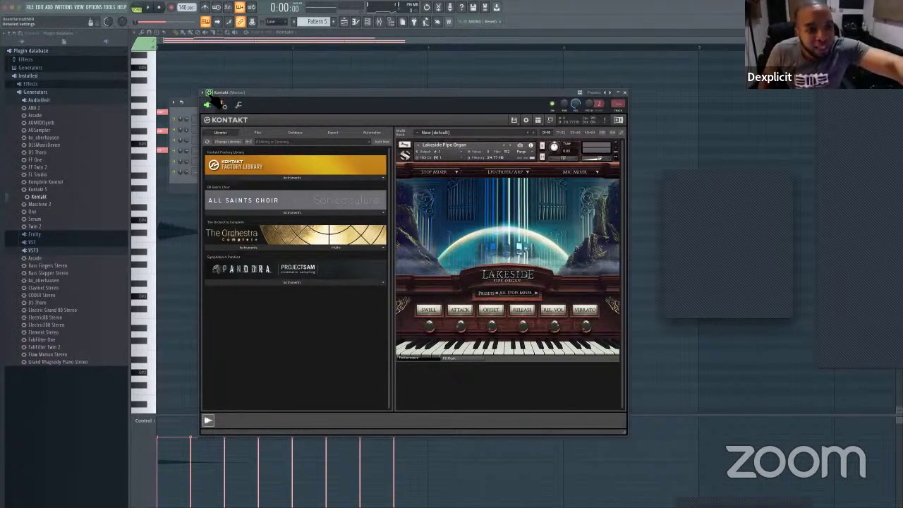
pyautogui.click(221, 104)
pyautogui.click(239, 104)
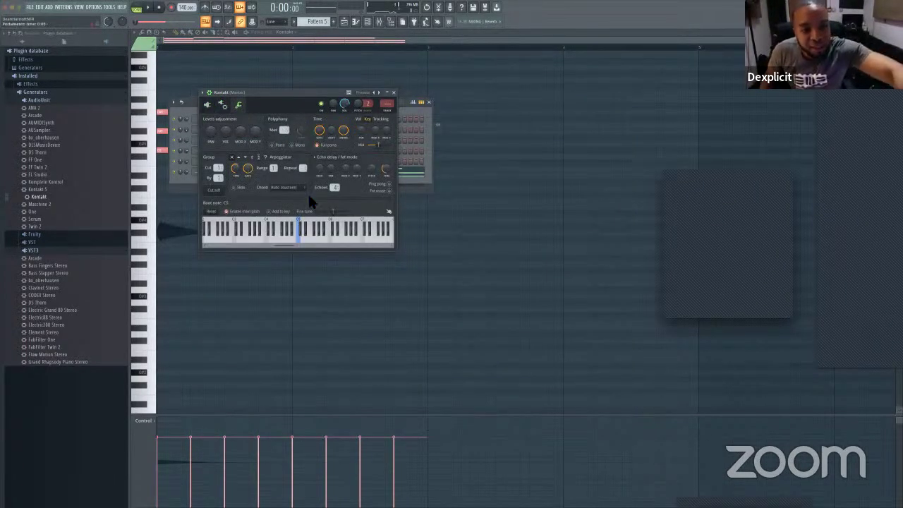
pyautogui.moveTo(321, 94); pyautogui.dragTo(467, 151)
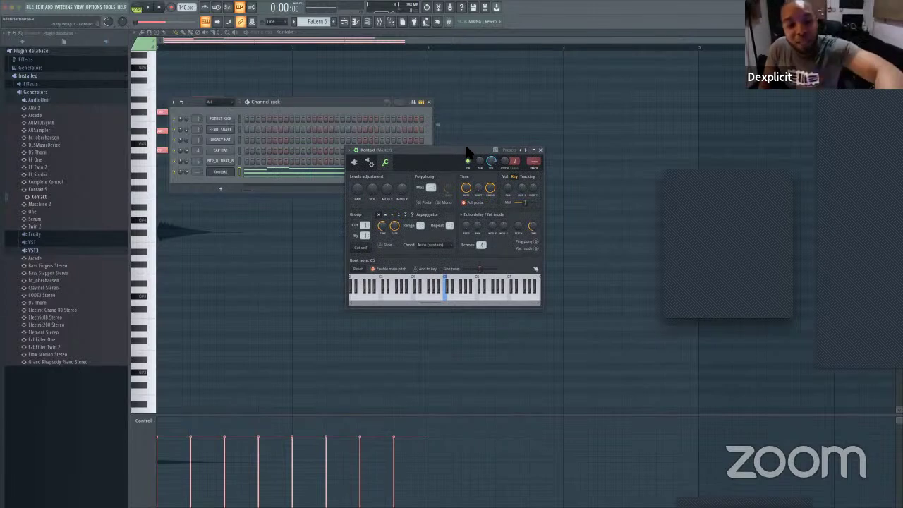
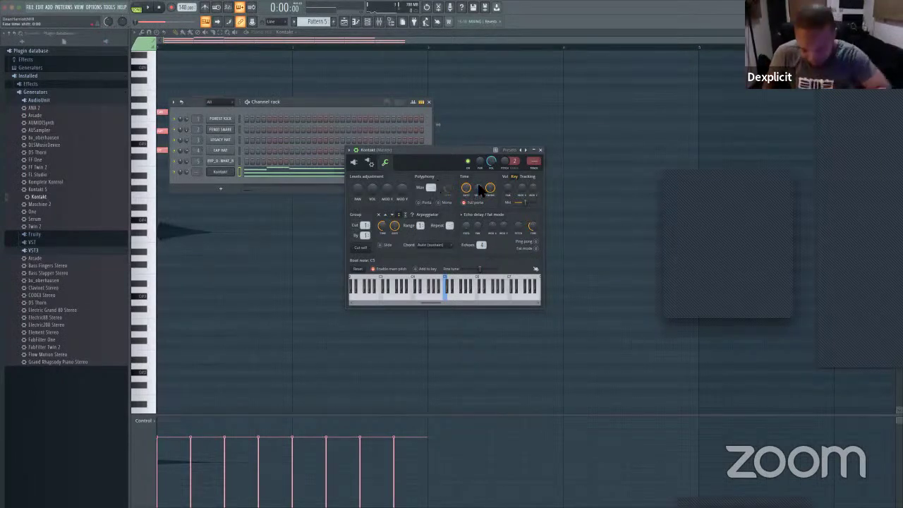
pyautogui.press('space')
pyautogui.press('space')
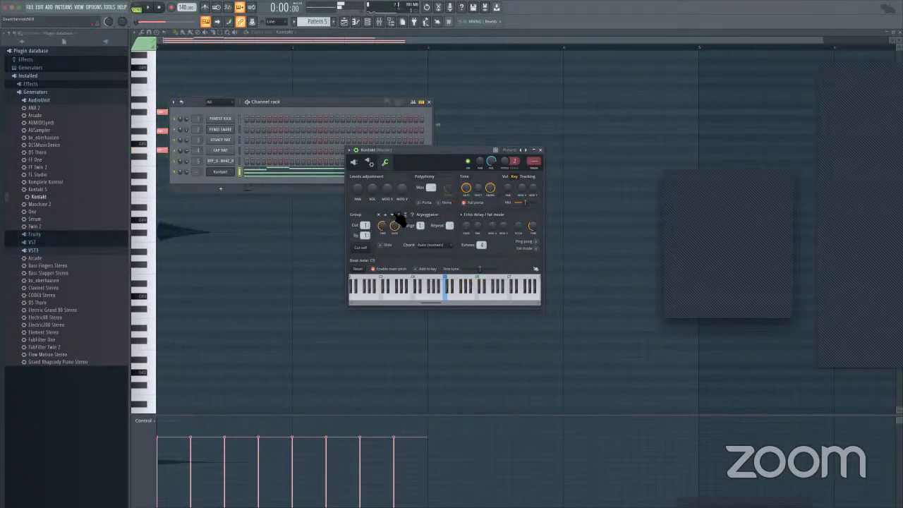
# Step: Set the Kontakt arpeggiator's direction and time, and raise its range to 4 octaves while auditioning Pattern 5
pyautogui.press('space')
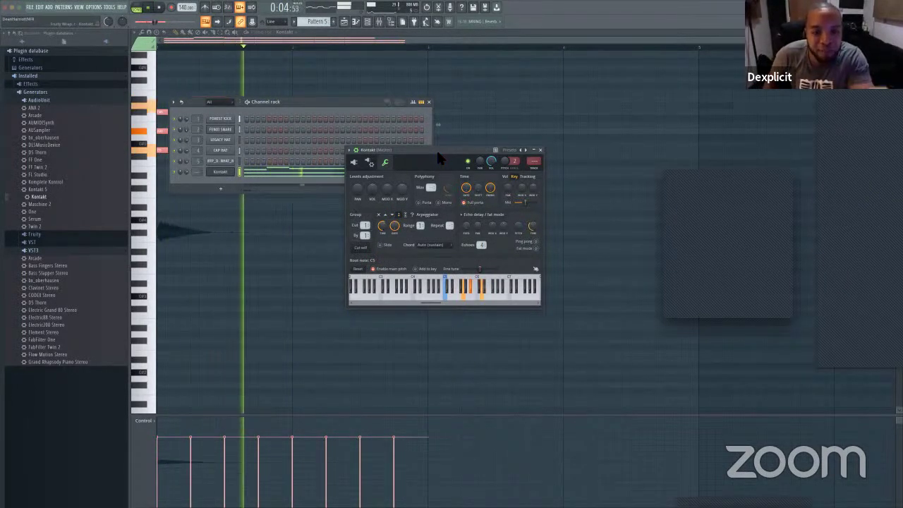
pyautogui.click(386, 214)
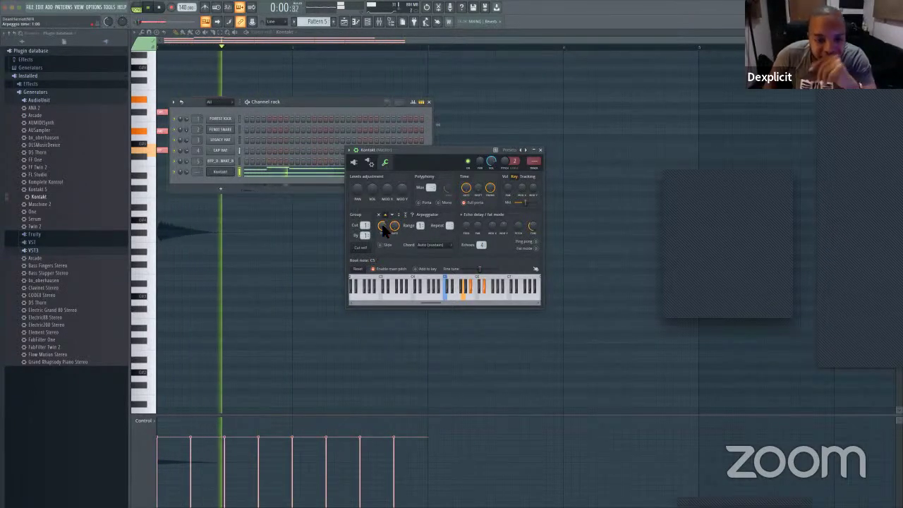
pyautogui.moveTo(382, 224)
pyautogui.mouseDown()
pyautogui.moveTo(382, 255)
pyautogui.moveTo(382, 223)
pyautogui.mouseUp()
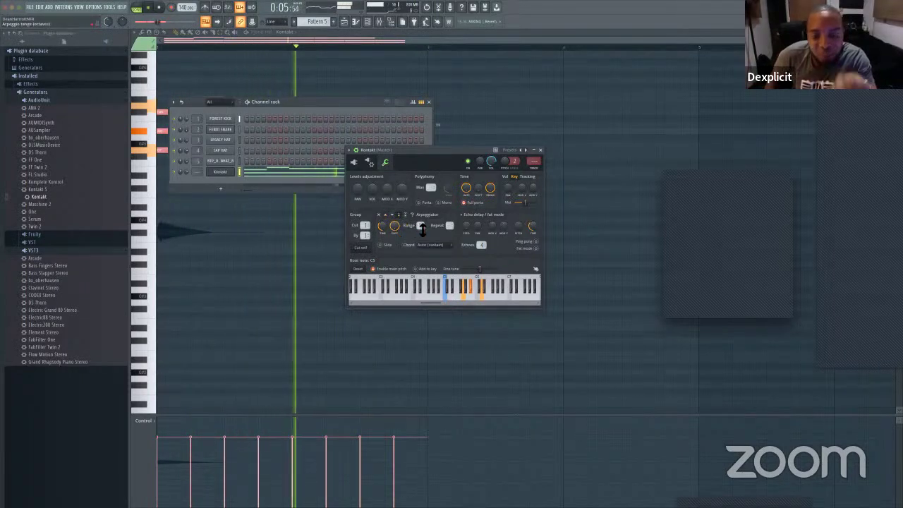
pyautogui.press('space')
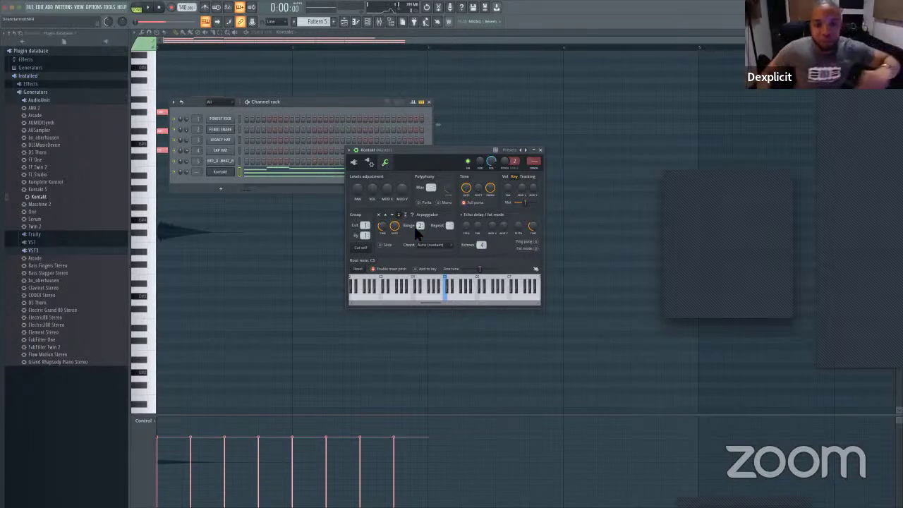
pyautogui.press('space')
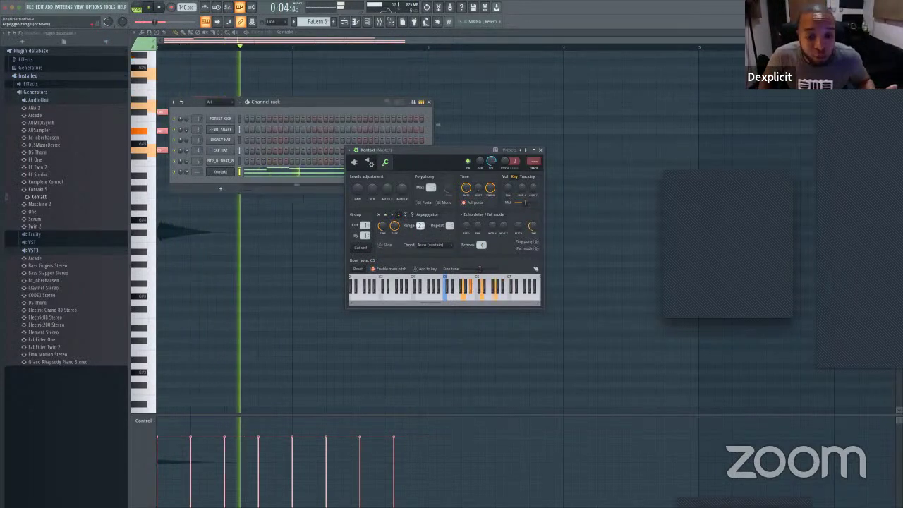
pyautogui.moveTo(421, 226); pyautogui.dragTo(420, 219)
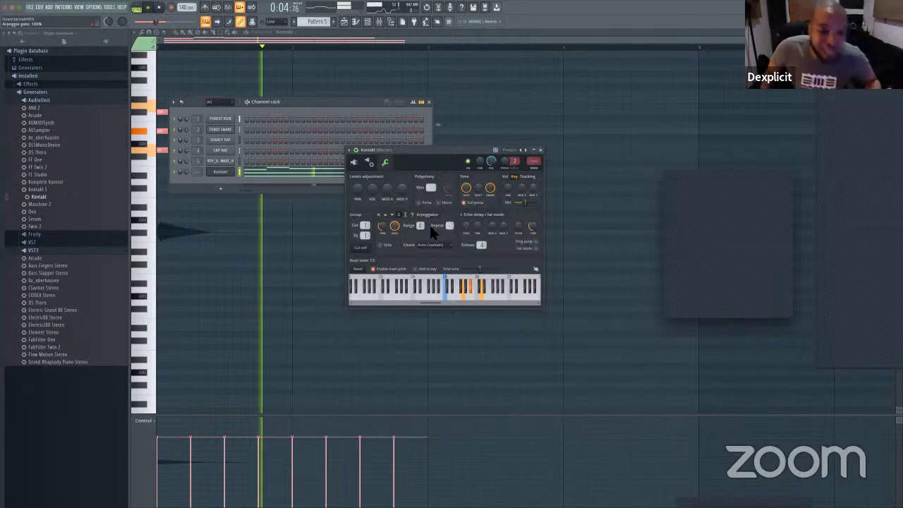
pyautogui.press('space')
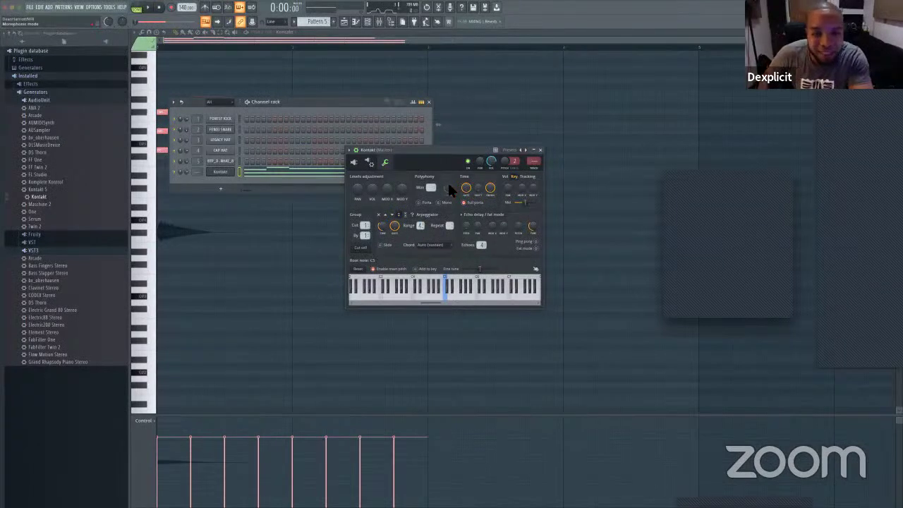
# Step: Separate the Kontakt settings window from the channel rack, and adjust the arpeggio gate during Pattern 5 playback
pyautogui.moveTo(446, 164); pyautogui.dragTo(544, 187)
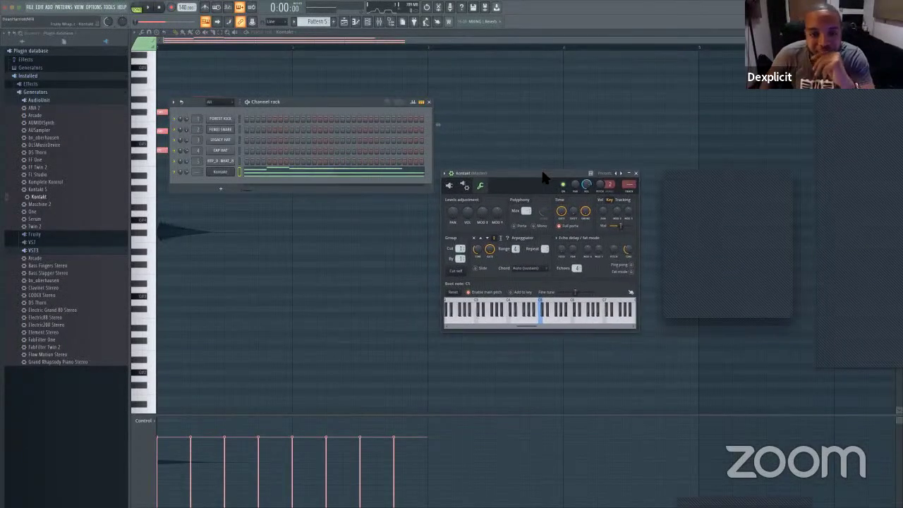
pyautogui.moveTo(313, 103); pyautogui.dragTo(310, 96)
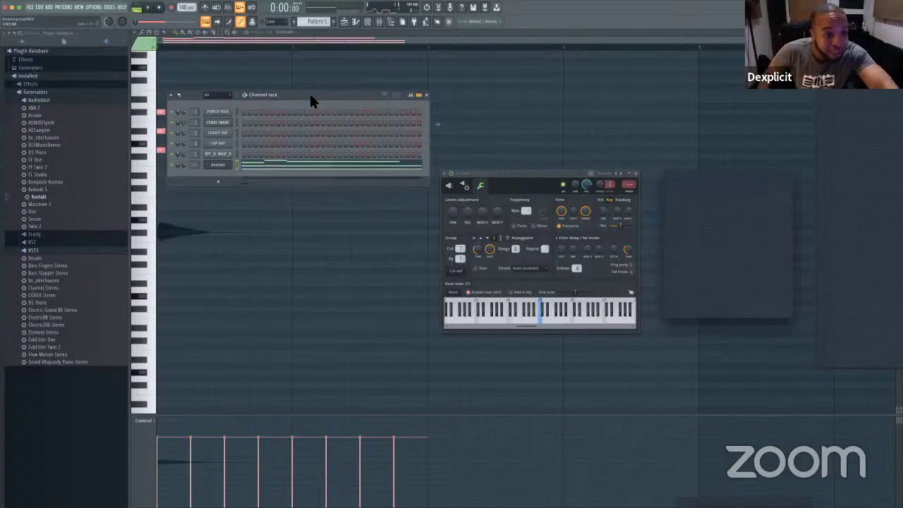
pyautogui.moveTo(310, 95); pyautogui.dragTo(312, 94)
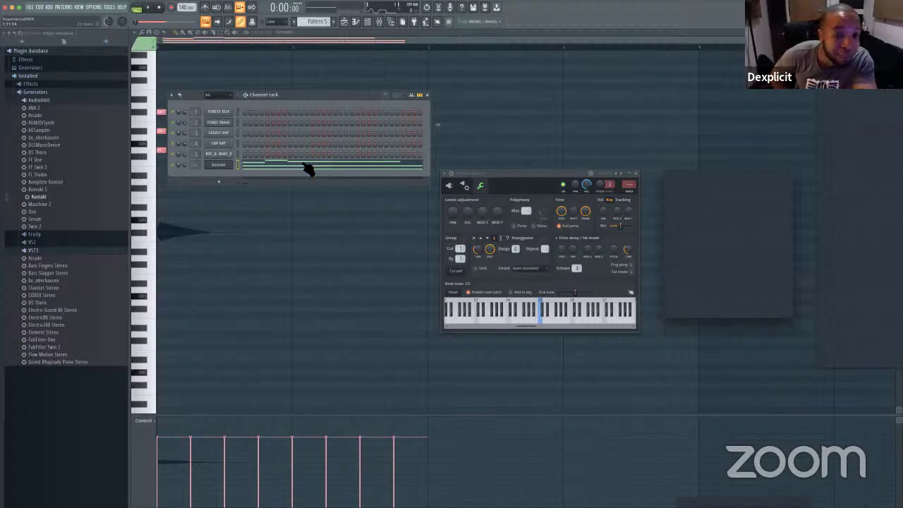
pyautogui.press('space')
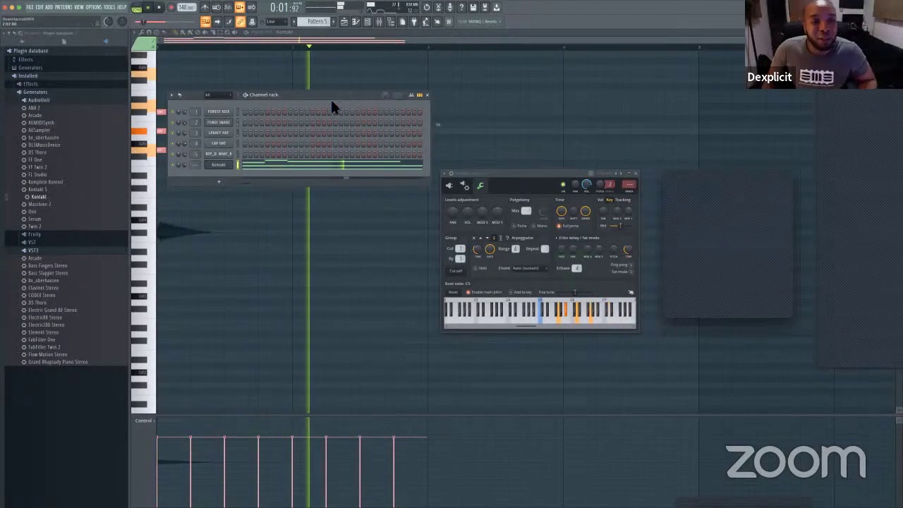
pyautogui.moveTo(316, 98); pyautogui.dragTo(330, 117)
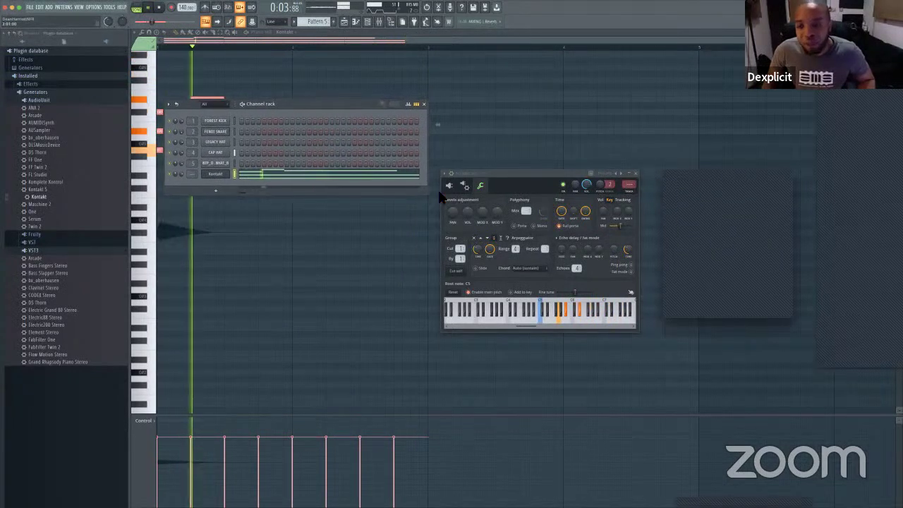
pyautogui.moveTo(542, 179); pyautogui.dragTo(538, 163)
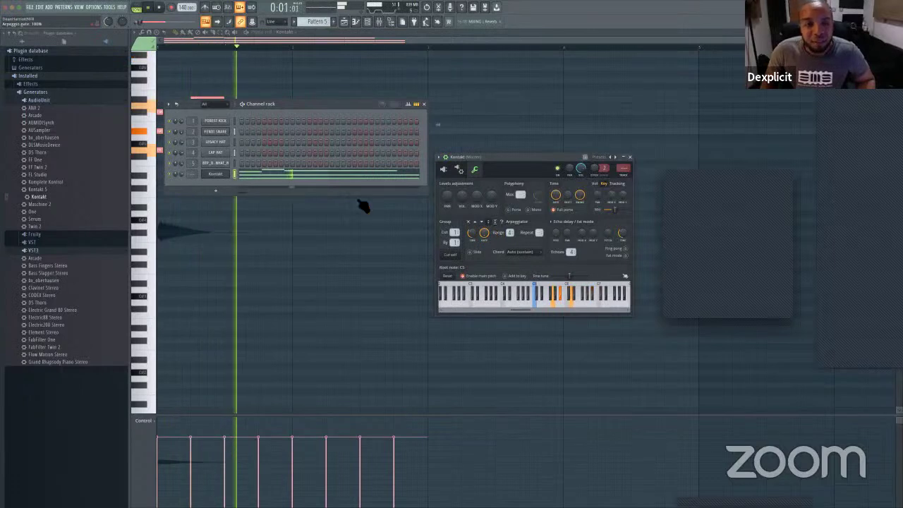
pyautogui.moveTo(485, 233)
pyautogui.mouseDown()
pyautogui.moveTo(485, 288)
pyautogui.moveTo(484, 234)
pyautogui.mouseUp()
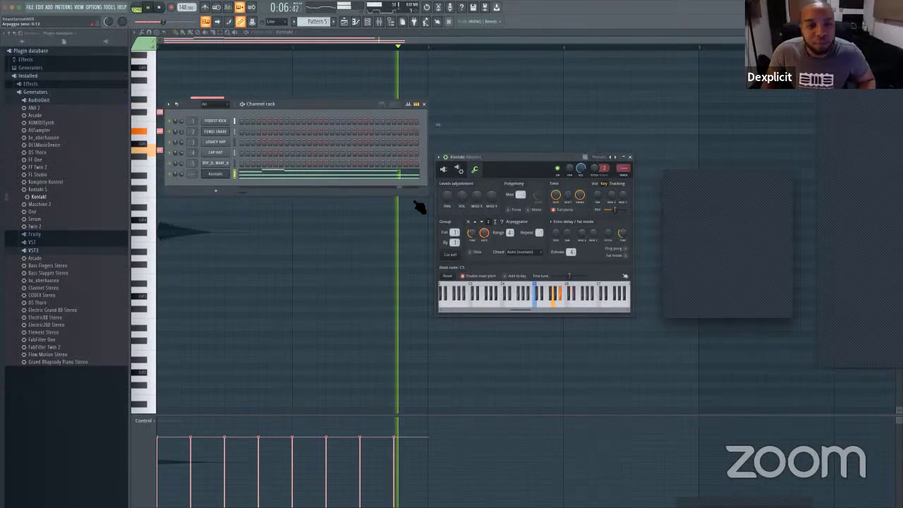
# Step: Open Pattern 5's Kontakt notes in the piano roll and shorten them all to about three-quarters of a beat
pyautogui.click(339, 177)
pyautogui.click(337, 176)
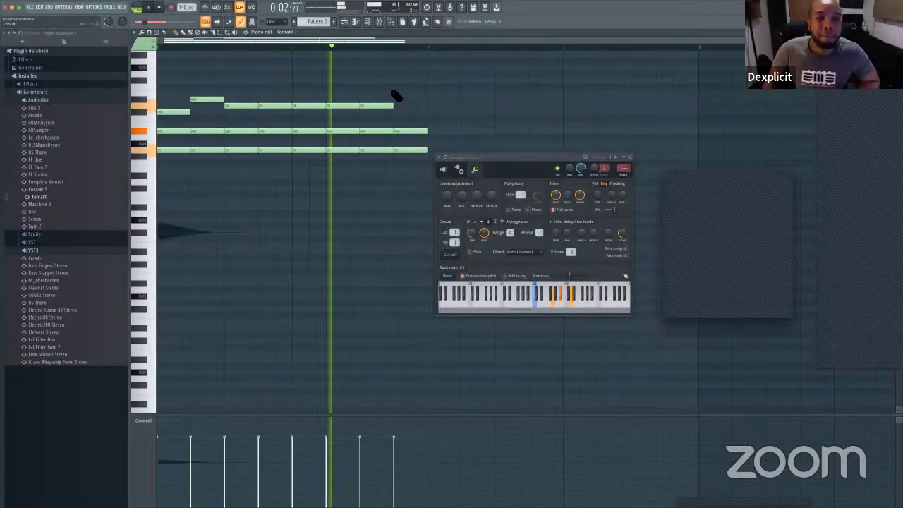
pyautogui.hotkey('ctrl', 'a')
pyautogui.moveTo(192, 112); pyautogui.dragTo(185, 114)
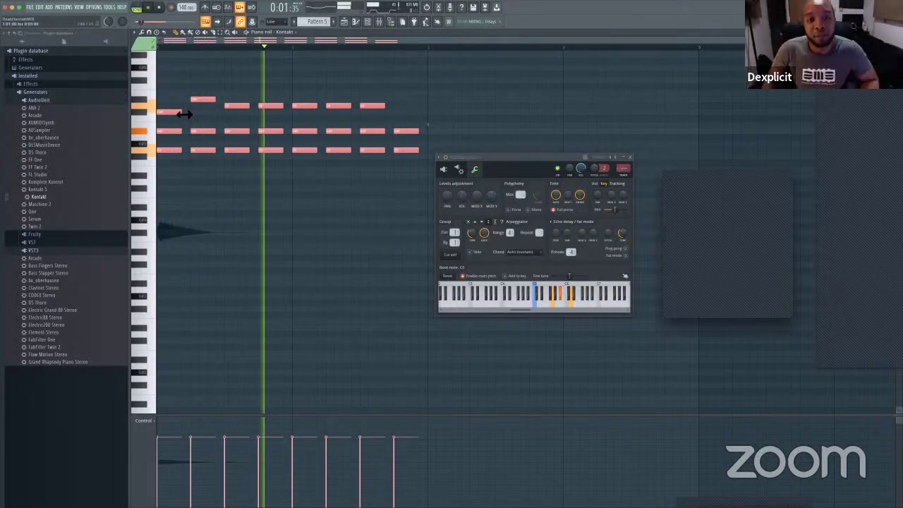
# Step: Bring back the channel rack, place Kontakt's settings window below it, and stop playback
pyautogui.click(368, 26)
pyautogui.moveTo(324, 92); pyautogui.dragTo(366, 62)
pyautogui.moveTo(517, 158); pyautogui.dragTo(513, 192)
pyautogui.press('space')
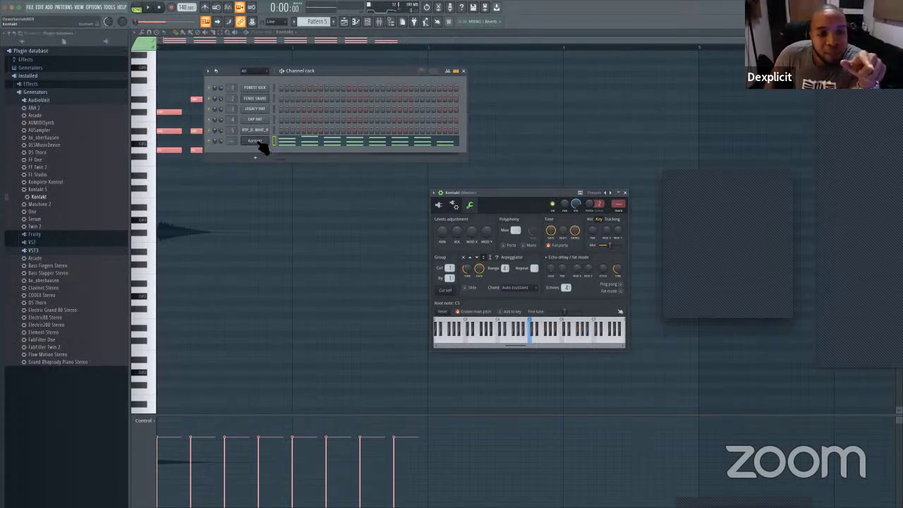
# Step: Show Kontakt's Lakeside Pipe Organ interface, move its window up, and look through The Orchestra Complete's instruments
pyautogui.click(260, 145)
pyautogui.click(260, 145)
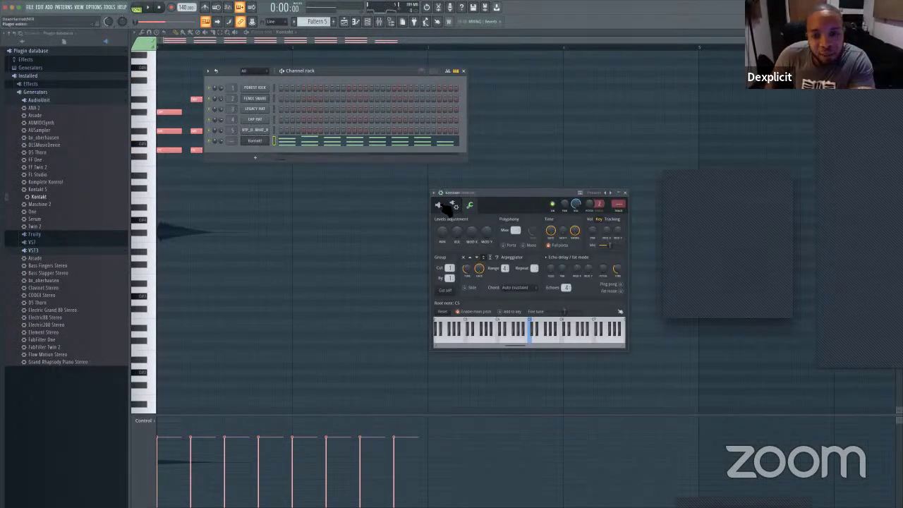
pyautogui.moveTo(522, 195); pyautogui.dragTo(299, 77)
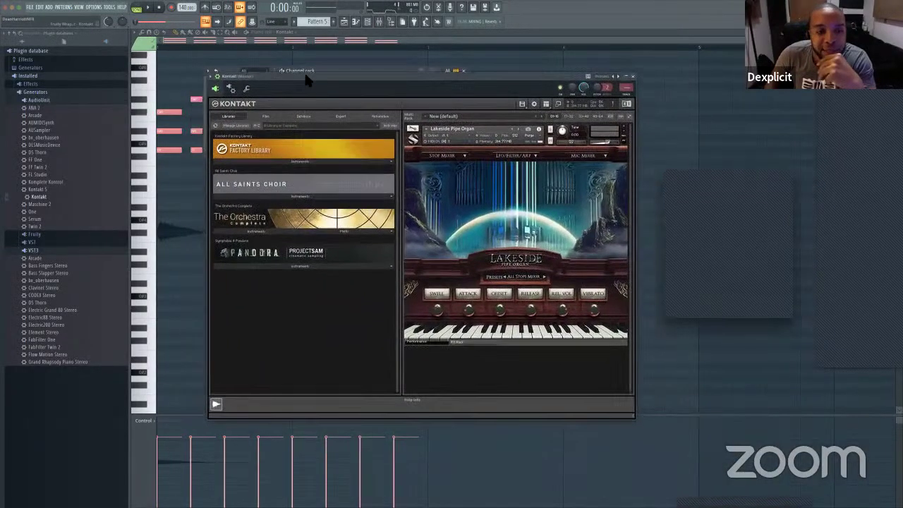
pyautogui.click(273, 233)
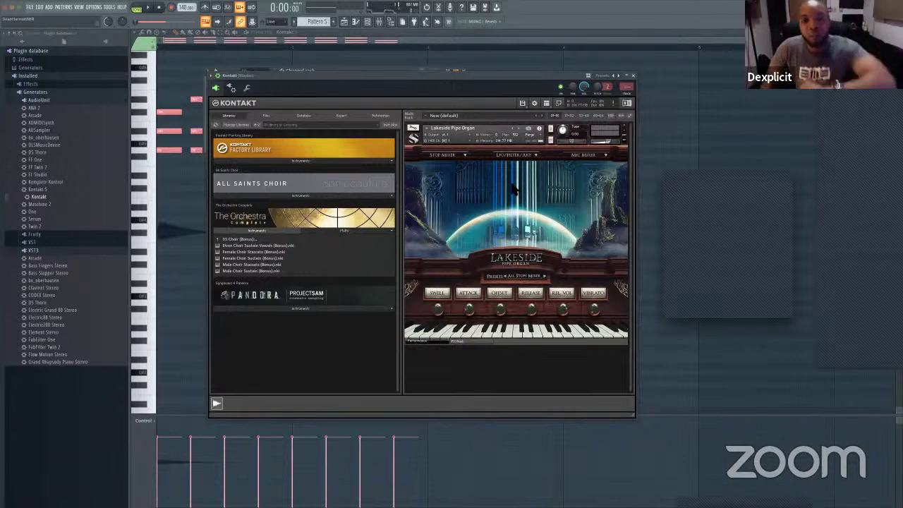
# Step: Compare Kontakt's arpeggiator settings with its instrument interface, play Pattern 5, and close the Kontakt window
pyautogui.click(246, 87)
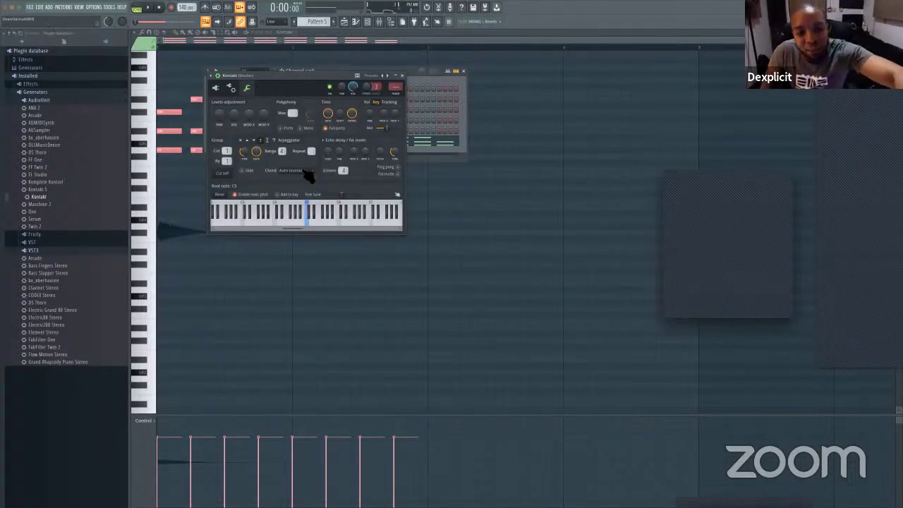
pyautogui.click(215, 88)
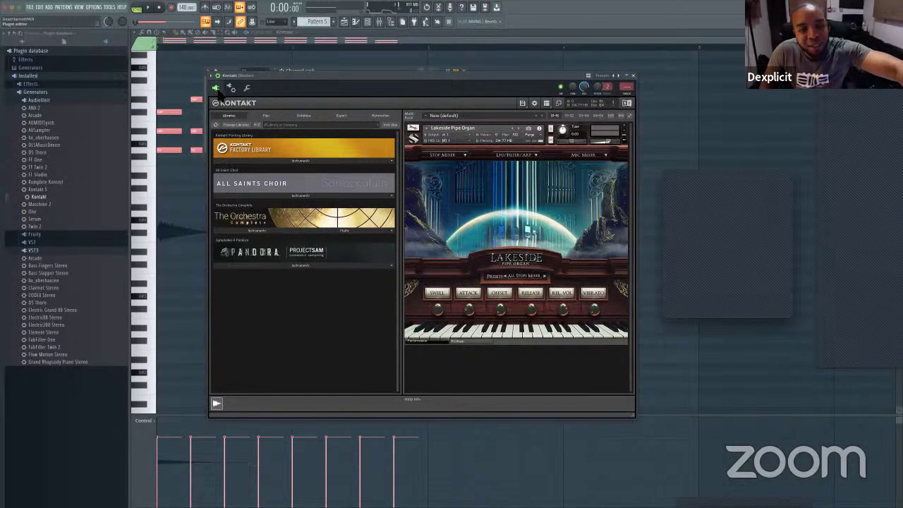
pyautogui.click(246, 88)
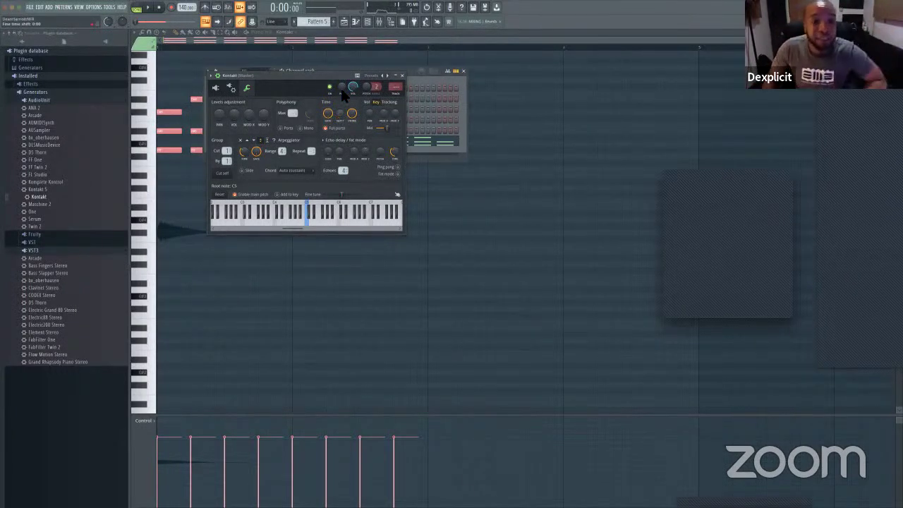
pyautogui.press('space')
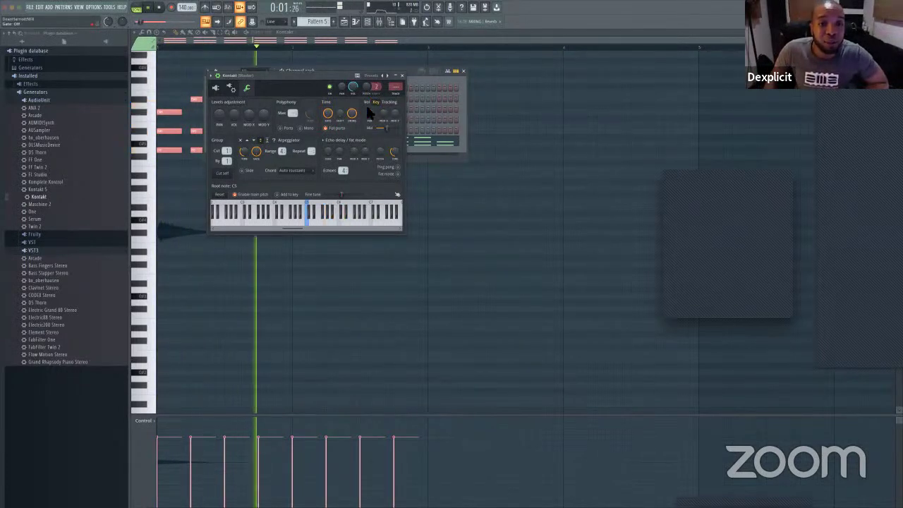
pyautogui.click(402, 74)
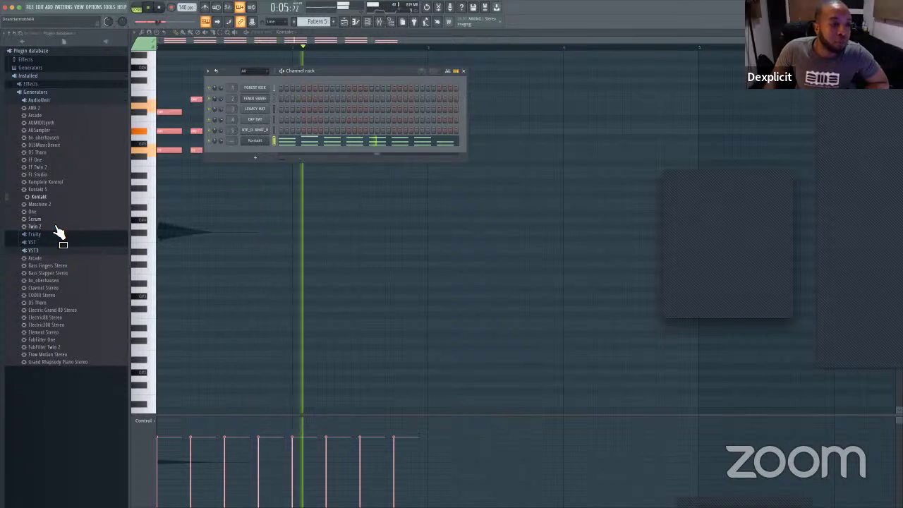
# Step: Stop playback and open the _808 folder inside the True_Samples_DaBaby_Trap pack's _DRUM_HITS samples
pyautogui.press('space')
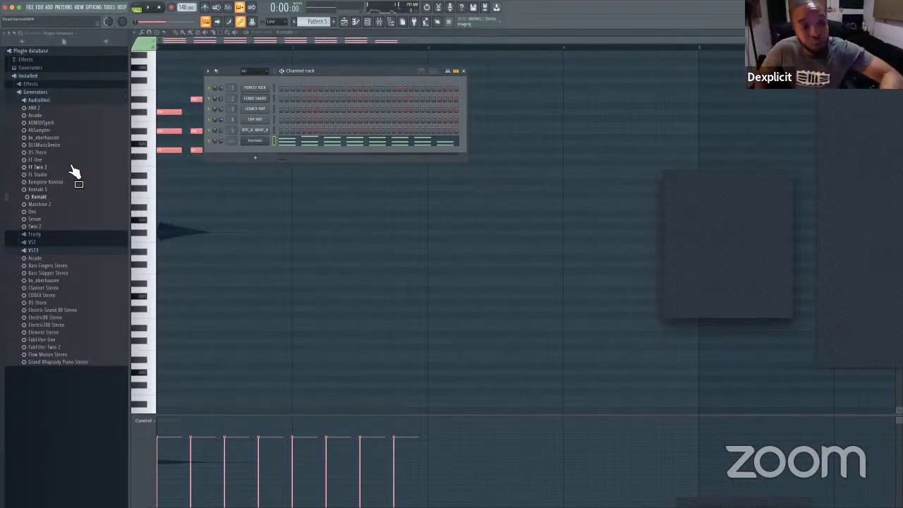
pyautogui.click(22, 41)
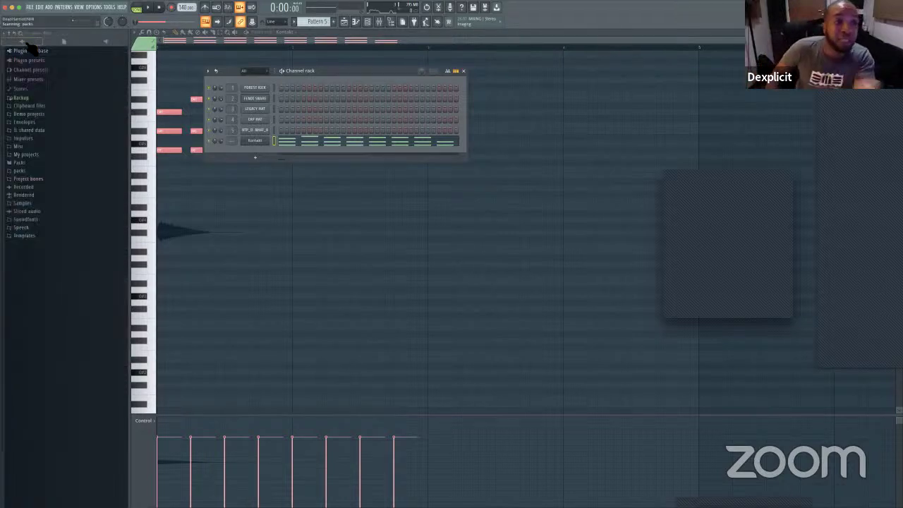
pyautogui.scroll(-20, 75, 287)
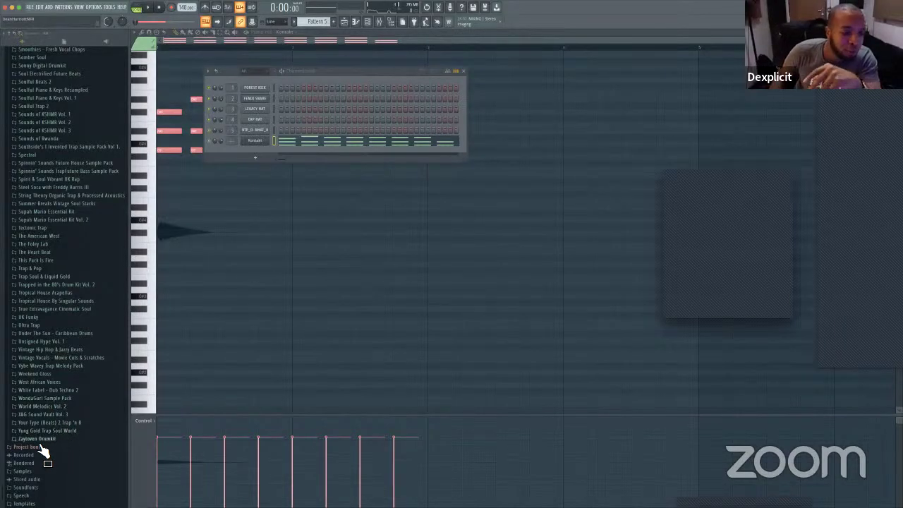
pyautogui.click(50, 471)
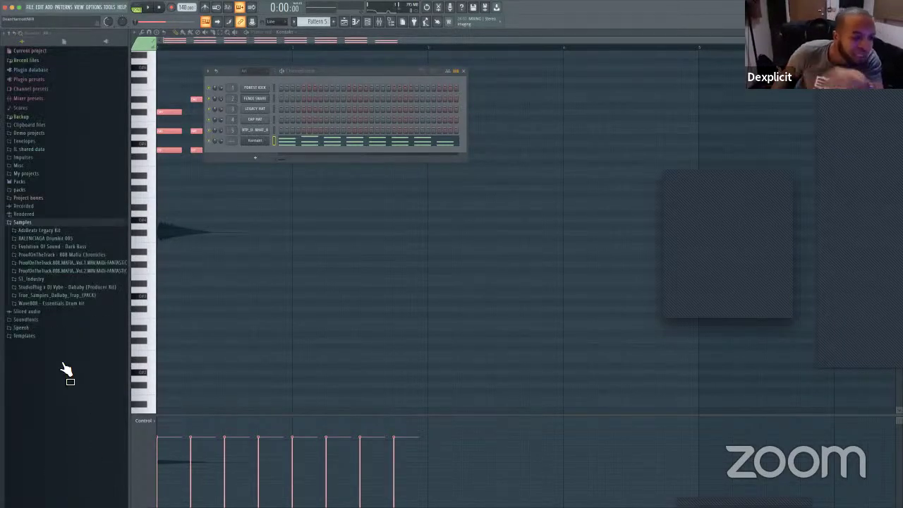
pyautogui.click(64, 296)
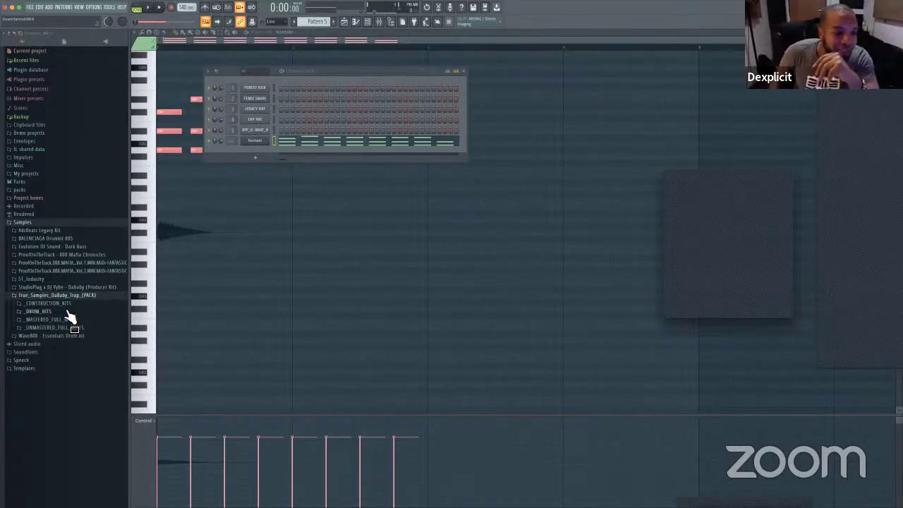
pyautogui.click(58, 312)
pyautogui.click(61, 321)
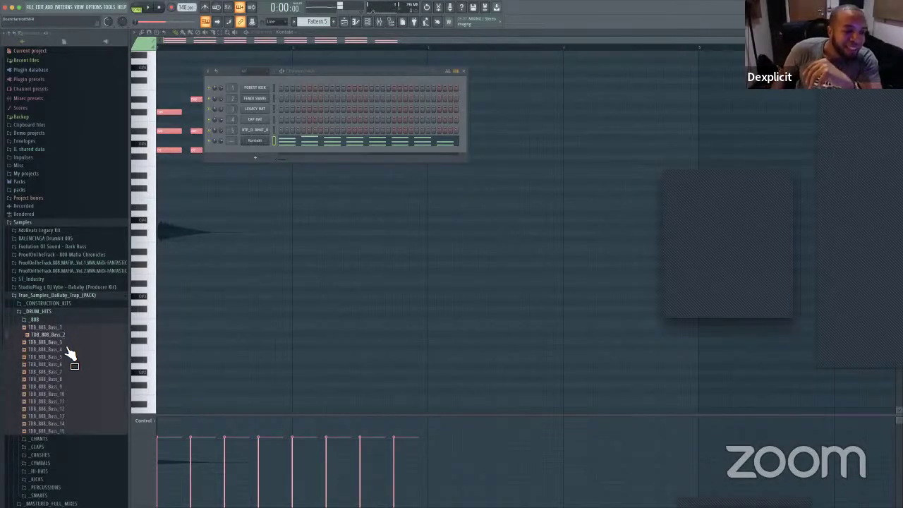
# Step: Preview TDB_808_Bass_14 and TDB_808_Bass_11, and add TDB_808_Bass_11 as a new channel below Kontakt
pyautogui.click(63, 425)
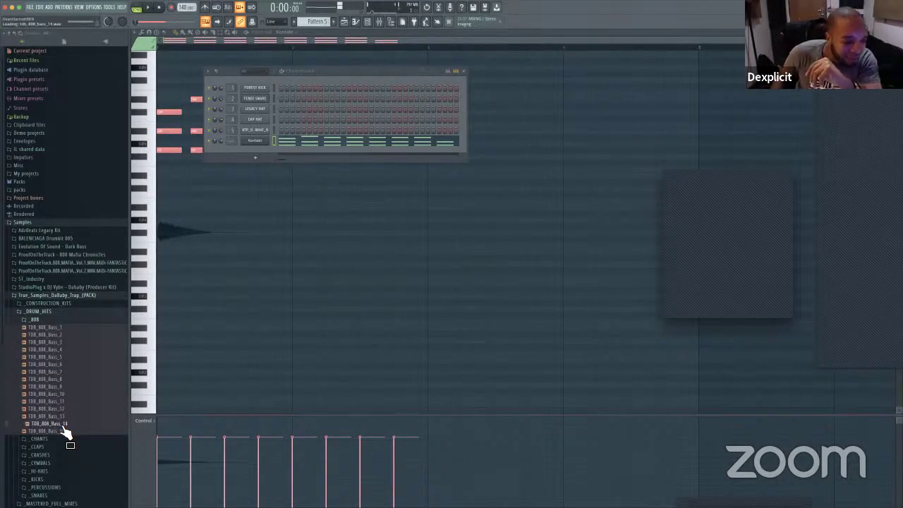
pyautogui.click(60, 402)
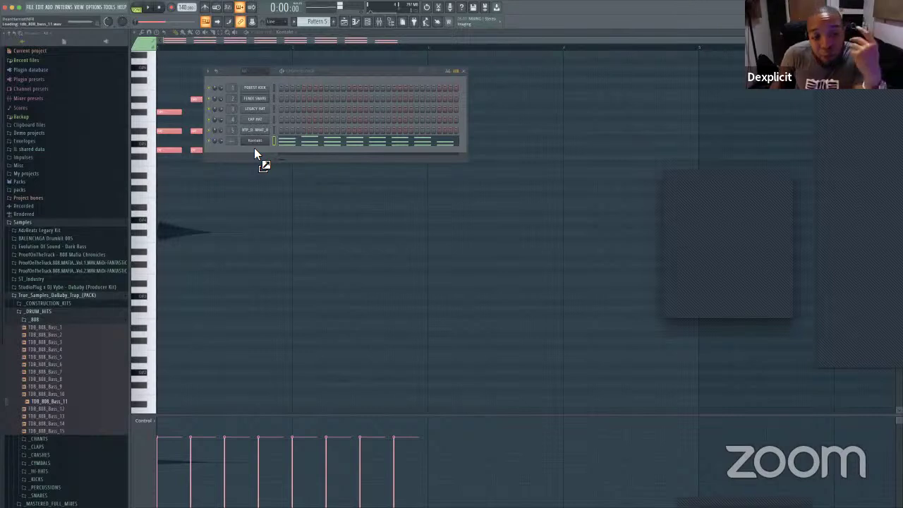
pyautogui.moveTo(254, 148); pyautogui.dragTo(254, 146)
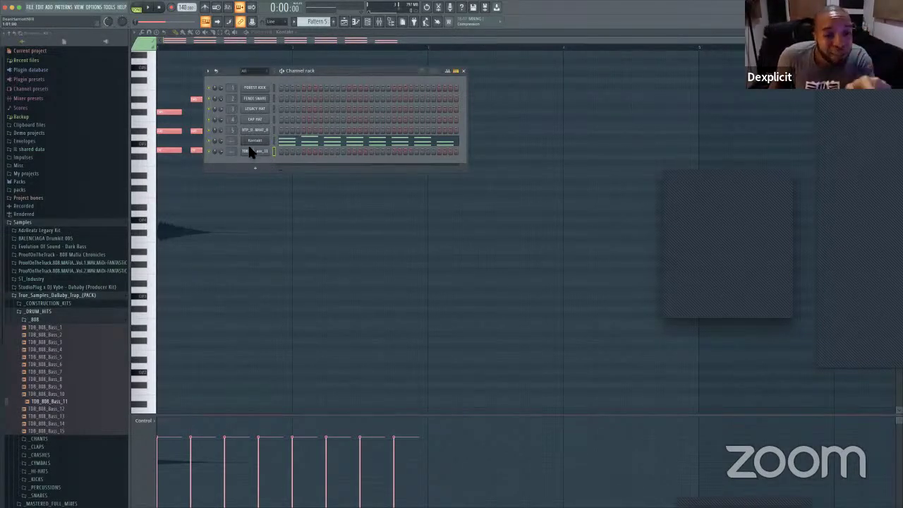
# Step: Open TDB_808_Bass_11's channel settings, normalize the sample, and preview it
pyautogui.click(253, 150)
pyautogui.moveTo(271, 235)
pyautogui.mouseDown()
pyautogui.moveTo(258, 237)
pyautogui.moveTo(283, 227)
pyautogui.mouseUp()
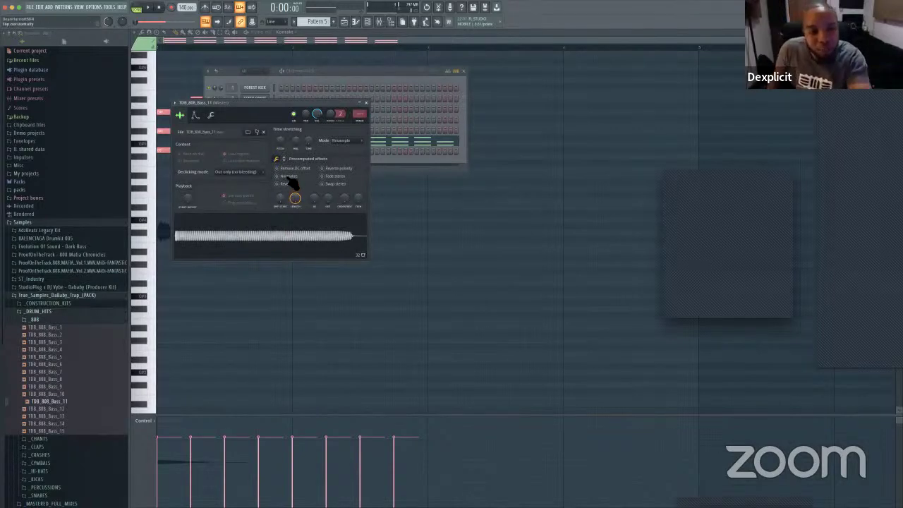
pyautogui.click(288, 178)
pyautogui.click(301, 232)
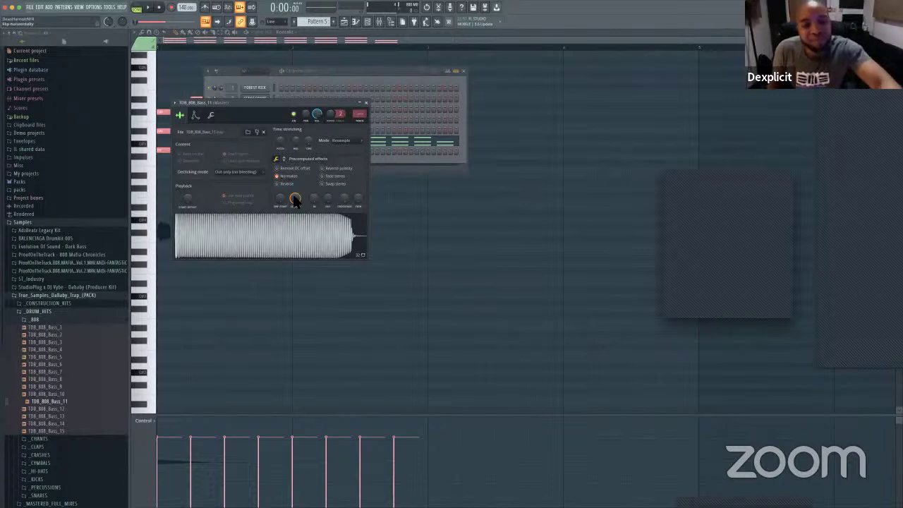
# Step: Try the Reverse and Reverse polarity effects on the 808 sample, turning each one back off
pyautogui.moveTo(304, 104); pyautogui.dragTo(384, 142)
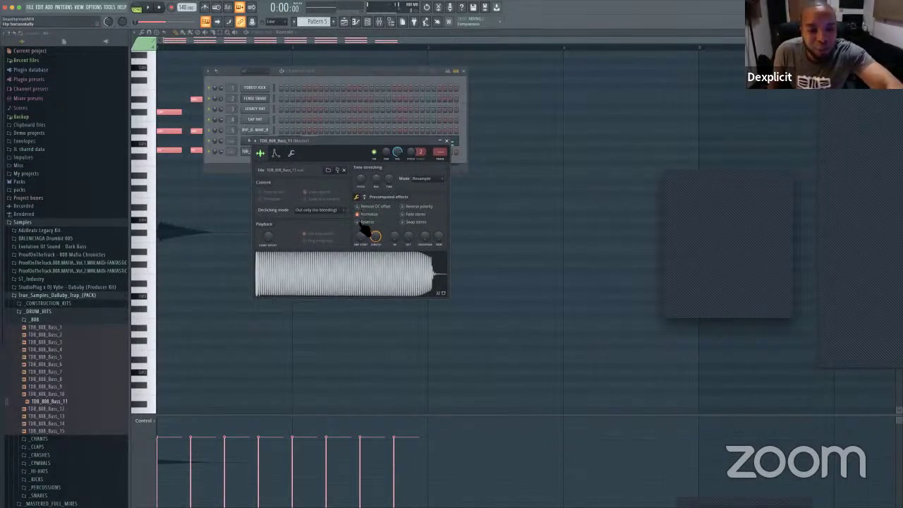
pyautogui.click(360, 222)
pyautogui.click(366, 275)
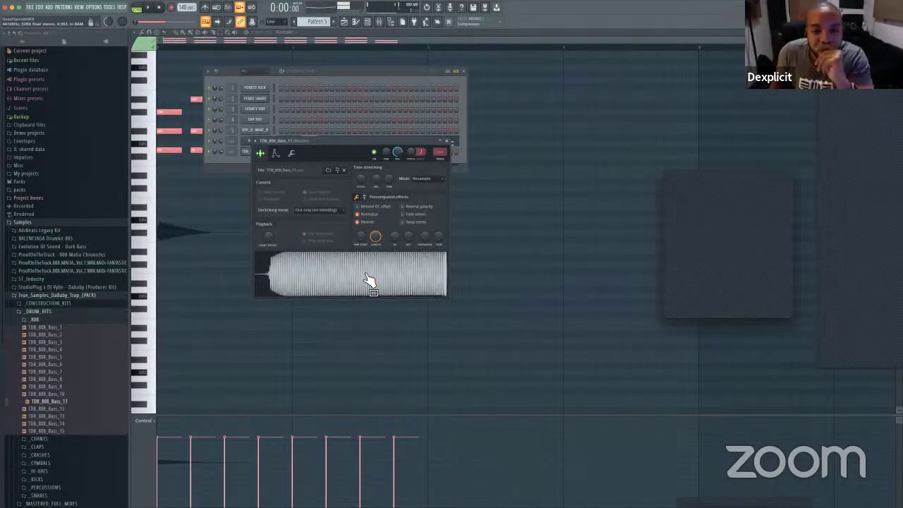
pyautogui.click(363, 223)
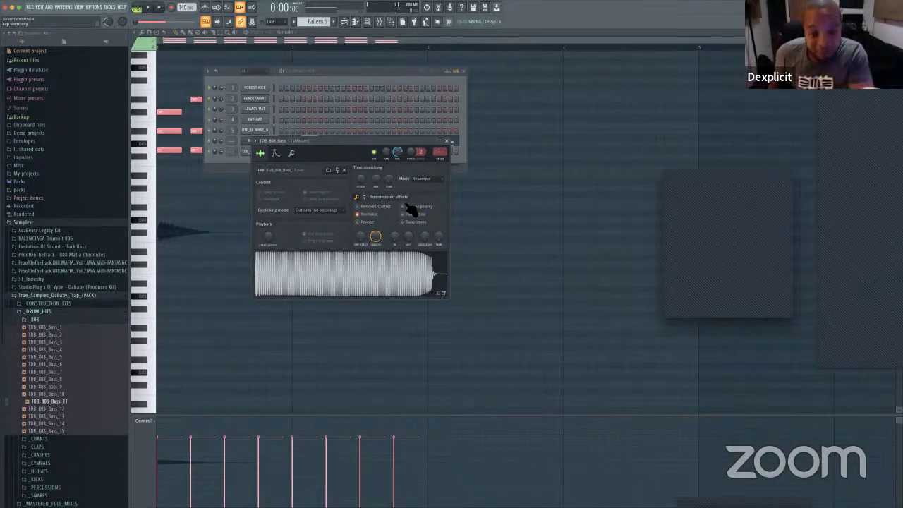
pyautogui.moveTo(356, 141); pyautogui.dragTo(433, 166)
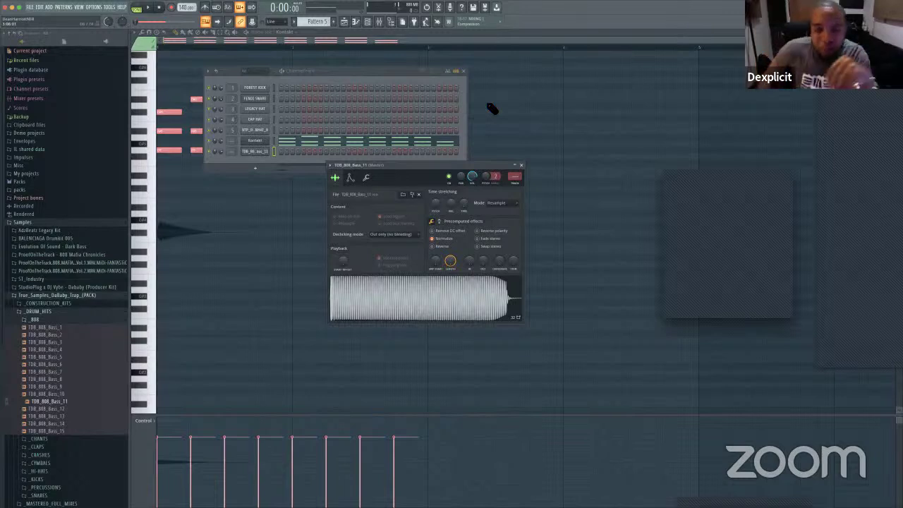
pyautogui.click(477, 231)
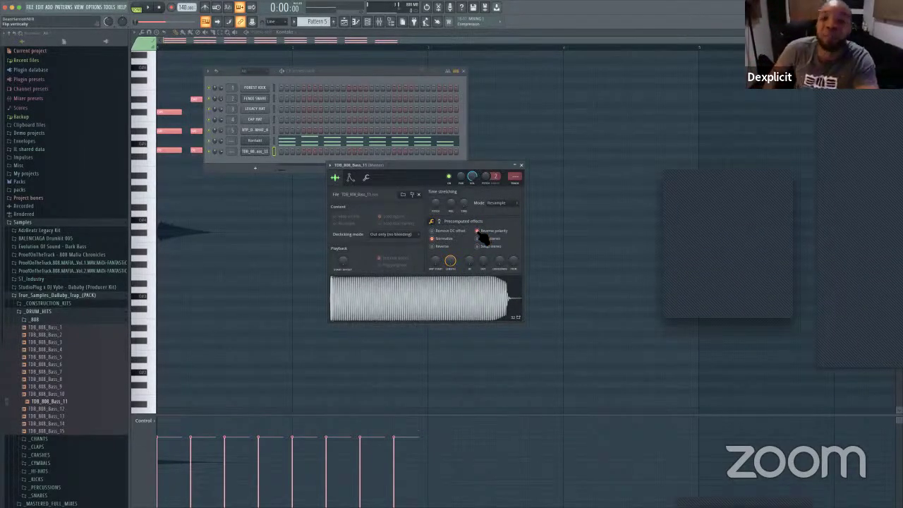
pyautogui.click(478, 232)
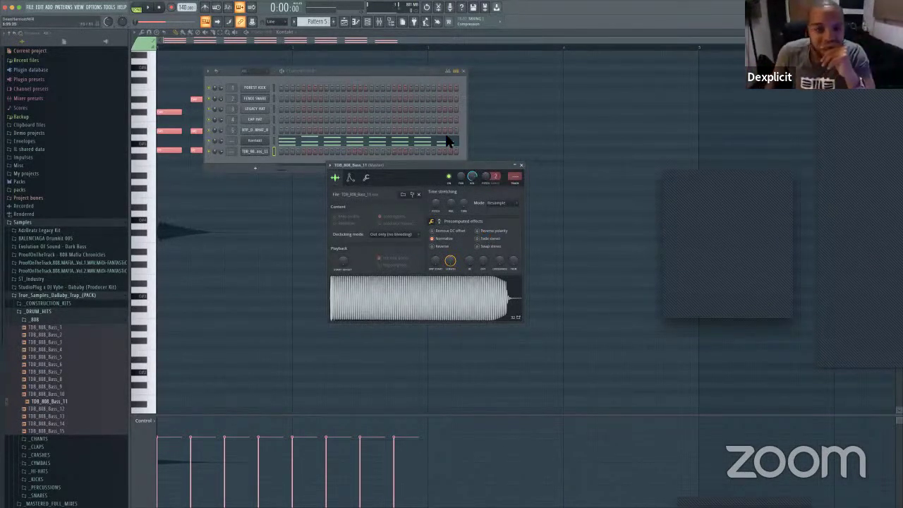
# Step: Move the 808's settings window clear of the channel rack while playing Pattern 5, and stop playback
pyautogui.moveTo(399, 166); pyautogui.dragTo(427, 216)
pyautogui.press('space')
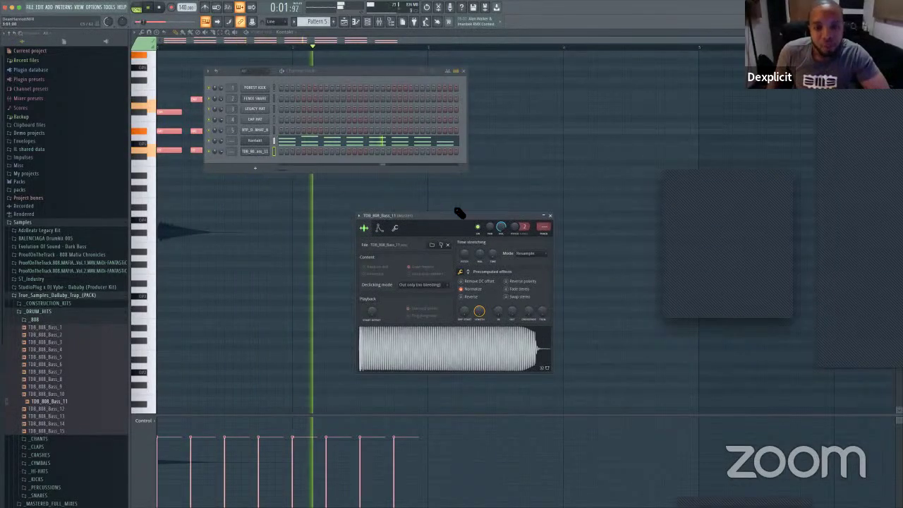
pyautogui.moveTo(459, 215); pyautogui.dragTo(419, 183)
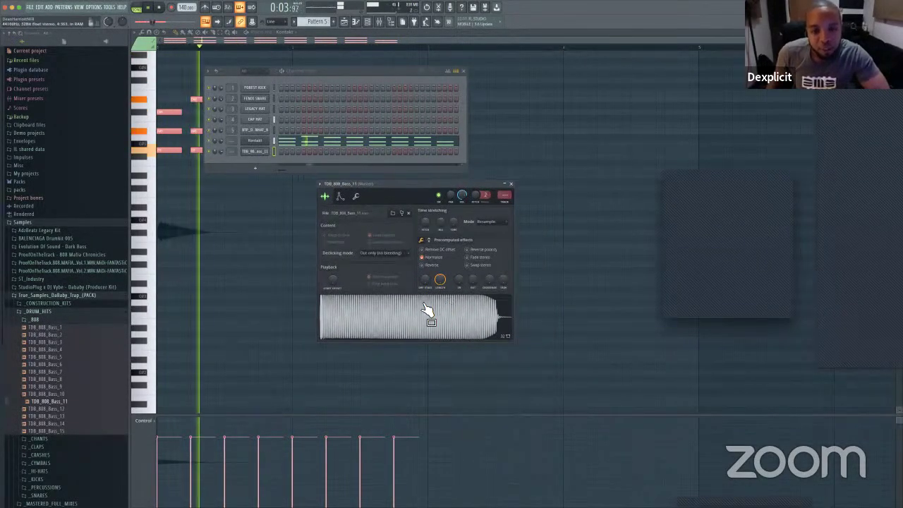
pyautogui.press('space')
# Step: Open TDB_808_Bass_11 in the piano roll, place a three-step note at the pattern's start below the Kontakt chords, and play it
pyautogui.rightClick(268, 150)
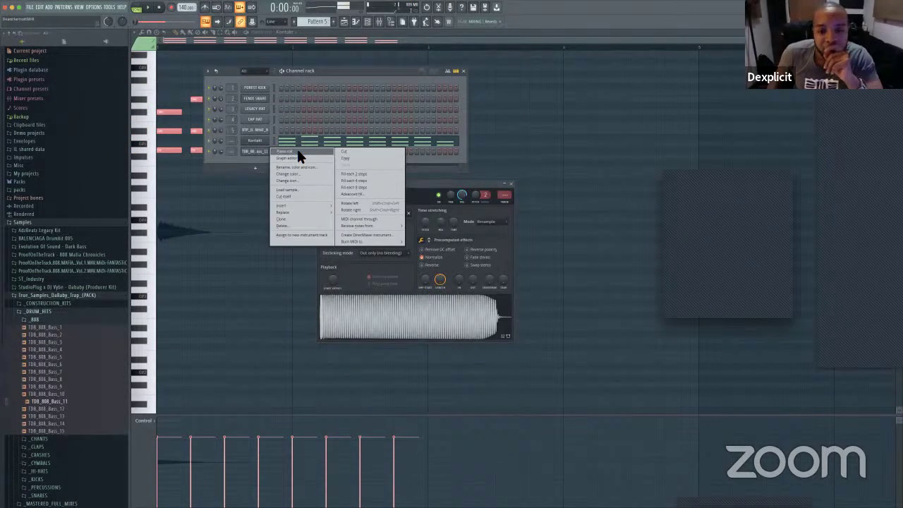
pyautogui.click(297, 150)
pyautogui.press('space')
pyautogui.press('space')
pyautogui.click(158, 176)
pyautogui.moveTo(152, 178)
pyautogui.mouseDown()
pyautogui.moveTo(137, 315)
pyautogui.moveTo(137, 295)
pyautogui.moveTo(165, 261)
pyautogui.moveTo(171, 236)
pyautogui.moveTo(167, 193)
pyautogui.moveTo(163, 255)
pyautogui.moveTo(167, 174)
pyautogui.mouseUp()
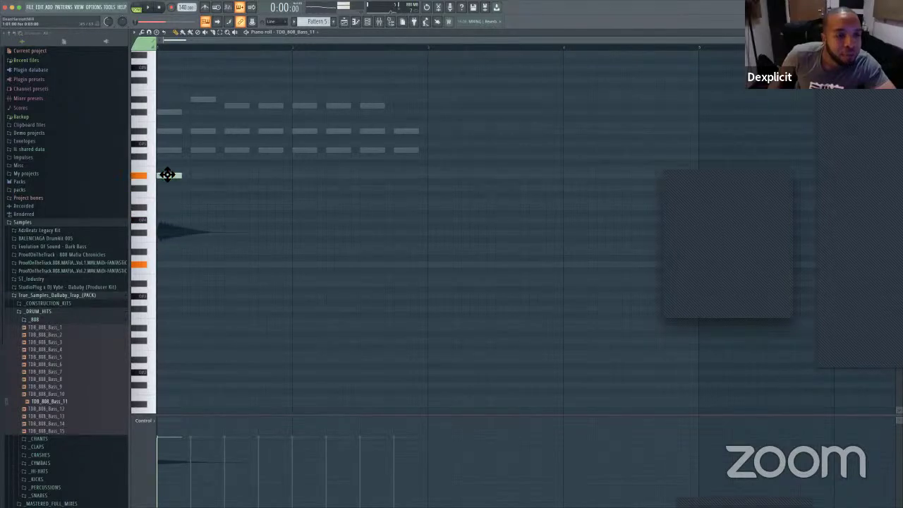
pyautogui.scroll(-3, 286, 229)
pyautogui.scroll(4, 286, 229)
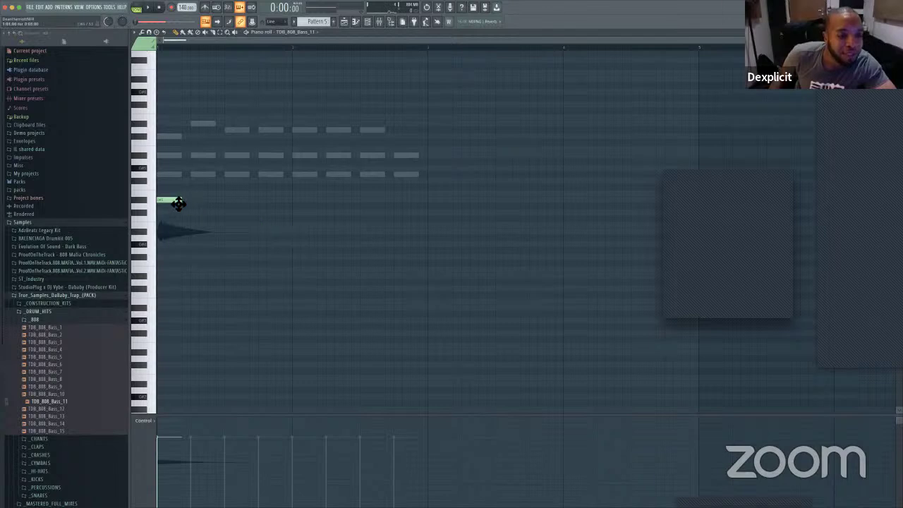
pyautogui.press('space')
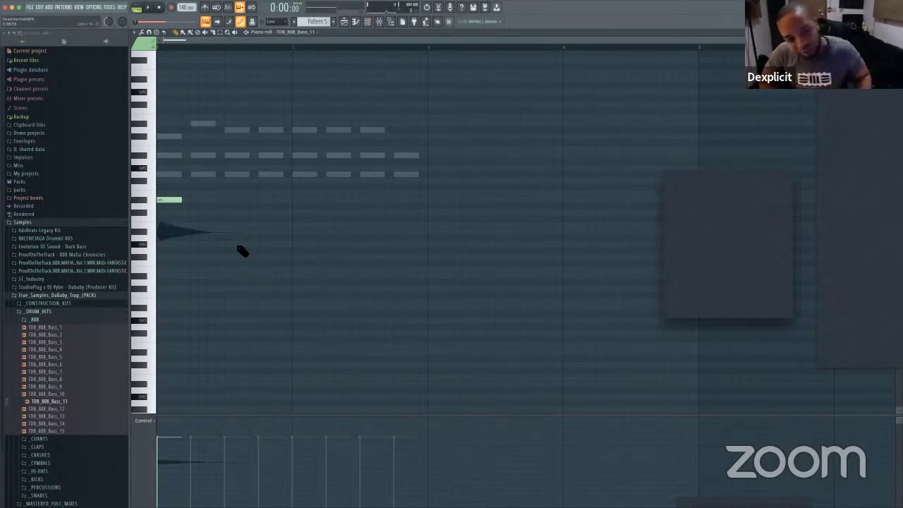
pyautogui.press('space')
pyautogui.press('space')
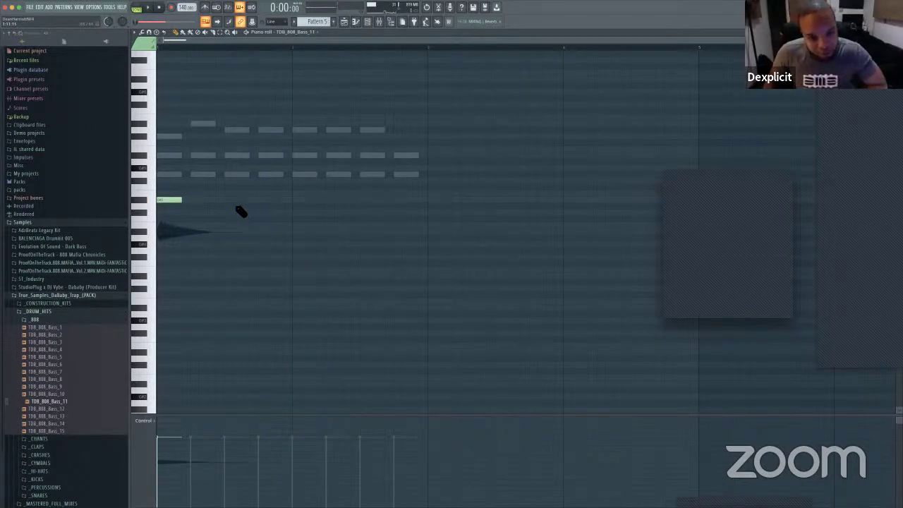
# Step: Bring back the channel rack, show the 808's miscellaneous functions, and move its settings window below the rack
pyautogui.click(366, 21)
pyautogui.click(261, 151)
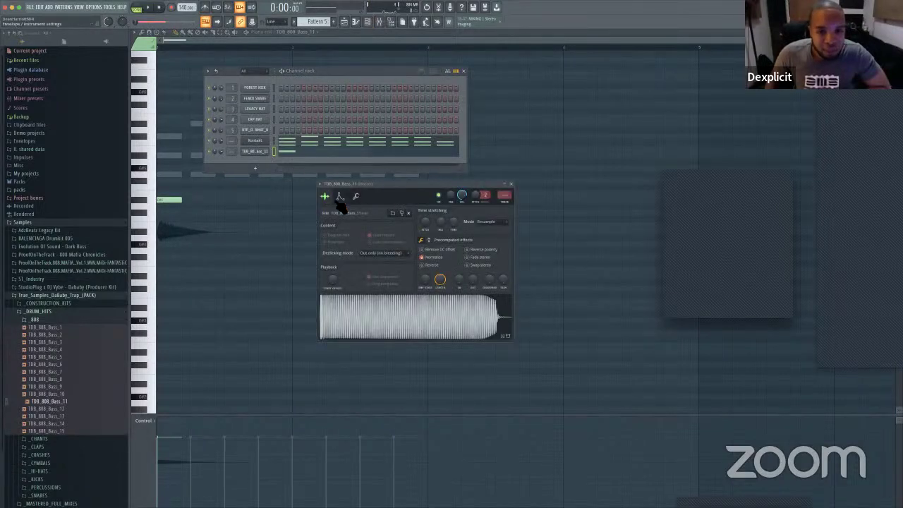
pyautogui.moveTo(363, 189); pyautogui.dragTo(295, 118)
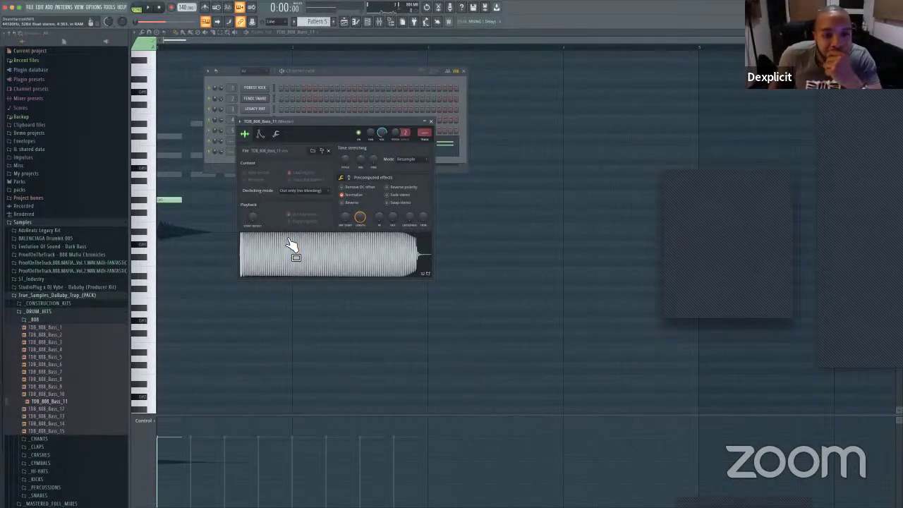
pyautogui.click(276, 134)
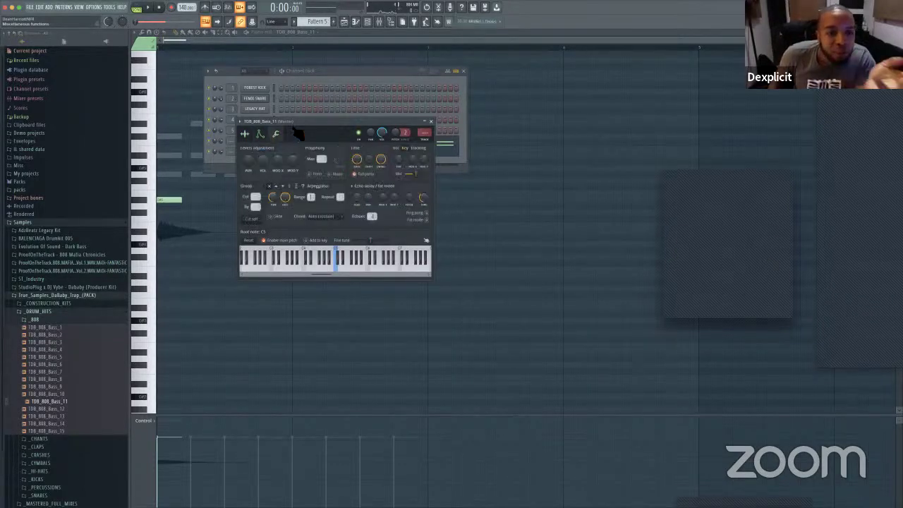
pyautogui.moveTo(295, 122); pyautogui.dragTo(468, 189)
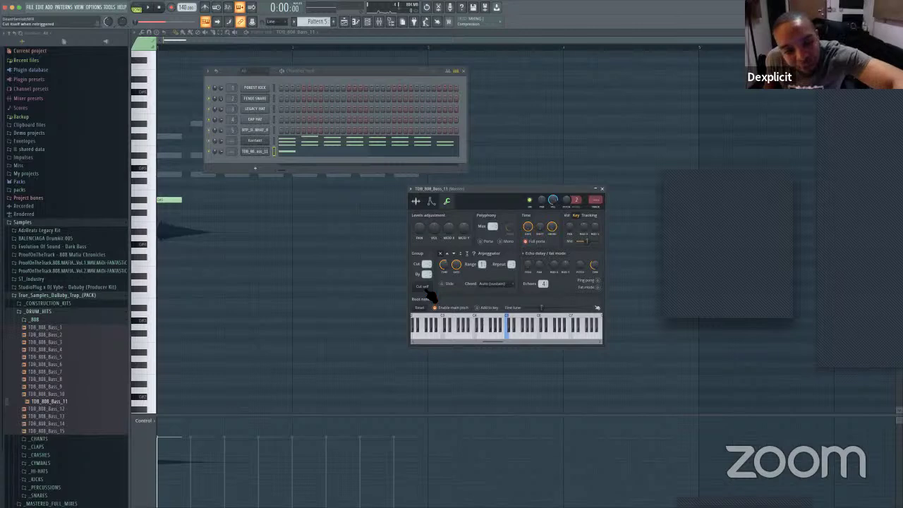
# Step: Add a second 808 note under the third chord, raise it to that chord's top note, and play the pattern
pyautogui.click(365, 157)
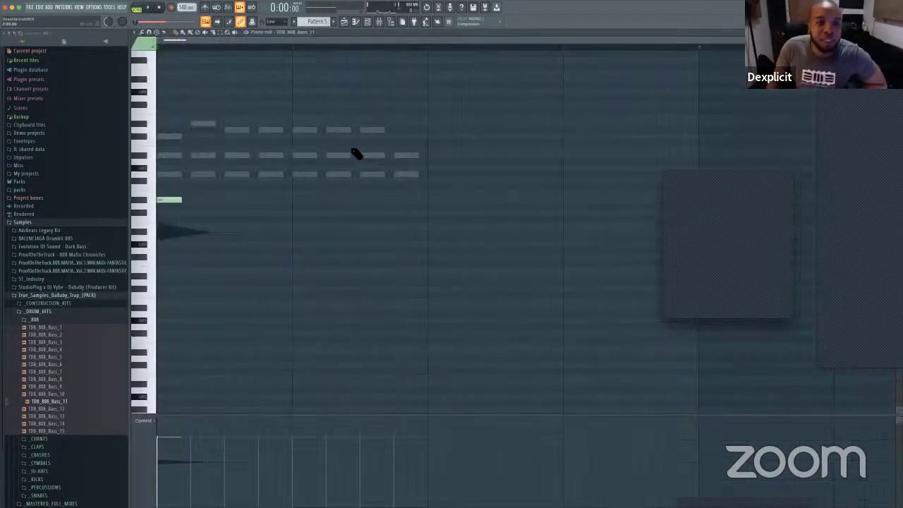
pyautogui.click(229, 200)
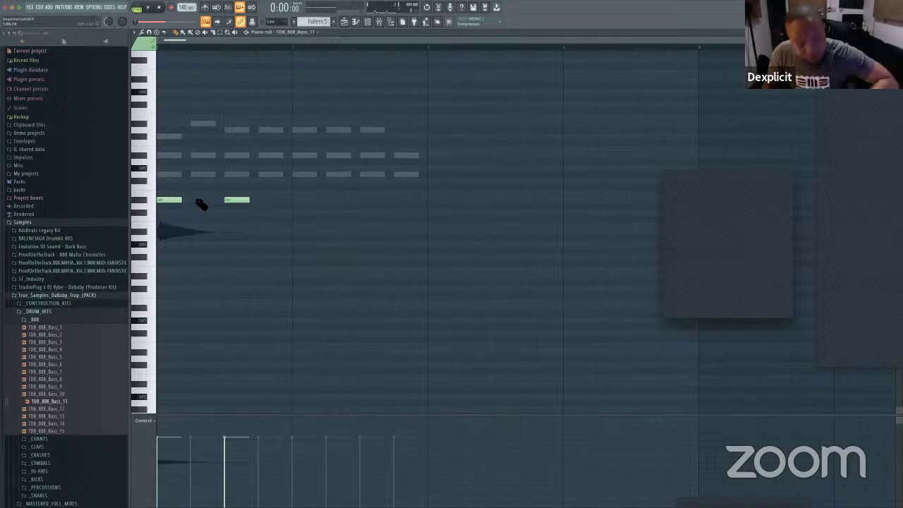
pyautogui.moveTo(239, 205); pyautogui.dragTo(235, 134)
pyautogui.press('space')
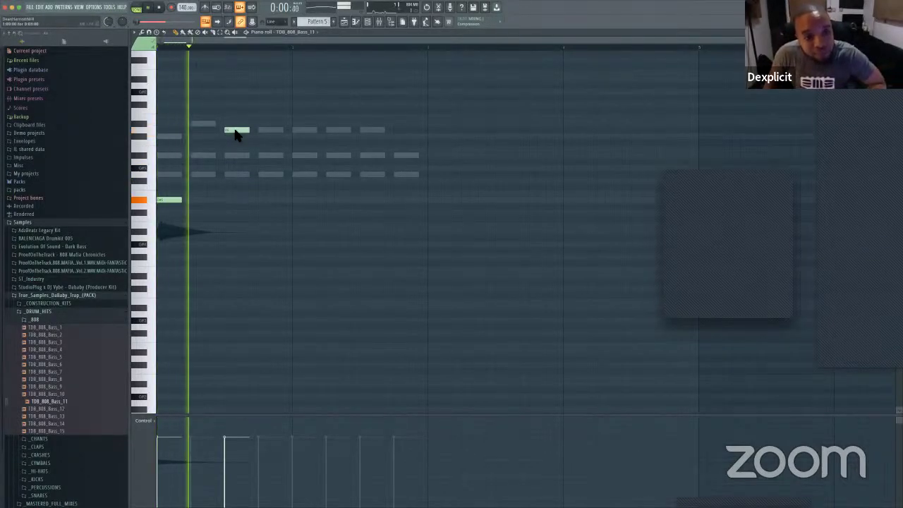
pyautogui.press('space')
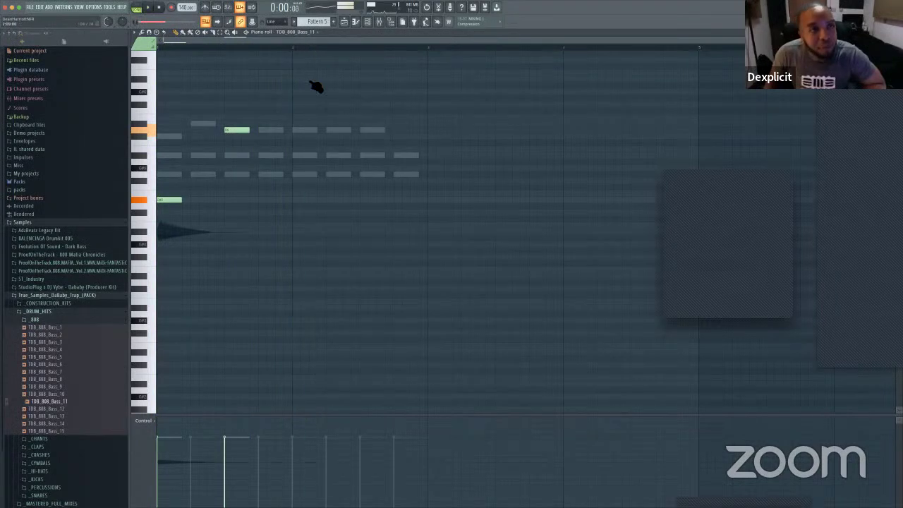
# Step: Bring back the channel rack, reopen the 808's settings, and make the bass cut itself
pyautogui.click(370, 22)
pyautogui.press('space')
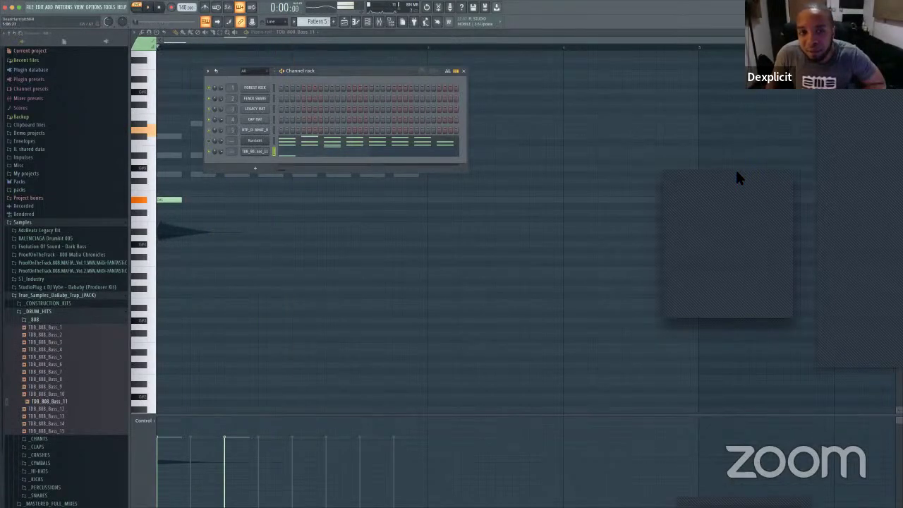
pyautogui.click(262, 151)
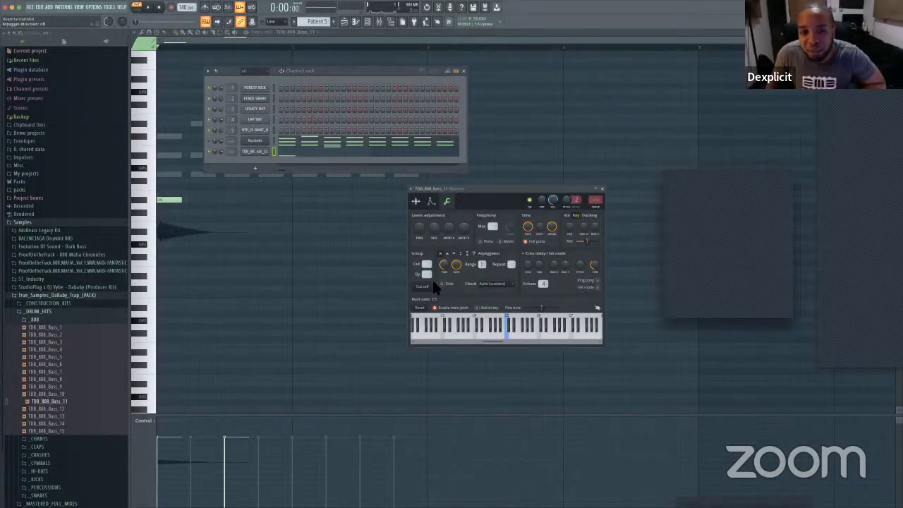
pyautogui.click(265, 152)
pyautogui.click(265, 152)
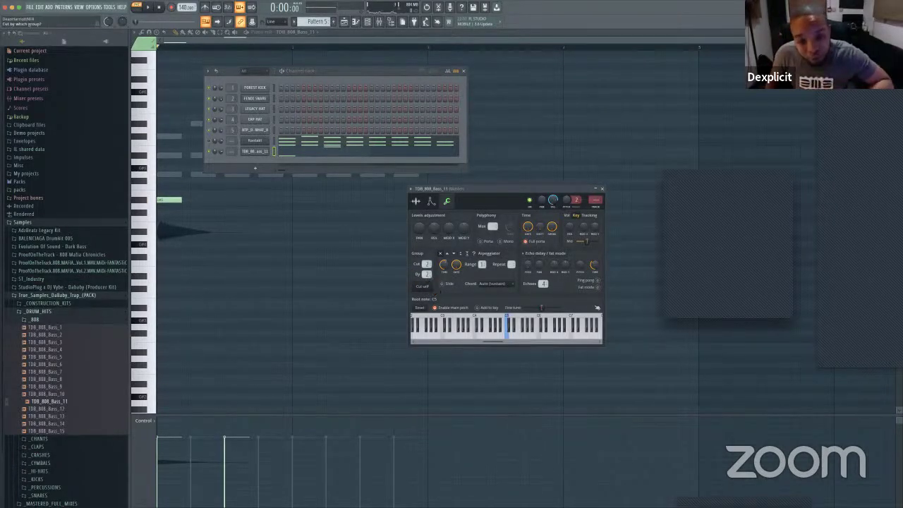
# Step: Reapply the 808's self-cut and play the pattern to hear the bass notes cutting each other
pyautogui.press('space')
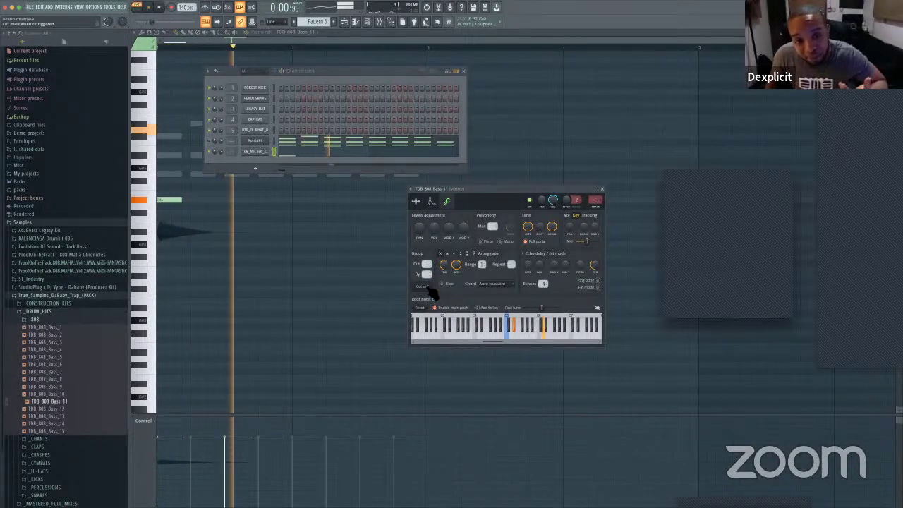
pyautogui.press('space')
pyautogui.click(426, 287)
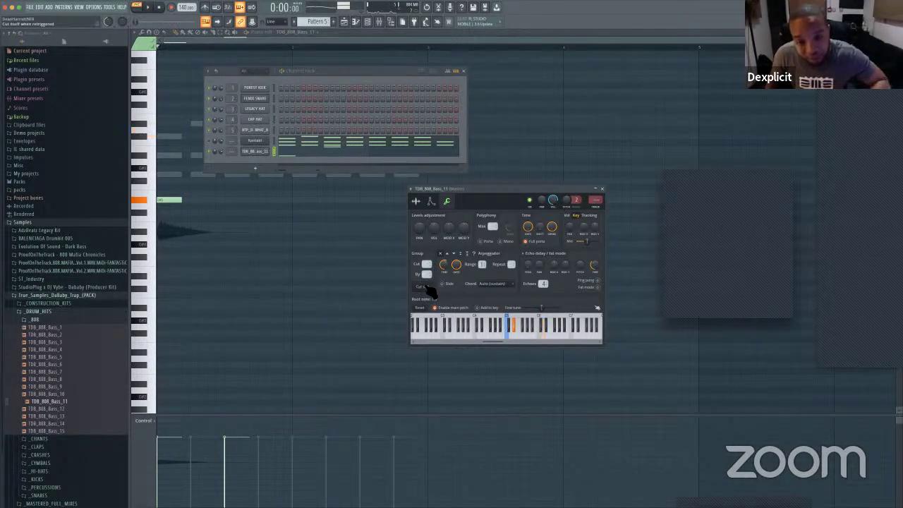
pyautogui.press('space')
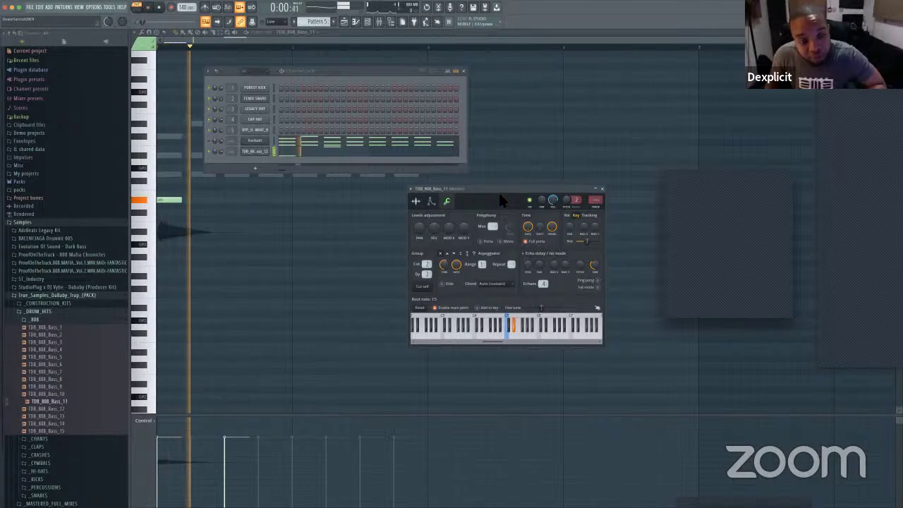
pyautogui.press('space')
# Step: Look through the 808's envelope, sample and miscellaneous settings, finishing on the sample settings
pyautogui.click(431, 201)
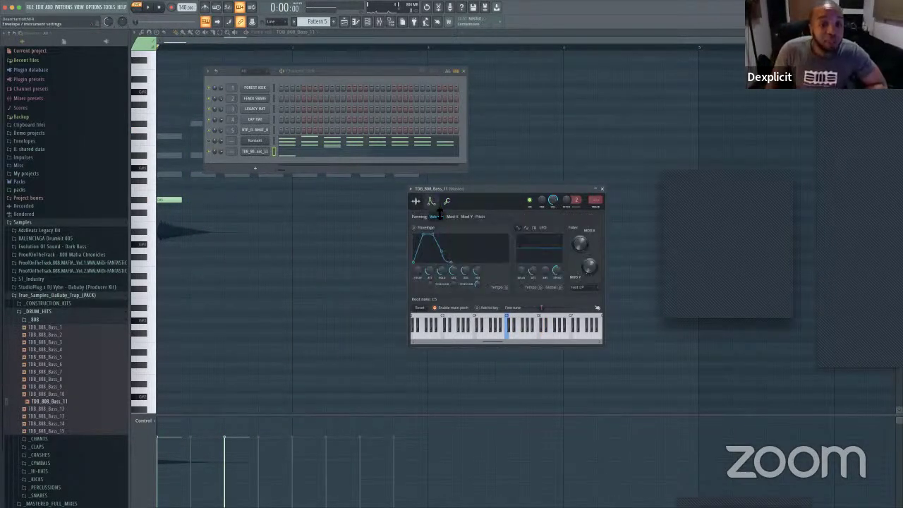
pyautogui.click(416, 202)
pyautogui.click(431, 202)
pyautogui.click(447, 202)
pyautogui.click(432, 202)
pyautogui.click(446, 202)
pyautogui.click(431, 202)
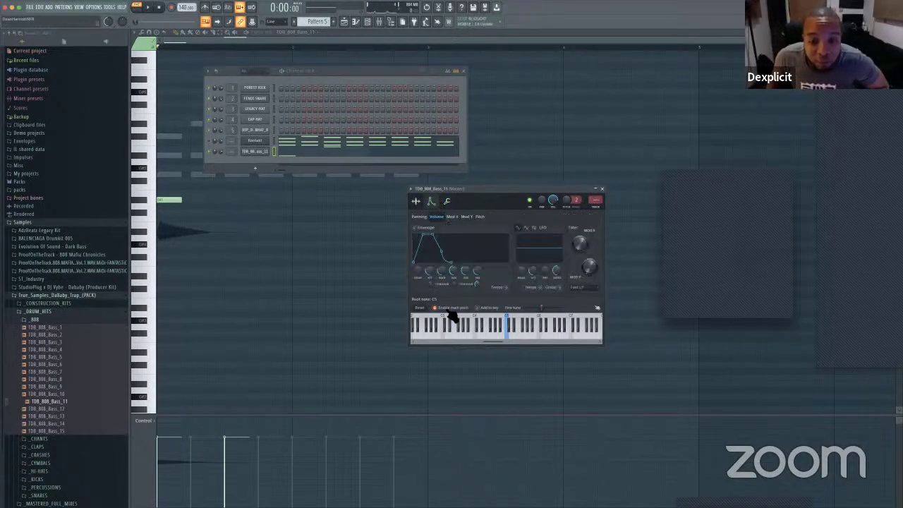
pyautogui.click(416, 203)
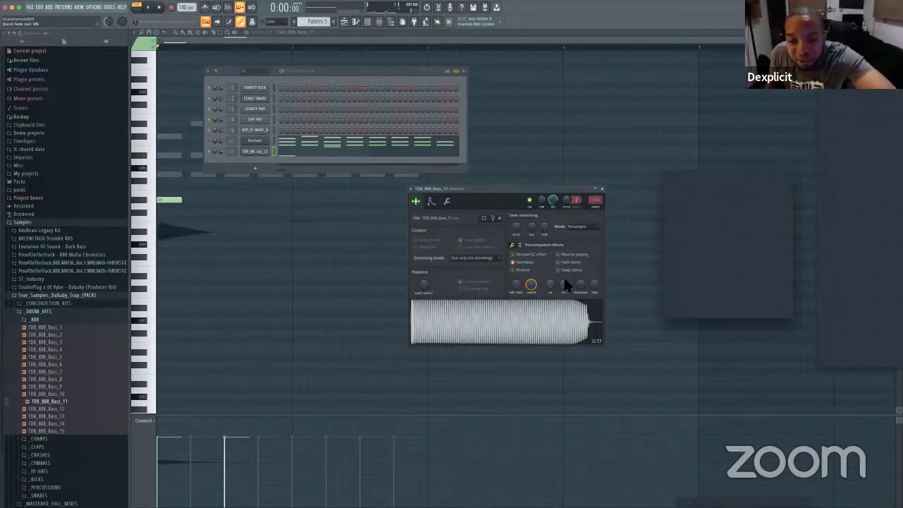
# Step: Adjust the 808 sample's quick fade-out and enable its volume envelope, keeping its settings window open
pyautogui.moveTo(562, 282)
pyautogui.mouseDown()
pyautogui.moveTo(562, 261)
pyautogui.moveTo(556, 287)
pyautogui.moveTo(550, 261)
pyautogui.moveTo(551, 285)
pyautogui.moveTo(564, 271)
pyautogui.moveTo(564, 293)
pyautogui.moveTo(565, 268)
pyautogui.moveTo(565, 289)
pyautogui.mouseUp()
pyautogui.click(431, 201)
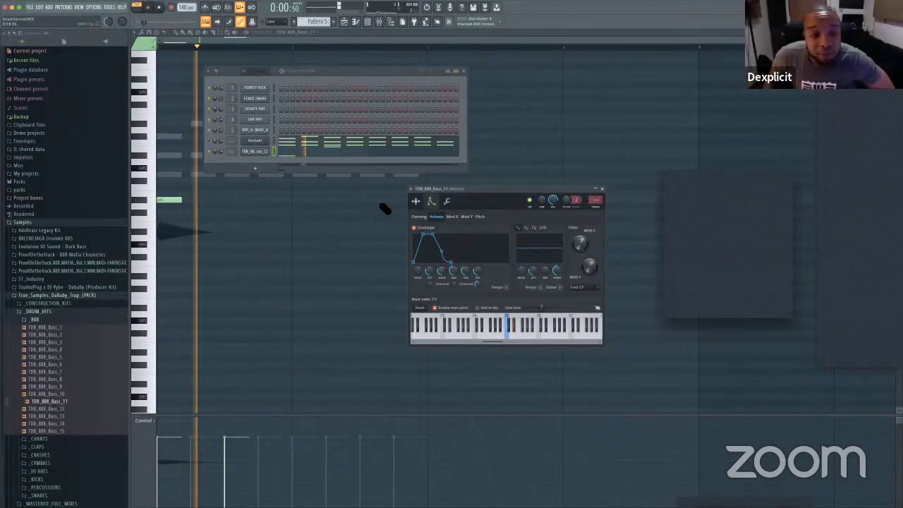
pyautogui.click(220, 150)
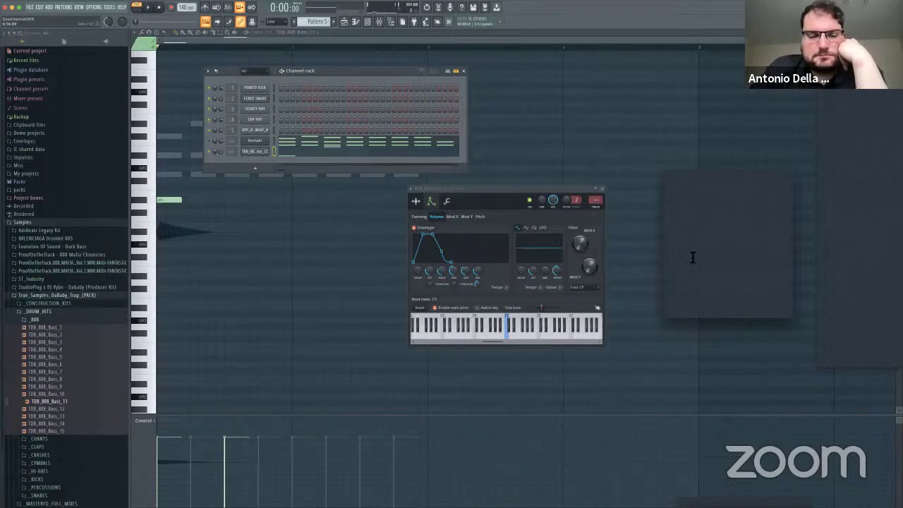
pyautogui.click(258, 153)
pyautogui.click(258, 153)
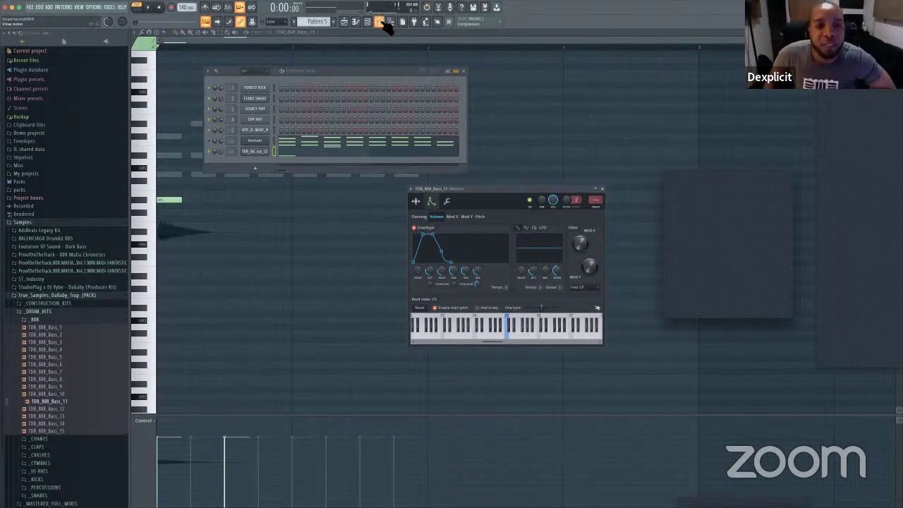
# Step: Route the 808 to mixer track 10, show the mixer, and shift it to expose the effect slots
pyautogui.moveTo(231, 152); pyautogui.dragTo(231, 144)
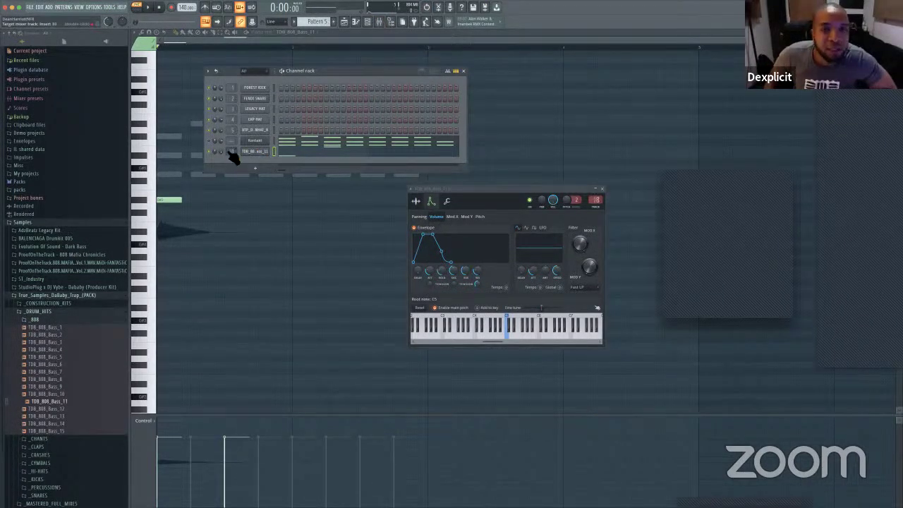
pyautogui.click(379, 21)
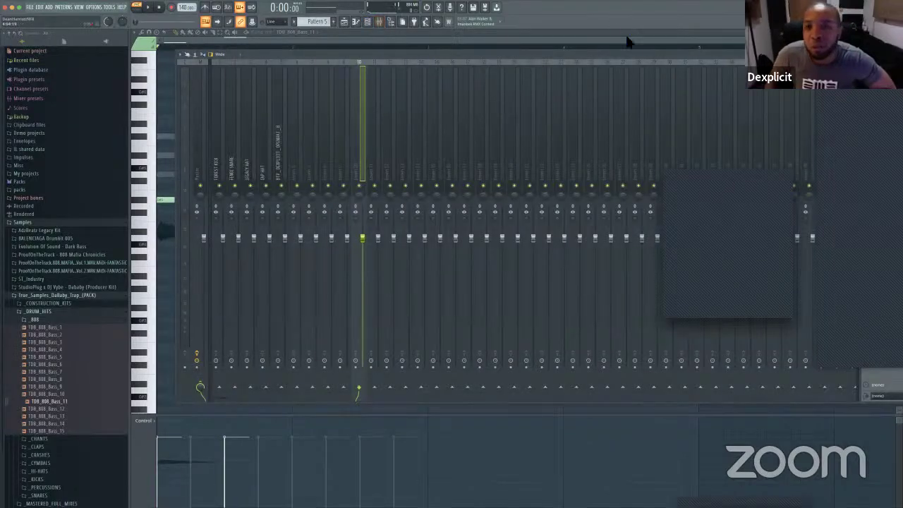
pyautogui.moveTo(611, 57); pyautogui.dragTo(533, 56)
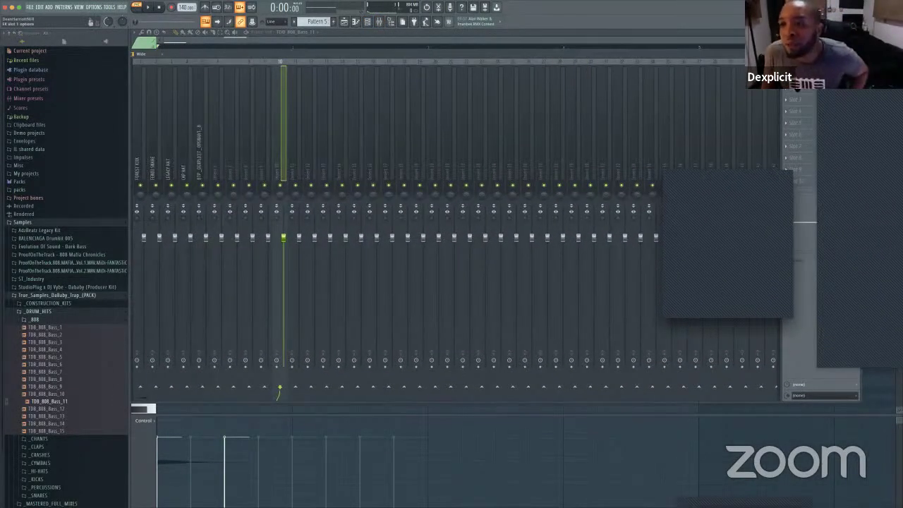
# Step: Insert Distructor on the 808's mixer track, play the bass through it, and reposition the effect window
pyautogui.click(789, 84)
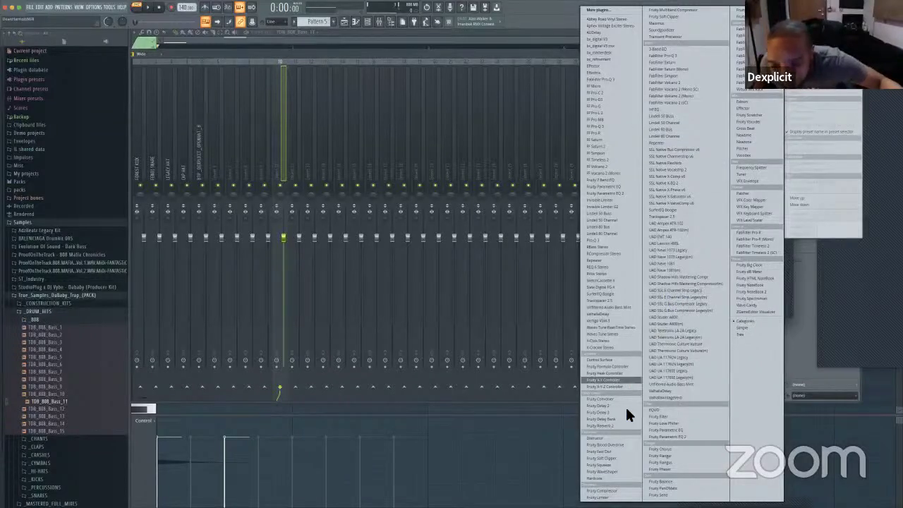
pyautogui.click(619, 438)
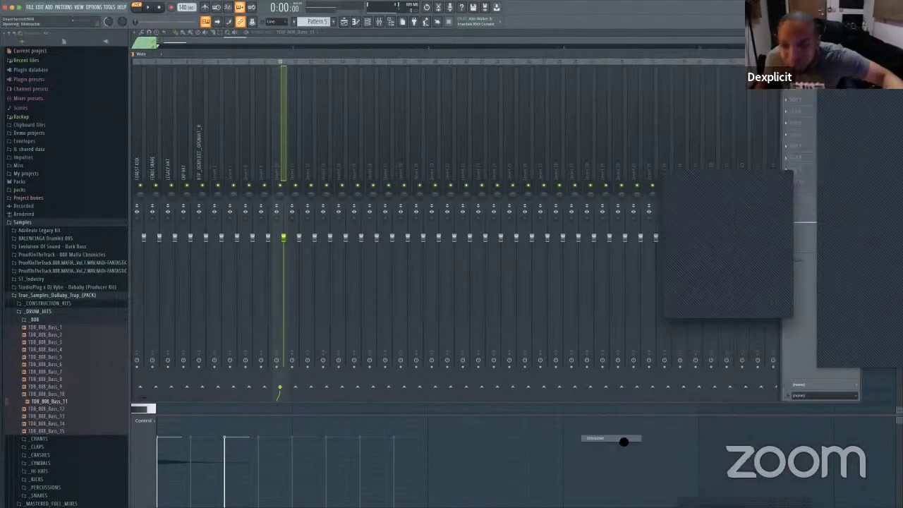
pyautogui.press('space')
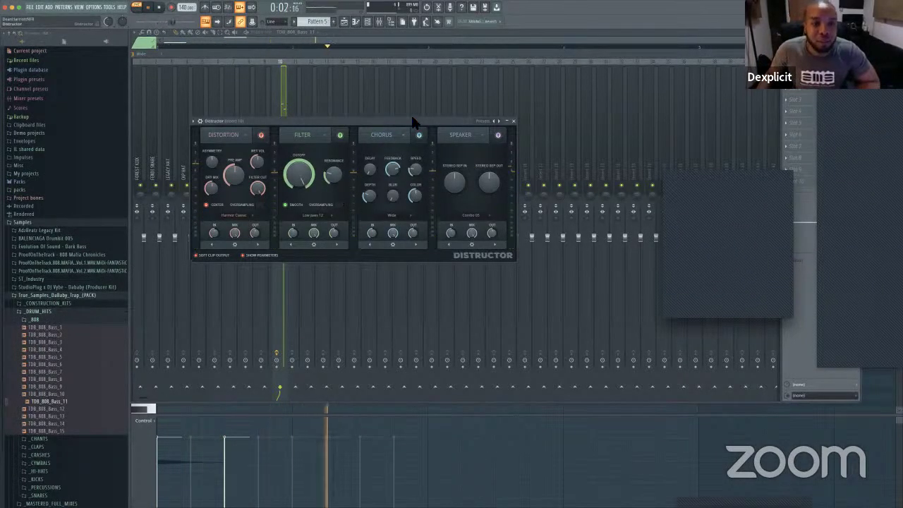
pyautogui.moveTo(374, 122); pyautogui.dragTo(427, 114)
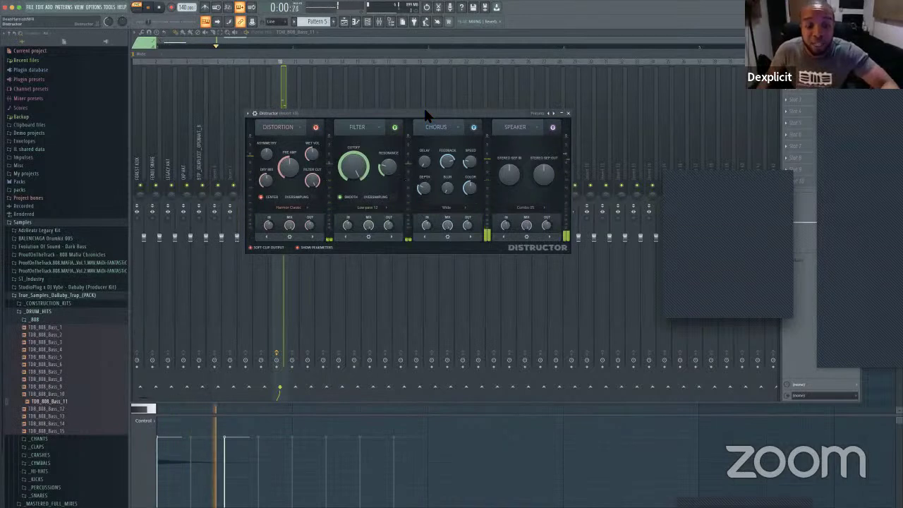
pyautogui.press('space')
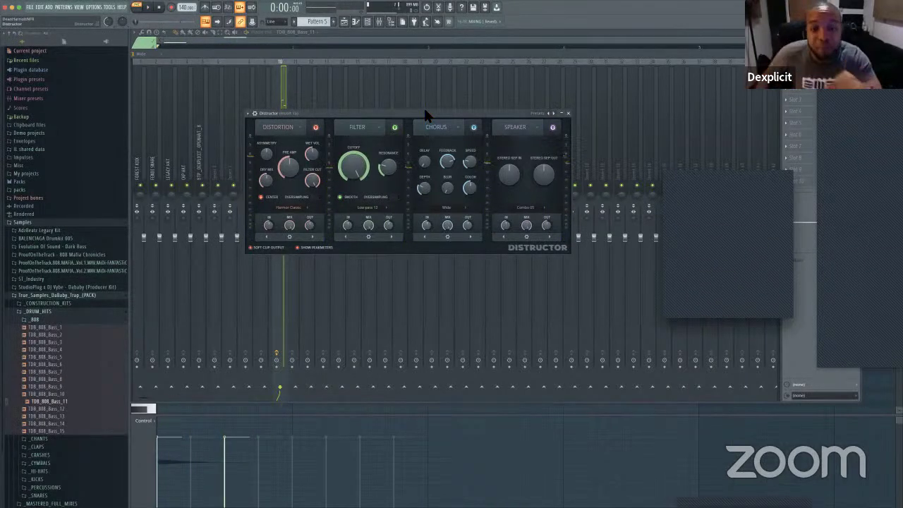
# Step: Return to the mixer, start playback, and insert FabFilter Pro-Q 3 after Distructor, centring its window over the mixer
pyautogui.click(361, 22)
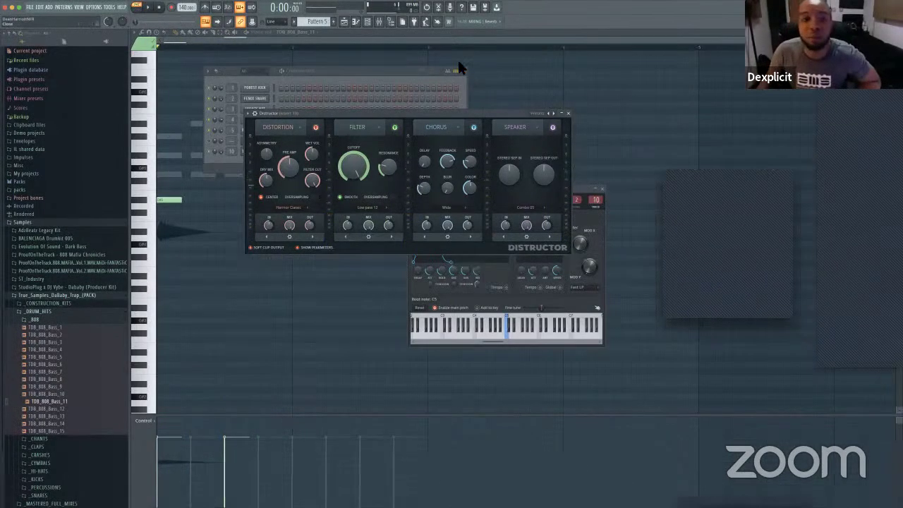
pyautogui.click(376, 22)
pyautogui.press('space')
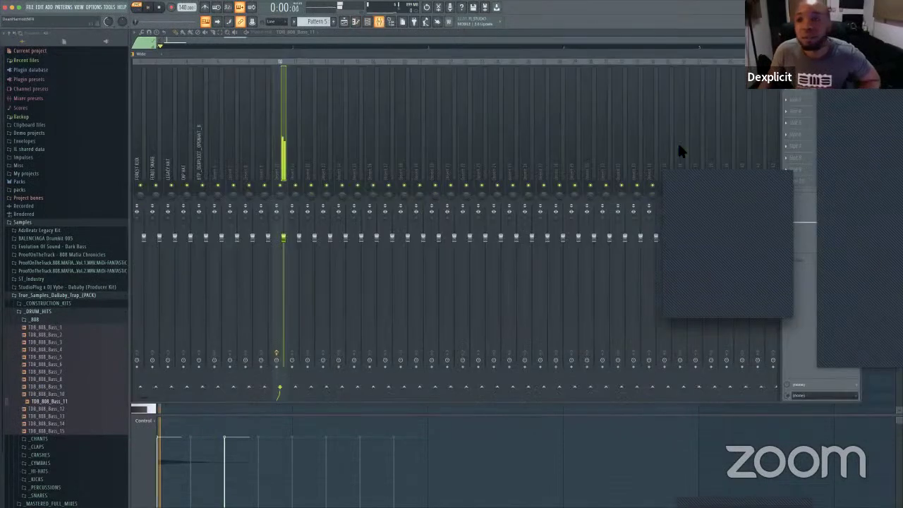
pyautogui.click(781, 89)
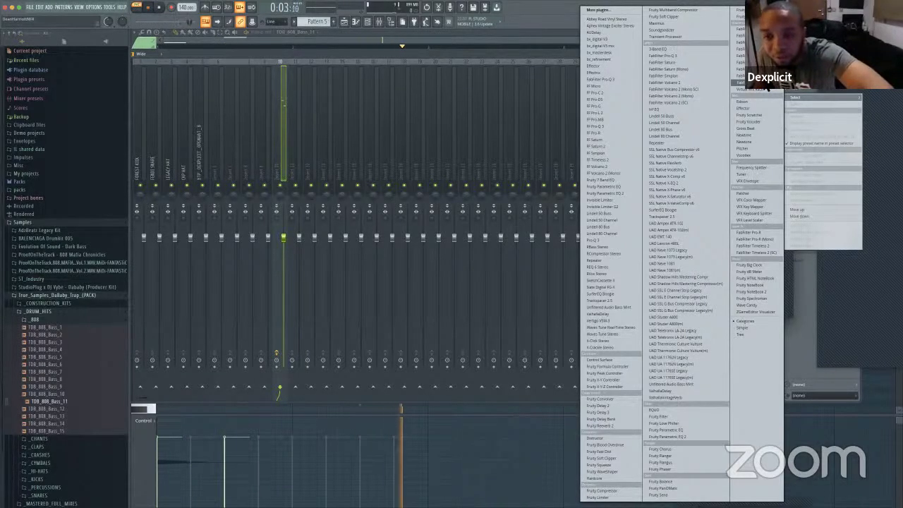
pyautogui.click(621, 126)
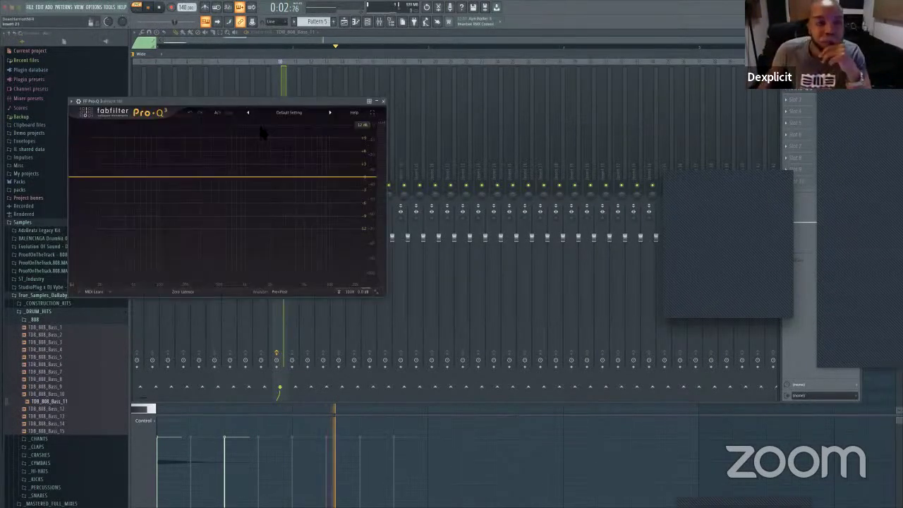
pyautogui.moveTo(252, 101); pyautogui.dragTo(416, 89)
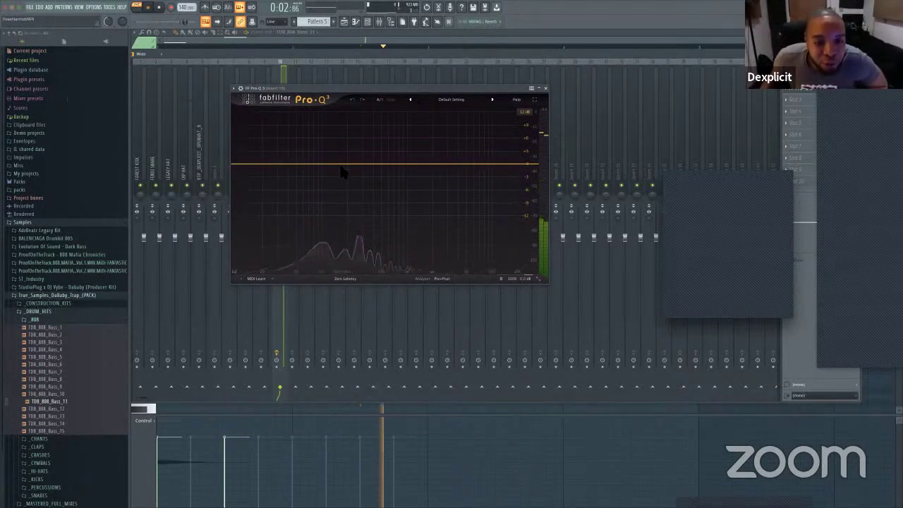
# Step: Freeze the Pro-Q 3 spectrum analyzer to capture the 808's frequency peaks during playback
pyautogui.click(441, 279)
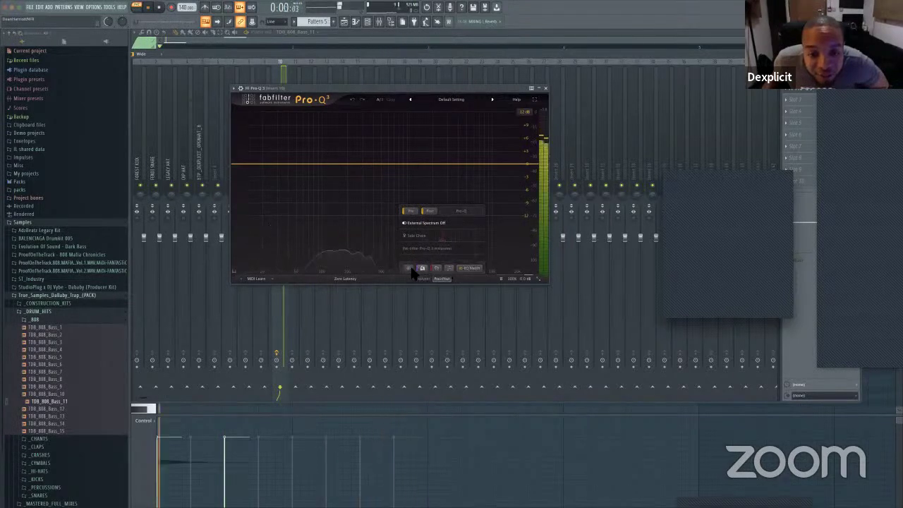
pyautogui.click(408, 269)
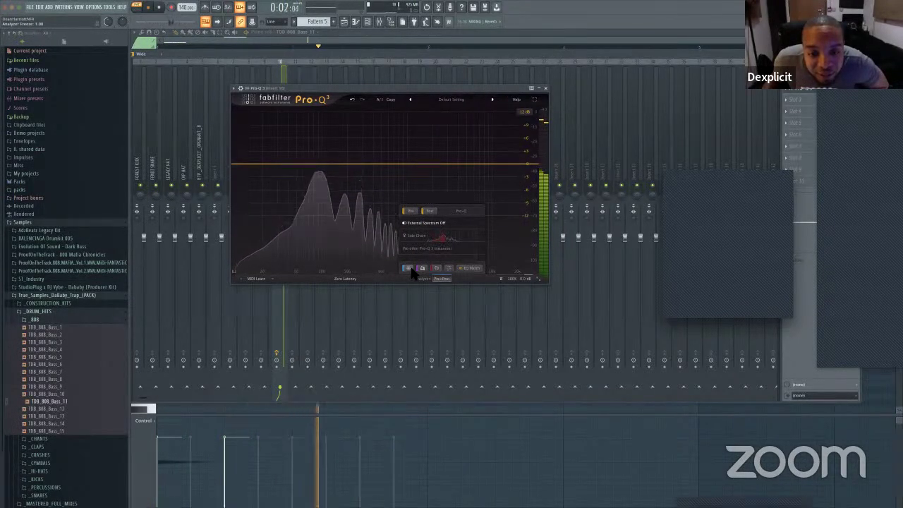
pyautogui.click(409, 271)
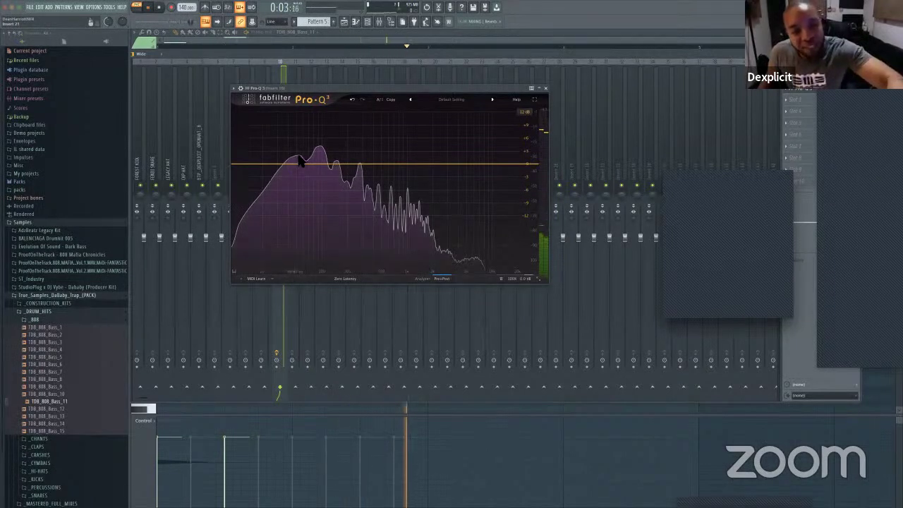
pyautogui.moveTo(319, 161)
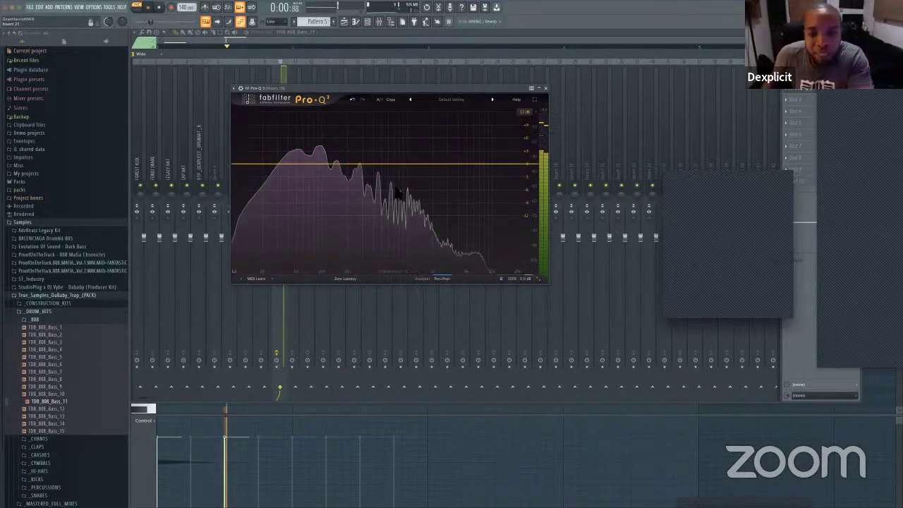
# Step: Grab the 647 Hz spectrum peak, boost it, lower it back to nearly flat, and close the equalizer
pyautogui.moveTo(389, 185); pyautogui.dragTo(392, 151)
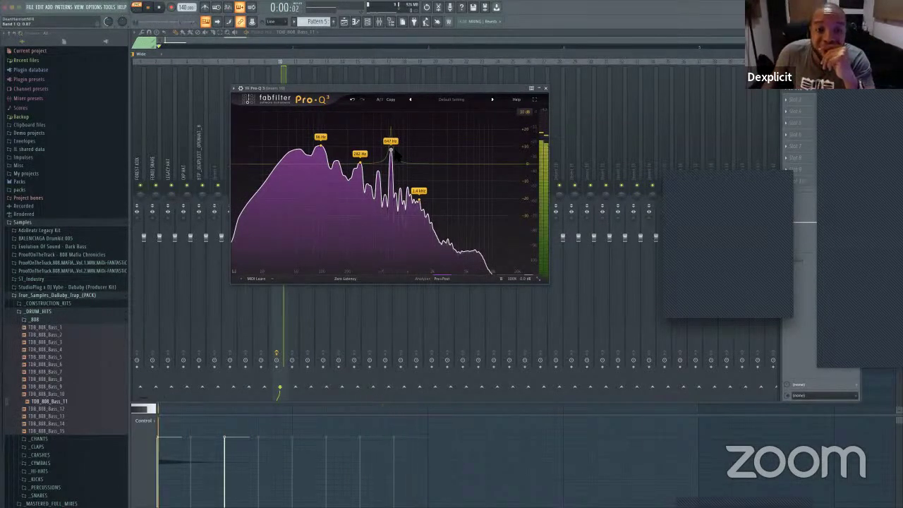
pyautogui.moveTo(394, 149); pyautogui.dragTo(397, 189)
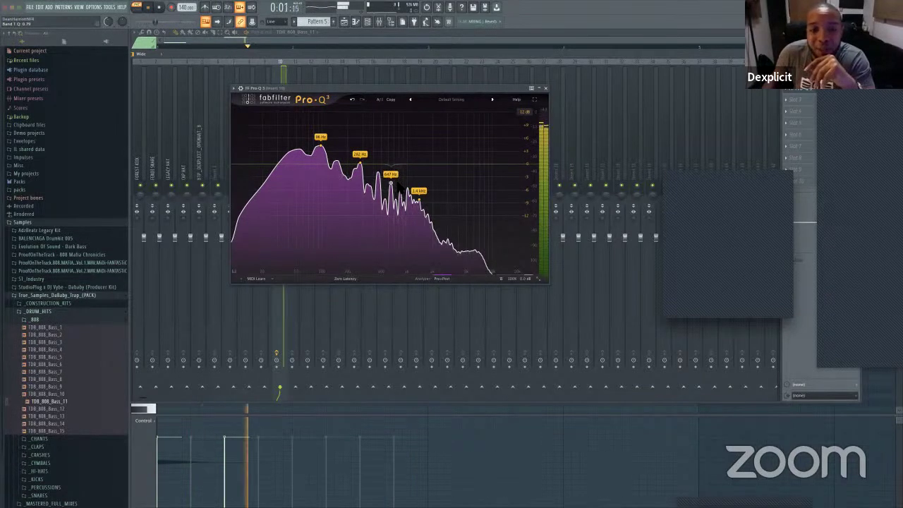
pyautogui.click(544, 87)
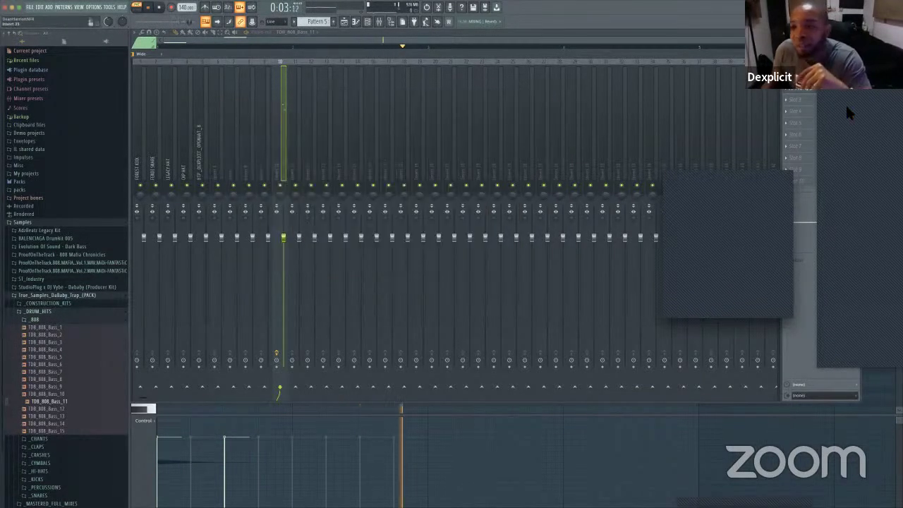
# Step: Open Distructor, try sweeping its filter cutoff down during playback, restore it to maximum, and close the window
pyautogui.click(800, 76)
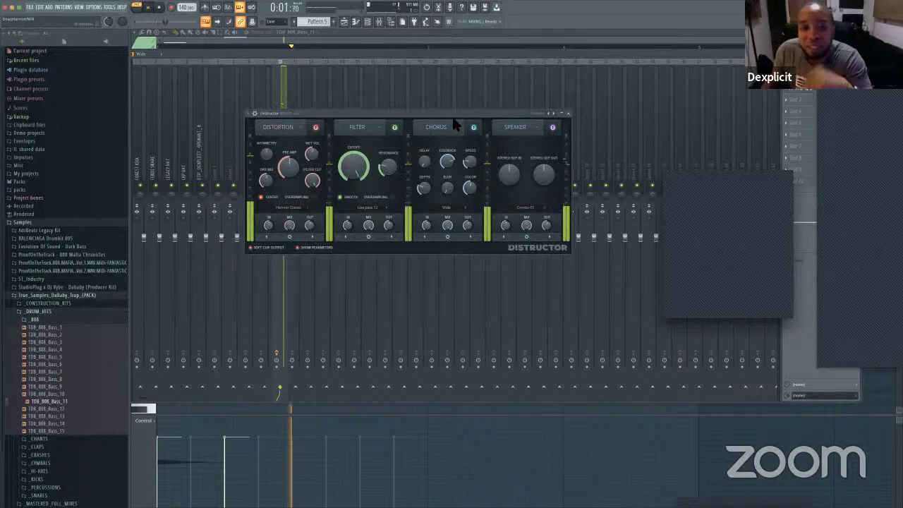
pyautogui.moveTo(449, 113); pyautogui.dragTo(453, 117)
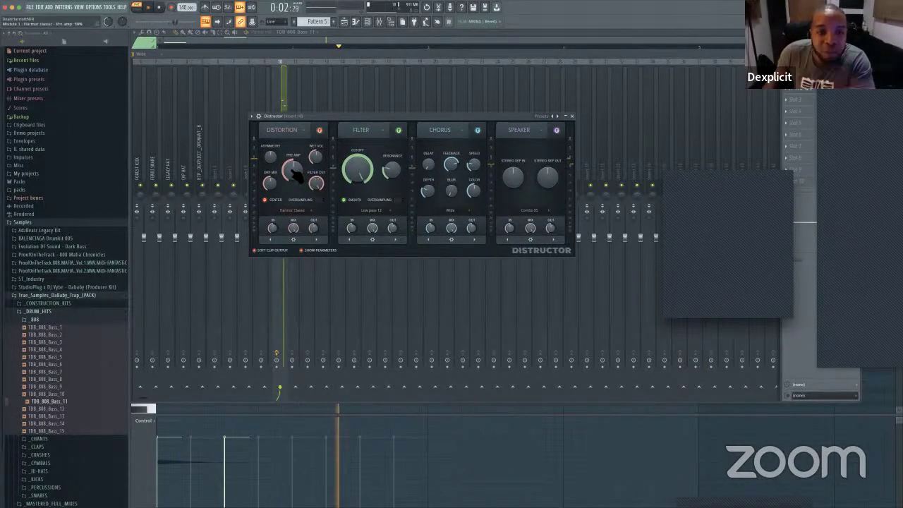
pyautogui.moveTo(357, 170); pyautogui.dragTo(357, 221)
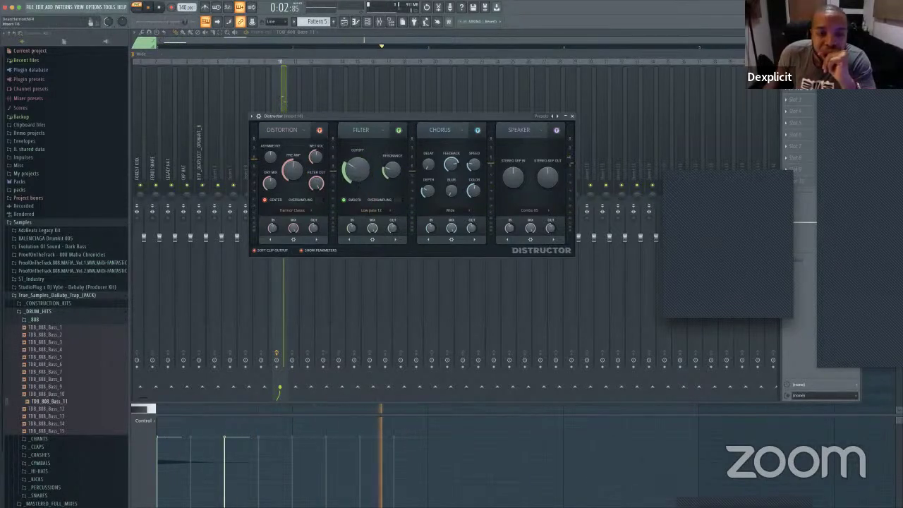
pyautogui.moveTo(358, 170); pyautogui.dragTo(357, 106)
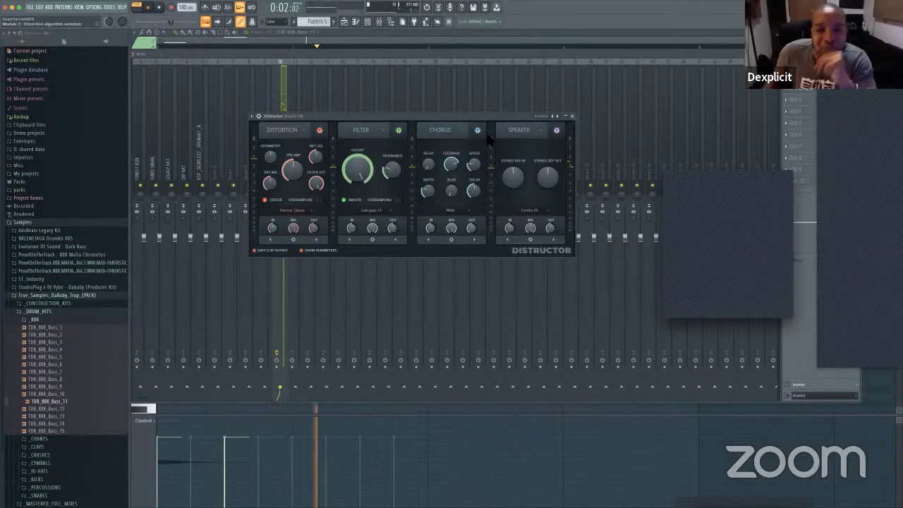
pyautogui.click(572, 116)
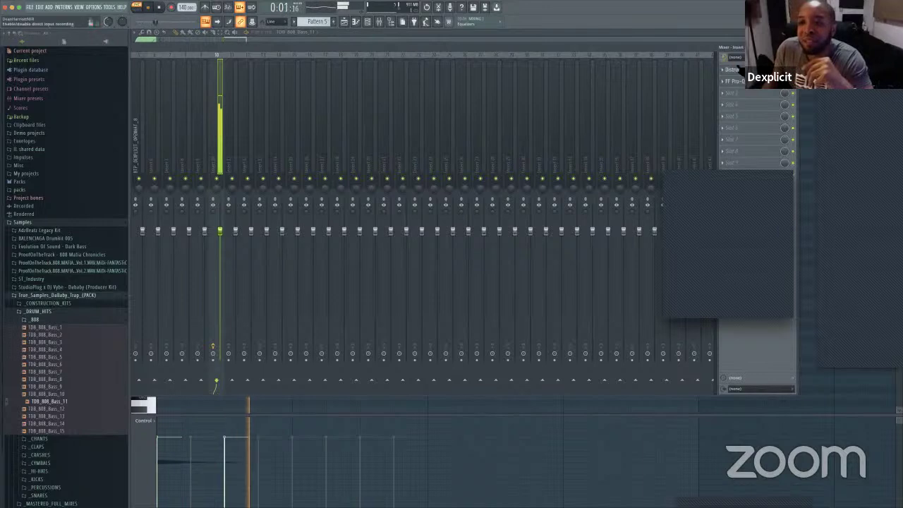
# Step: Reopen Distructor from the 808's effect slots and move its window across the mixer
pyautogui.click(728, 69)
pyautogui.moveTo(444, 115); pyautogui.dragTo(500, 114)
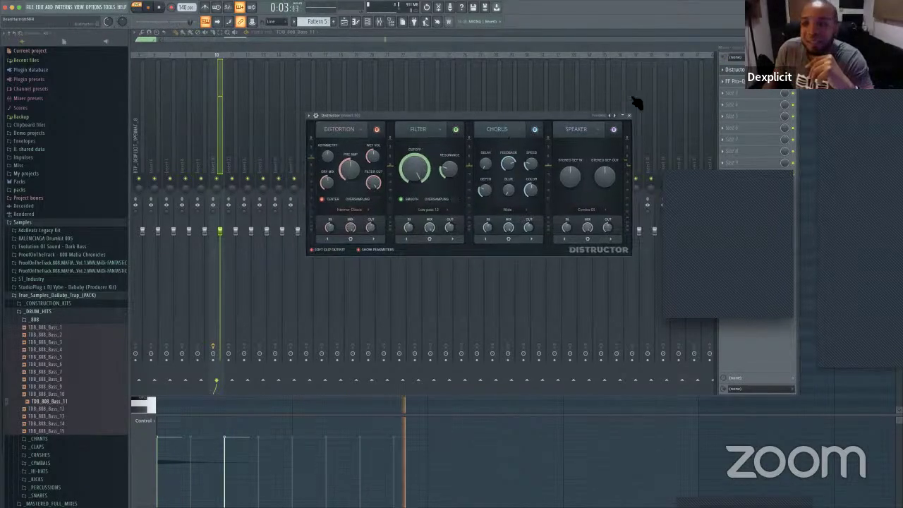
# Step: Hide the mixer, move the Distructor window below the channel rack, and audition the pattern
pyautogui.press('F9')
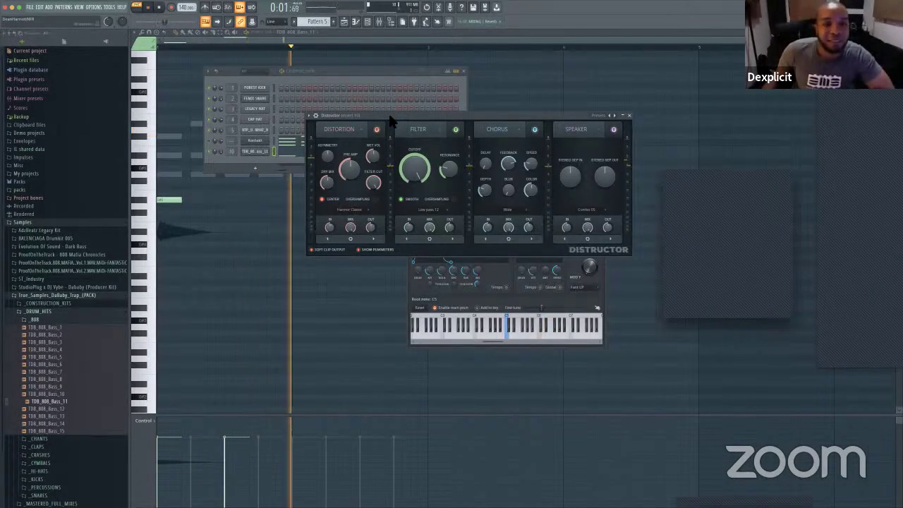
pyautogui.moveTo(392, 122); pyautogui.dragTo(328, 236)
pyautogui.press('space')
pyautogui.press('space')
pyautogui.press('space')
pyautogui.press('space')
# Step: Open the 808 channel's piano roll, extend its first note to half a bar, and play the pattern
pyautogui.click(317, 154)
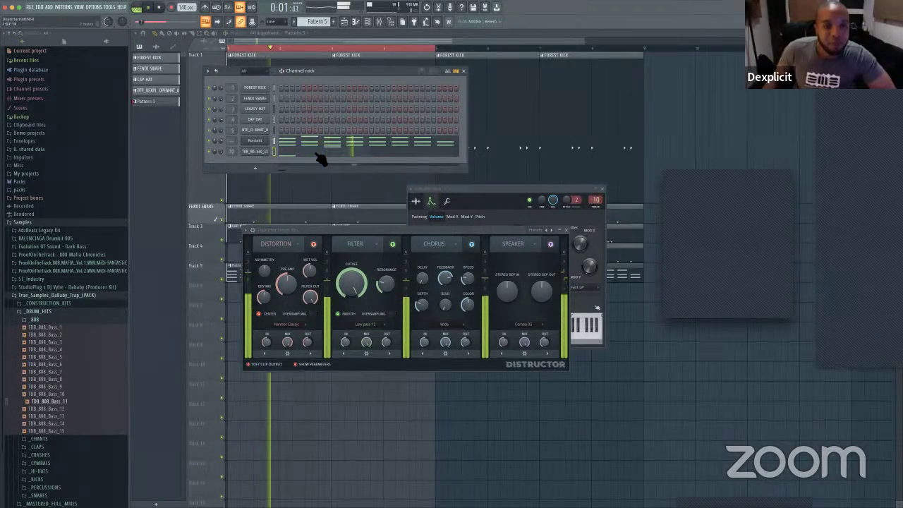
pyautogui.click(318, 154)
pyautogui.press('space')
pyautogui.press('space')
pyautogui.press('space')
pyautogui.rightClick(242, 132)
pyautogui.press('space')
pyautogui.press('space')
pyautogui.moveTo(183, 203); pyautogui.dragTo(223, 203)
pyautogui.press('space')
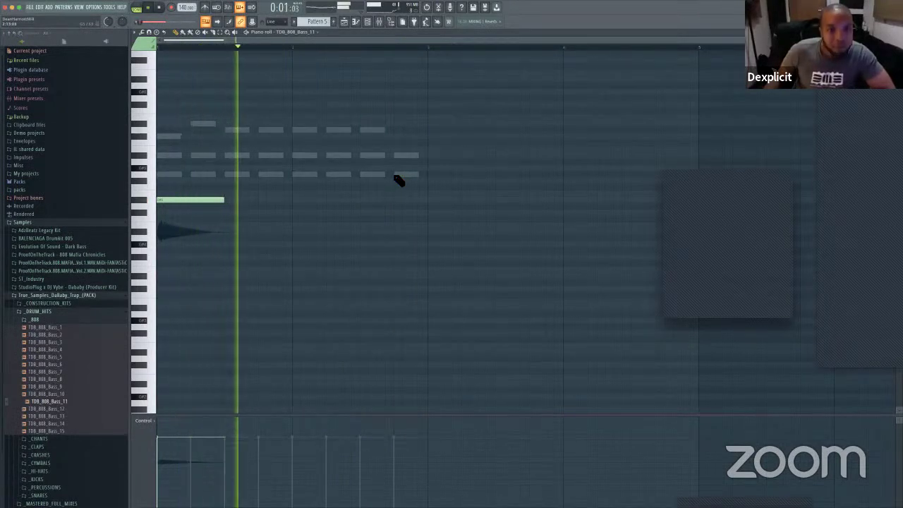
pyautogui.press('space')
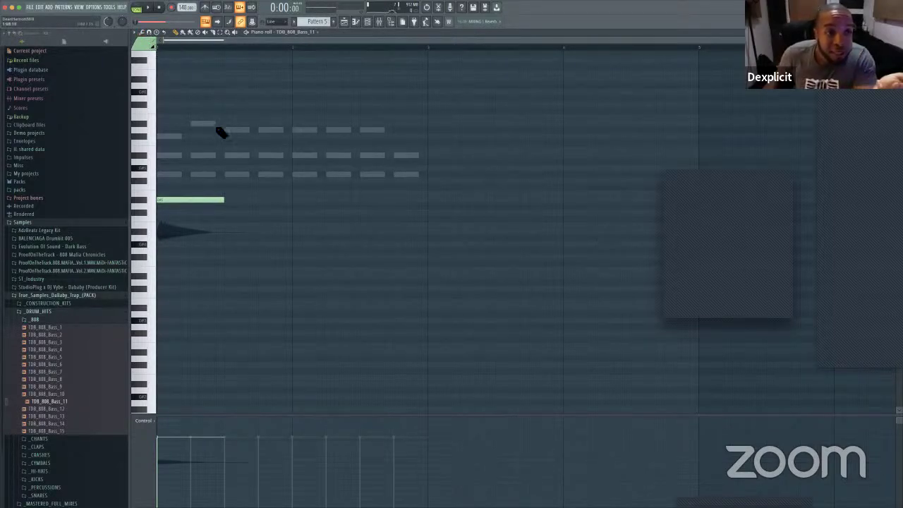
# Step: Add a second, lower 808 note overlapping the first from the second beat, and audition both notes
pyautogui.click(213, 227)
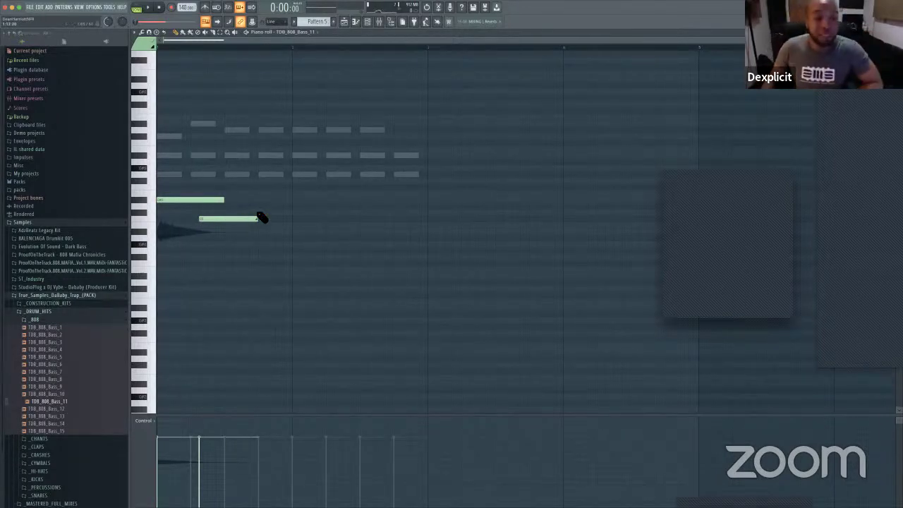
pyautogui.moveTo(236, 222); pyautogui.dragTo(228, 238)
pyautogui.press('space')
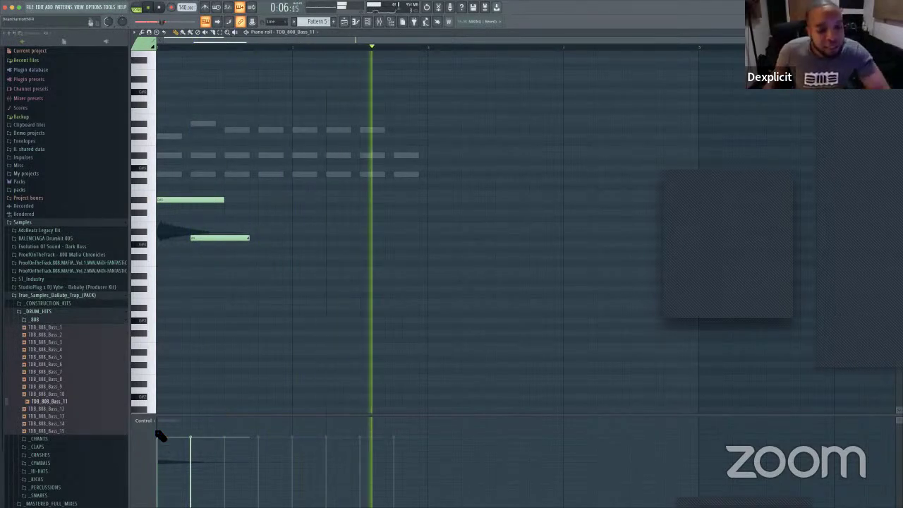
pyautogui.press('space')
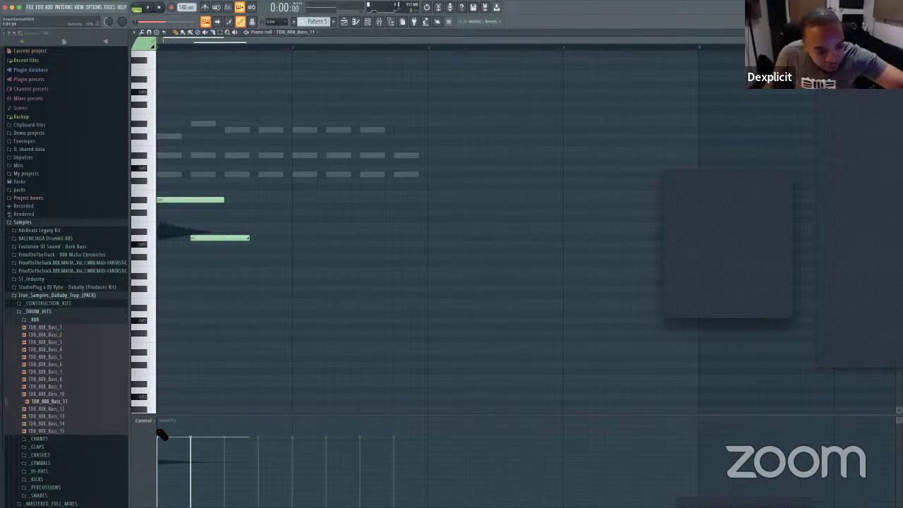
# Step: Examine the note property options for the piano roll's control lane, such as velocity, filter cutoff and fine pitch
pyautogui.click(152, 421)
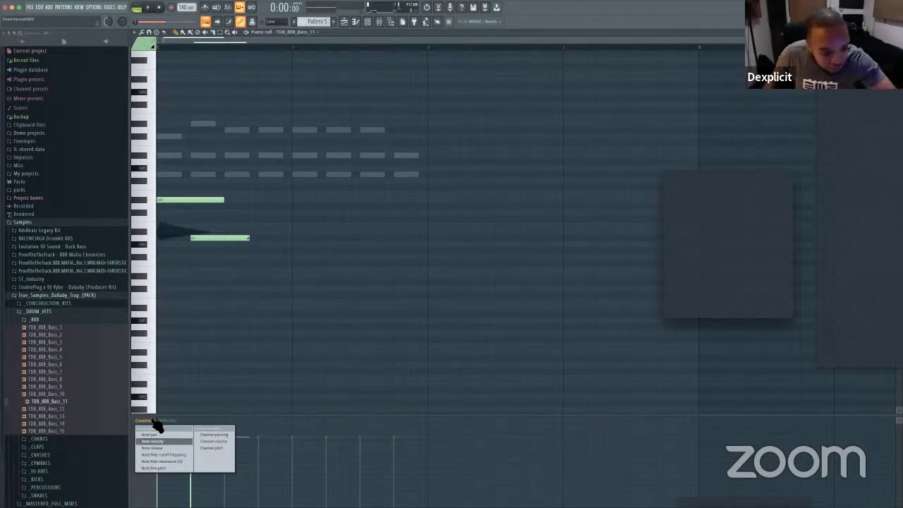
pyautogui.click(165, 441)
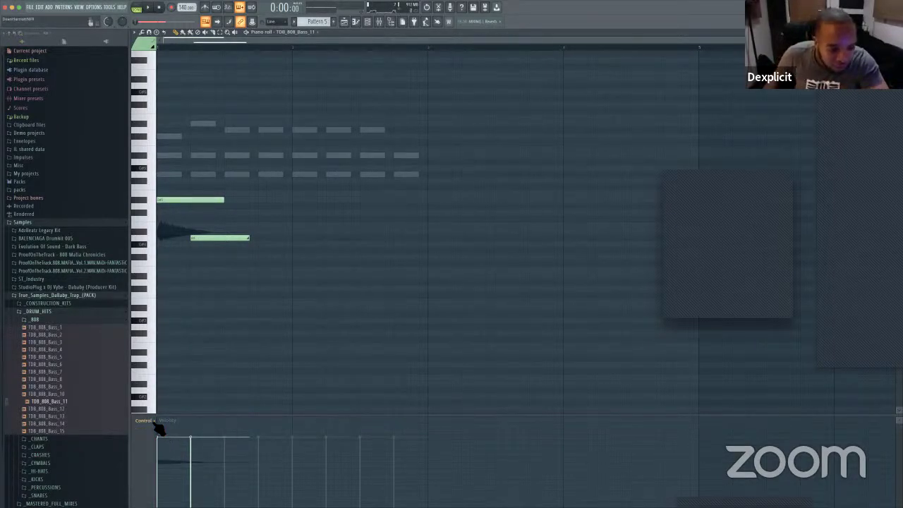
pyautogui.click(151, 421)
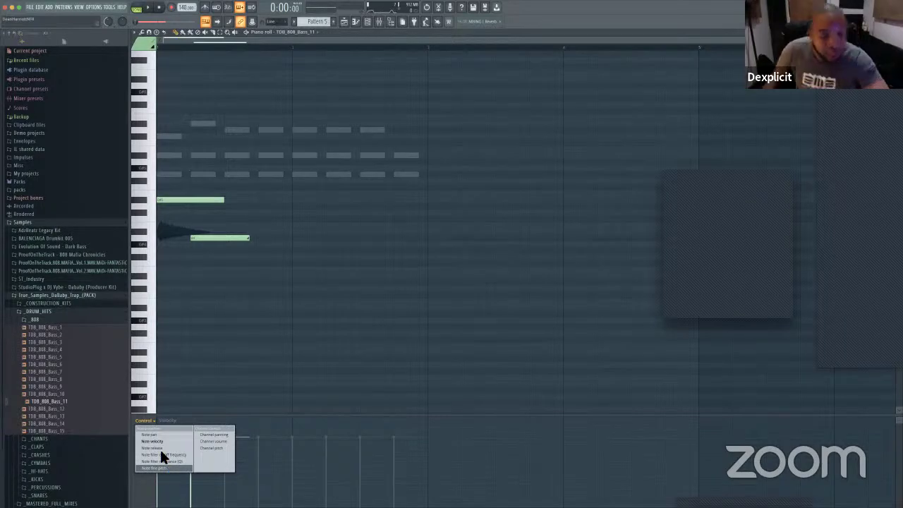
pyautogui.click(143, 470)
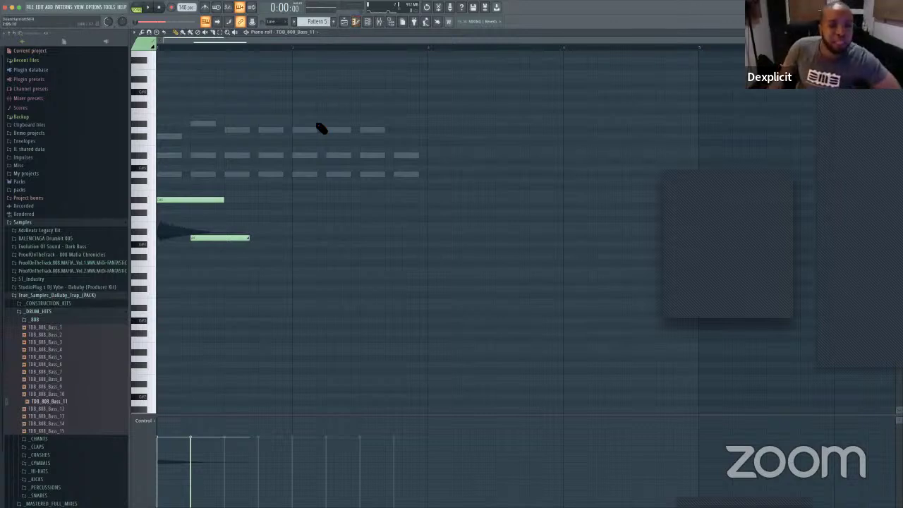
pyautogui.click(144, 421)
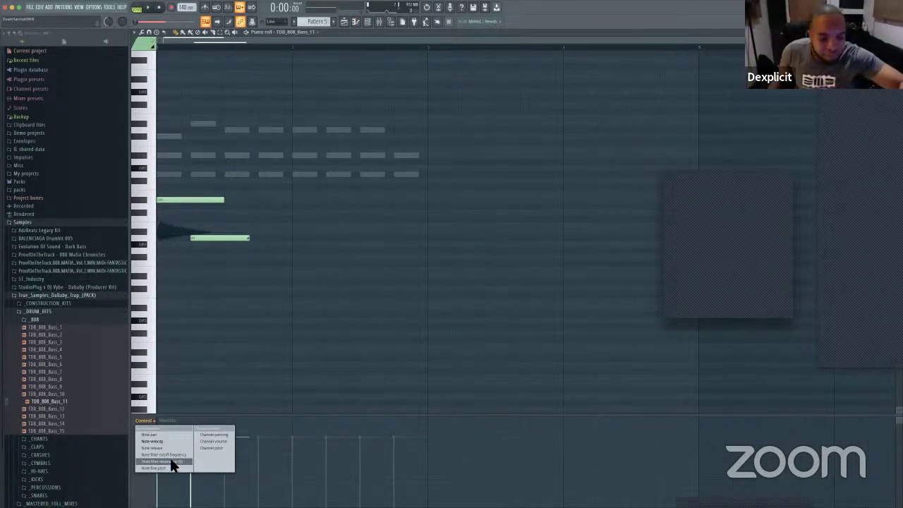
pyautogui.click(172, 458)
# Step: Play the pattern, show the channel rack, stop playback, and clone the TDB_808_Bass_11 channel
pyautogui.press('space')
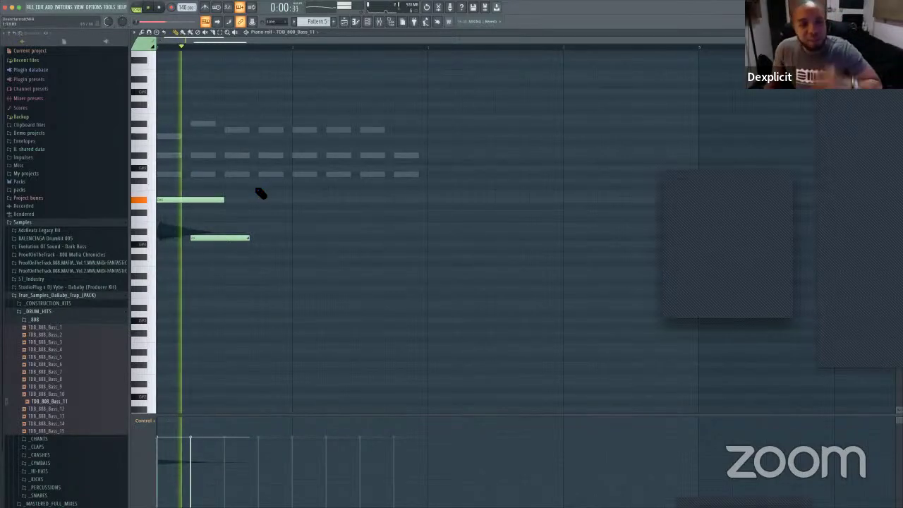
pyautogui.click(367, 22)
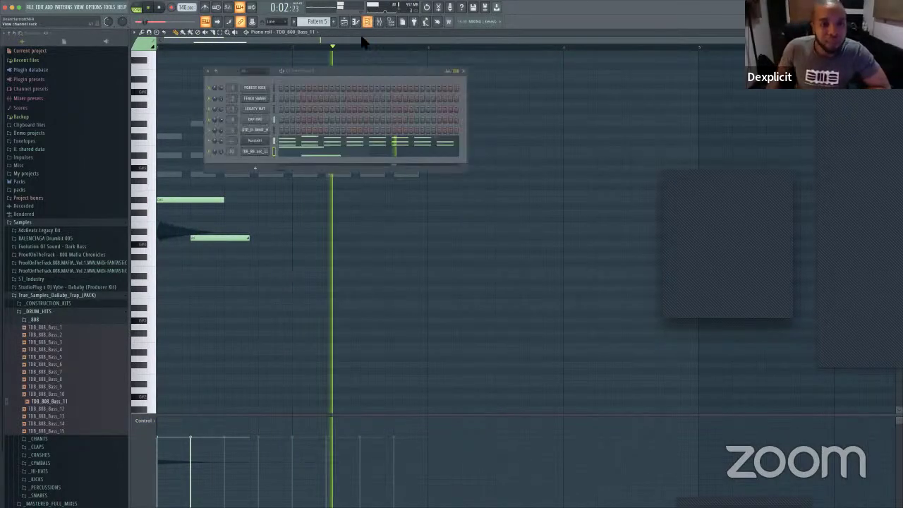
pyautogui.rightClick(252, 151)
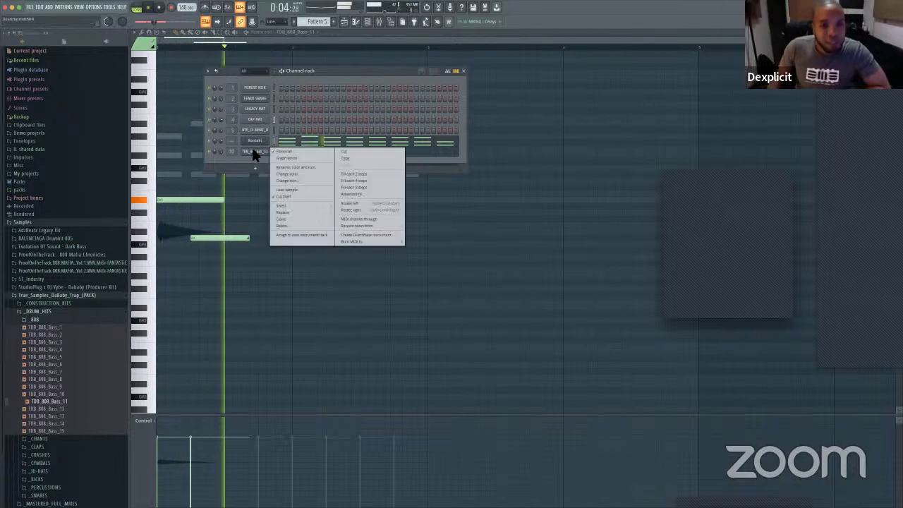
pyautogui.click(345, 72)
pyautogui.press('space')
pyautogui.rightClick(262, 151)
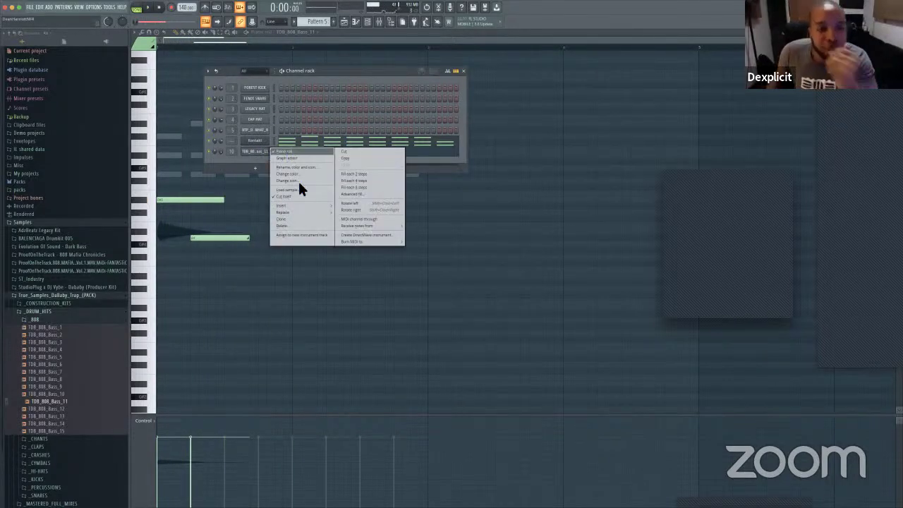
pyautogui.click(299, 219)
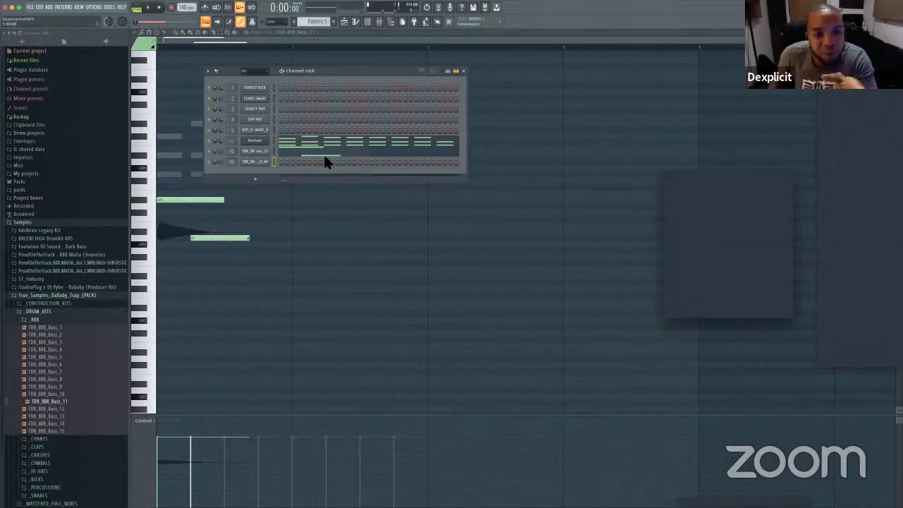
# Step: Play and stop the pattern, and bring up the channel options for the cloned 808
pyautogui.press('space')
pyautogui.press('space')
pyautogui.rightClick(260, 159)
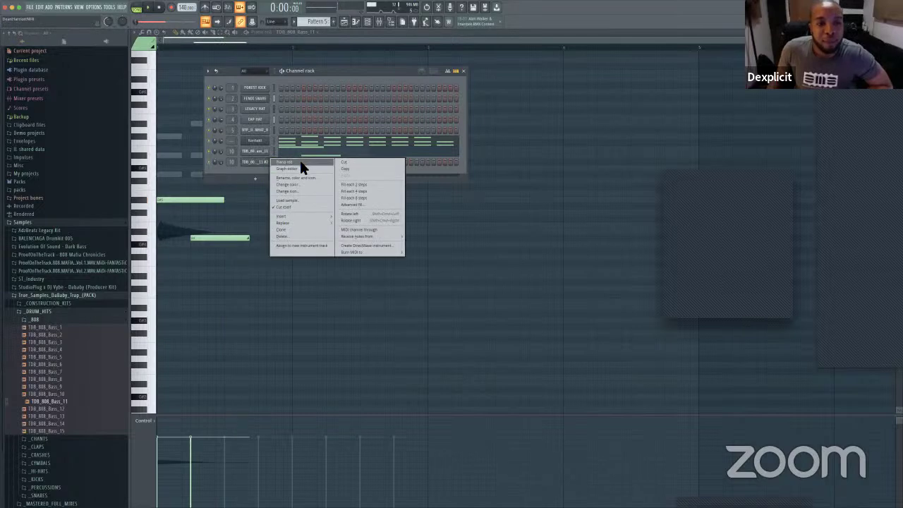
# Step: Open the piano roll of the TDB_808_Bass_11 #2 channel and play the pattern
pyautogui.click(298, 163)
pyautogui.press('space')
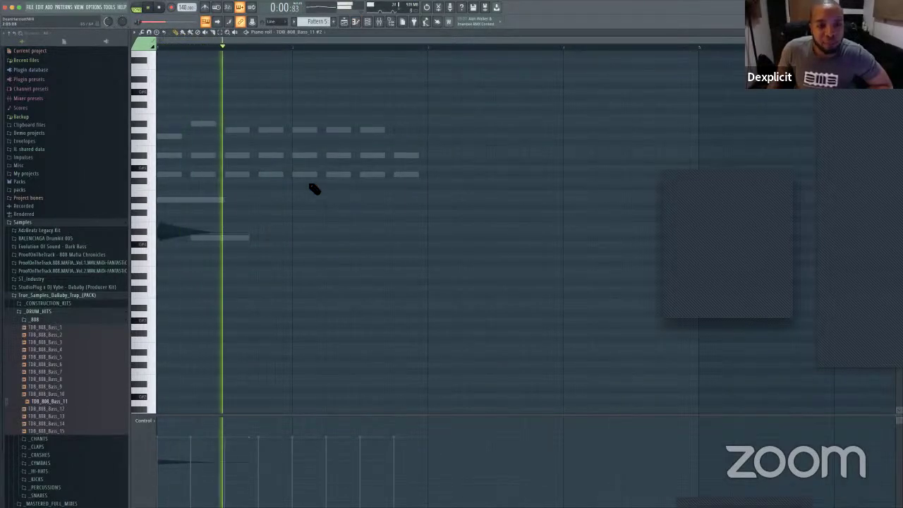
pyautogui.click(367, 189)
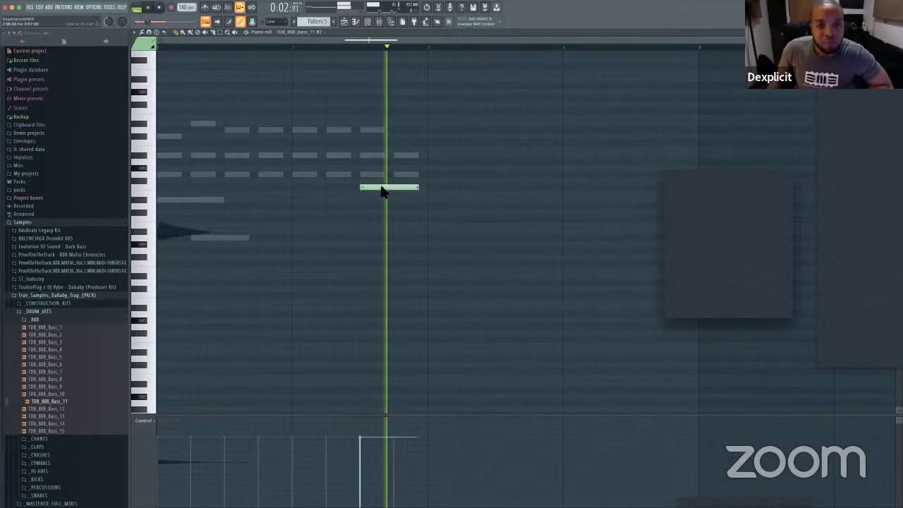
pyautogui.rightClick(381, 189)
pyautogui.press('space')
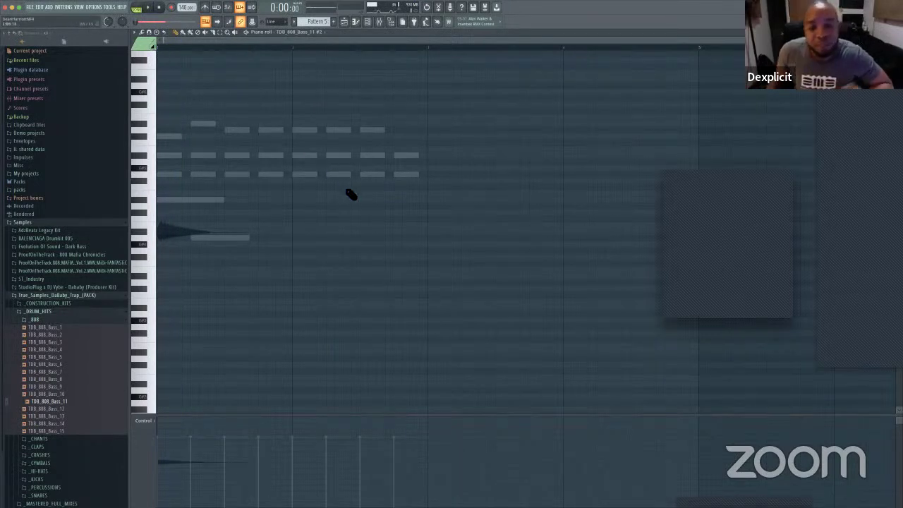
pyautogui.click(364, 188)
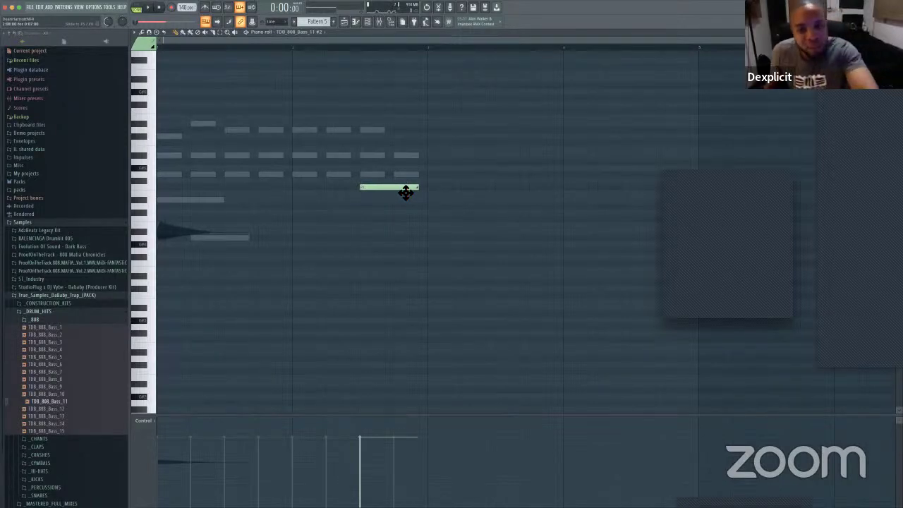
pyautogui.rightClick(389, 187)
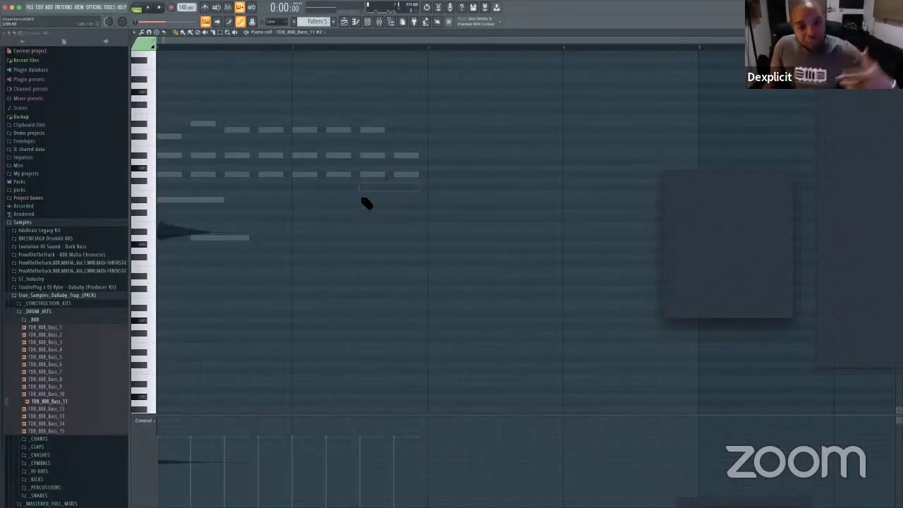
pyautogui.click(363, 187)
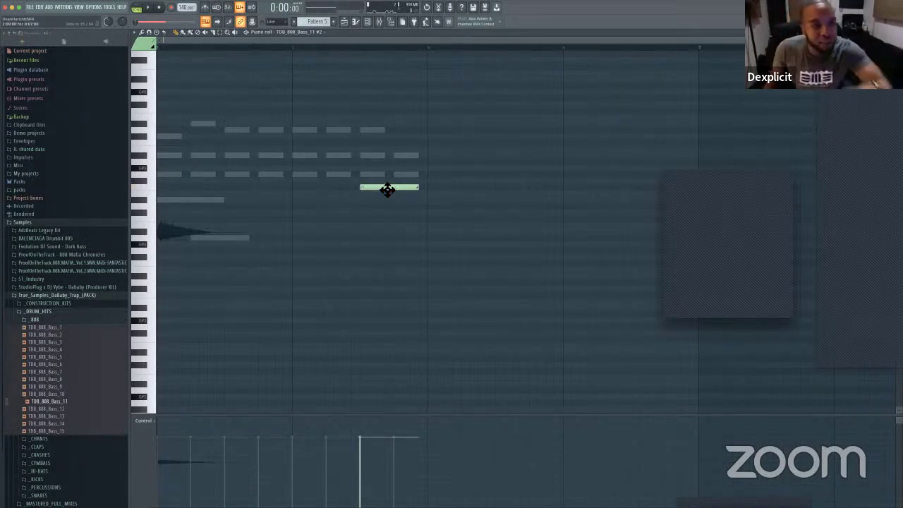
pyautogui.rightClick(387, 192)
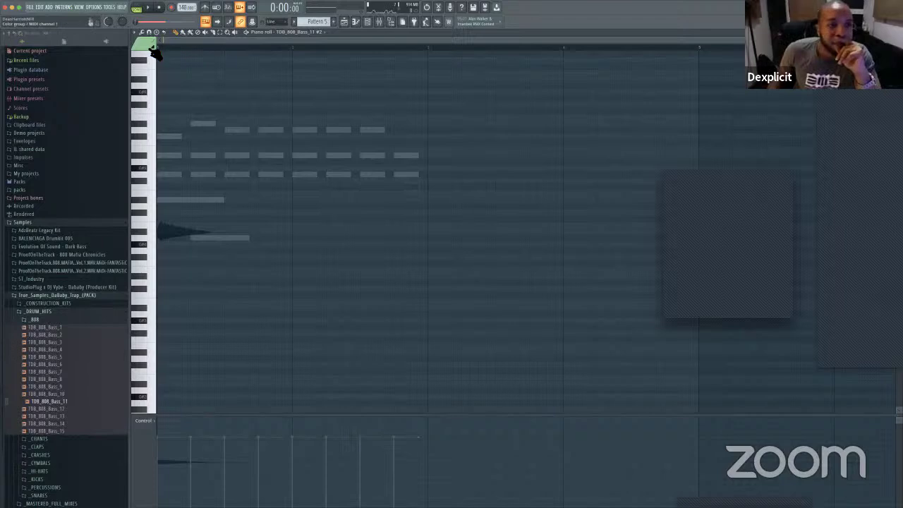
# Step: Place a bass note about 1.75 beats long at beat 3 of bar 2, one semitone below the first 808 channel's lower note
pyautogui.click(311, 190)
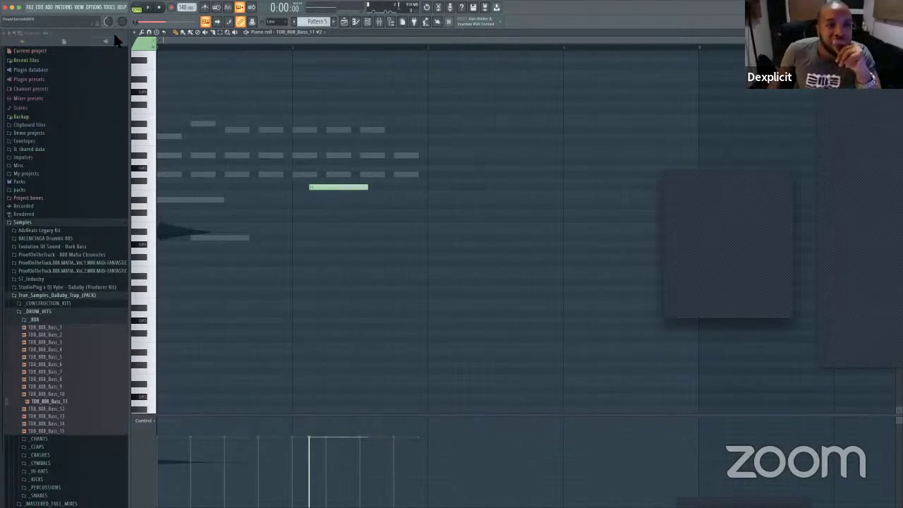
pyautogui.moveTo(314, 188); pyautogui.dragTo(259, 258)
pyautogui.press('space')
pyautogui.moveTo(343, 258); pyautogui.dragTo(382, 244)
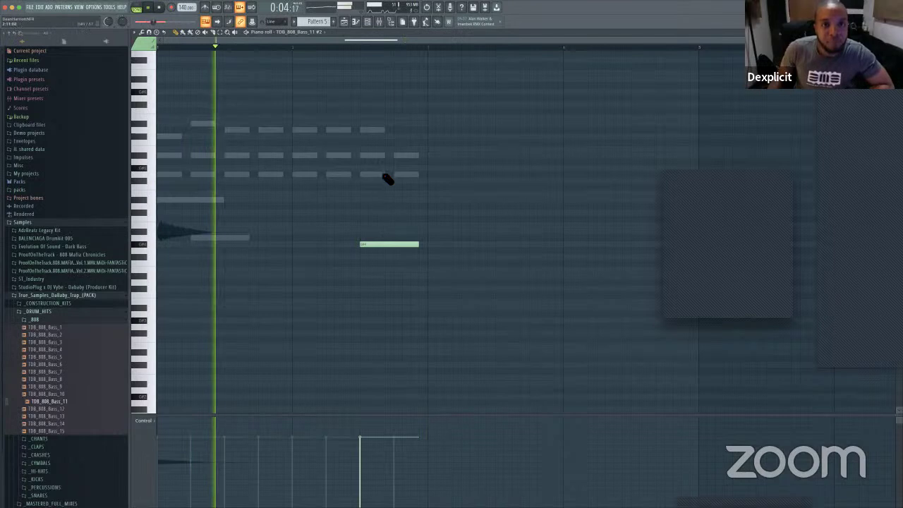
# Step: Open the TDB_808_Bass_11 #2 channel settings and examine its volume envelope while playing the pattern
pyautogui.click(369, 23)
pyautogui.click(261, 163)
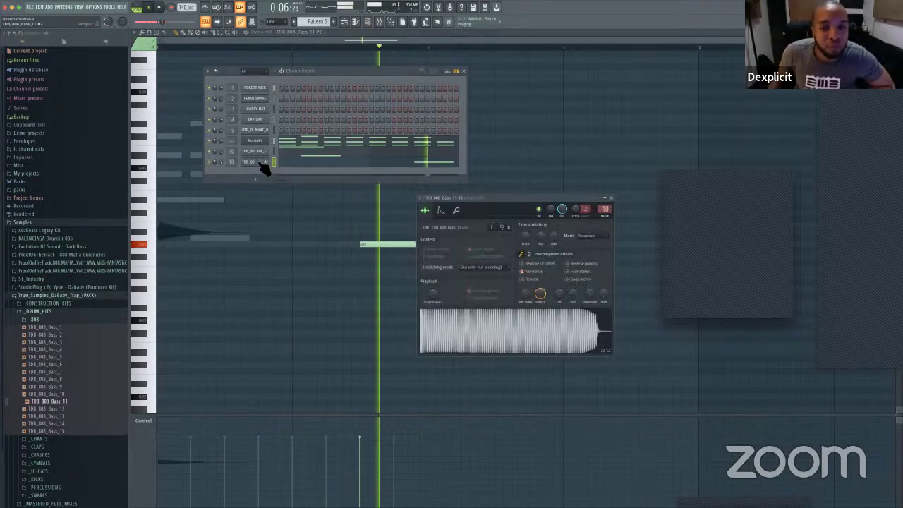
pyautogui.press('space')
pyautogui.click(440, 210)
pyautogui.click(456, 211)
pyautogui.click(441, 211)
pyautogui.press('space')
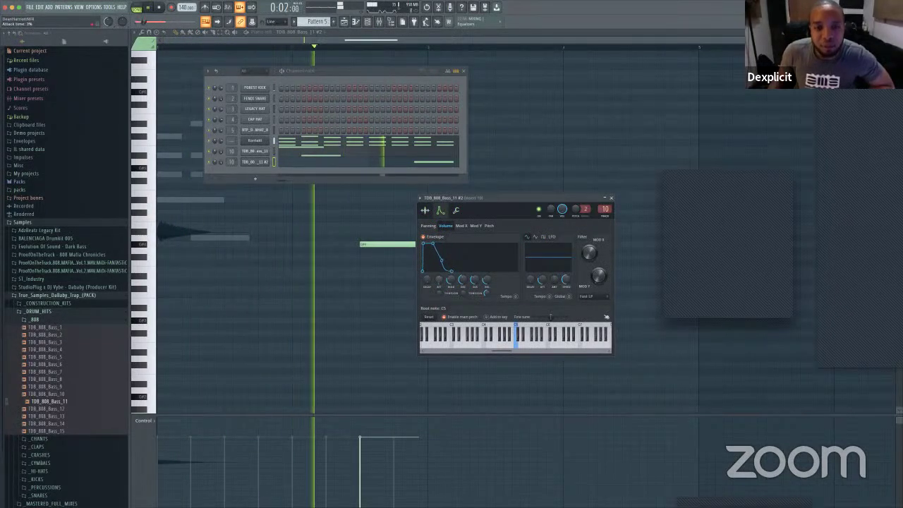
# Step: Return to the piano roll and turn the bass note into four consecutive half-beat notes from beat 3 of bar 2, two semitones higher
pyautogui.press('space')
pyautogui.click(413, 163)
pyautogui.click(414, 163)
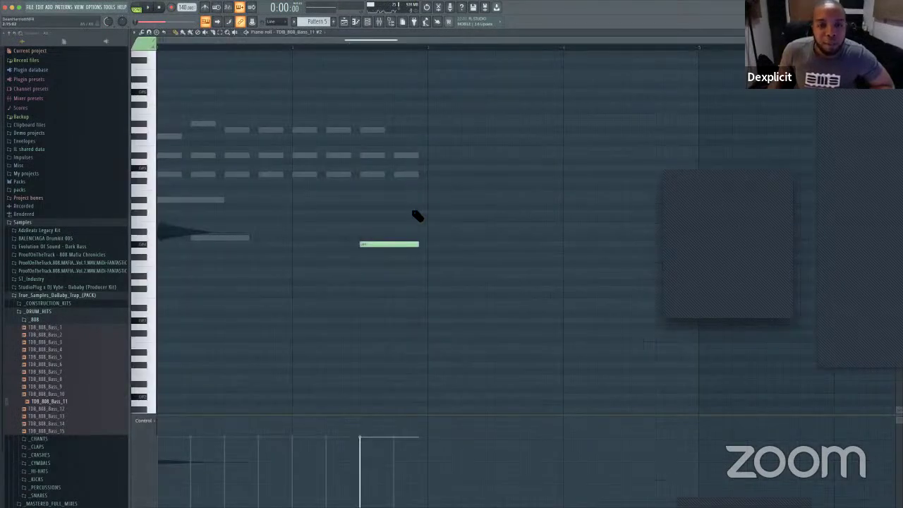
pyautogui.moveTo(372, 249)
pyautogui.mouseDown()
pyautogui.moveTo(369, 216)
pyautogui.moveTo(376, 239)
pyautogui.moveTo(371, 234)
pyautogui.moveTo(429, 232)
pyautogui.mouseUp()
pyautogui.moveTo(308, 181); pyautogui.dragTo(528, 293)
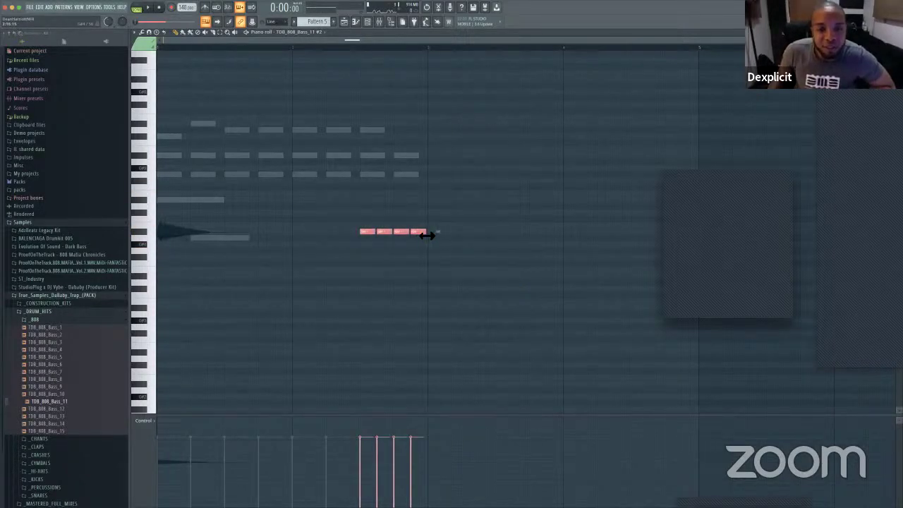
# Step: Add a short slide note three semitones below the start of each of the four bass notes and play from beat 3 of bar 2
pyautogui.click(369, 253)
pyautogui.press('space')
pyautogui.moveTo(374, 255)
pyautogui.mouseDown()
pyautogui.moveTo(367, 251)
pyautogui.moveTo(415, 253)
pyautogui.mouseUp()
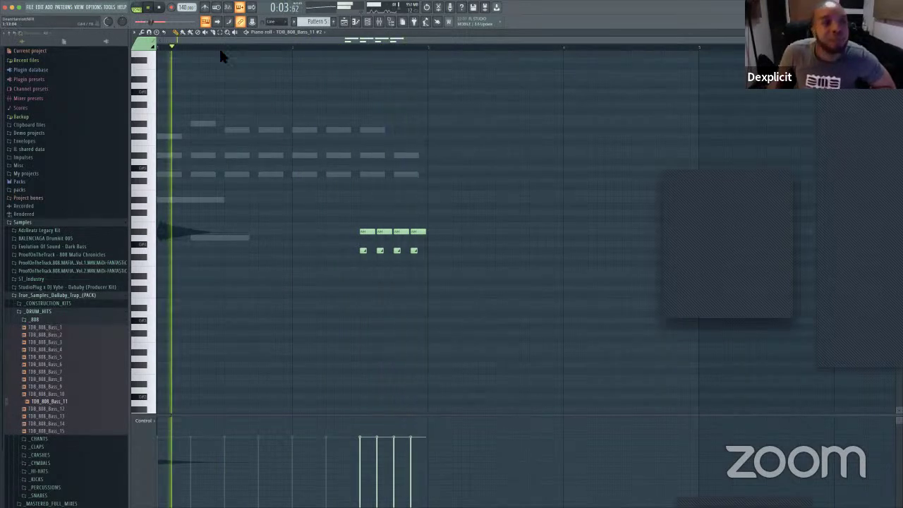
pyautogui.click(363, 44)
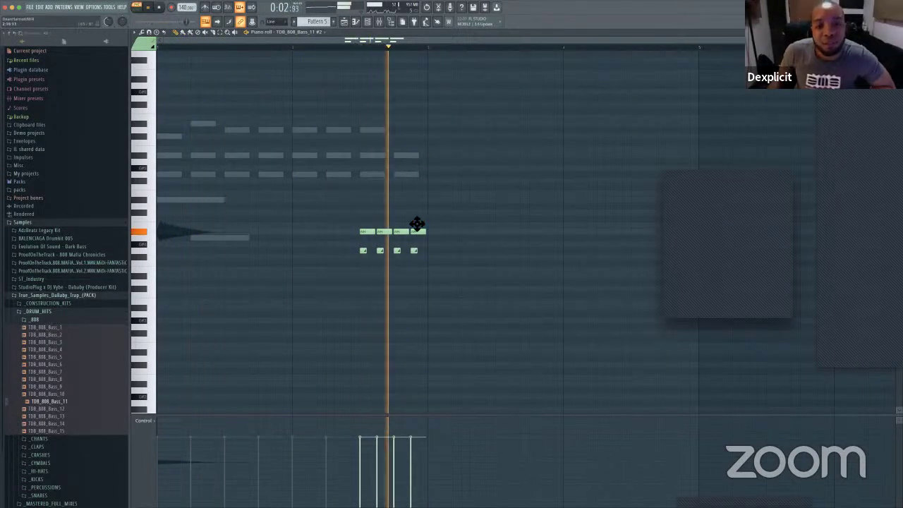
# Step: Delete the fourth bass note with its slide note, and lengthen the third bass note to one beat
pyautogui.rightClick(418, 232)
pyautogui.rightClick(415, 251)
pyautogui.press('space')
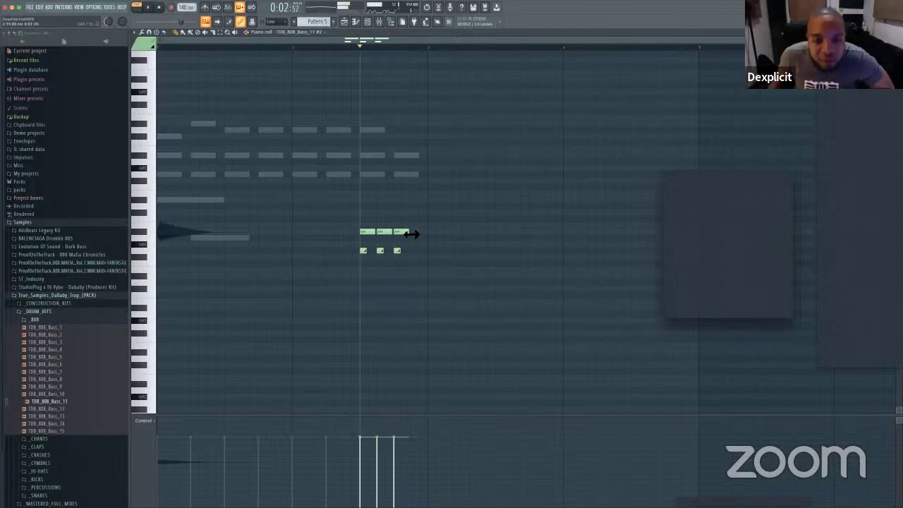
pyautogui.press('space')
pyautogui.press('space')
pyautogui.moveTo(389, 233)
pyautogui.mouseDown()
pyautogui.moveTo(389, 168)
pyautogui.moveTo(383, 238)
pyautogui.mouseUp()
pyautogui.press('space')
pyautogui.press('space')
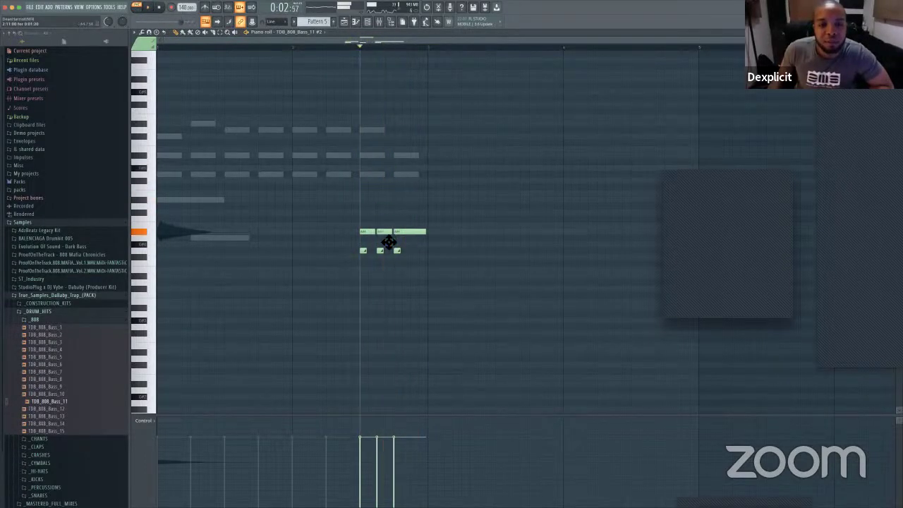
# Step: Try raising the second slide note to ten semitones above the bass notes and the first to three semitones above them
pyautogui.rightClick(381, 251)
pyautogui.press('space')
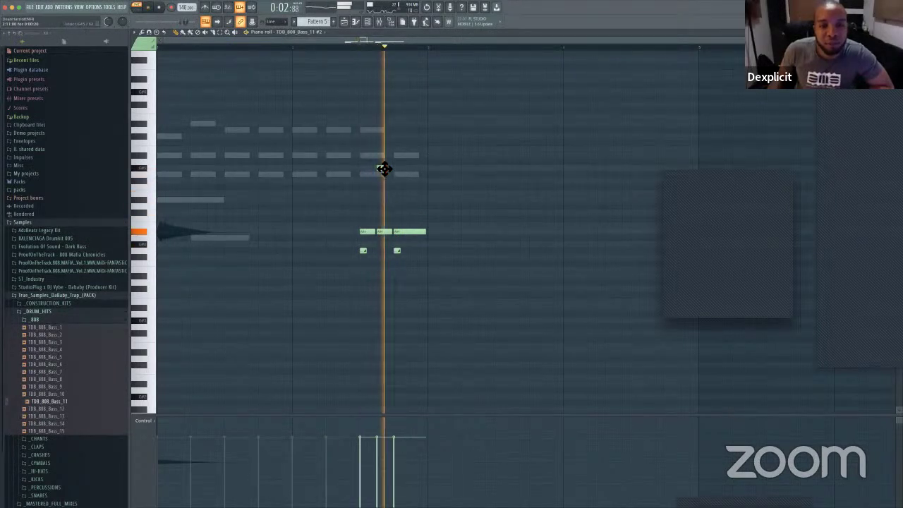
pyautogui.rightClick(363, 251)
pyautogui.click(363, 251)
pyautogui.rightClick(363, 251)
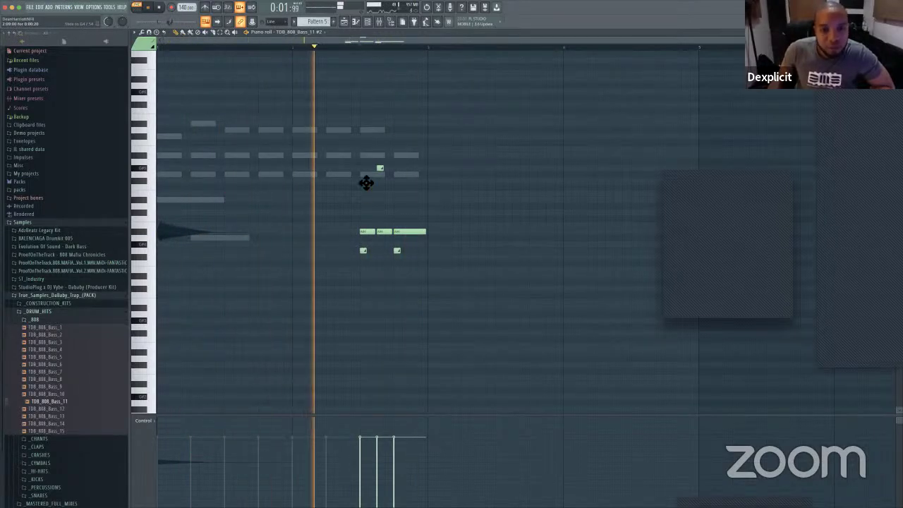
pyautogui.moveTo(366, 143); pyautogui.dragTo(366, 223)
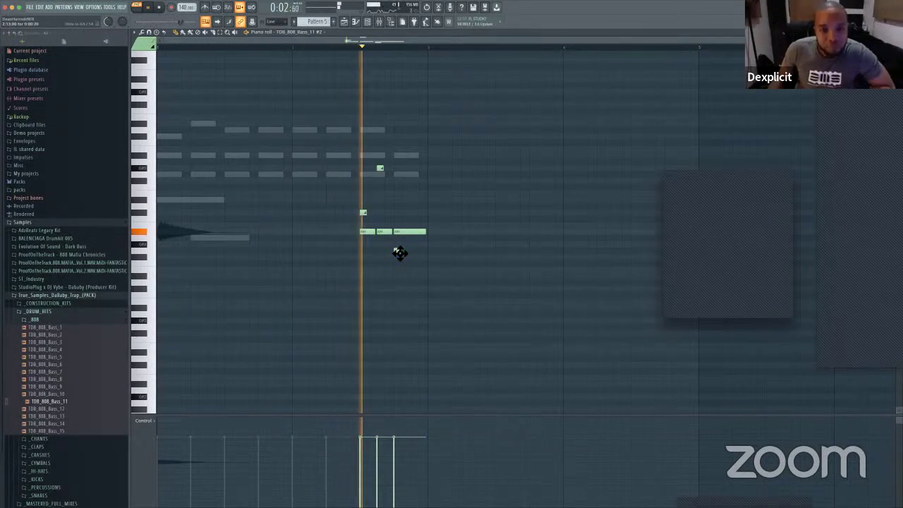
pyautogui.rightClick(364, 212)
pyautogui.press('space')
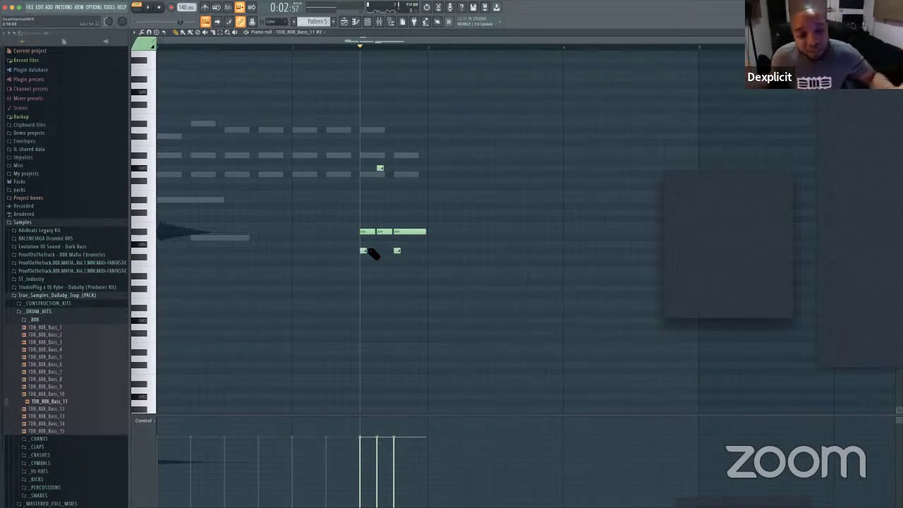
# Step: Listen to the slide notes by replaying the pattern from beat 3 of bar 2
pyautogui.rightClick(364, 251)
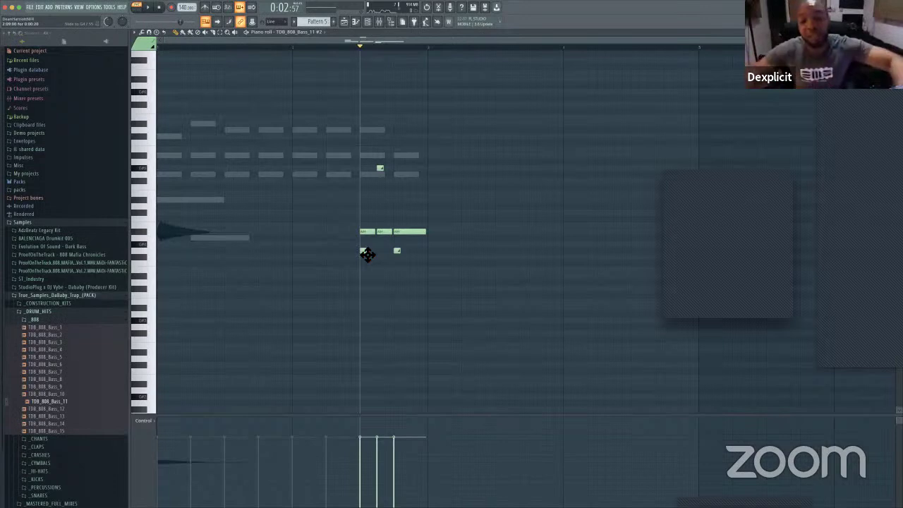
pyautogui.press('space')
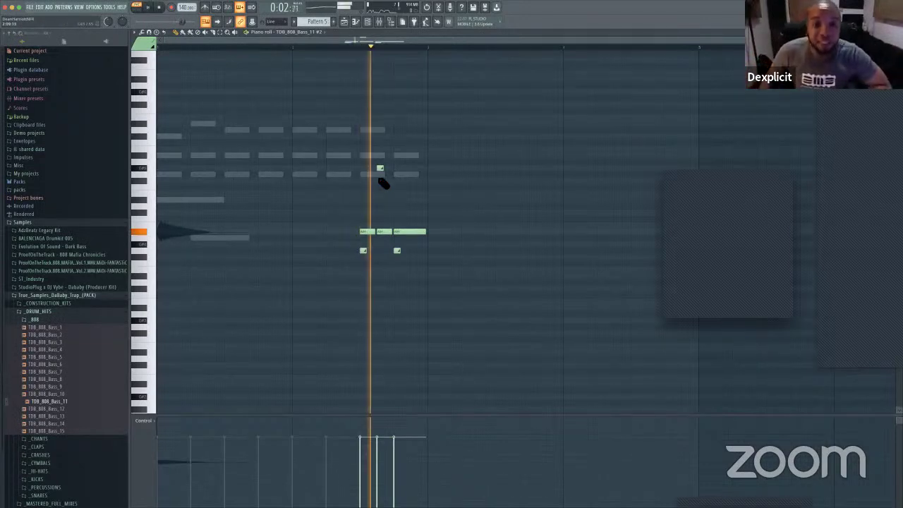
pyautogui.press('space')
pyautogui.click(364, 252)
pyautogui.click(364, 251)
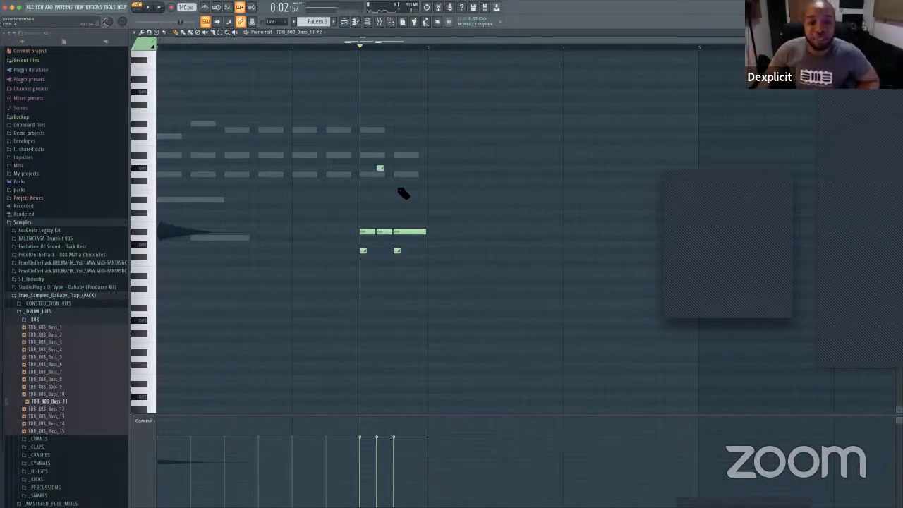
pyautogui.press('space')
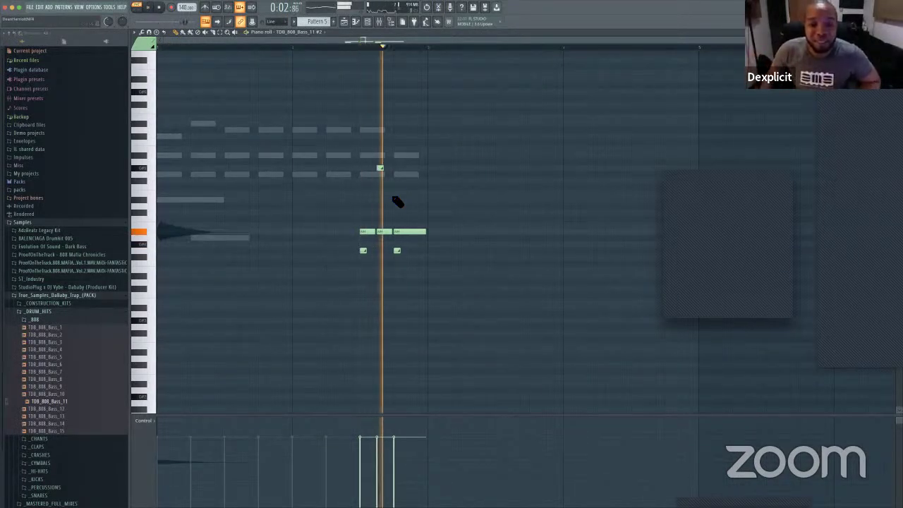
# Step: Raise the second and third slide notes to one octave above the bass notes and audition the line
pyautogui.rightClick(400, 252)
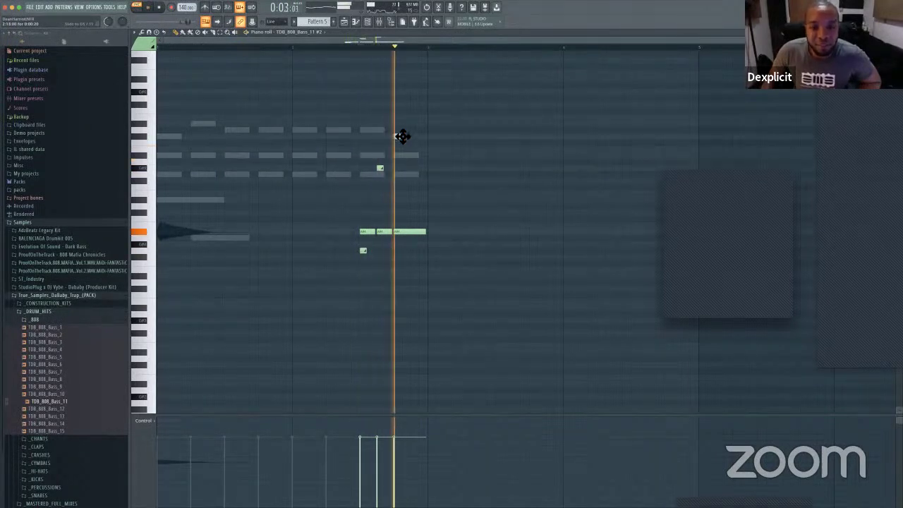
pyautogui.click(399, 131)
pyautogui.rightClick(380, 169)
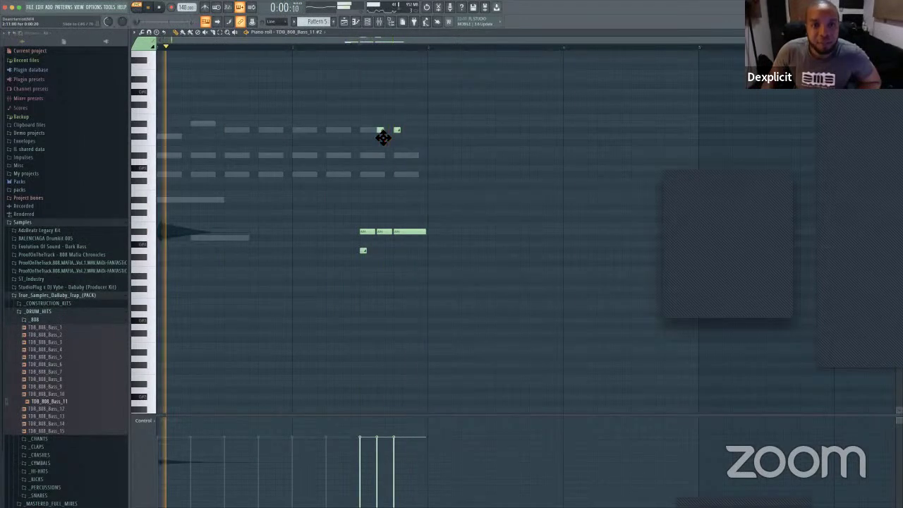
pyautogui.rightClick(397, 132)
pyautogui.click(397, 143)
pyautogui.moveTo(381, 137); pyautogui.dragTo(380, 157)
pyautogui.press('space')
pyautogui.press('space')
pyautogui.press('space')
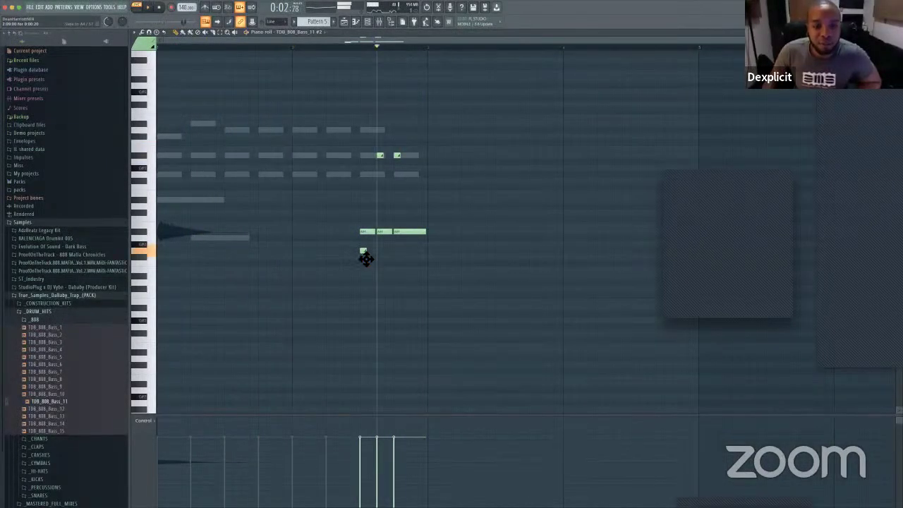
# Step: Lower the first and third bass notes by three semitones and put their slide notes at the second bass note's pitch
pyautogui.moveTo(367, 249)
pyautogui.mouseDown()
pyautogui.moveTo(373, 236)
pyautogui.moveTo(371, 252)
pyautogui.mouseUp()
pyautogui.press('space')
pyautogui.press('space')
pyautogui.rightClick(401, 158)
pyautogui.moveTo(409, 232); pyautogui.dragTo(415, 254)
pyautogui.press('space')
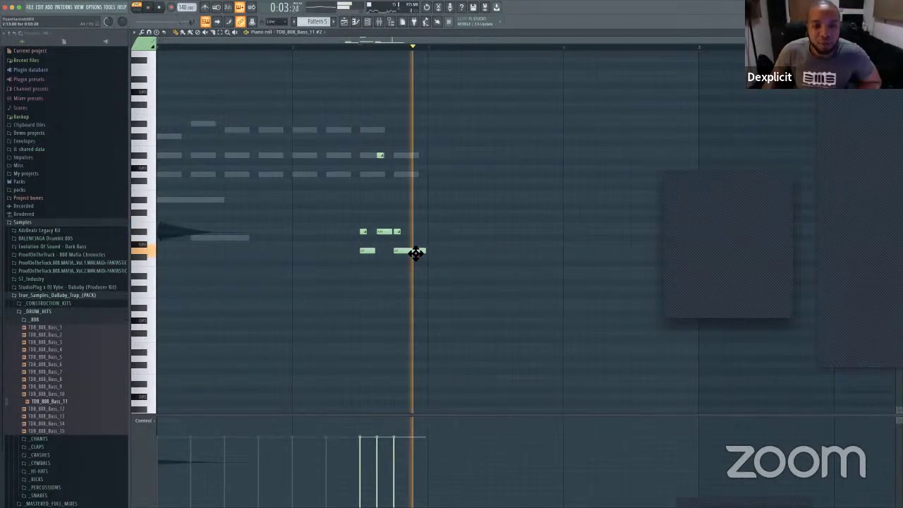
# Step: Listen to the arrangement in the playlist with the new 808 slides in Pattern 5
pyautogui.click(366, 22)
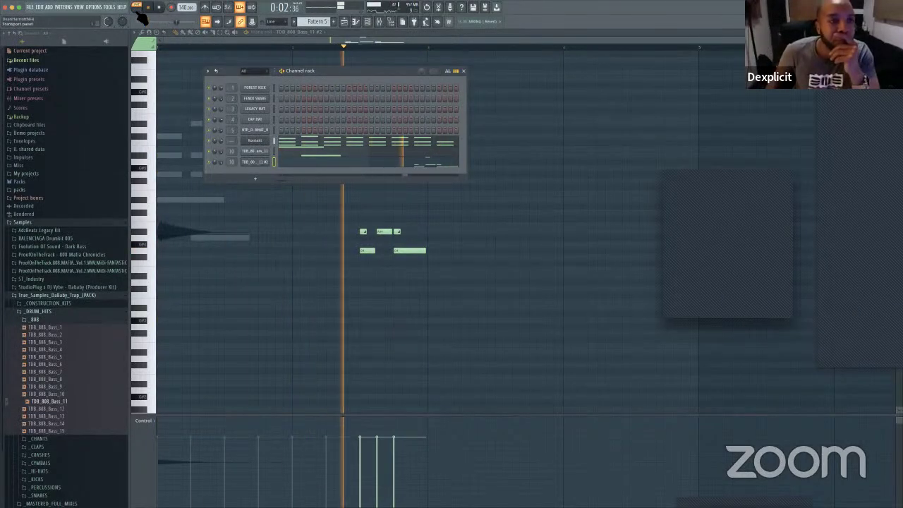
pyautogui.click(344, 22)
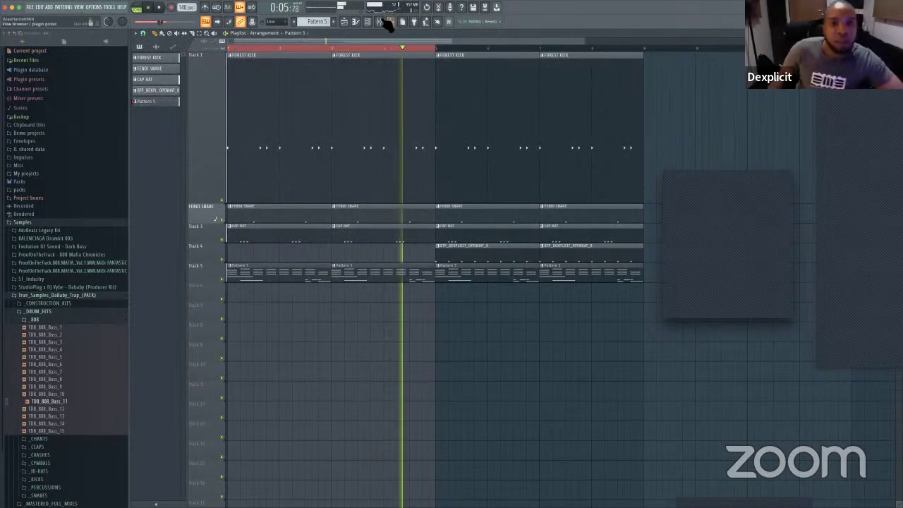
# Step: Stop playback and open the mixer at the Kontakt channel's track, Insert 11
pyautogui.press('F6')
pyautogui.press('space')
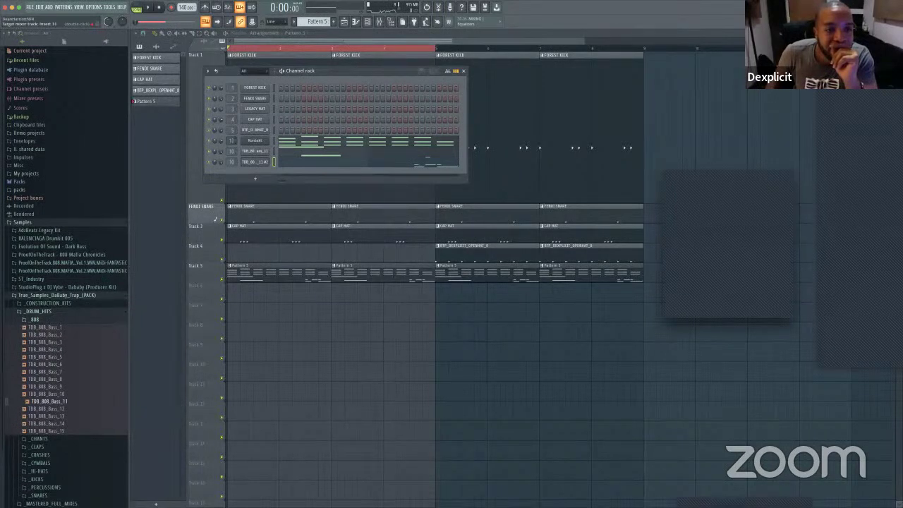
pyautogui.click(379, 21)
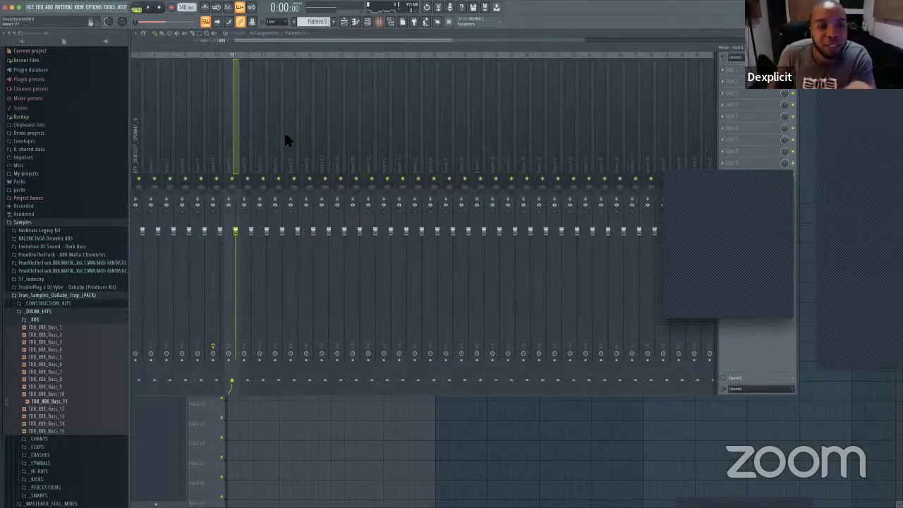
pyautogui.rightClick(229, 154)
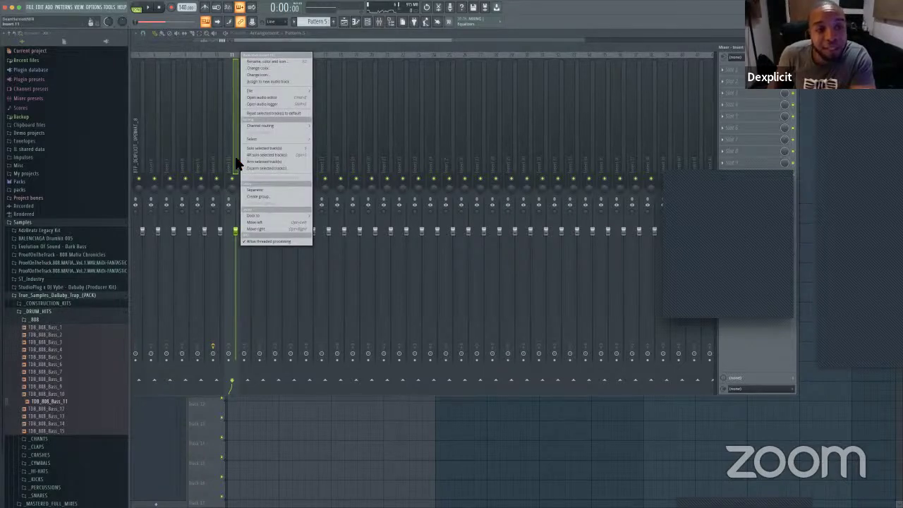
pyautogui.click(275, 62)
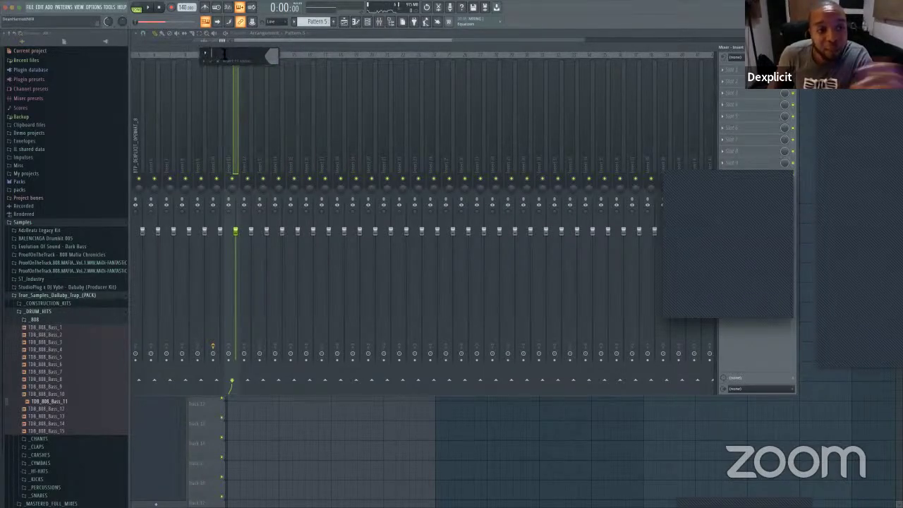
pyautogui.click(218, 62)
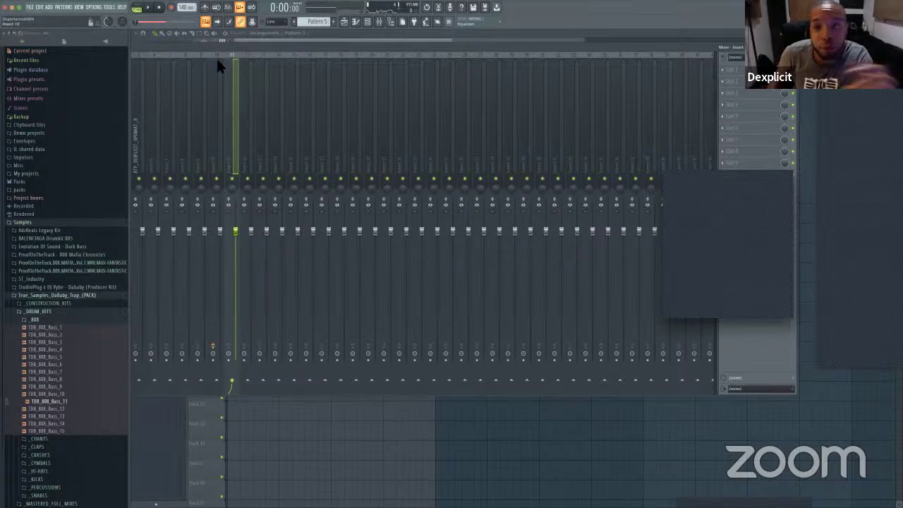
# Step: Load the SketchCassette II effect on Insert 11 and move its window to the middle of the mixer
pyautogui.click(726, 74)
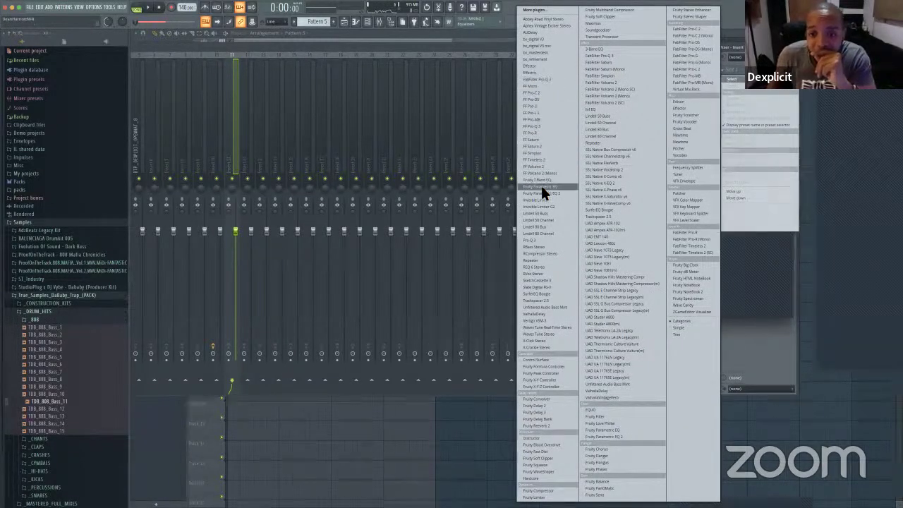
pyautogui.click(546, 280)
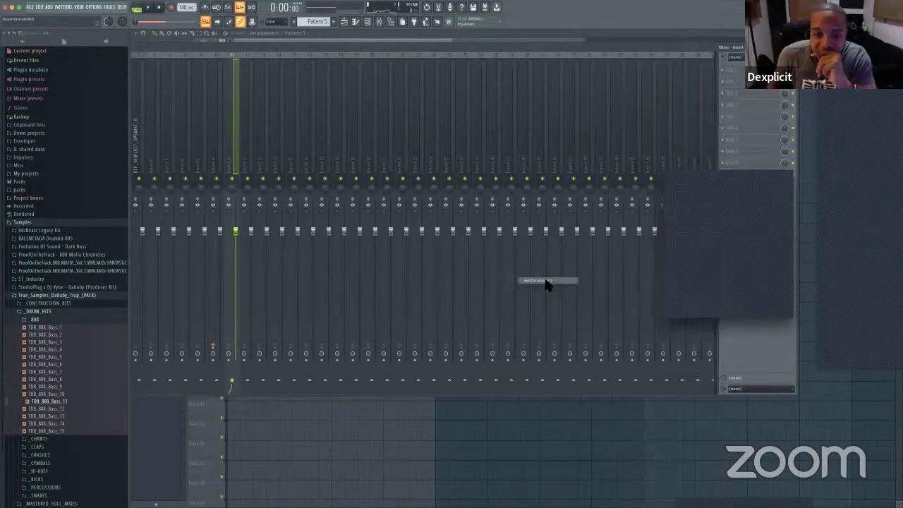
pyautogui.moveTo(245, 40)
pyautogui.mouseDown()
pyautogui.moveTo(507, 139)
pyautogui.moveTo(448, 121)
pyautogui.mouseUp()
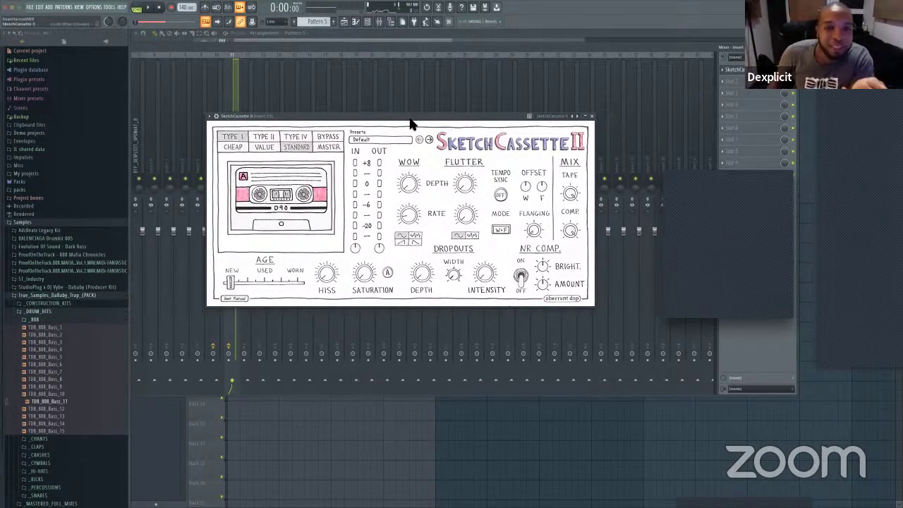
pyautogui.moveTo(394, 120); pyautogui.dragTo(398, 104)
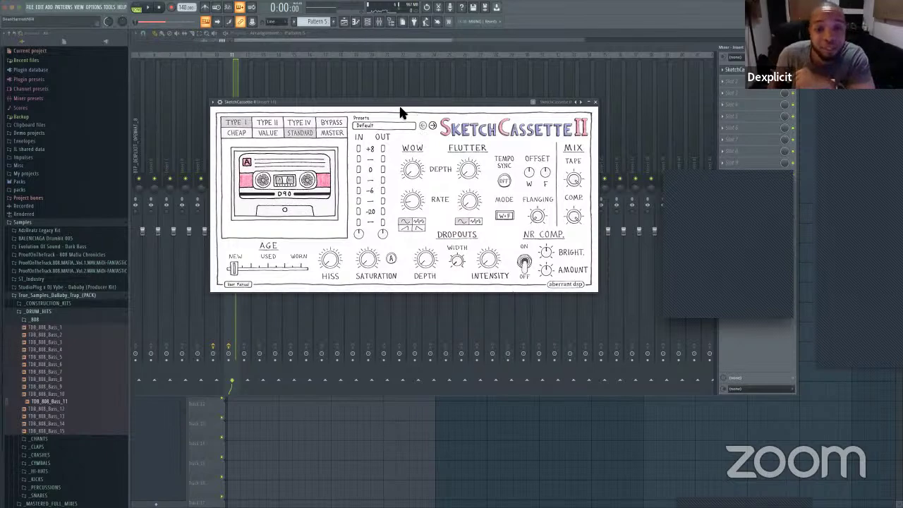
pyautogui.moveTo(409, 102); pyautogui.dragTo(432, 103)
# Step: Play Pattern 5 through SketchCassette II with the channel rack shown and the effect window moved just below it
pyautogui.click(137, 7)
pyautogui.press('space')
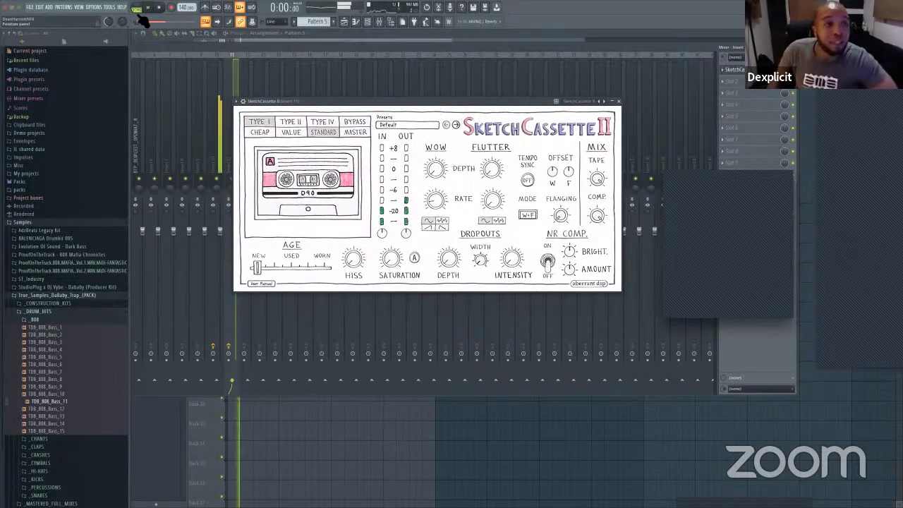
pyautogui.click(366, 21)
pyautogui.moveTo(367, 101)
pyautogui.mouseDown()
pyautogui.moveTo(378, 174)
pyautogui.moveTo(365, 187)
pyautogui.moveTo(317, 185)
pyautogui.mouseUp()
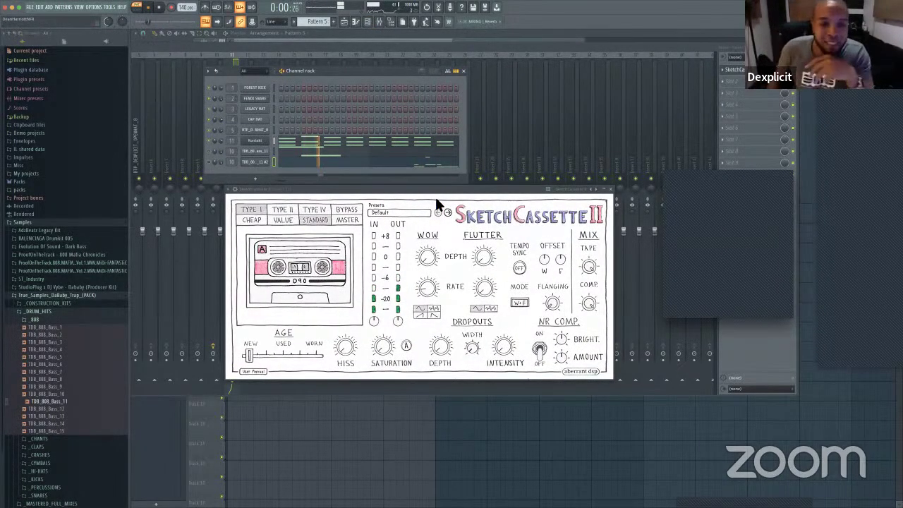
pyautogui.moveTo(430, 190); pyautogui.dragTo(422, 150)
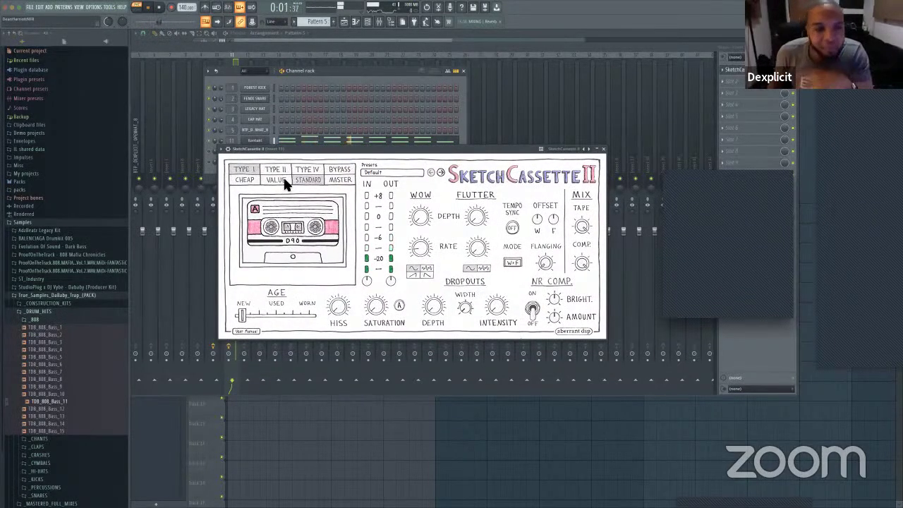
# Step: Try the Wow + Flutter preset Gentle Modulation in SketchCassette II with the Type IV tape
pyautogui.click(397, 170)
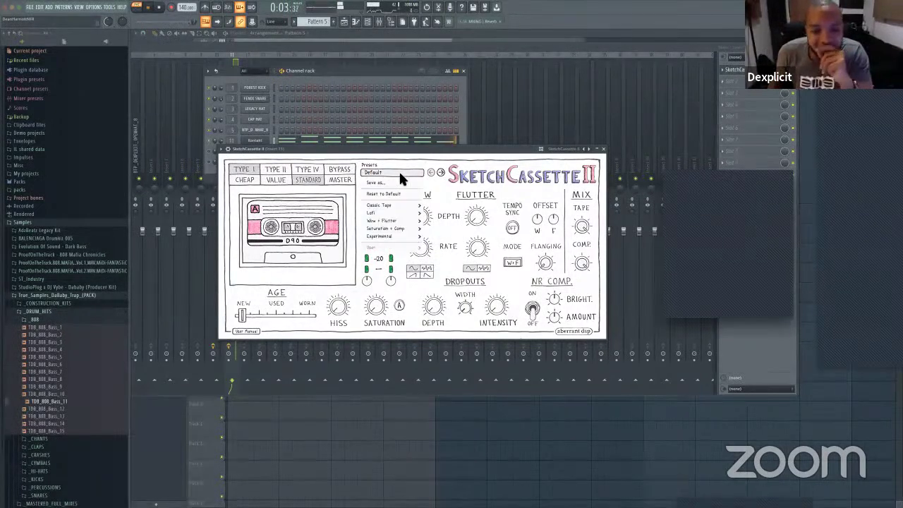
pyautogui.moveTo(400, 220)
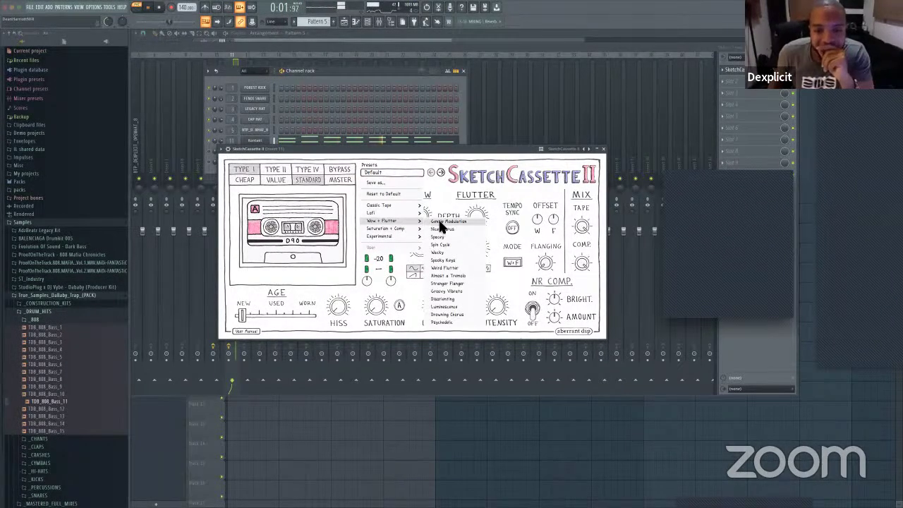
pyautogui.click(438, 218)
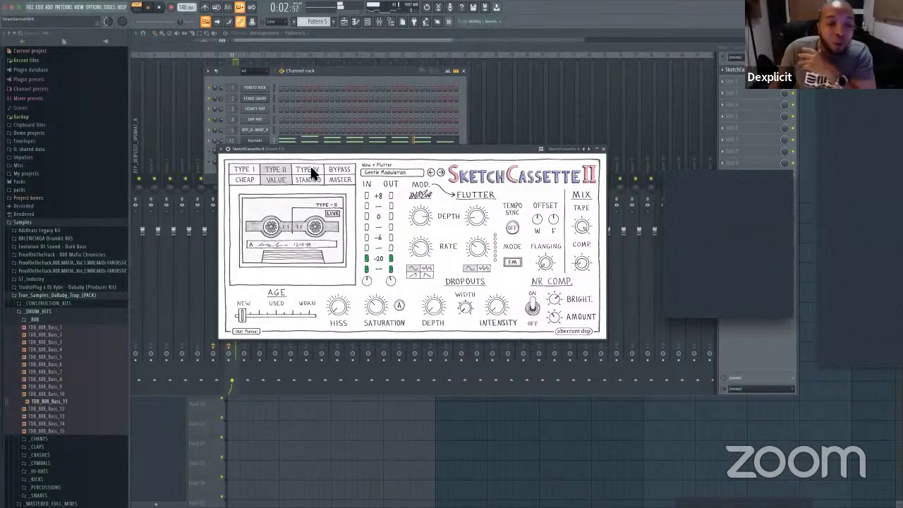
pyautogui.moveTo(242, 316); pyautogui.dragTo(219, 308)
pyautogui.moveTo(429, 204)
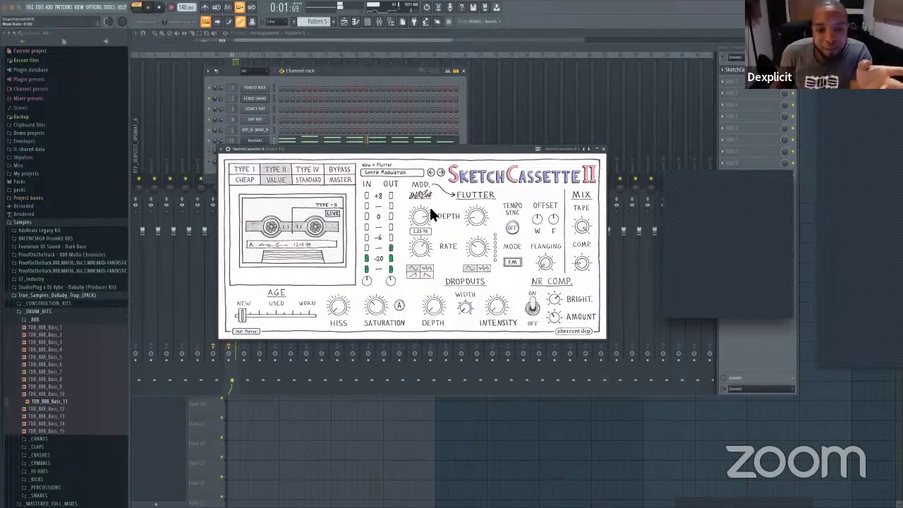
pyautogui.click(316, 170)
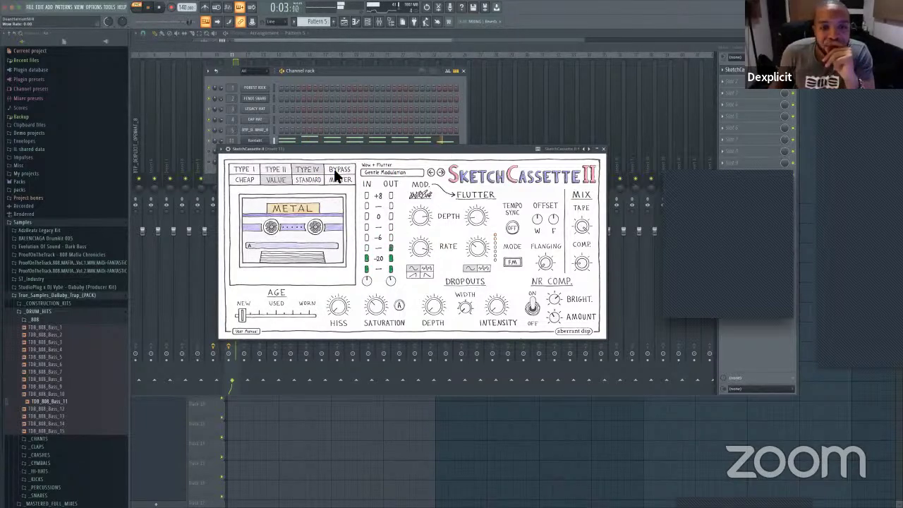
# Step: Load the Classic Tape preset Clean + Subtle, adjust its wow rate by ear and close the effect window
pyautogui.click(375, 173)
pyautogui.moveTo(389, 203)
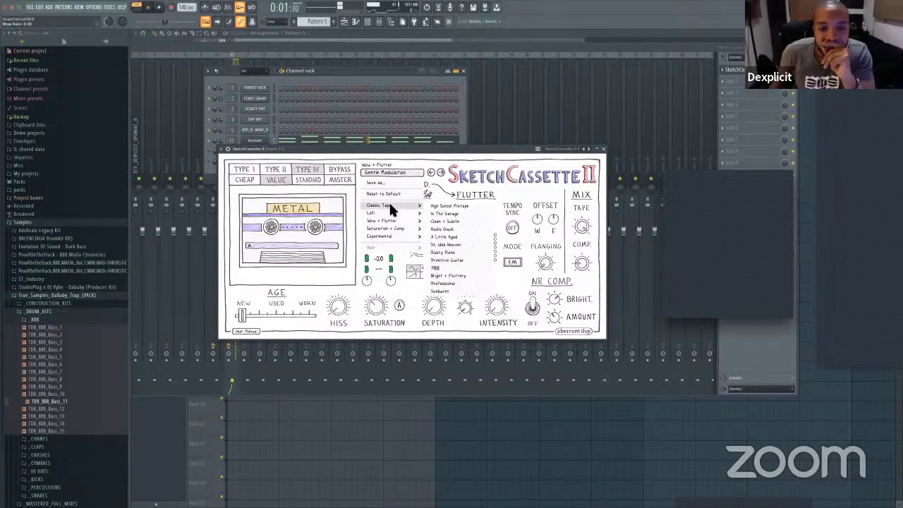
pyautogui.click(443, 221)
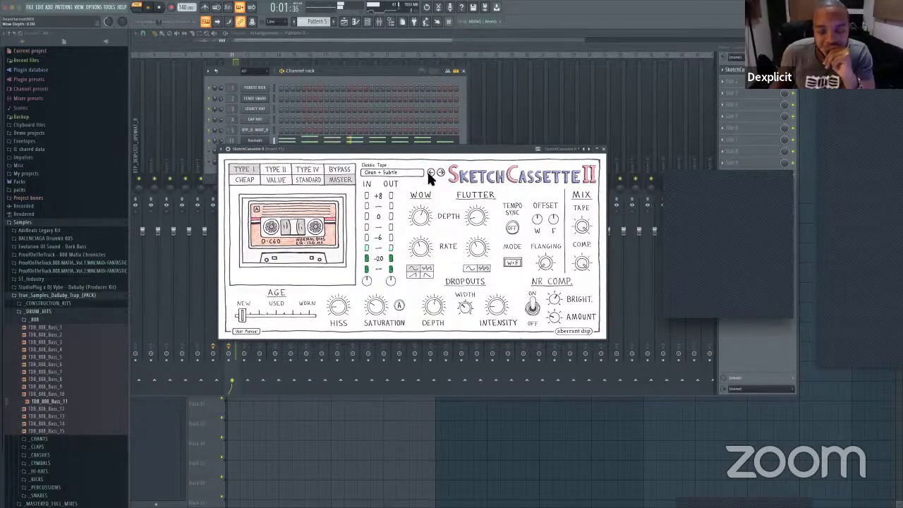
pyautogui.moveTo(424, 244); pyautogui.dragTo(425, 263)
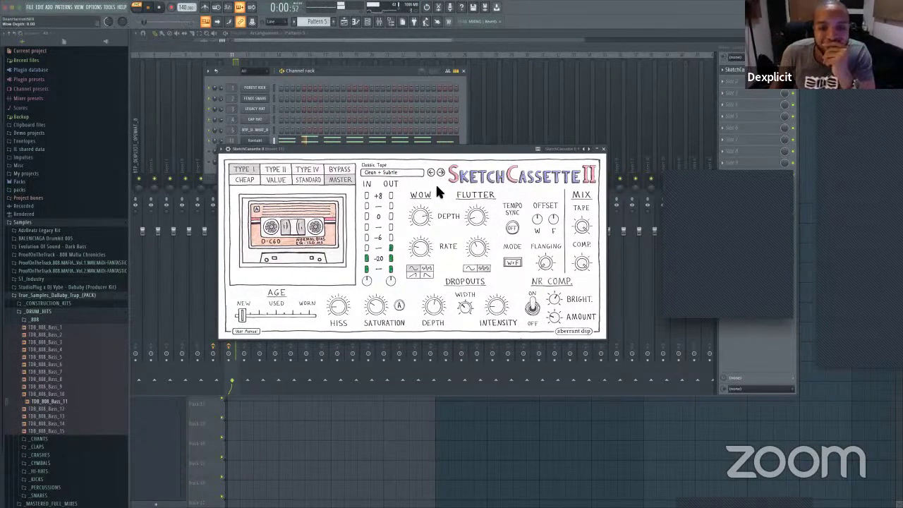
pyautogui.moveTo(429, 248)
pyautogui.mouseDown()
pyautogui.moveTo(424, 204)
pyautogui.moveTo(424, 242)
pyautogui.mouseUp()
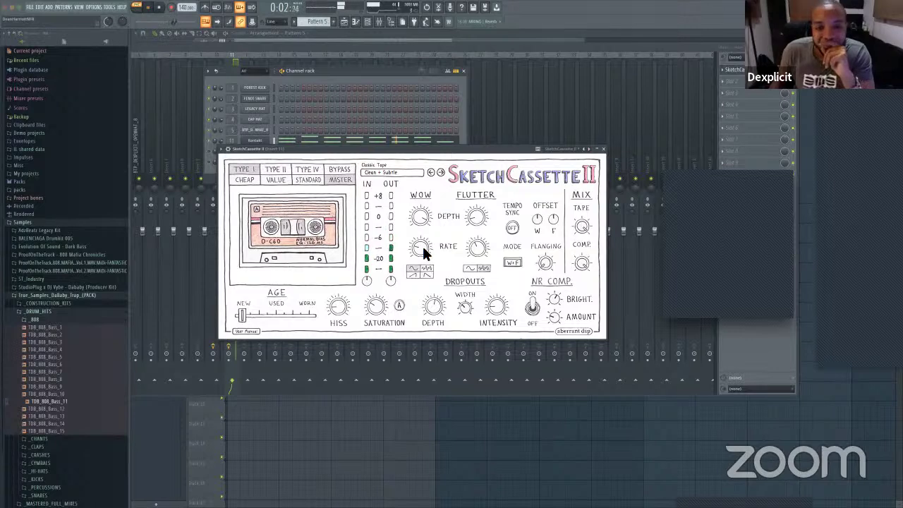
pyautogui.click(603, 148)
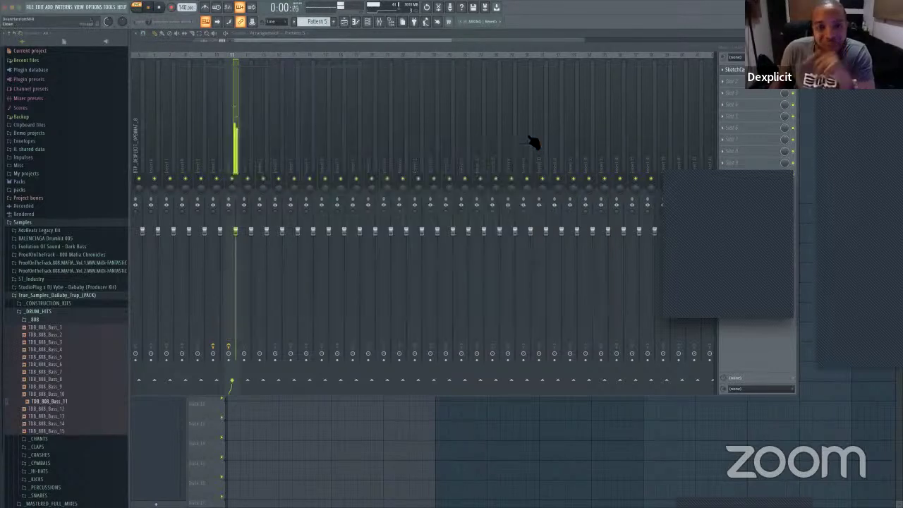
# Step: Listen to the full arrangement in the playlist with the tape effect on the Kontakt melody
pyautogui.click(345, 21)
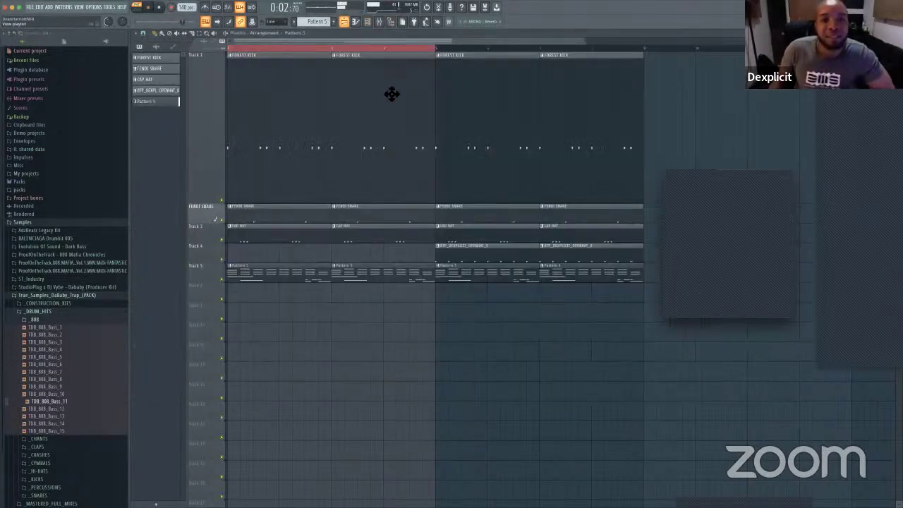
pyautogui.click(368, 22)
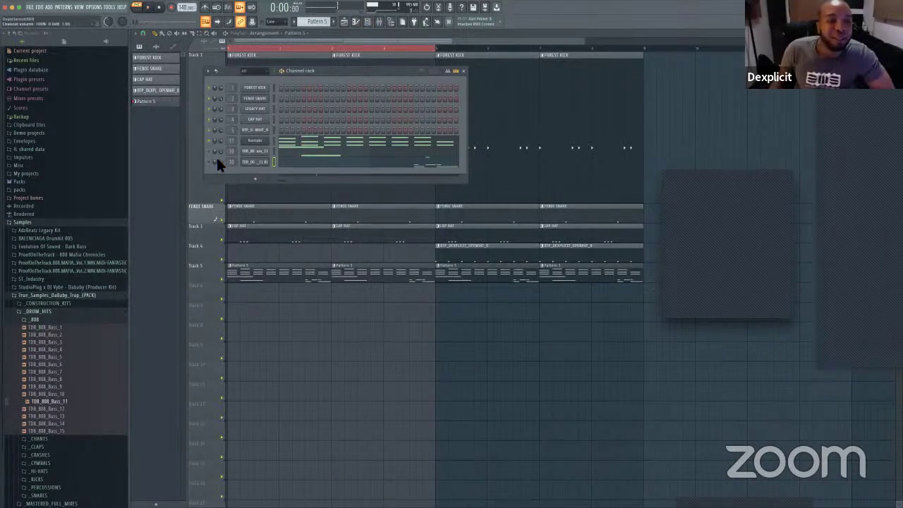
pyautogui.press('space')
pyautogui.click(362, 32)
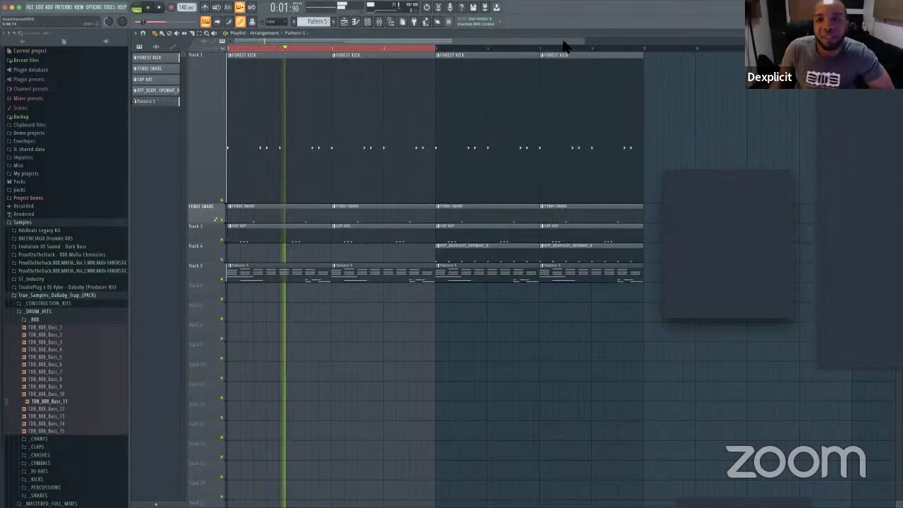
pyautogui.scroll(-3, 565, 46)
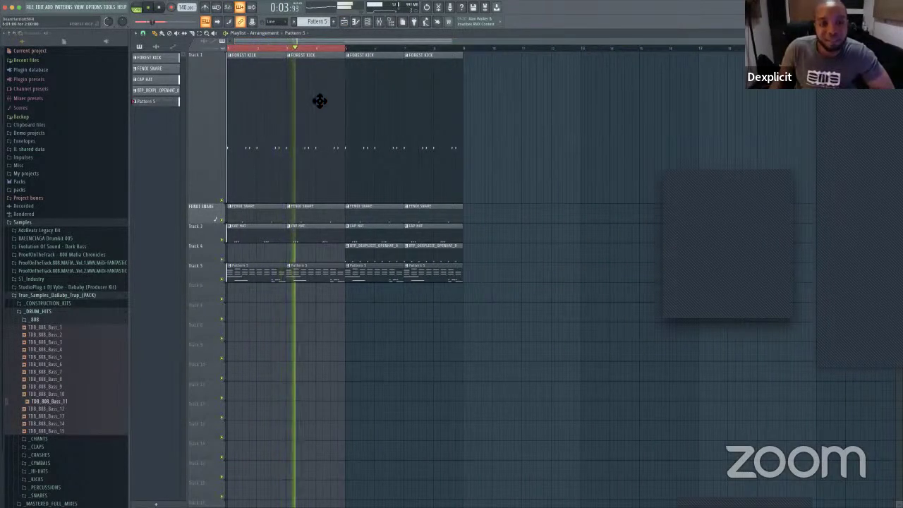
pyautogui.press('space')
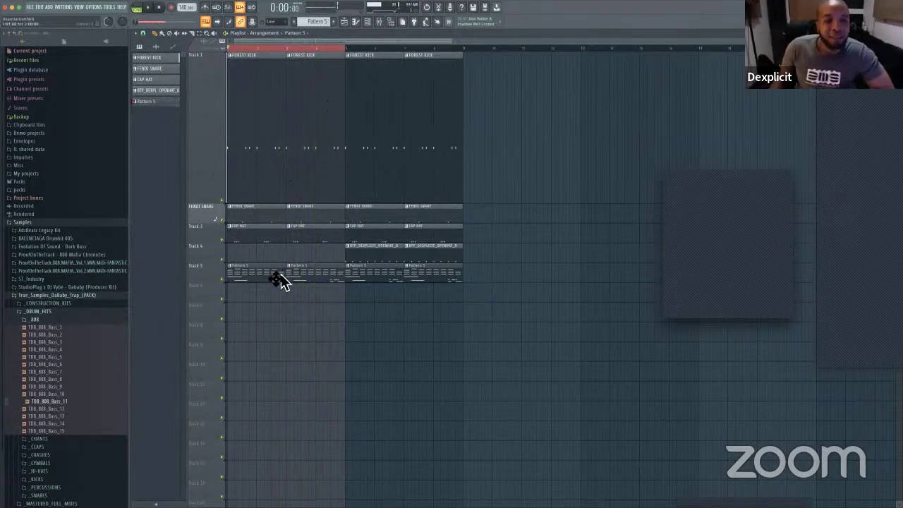
# Step: Cut the Kontakt notes out of Pattern 5 and paste them into the Kontakt channel of a new Pattern 6
pyautogui.doubleClick(300, 279)
pyautogui.click(368, 23)
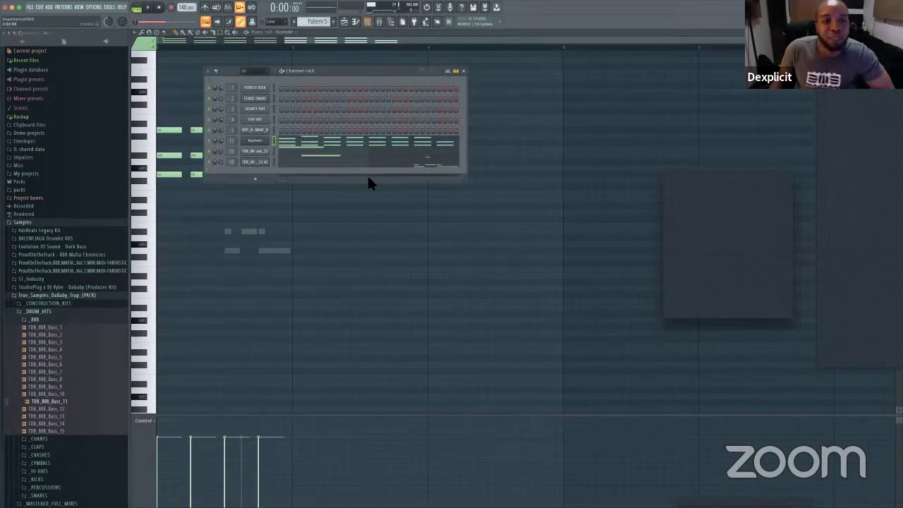
pyautogui.rightClick(274, 142)
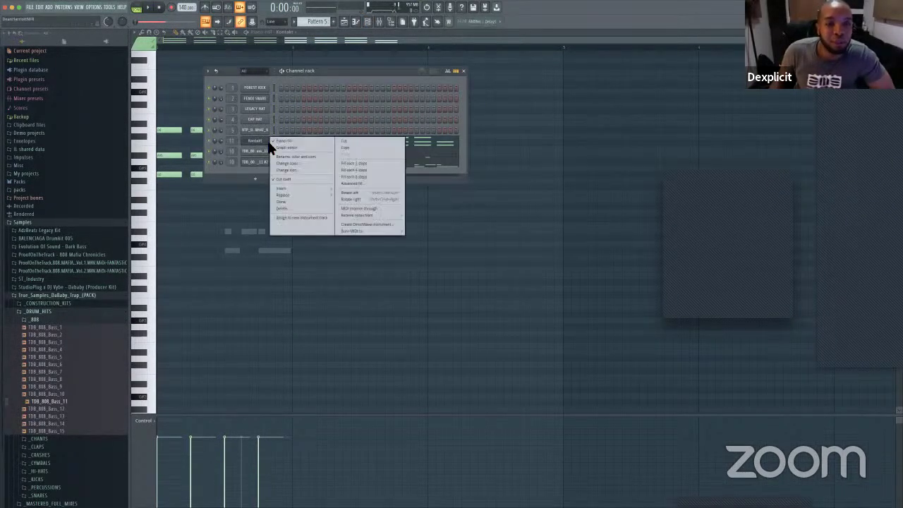
pyautogui.click(333, 141)
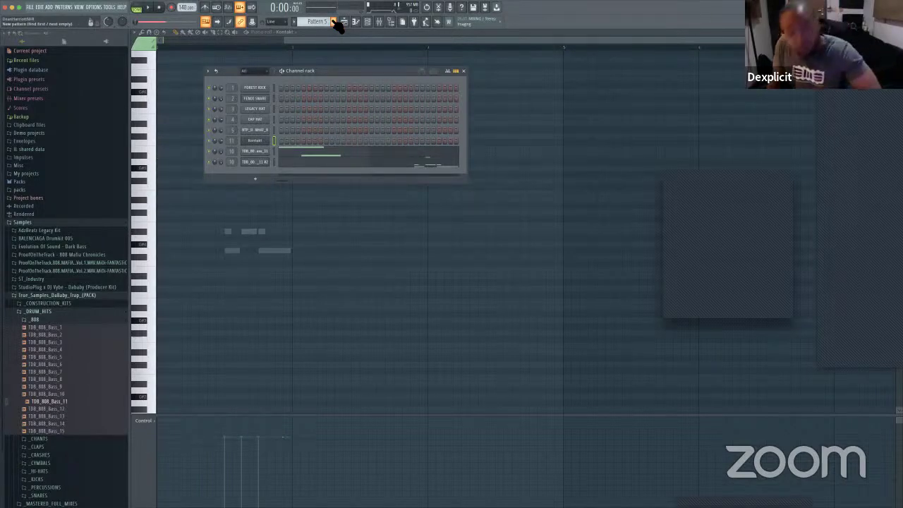
pyautogui.click(335, 23)
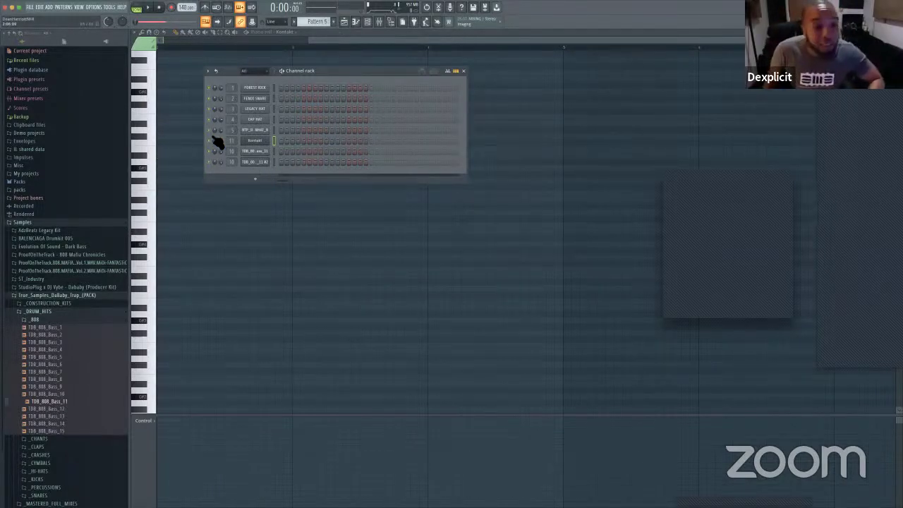
pyautogui.rightClick(273, 141)
pyautogui.click(335, 148)
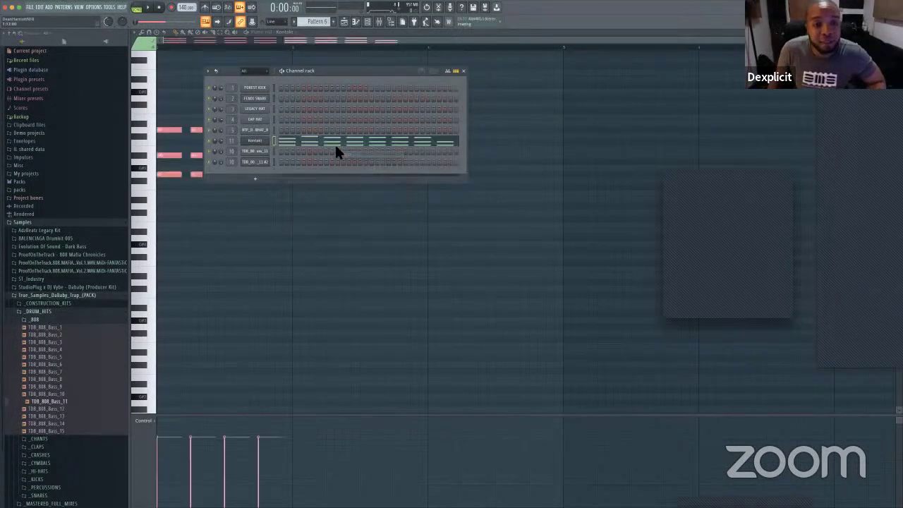
# Step: Place Pattern 6 at bars 1 and 3 on Track 6 and delete the first three Pattern 5 clips from Track 5
pyautogui.click(345, 22)
pyautogui.moveTo(269, 250); pyautogui.dragTo(252, 310)
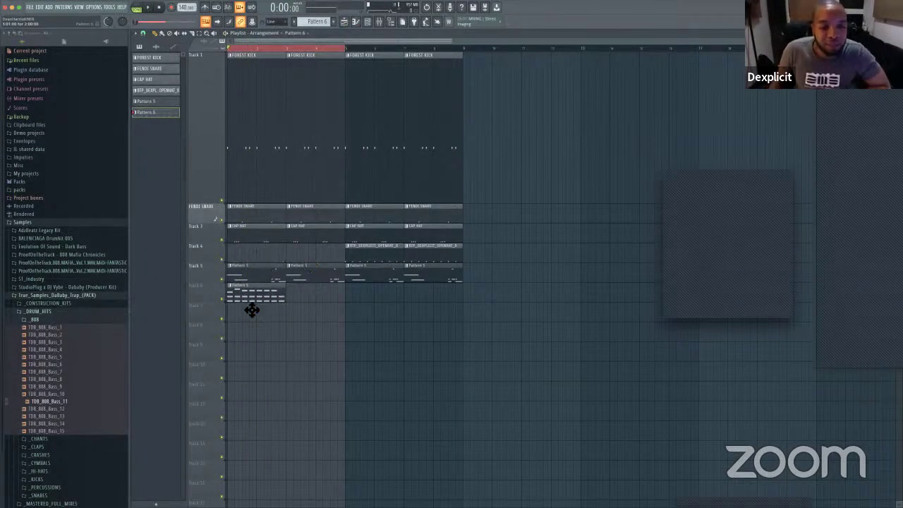
pyautogui.click(300, 295)
pyautogui.rightClick(282, 275)
pyautogui.rightClick(311, 278)
pyautogui.rightClick(374, 280)
# Step: Mute the kick, snare and hat tracks (Tracks 1 to 3) and play the melody in the playlist
pyautogui.press('space')
pyautogui.press('space')
pyautogui.click(221, 240)
pyautogui.click(222, 220)
pyautogui.click(221, 200)
pyautogui.press('space')
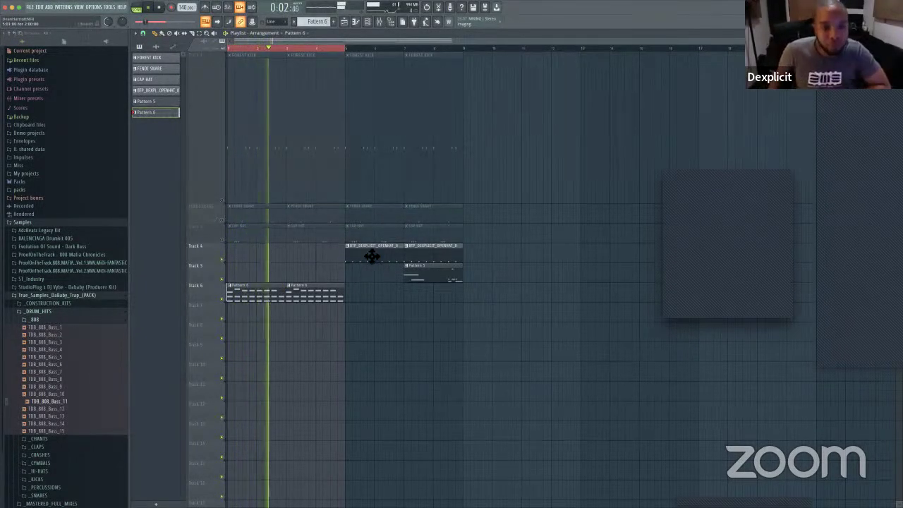
# Step: Add Pattern 6 clips at bars 5 and 7 on Track 6
pyautogui.click(354, 296)
pyautogui.click(426, 296)
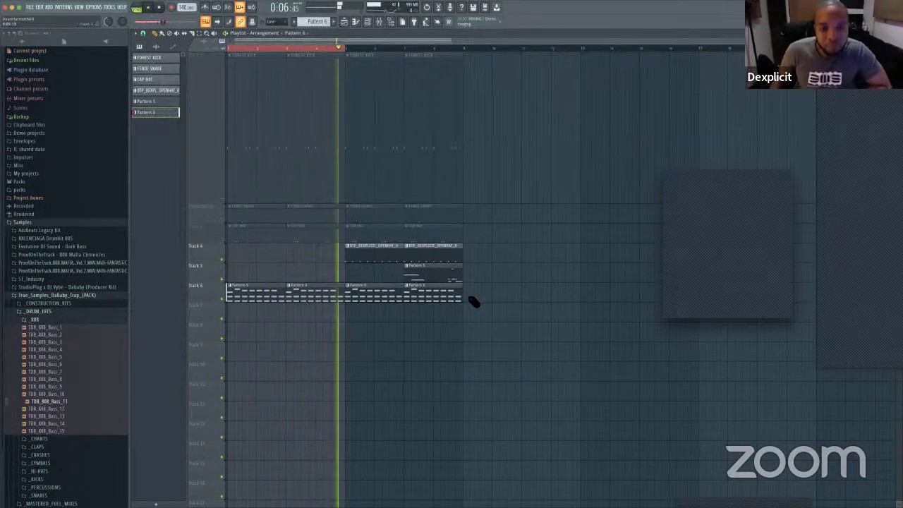
# Step: Stop playback and load Effectrix into the second effect slot of the Kontakt channel's mixer insert
pyautogui.press('space')
pyautogui.doubleClick(280, 293)
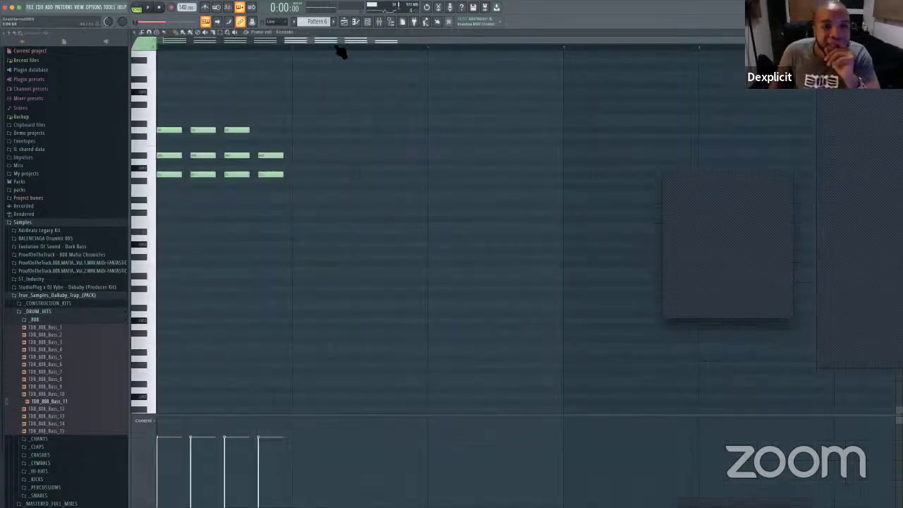
pyautogui.click(365, 22)
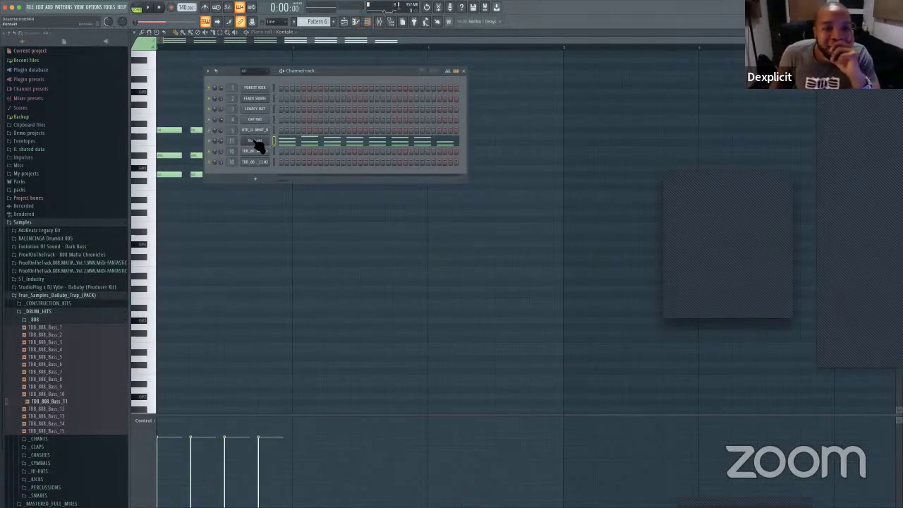
pyautogui.click(379, 21)
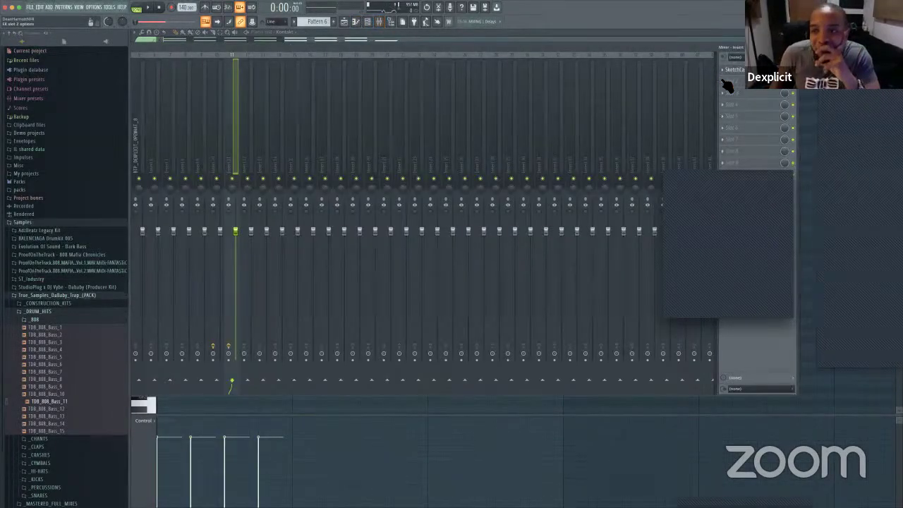
pyautogui.click(726, 84)
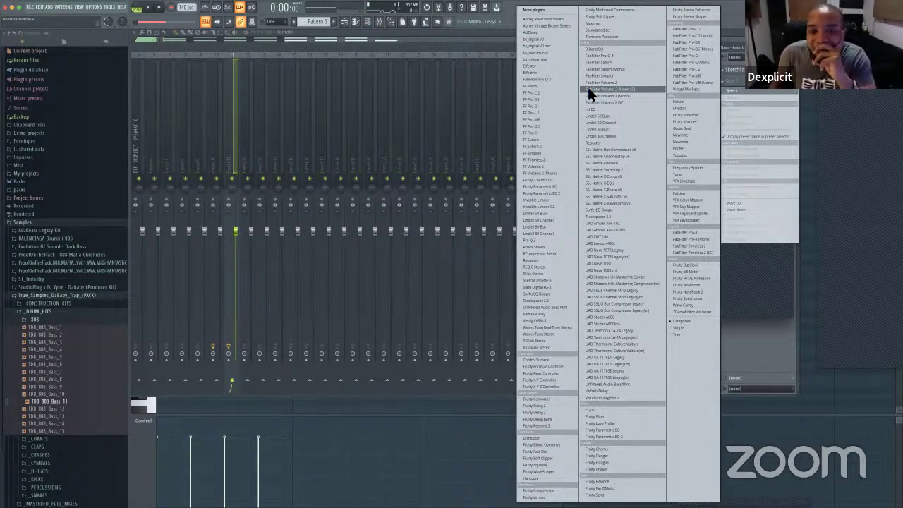
pyautogui.click(546, 71)
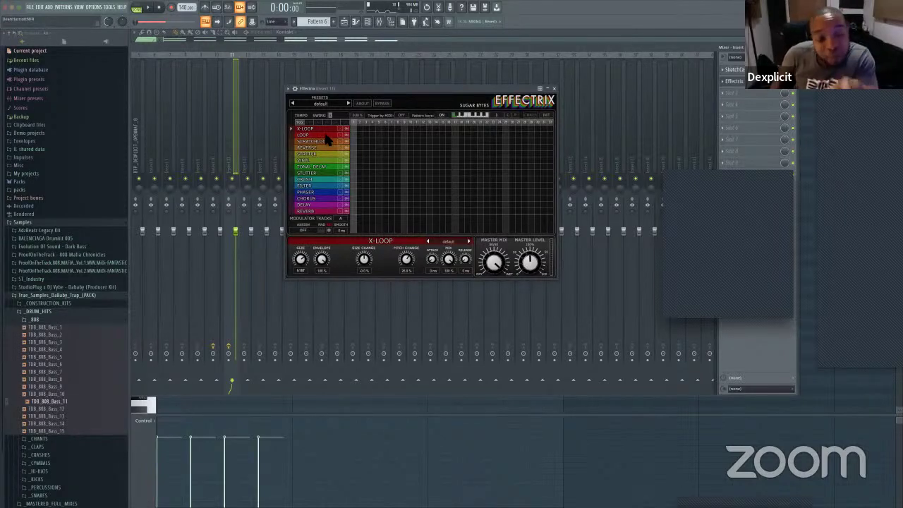
pyautogui.moveTo(431, 92); pyautogui.dragTo(424, 99)
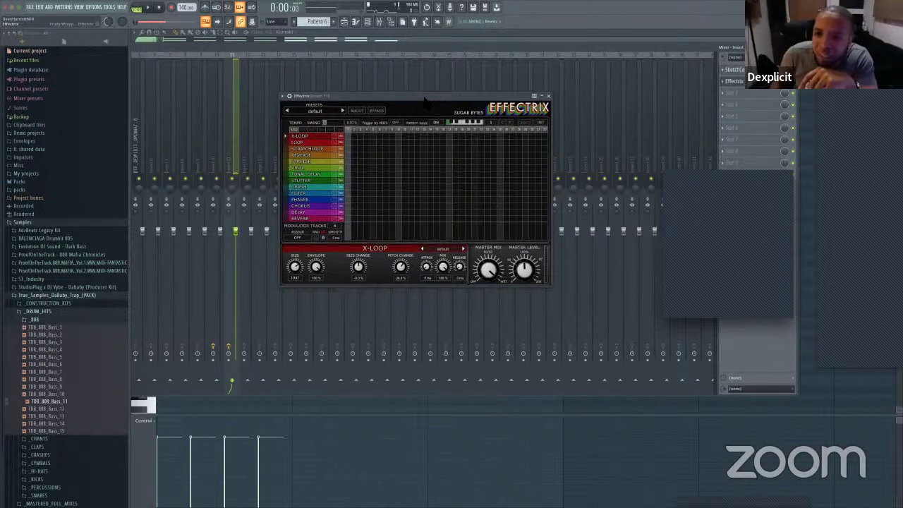
# Step: Load Gross Beat into the third effect slot of the Kontakt insert and close its window
pyautogui.click(721, 100)
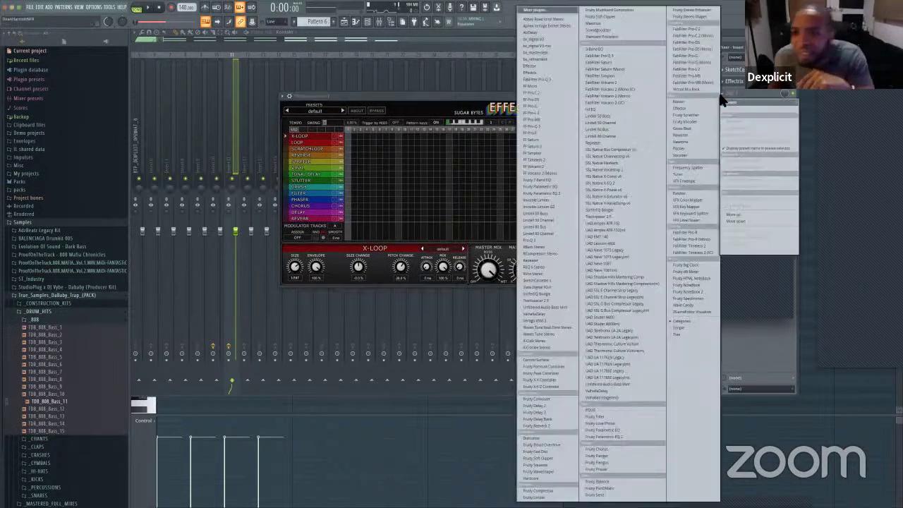
pyautogui.click(694, 129)
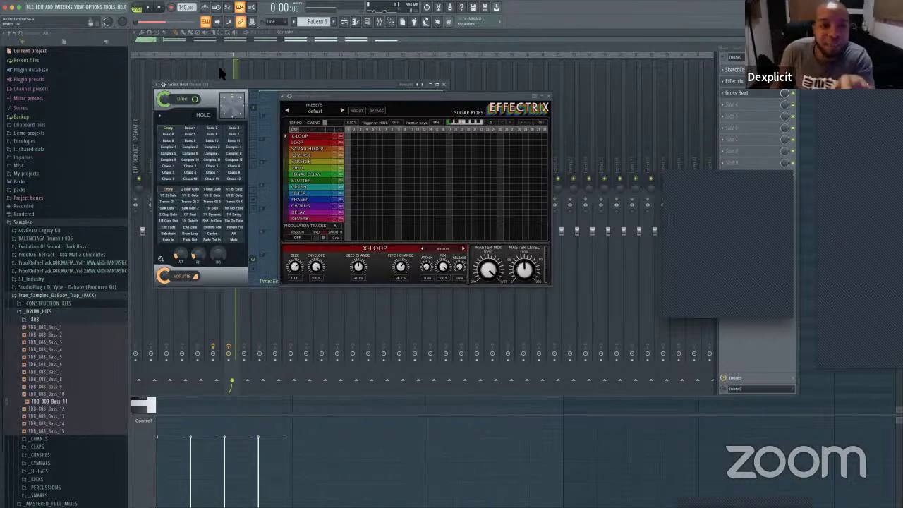
pyautogui.moveTo(336, 99); pyautogui.dragTo(322, 73)
pyautogui.click(443, 84)
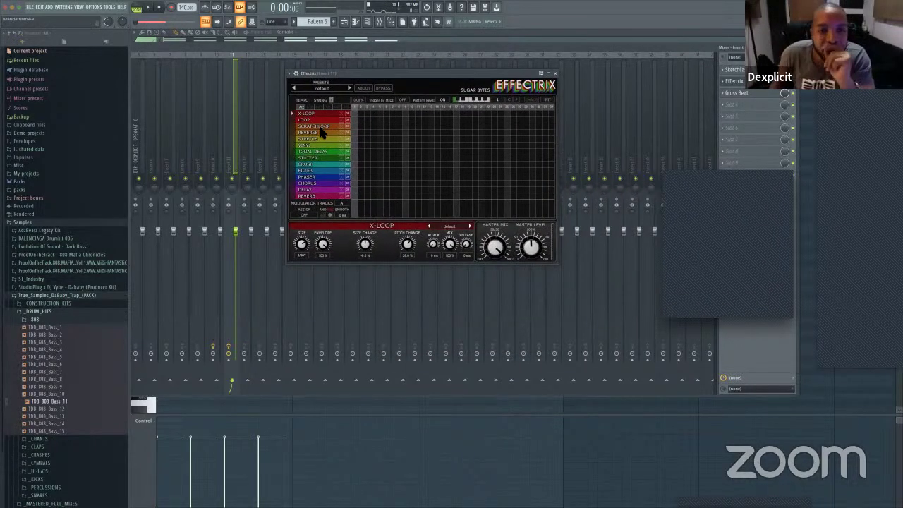
# Step: Try Effectrix on the melody with Reverse across all 32 steps and Loop on steps 9 to 16
pyautogui.click(308, 133)
pyautogui.moveTo(315, 126)
pyautogui.mouseDown()
pyautogui.moveTo(316, 115)
pyautogui.moveTo(316, 191)
pyautogui.moveTo(320, 113)
pyautogui.moveTo(319, 137)
pyautogui.mouseUp()
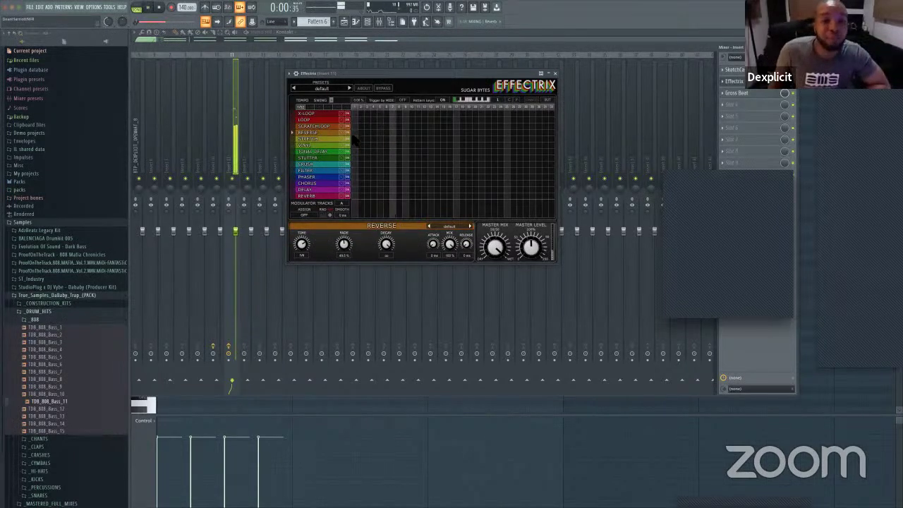
pyautogui.moveTo(357, 135); pyautogui.dragTo(572, 143)
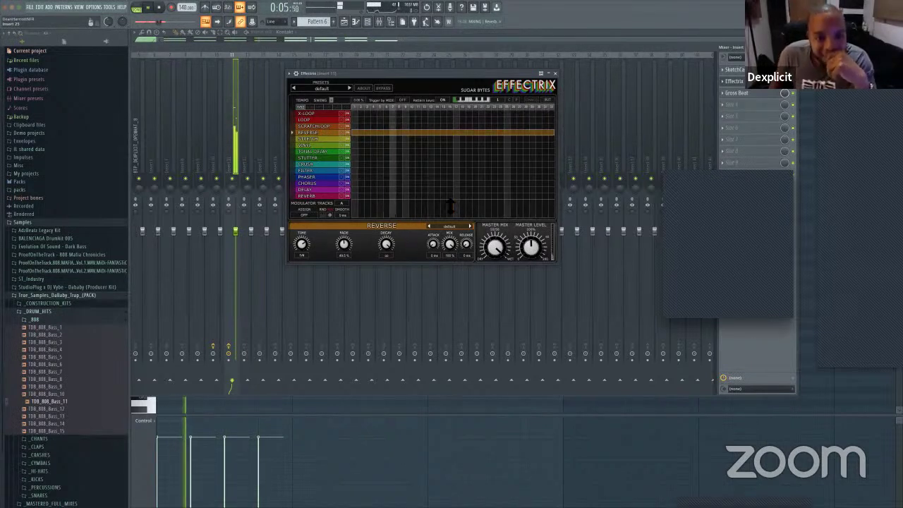
pyautogui.click(324, 119)
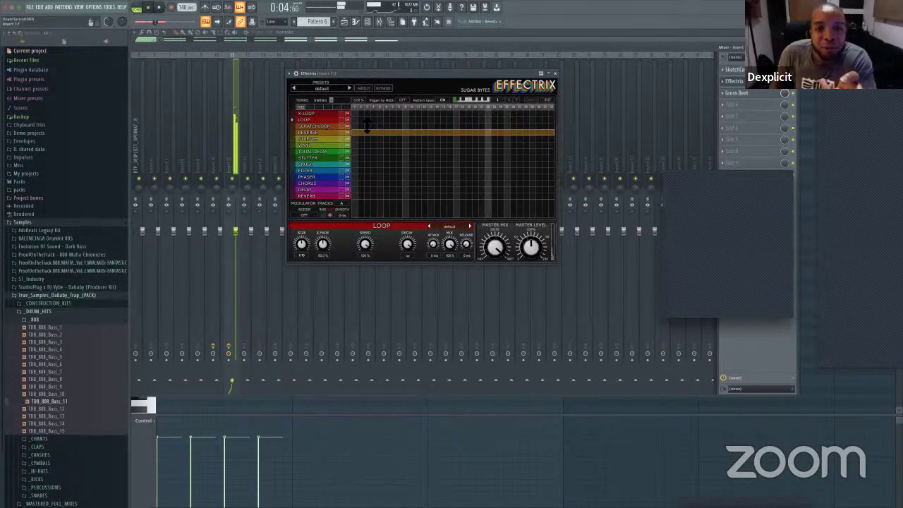
pyautogui.moveTo(406, 121); pyautogui.dragTo(452, 122)
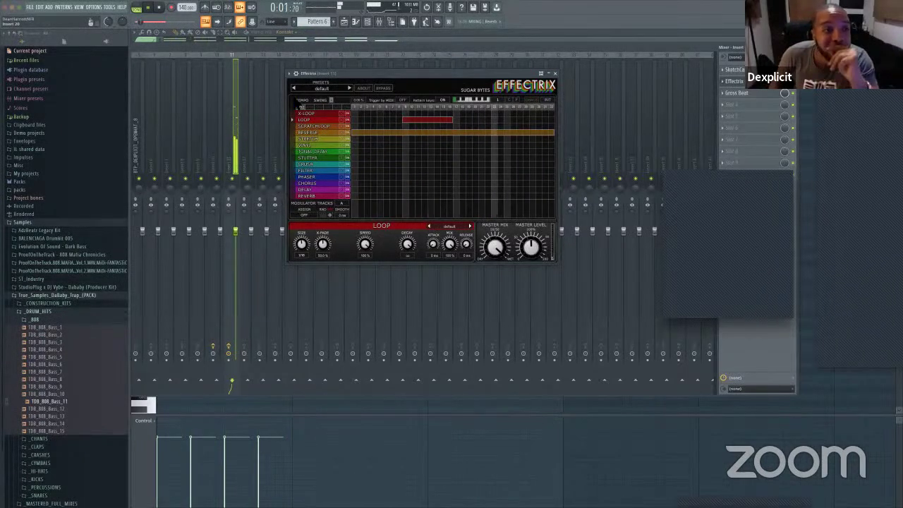
# Step: Unmute the kick, snare and hat tracks (Tracks 1 to 3) in the playlist and restart playback
pyautogui.click(345, 22)
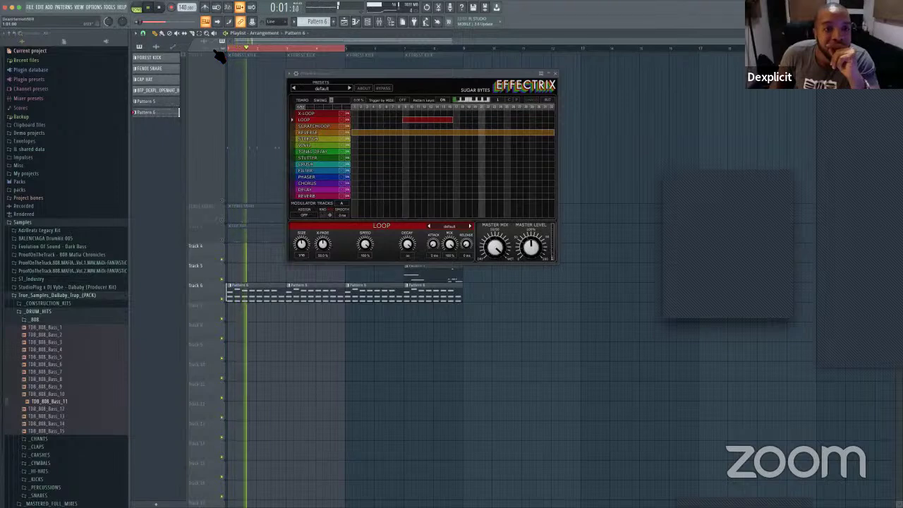
pyautogui.click(368, 21)
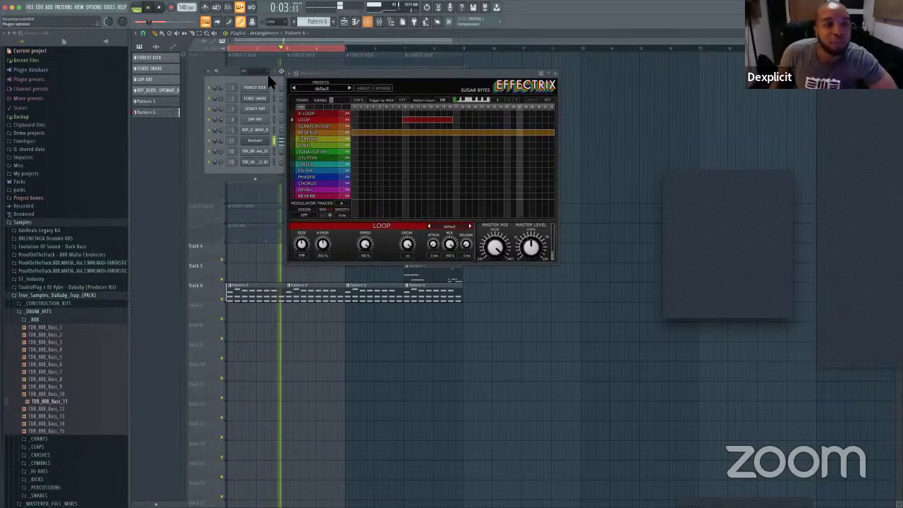
pyautogui.press('space')
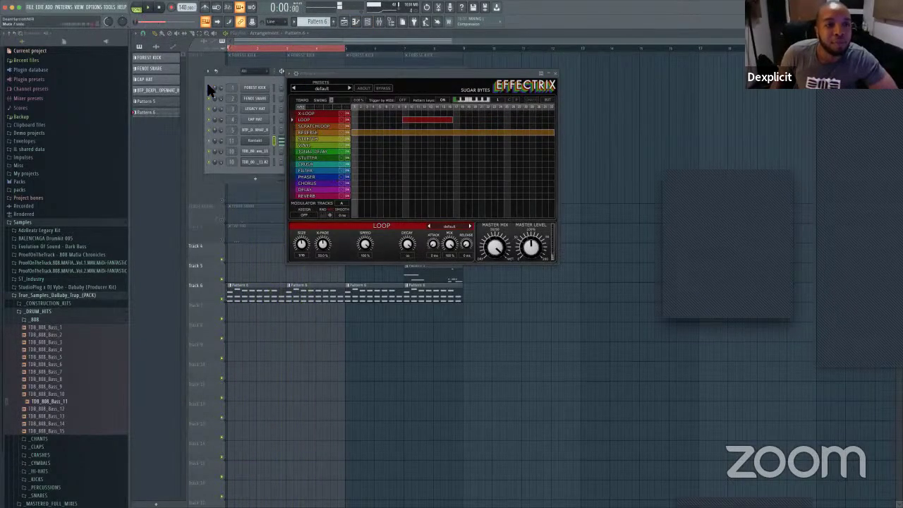
pyautogui.moveTo(229, 70); pyautogui.dragTo(337, 291)
pyautogui.press('space')
pyautogui.press('space')
pyautogui.click(222, 202)
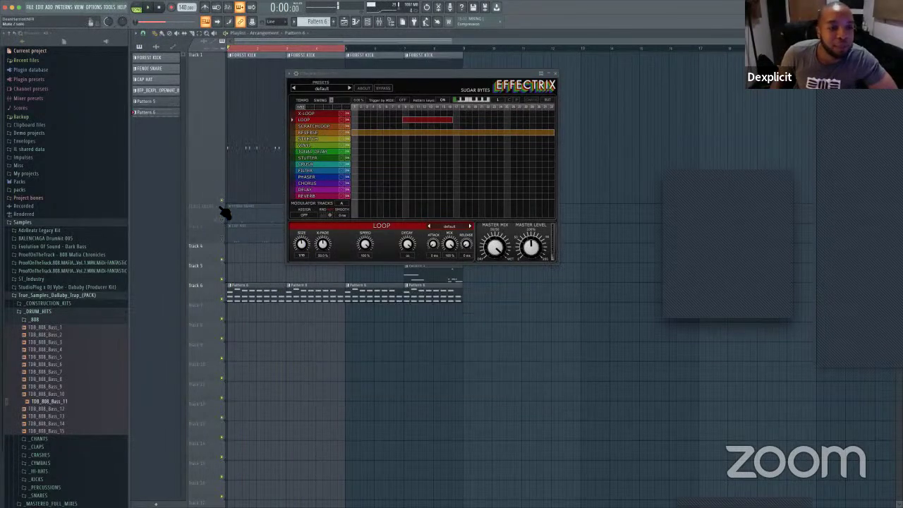
pyautogui.press('space')
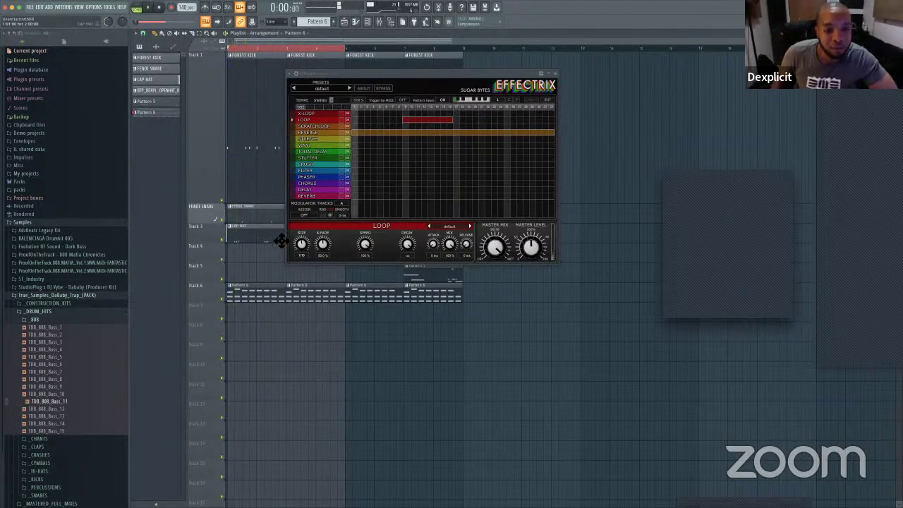
# Step: Clear the Loop and Reverse blocks from the Effectrix sequencer and stop playback
pyautogui.rightClick(410, 119)
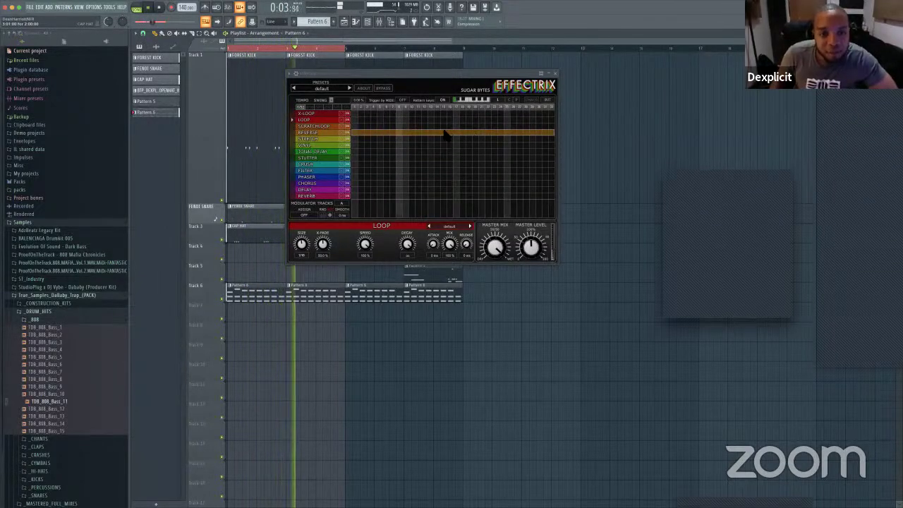
pyautogui.press('space')
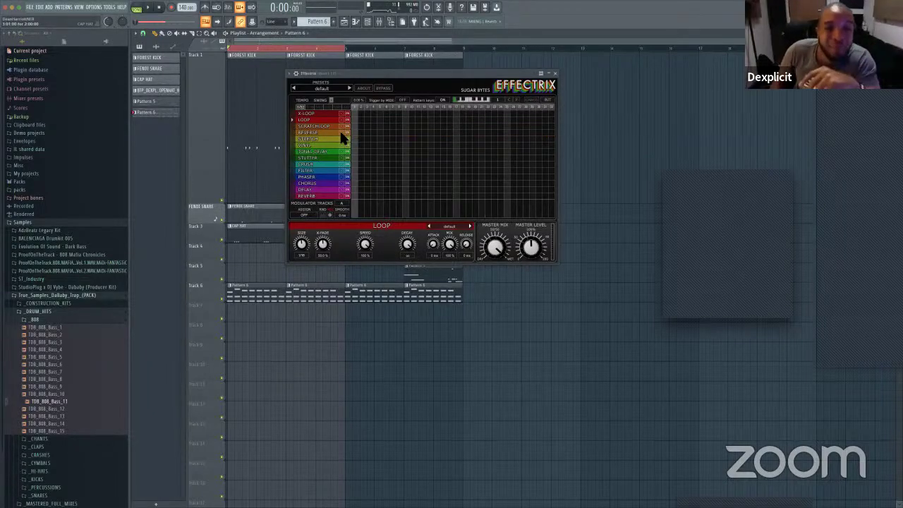
# Step: Close Effectrix and open Gross Beat from the Kontakt mixer insert while the playlist plays
pyautogui.press('F9')
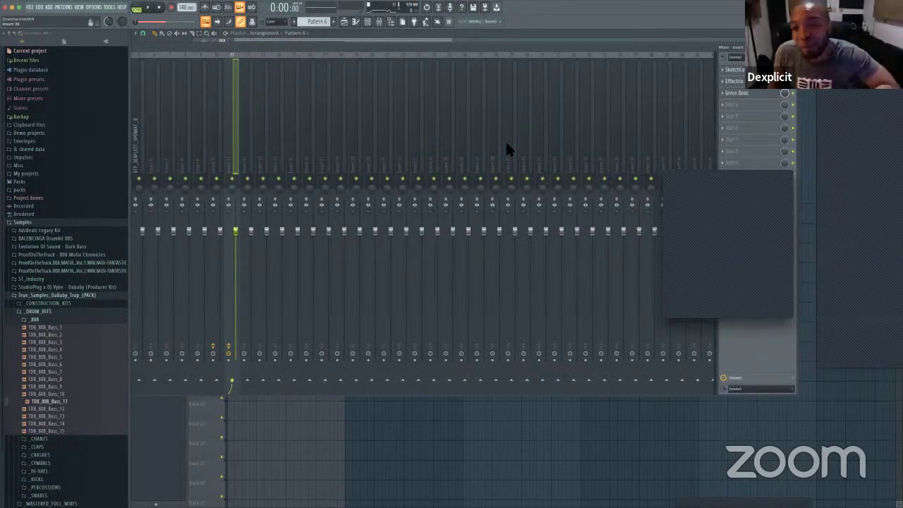
pyautogui.press('F9')
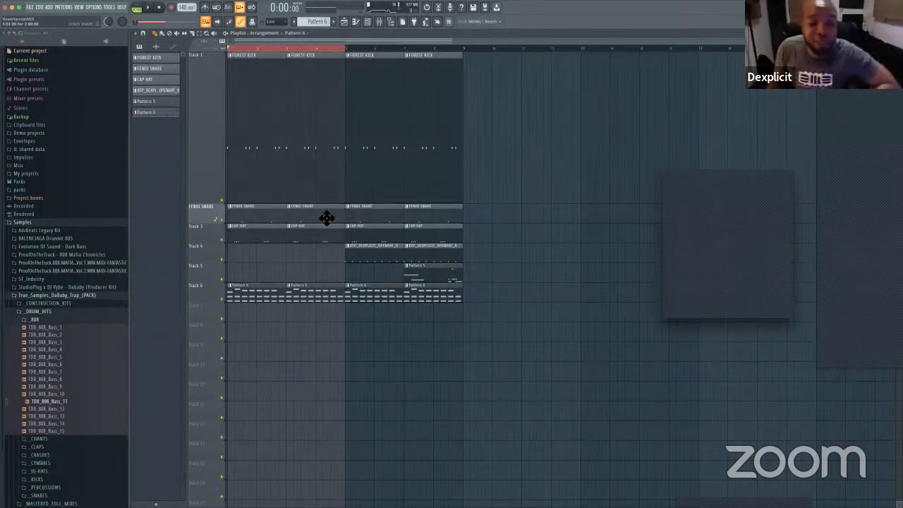
pyautogui.click(380, 21)
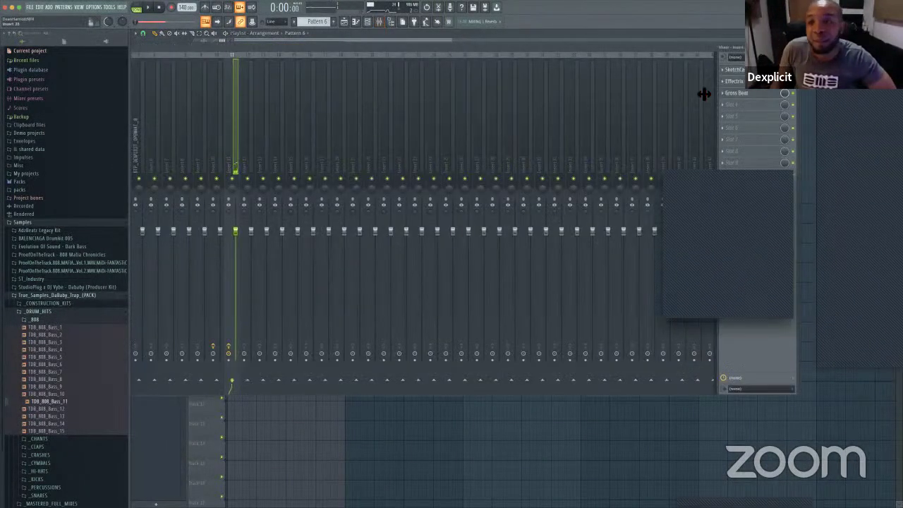
pyautogui.click(734, 80)
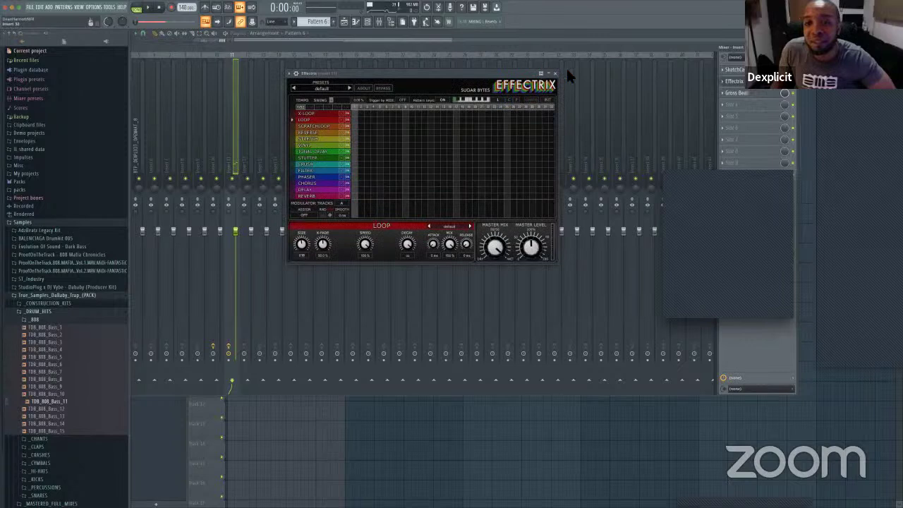
pyautogui.click(762, 94)
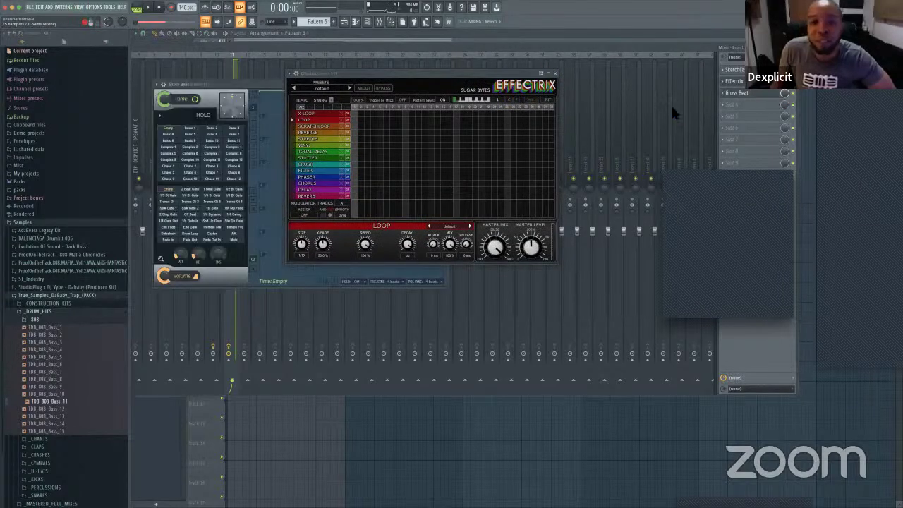
pyautogui.click(554, 73)
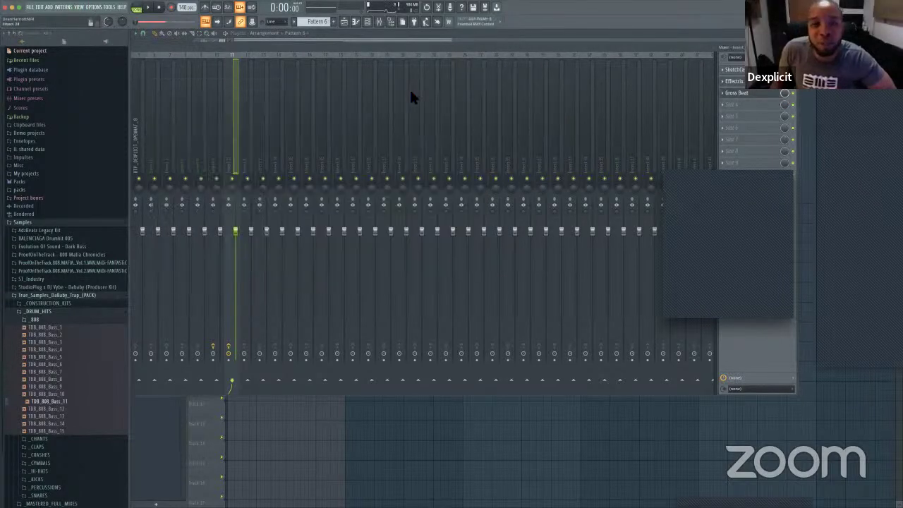
pyautogui.click(753, 95)
pyautogui.press('space')
pyautogui.moveTo(367, 85); pyautogui.dragTo(491, 79)
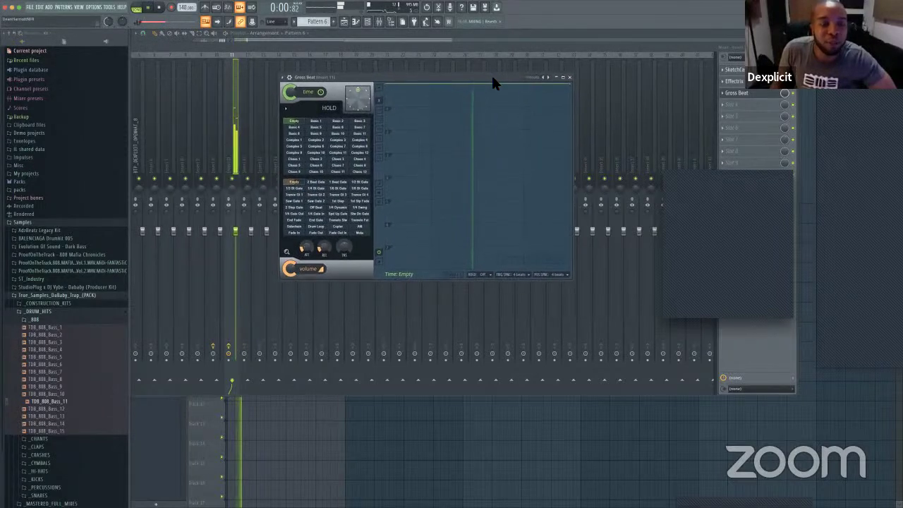
# Step: Try Gross Beat's 1/3 Bt Gate volume pattern on the melody and browse the plugin's preset list
pyautogui.click(294, 190)
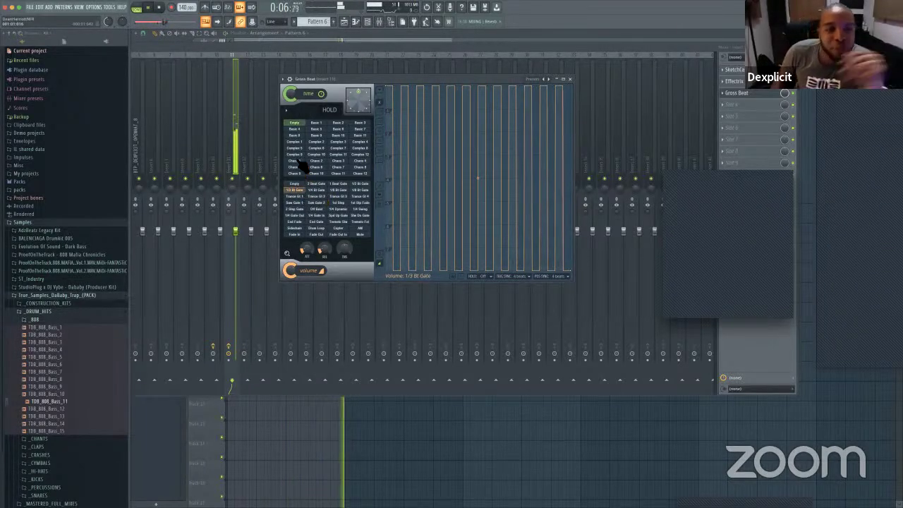
pyautogui.click(287, 111)
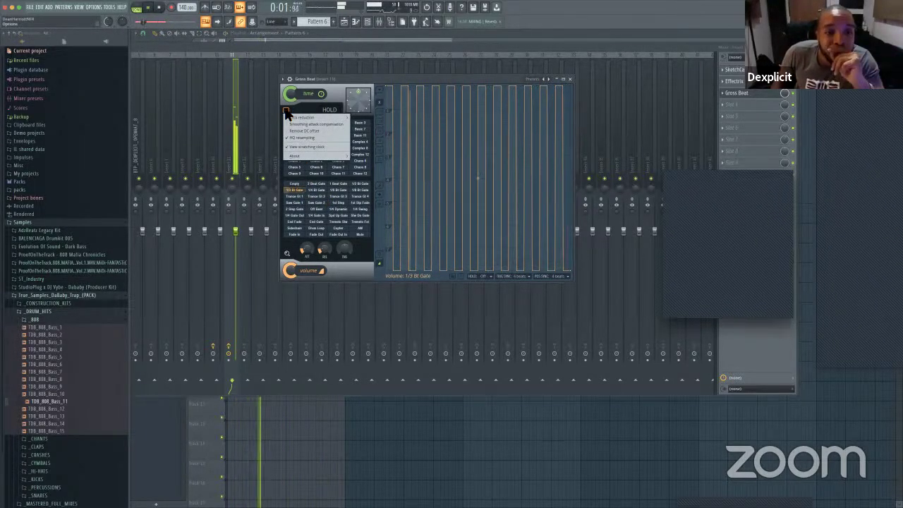
pyautogui.click(286, 111)
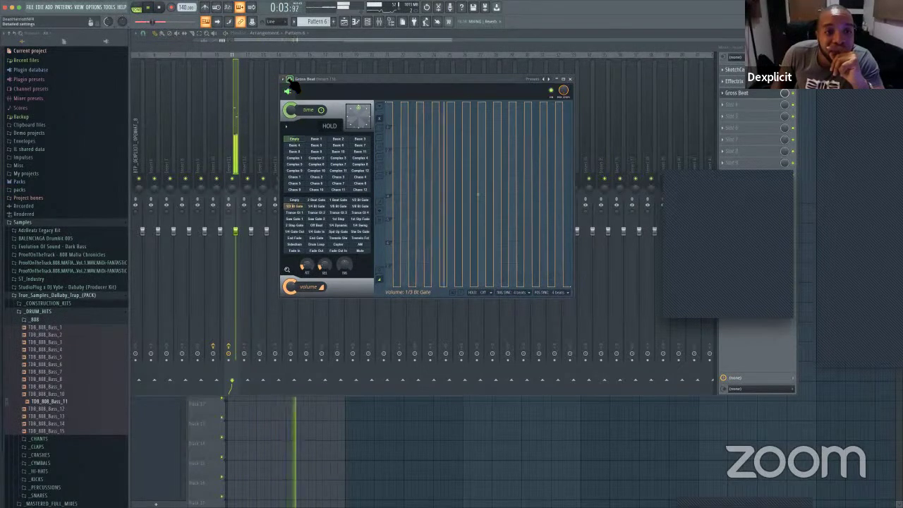
pyautogui.click(289, 79)
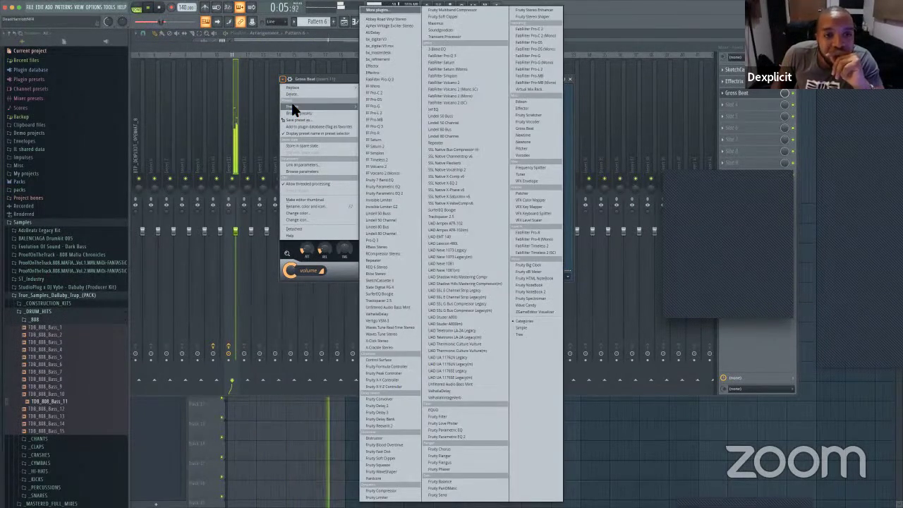
pyautogui.moveTo(292, 105)
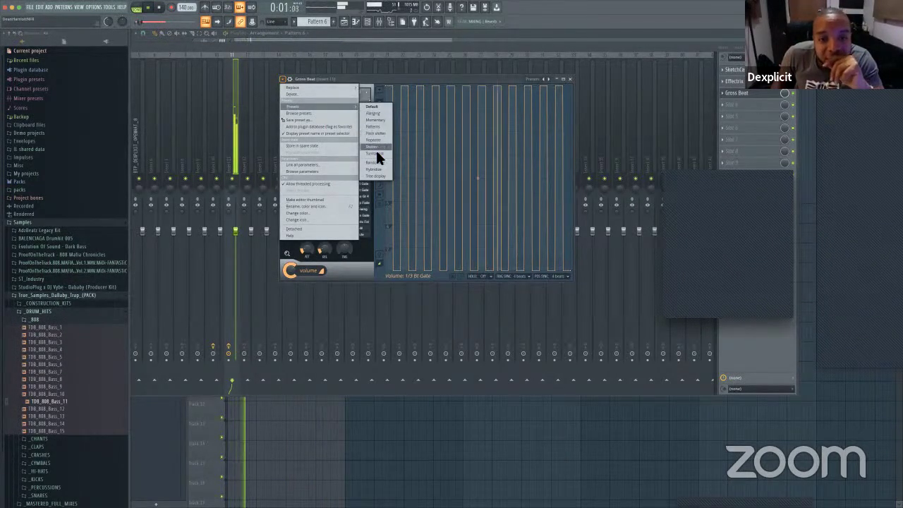
pyautogui.click(390, 77)
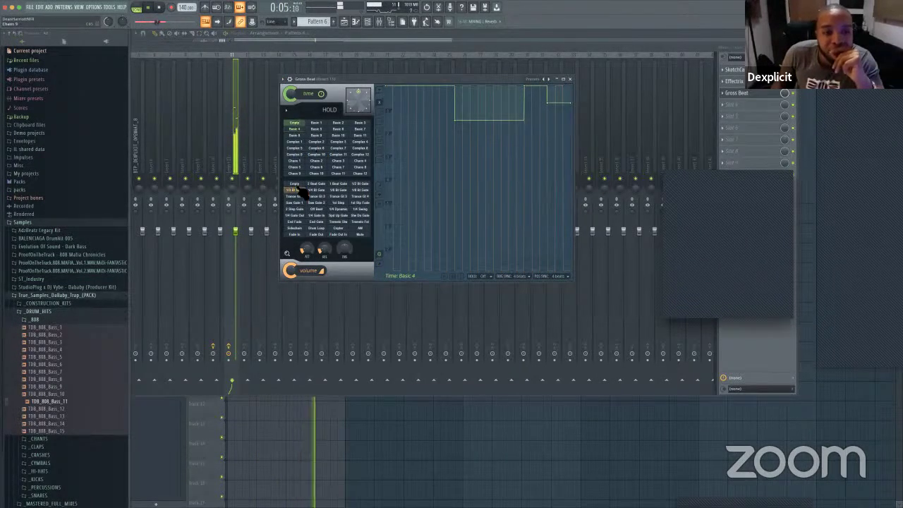
# Step: Apply the Basic 9 time pattern with the Empty volume pattern in Gross Beat and reshape the middle steps of its time envelope
pyautogui.click(319, 136)
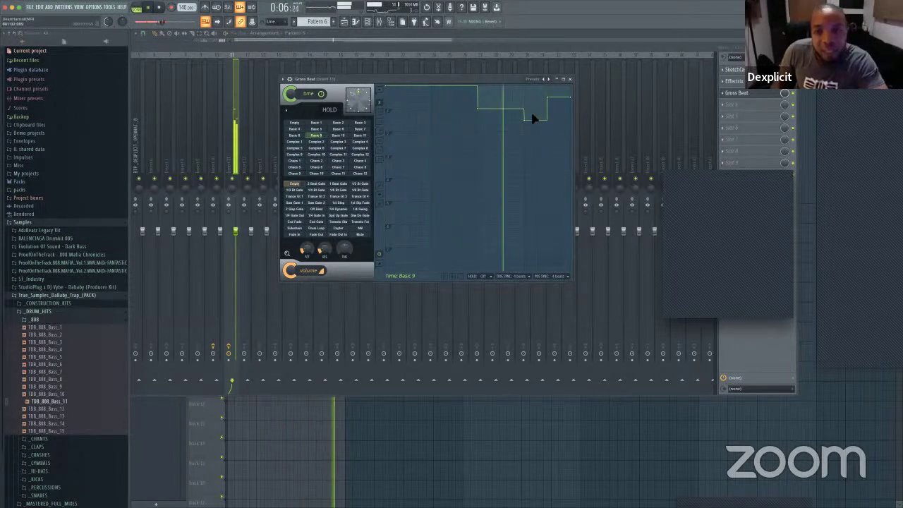
pyautogui.moveTo(478, 110); pyautogui.dragTo(504, 107)
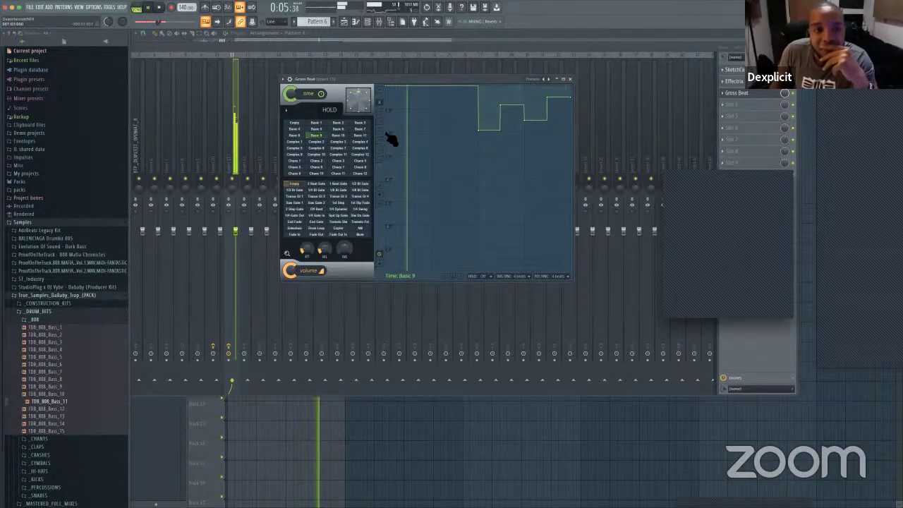
# Step: Set Gross Beat's time pattern to Empty and try the Trance Gt 2 and Trance Gt 3 volume patterns on the melody
pyautogui.click(294, 123)
pyautogui.click(324, 196)
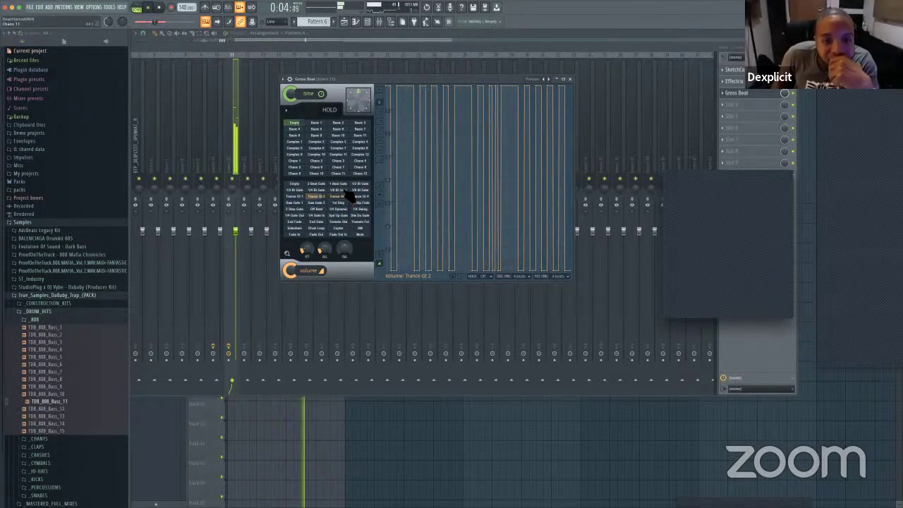
pyautogui.click(340, 198)
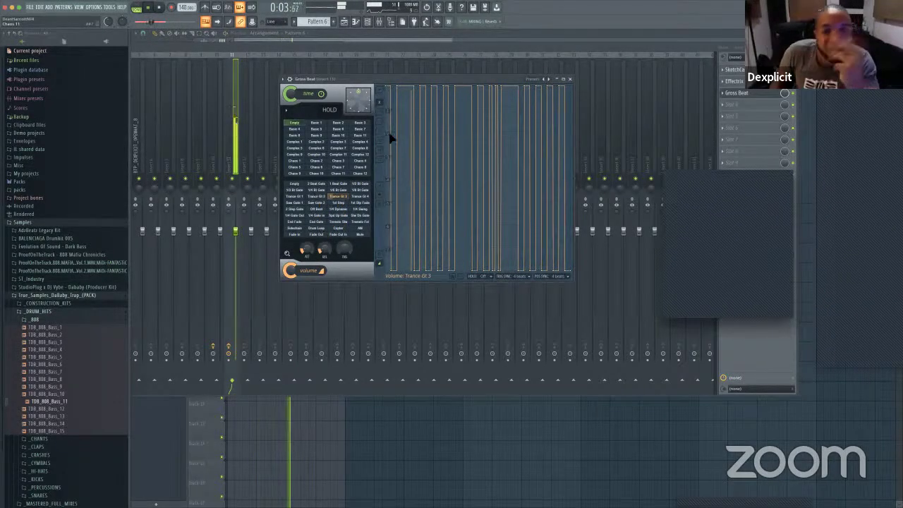
pyautogui.click(570, 79)
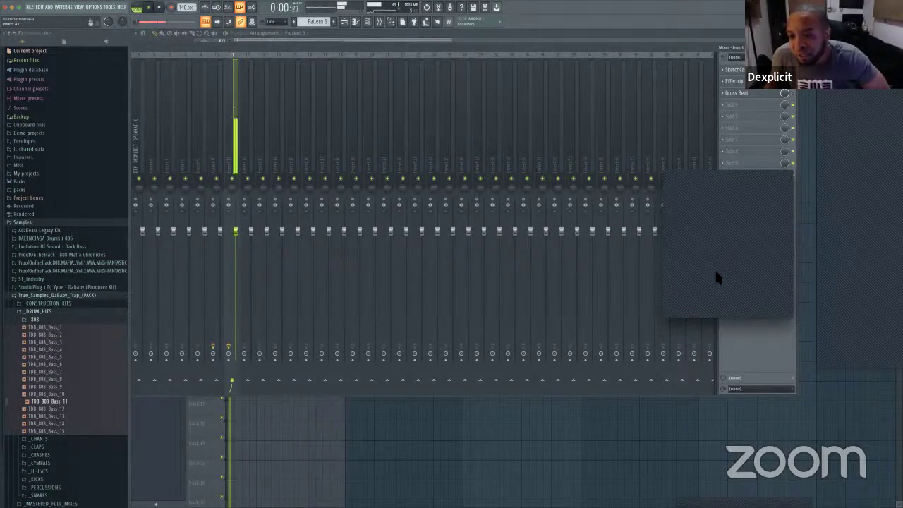
# Step: Reopen Gross Beat on the melody's mixer insert, set its volume pattern to Empty and close the plugin
pyautogui.click(749, 92)
pyautogui.press('space')
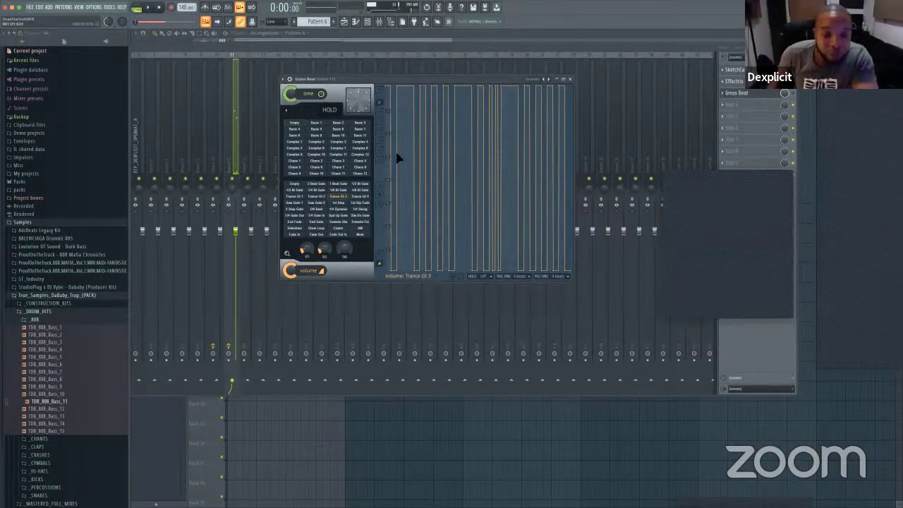
pyautogui.click(295, 184)
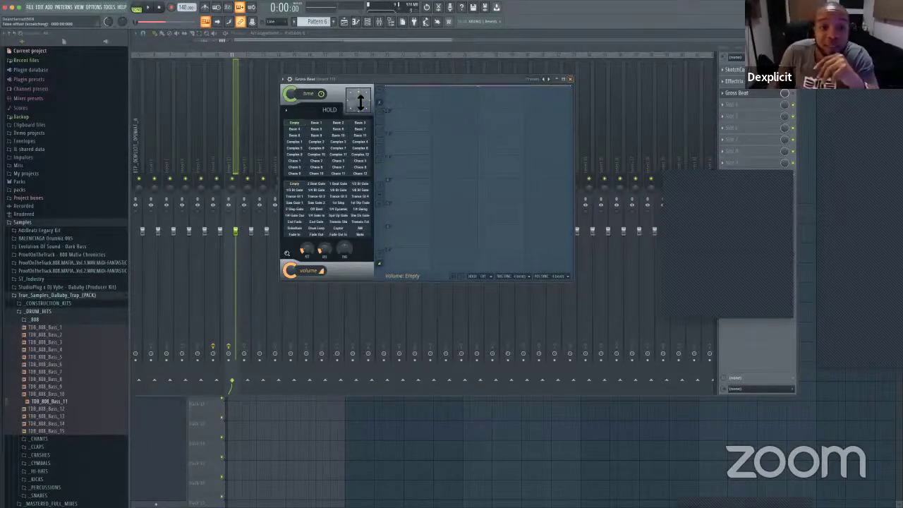
pyautogui.click(570, 79)
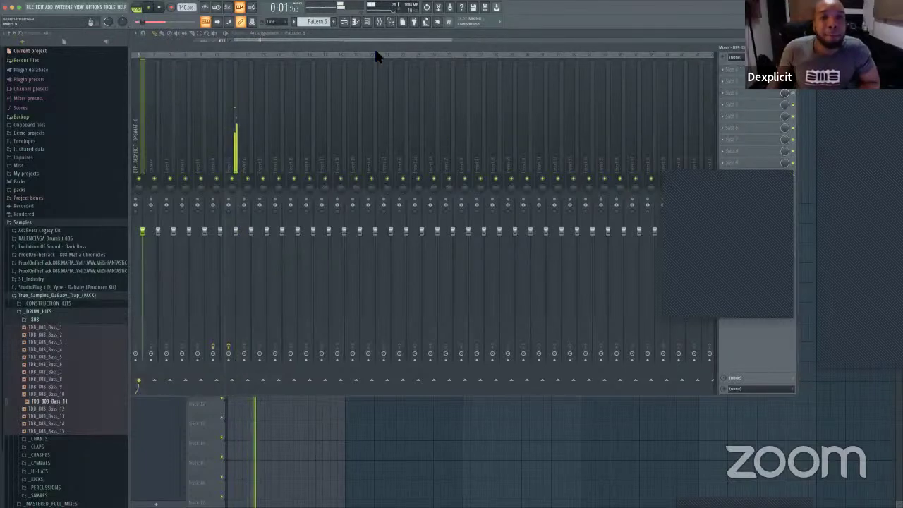
# Step: In the playlist, move all drum and Pattern 5 clips on tracks 1 to 5 to start at bar 13, keeping Pattern 6 in place
pyautogui.click(345, 22)
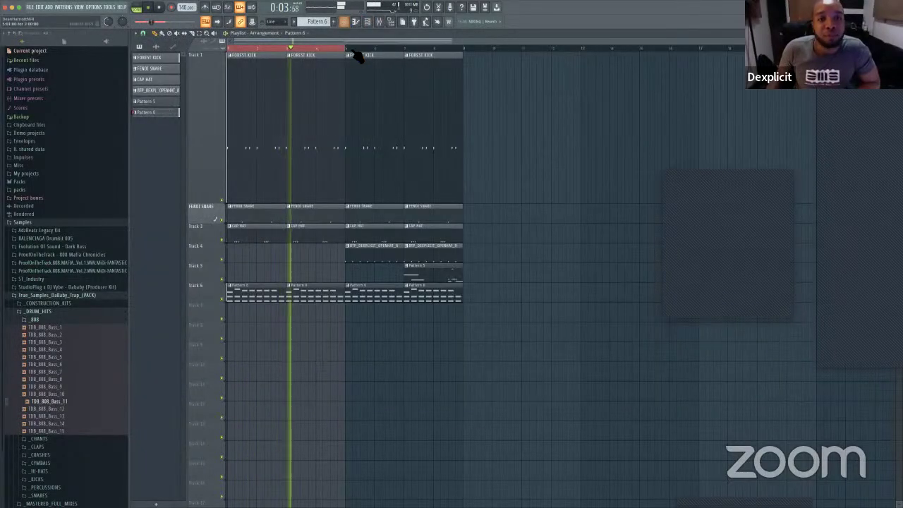
pyautogui.press('space')
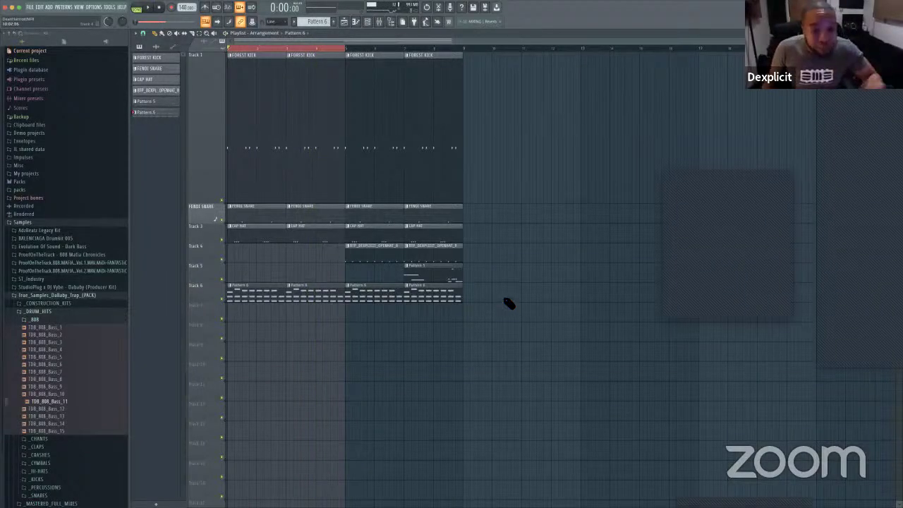
pyautogui.moveTo(493, 276); pyautogui.dragTo(252, 113)
pyautogui.moveTo(546, 118); pyautogui.dragTo(609, 104)
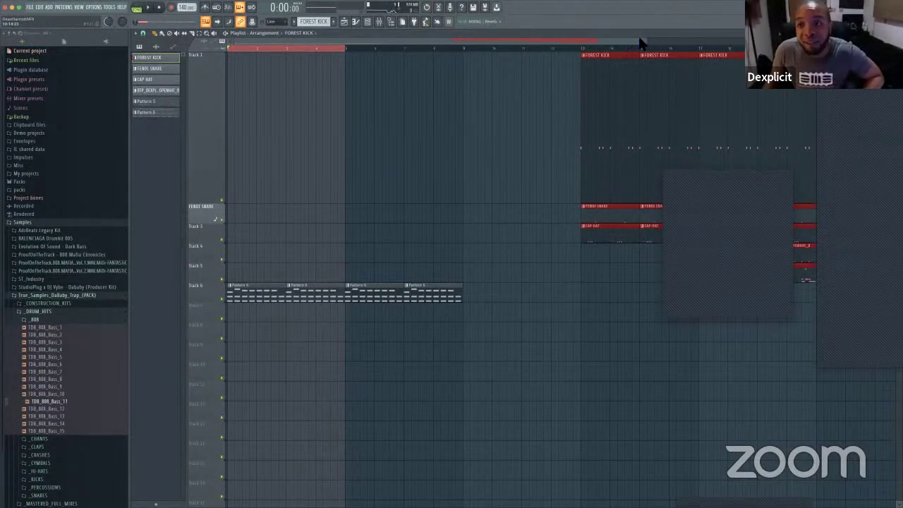
pyautogui.moveTo(648, 42); pyautogui.dragTo(837, 42)
pyautogui.keyDown('super'); pyautogui.click(438, 162); pyautogui.keyUp('super')
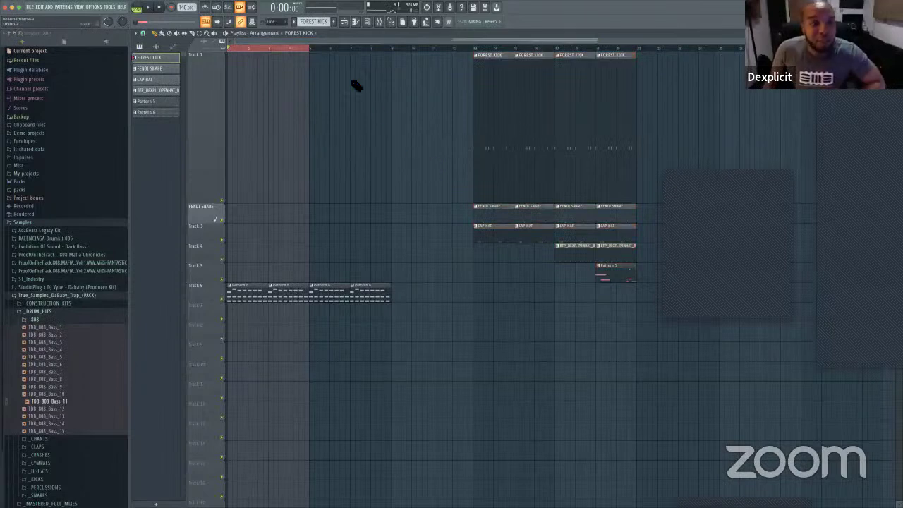
# Step: Clear the loop selection, extend the Pattern 6 melody clips up to bar 13 and play the intro
pyautogui.click(235, 49)
pyautogui.press('space')
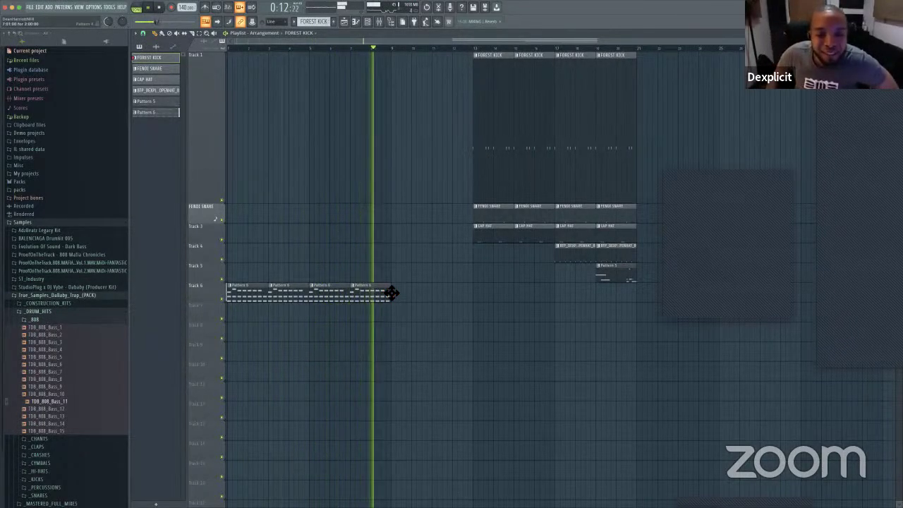
pyautogui.press('space')
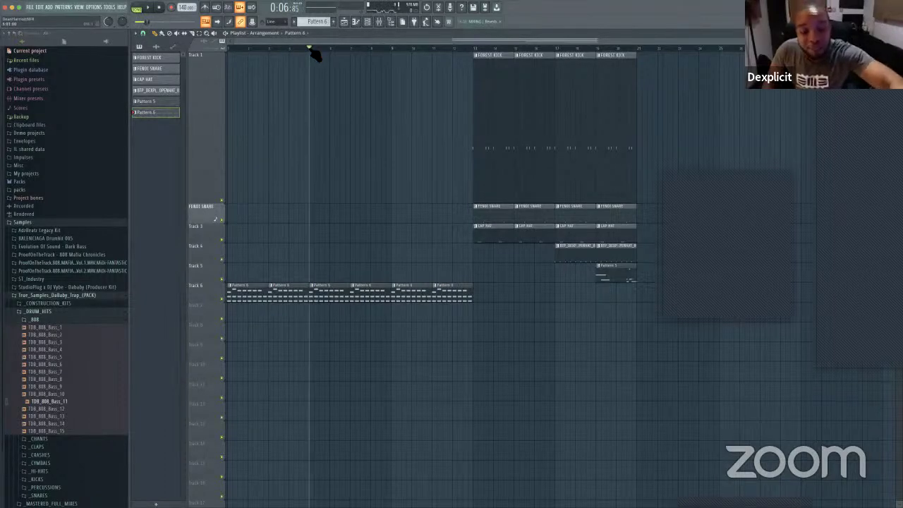
pyautogui.moveTo(343, 51)
pyautogui.mouseDown()
pyautogui.moveTo(409, 50)
pyautogui.moveTo(349, 51)
pyautogui.mouseUp()
pyautogui.press('space')
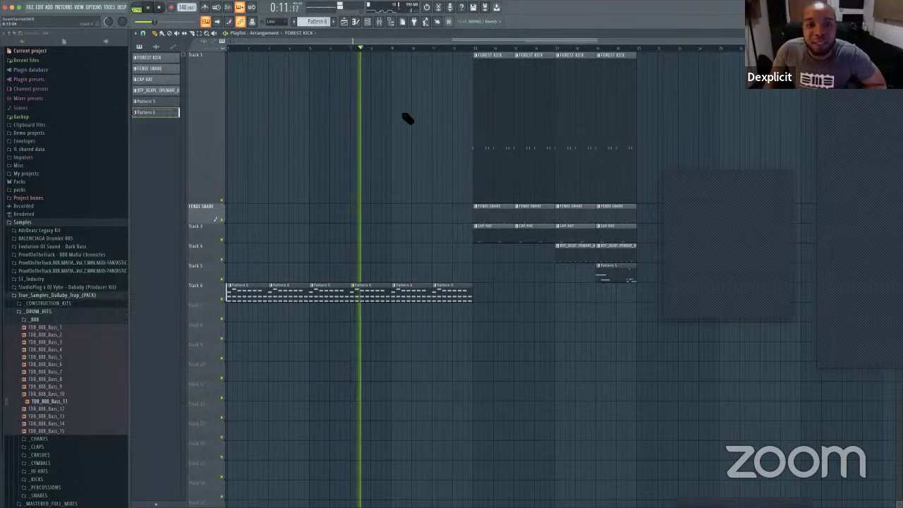
# Step: Place FOREST KICK clips at bars 9 and 11 and set the playback loop from bar 9 to bar 13
pyautogui.click(431, 113)
pyautogui.moveTo(435, 113); pyautogui.dragTo(428, 114)
pyautogui.moveTo(503, 117); pyautogui.dragTo(462, 119)
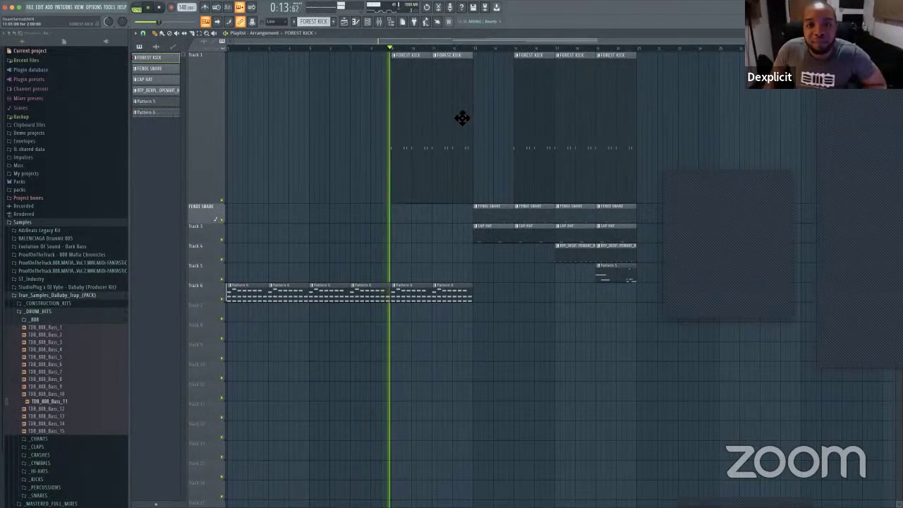
pyautogui.click(393, 49)
pyautogui.press('space')
pyautogui.moveTo(393, 49); pyautogui.dragTo(472, 51)
# Step: Open the FOREST KICK pattern in the Channel rack and reprogram its kick hits to steps 1, 13, 19 and 21
pyautogui.doubleClick(428, 87)
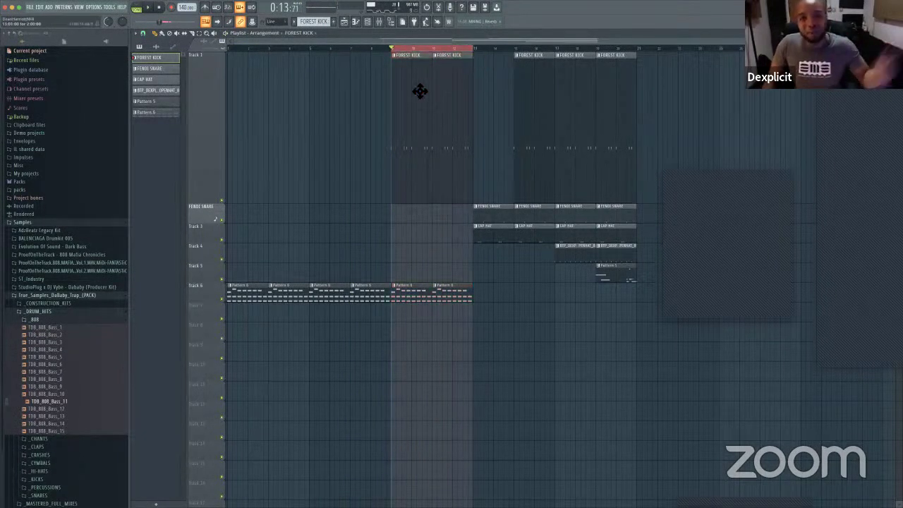
pyautogui.click(376, 22)
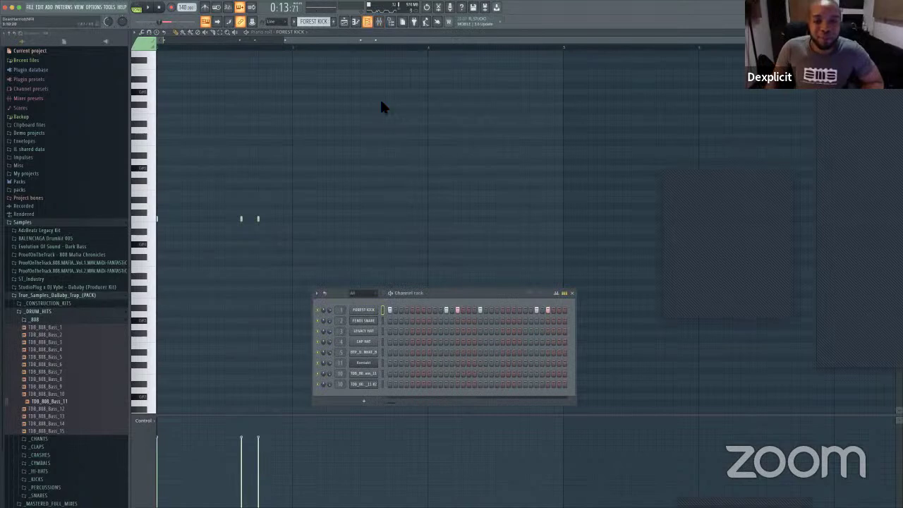
pyautogui.moveTo(503, 300); pyautogui.dragTo(467, 133)
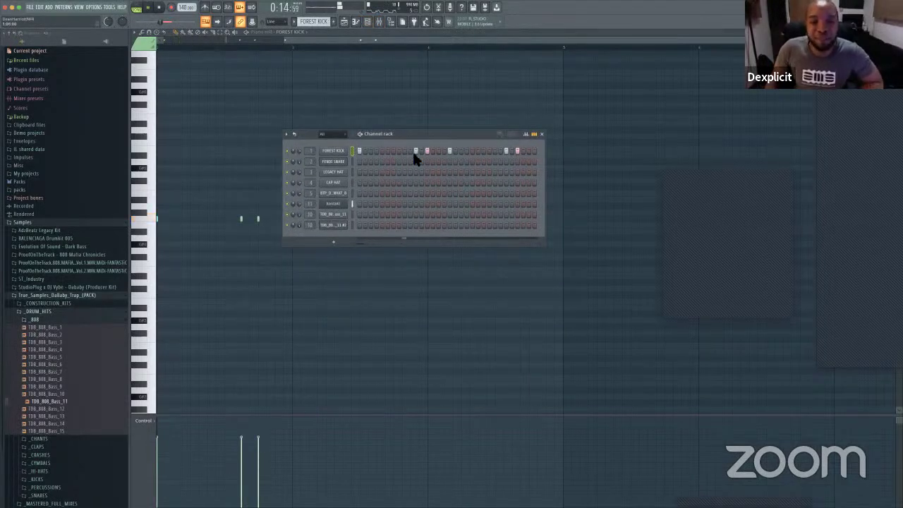
pyautogui.click(415, 151)
pyautogui.click(449, 151)
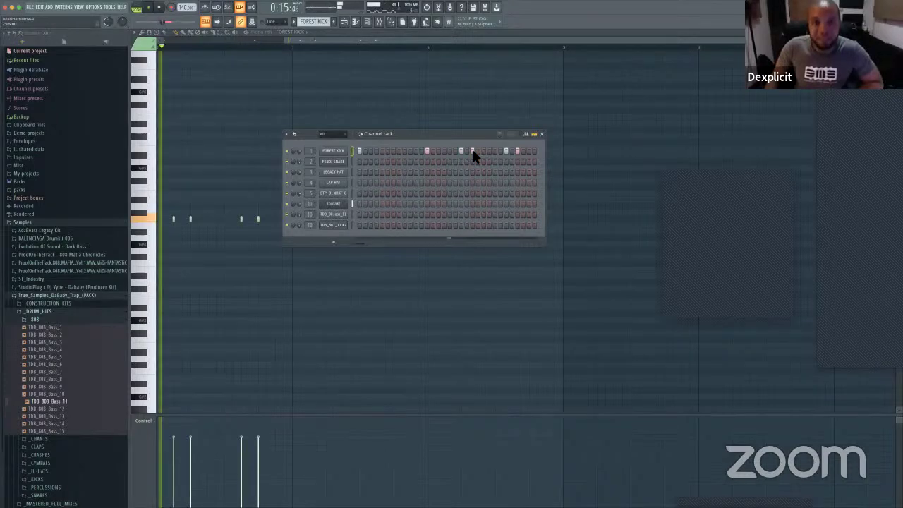
pyautogui.click(506, 151)
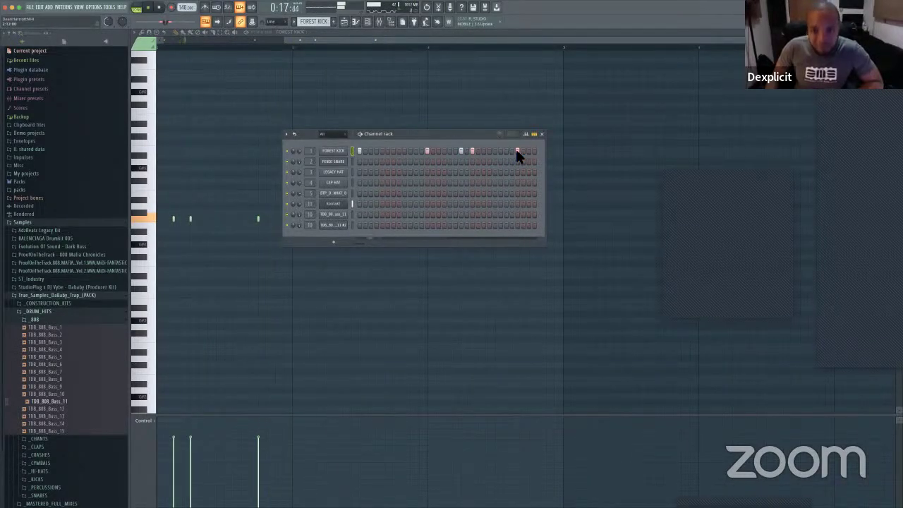
pyautogui.click(527, 151)
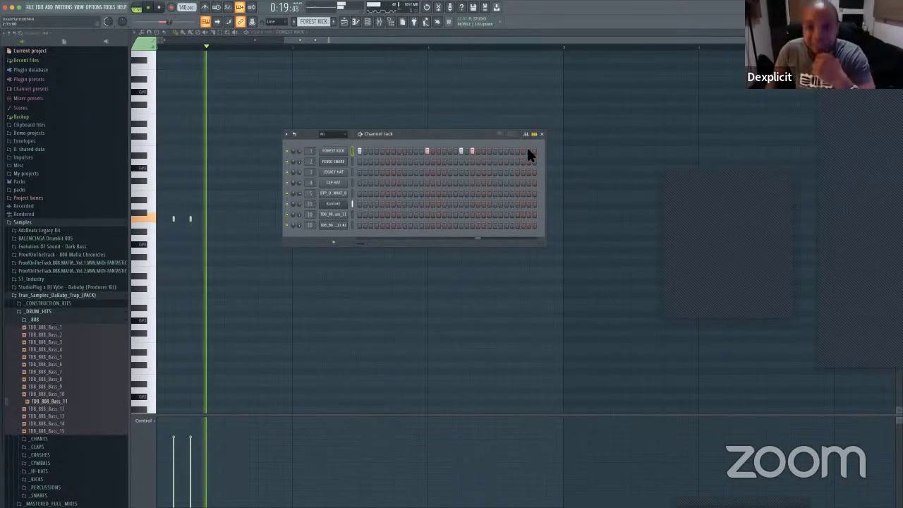
# Step: Place a FENDI SNARE clip at bar 9 in the playlist and open its pattern in the Channel rack
pyautogui.click(368, 22)
pyautogui.click(343, 21)
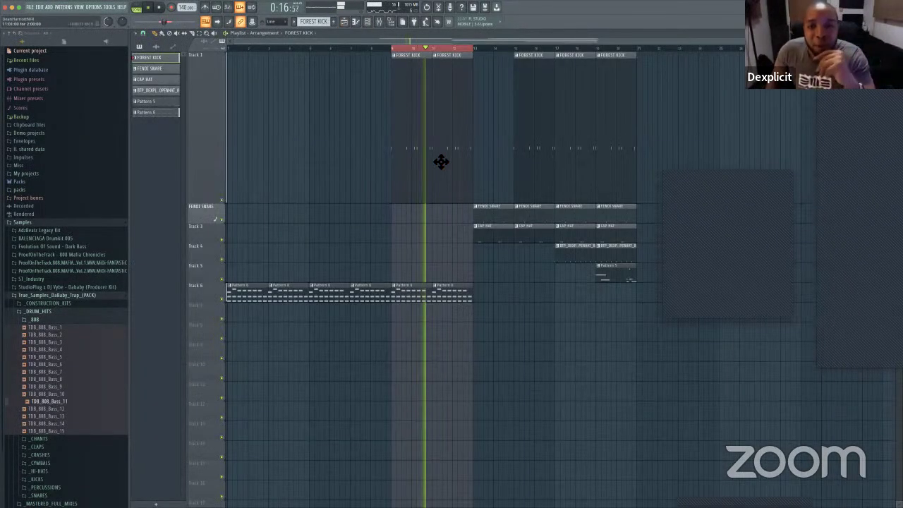
pyautogui.moveTo(496, 218); pyautogui.dragTo(416, 215)
pyautogui.doubleClick(416, 216)
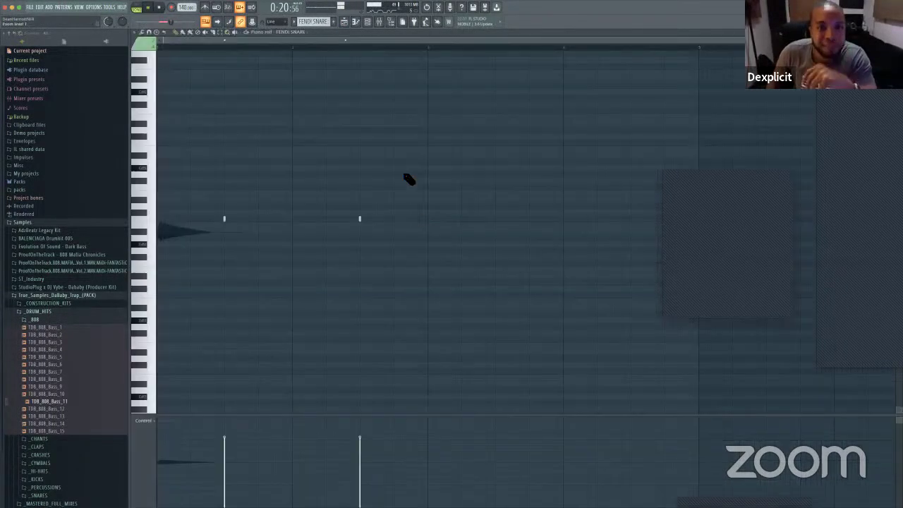
pyautogui.click(373, 22)
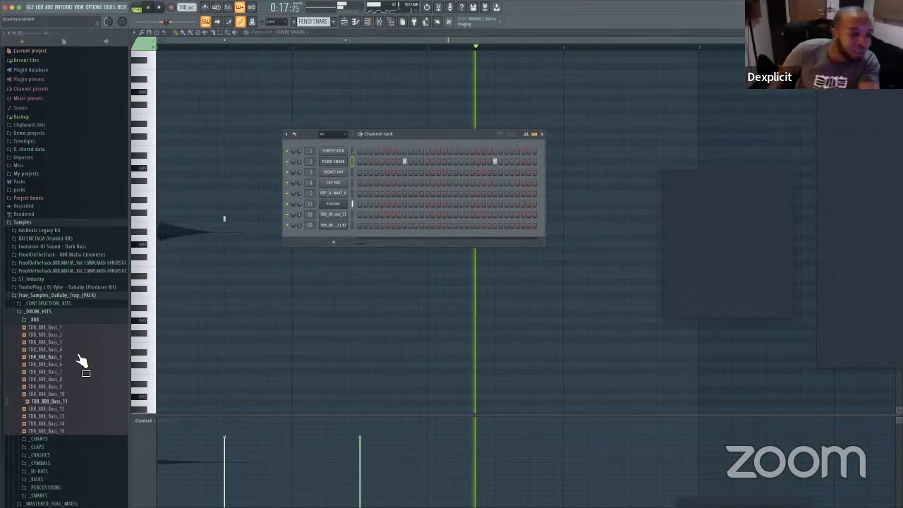
# Step: Browse the pack's clap and snare samples and replace the FENDI SNARE channel's sample with TDB_Snare_13
pyautogui.scroll(-2, 74, 363)
pyautogui.scroll(2, 74, 361)
pyautogui.scroll(-2, 75, 361)
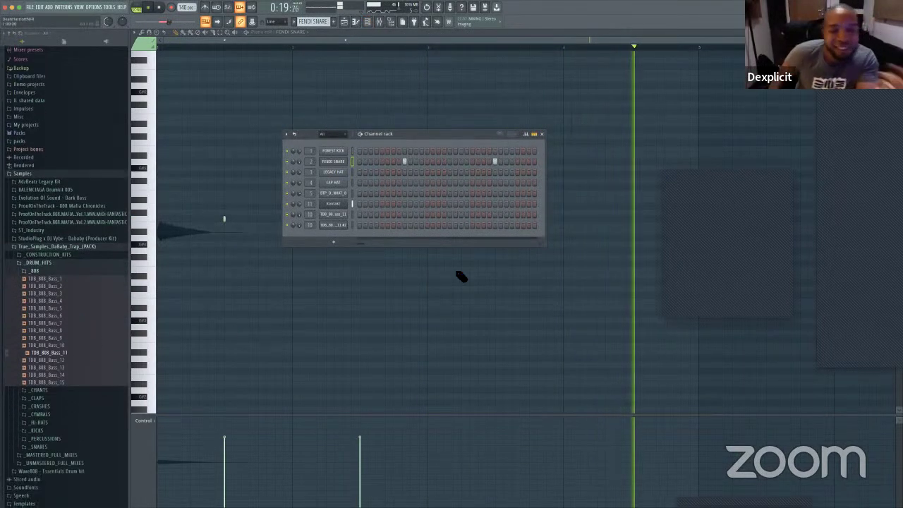
pyautogui.click(75, 400)
pyautogui.scroll(2, 77, 396)
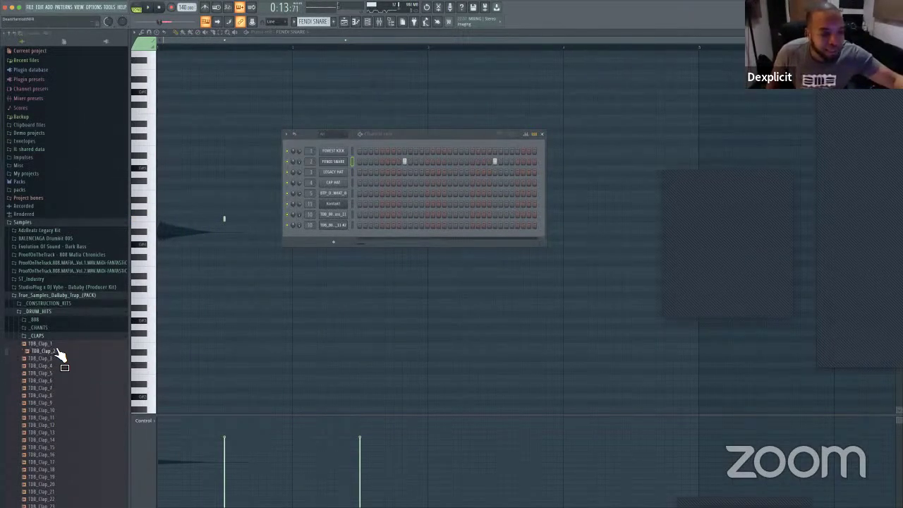
pyautogui.click(58, 337)
pyautogui.click(58, 384)
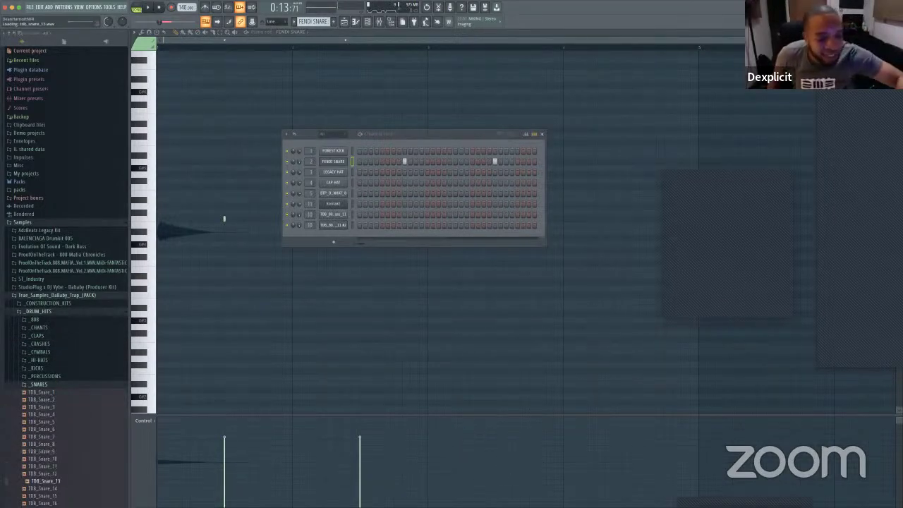
pyautogui.moveTo(336, 161); pyautogui.dragTo(336, 161)
# Step: Clone the TDB_Snare_13 channel, load TDB_Snare_7 into the clone and add hits on steps 9 and 25
pyautogui.rightClick(340, 158)
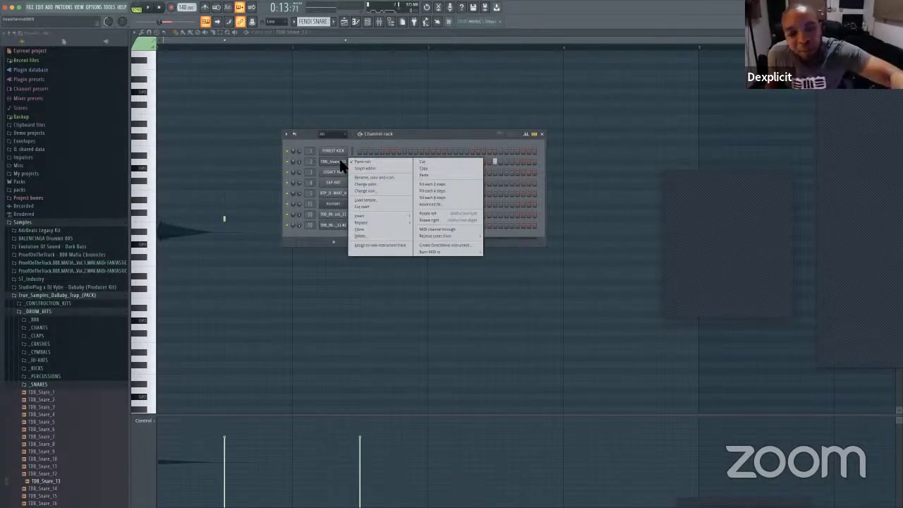
pyautogui.click(378, 230)
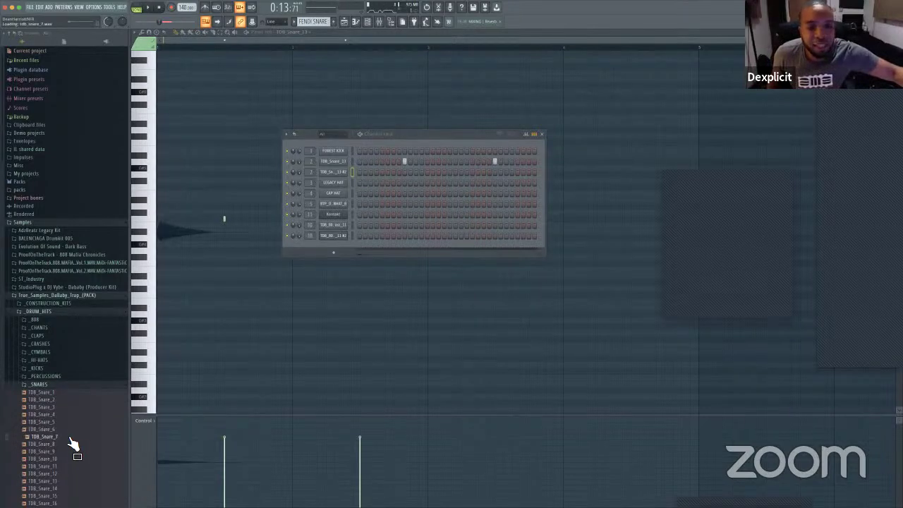
pyautogui.moveTo(342, 188); pyautogui.dragTo(337, 171)
pyautogui.click(405, 172)
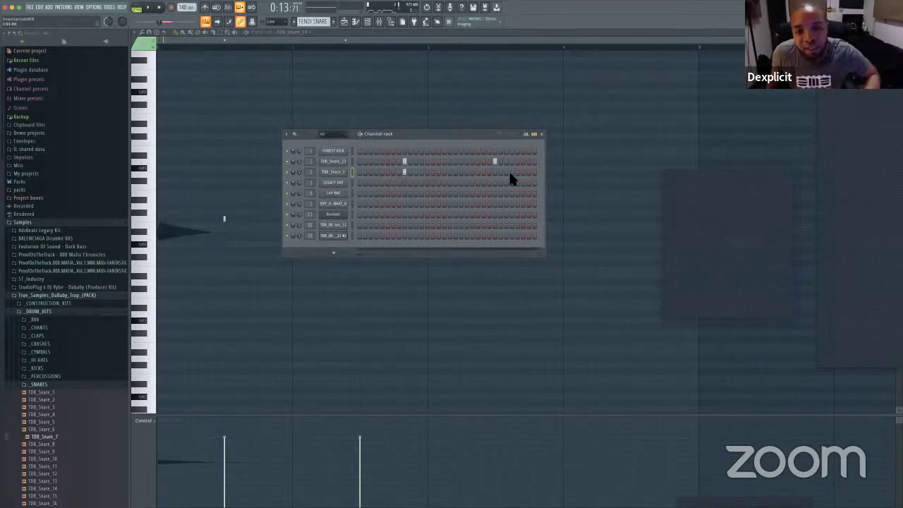
pyautogui.press('space')
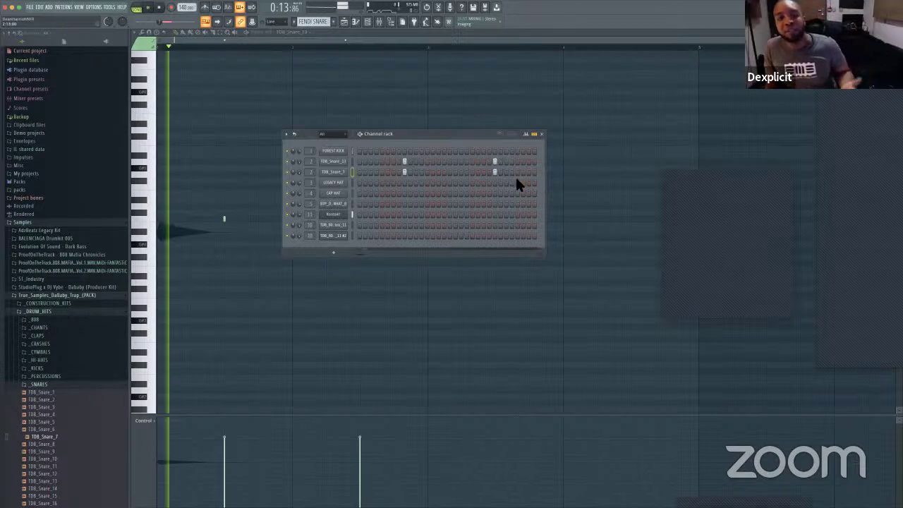
# Step: Normalize the TDB_Snare_13 and TDB_Snare_7 samples in their channel settings and play the layered snares
pyautogui.click(333, 160)
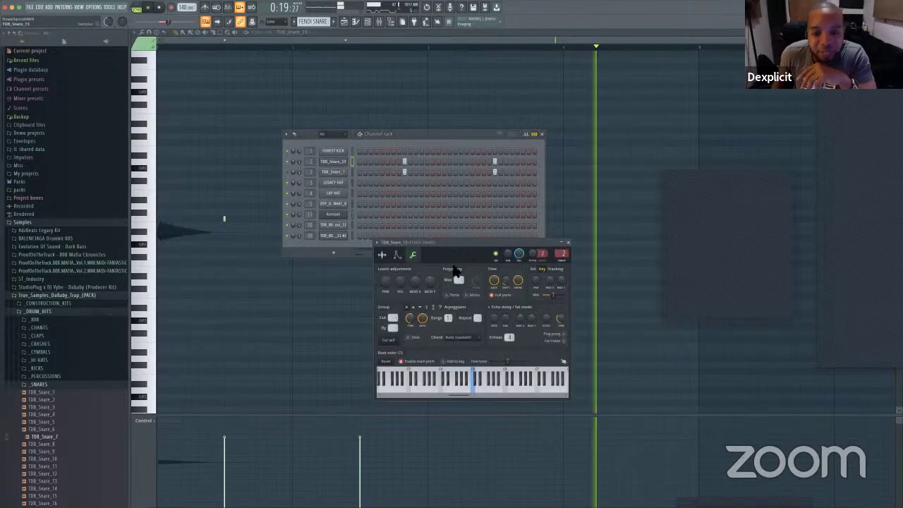
pyautogui.click(382, 255)
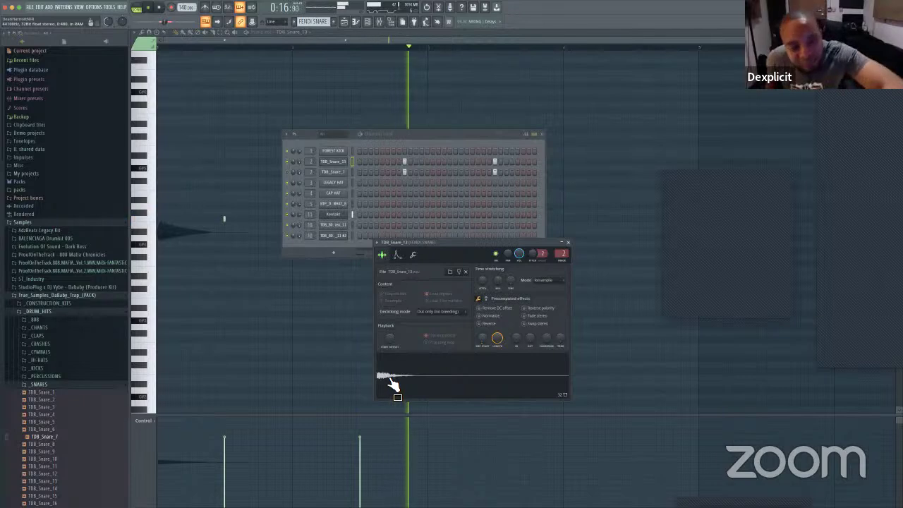
pyautogui.click(479, 315)
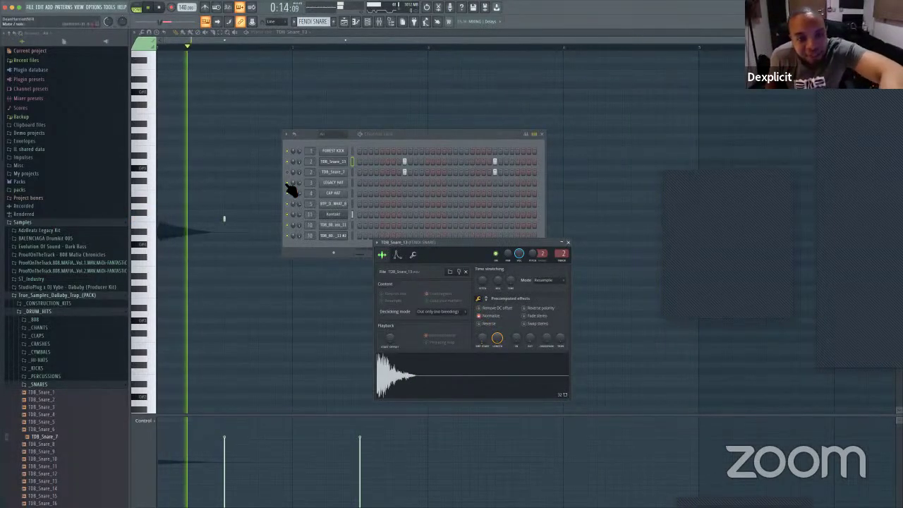
pyautogui.click(333, 173)
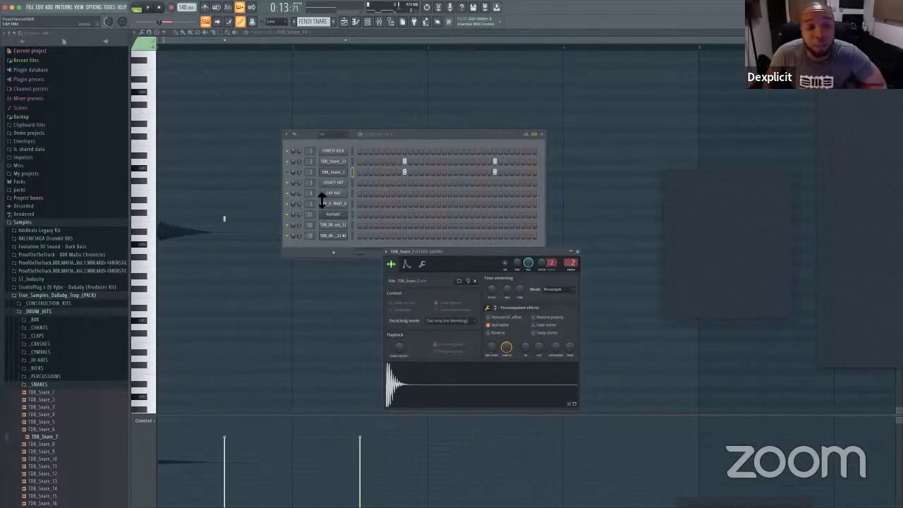
pyautogui.press('space')
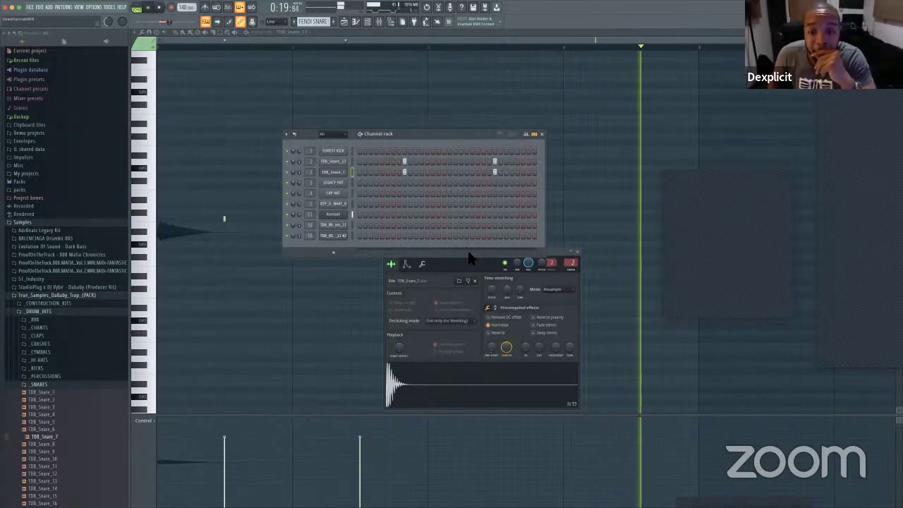
# Step: Move the sample settings window clear of the Channel rack and raise the TDB_Snare_7 channel's volume during playback
pyautogui.moveTo(498, 252); pyautogui.dragTo(472, 263)
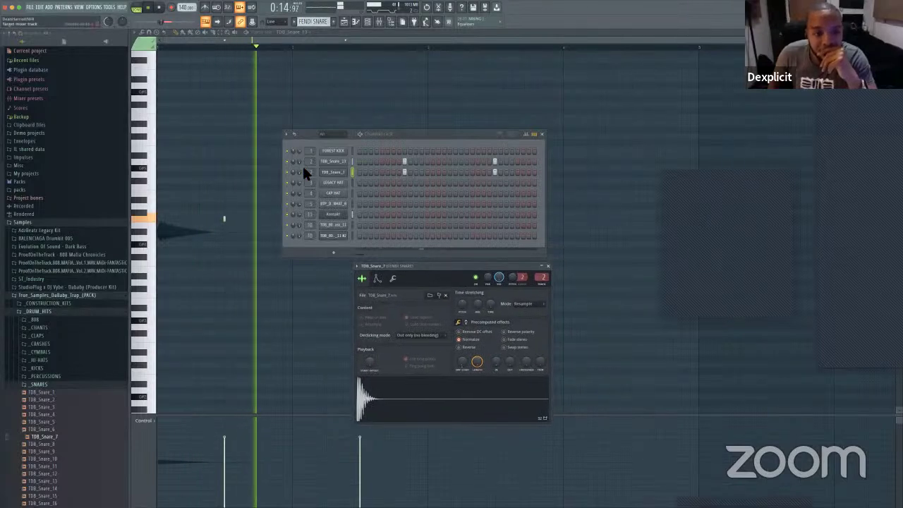
pyautogui.moveTo(299, 173); pyautogui.dragTo(301, 148)
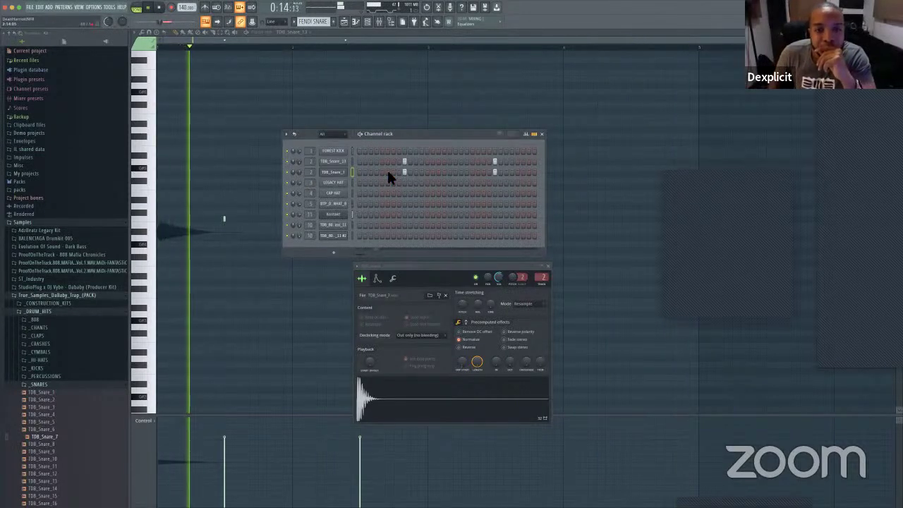
# Step: Delete the FENDI SNARE clips at bars 15, 17 and 19 in the playlist and paint new ones from bar 11 through bar 20
pyautogui.click(344, 22)
pyautogui.press('space')
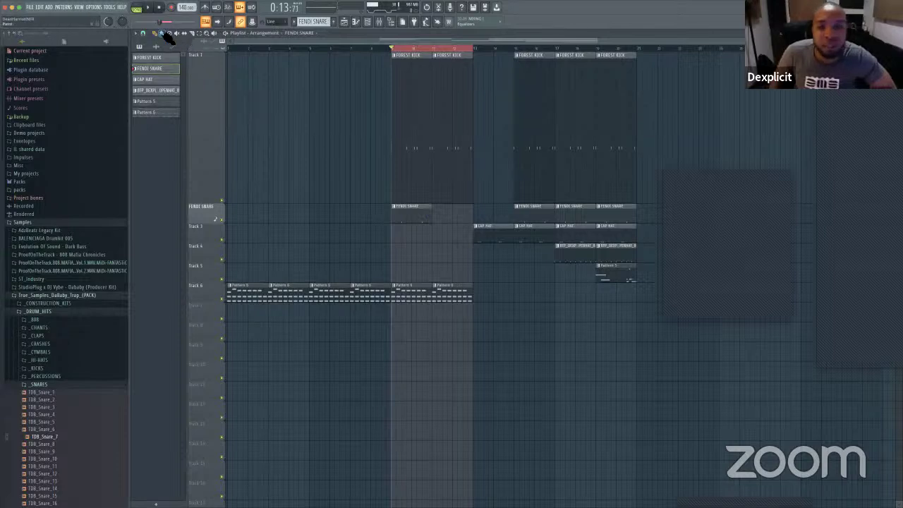
pyautogui.rightClick(536, 216)
pyautogui.rightClick(575, 216)
pyautogui.rightClick(616, 217)
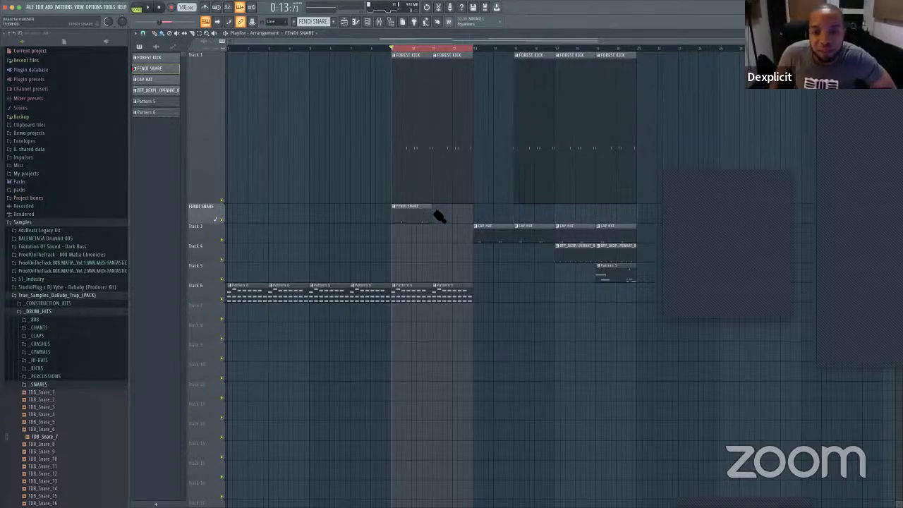
pyautogui.moveTo(625, 221); pyautogui.dragTo(629, 219)
pyautogui.press('space')
pyautogui.press('space')
# Step: Place a CAP HAT clip at bar 9, open its pattern in the piano roll and duplicate the three hat notes
pyautogui.click(496, 234)
pyautogui.doubleClick(416, 233)
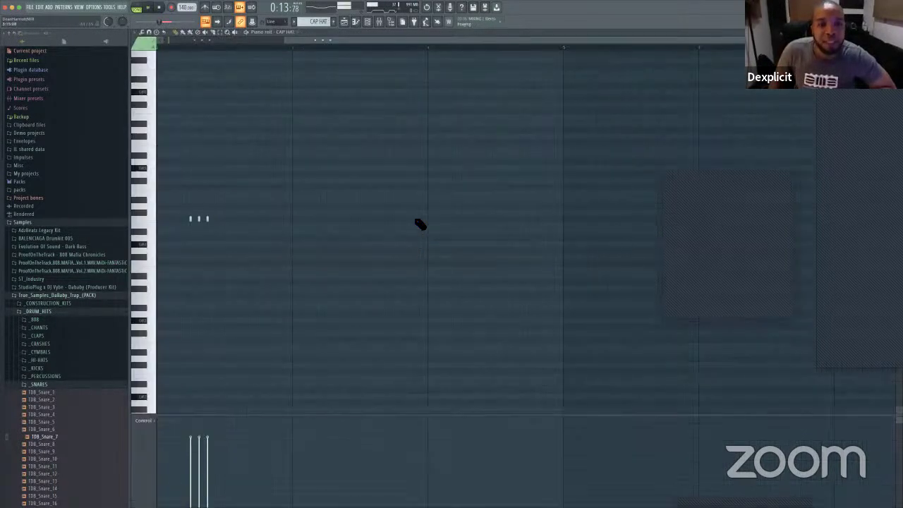
pyautogui.hotkey('ctrl', 'b')
pyautogui.press('space')
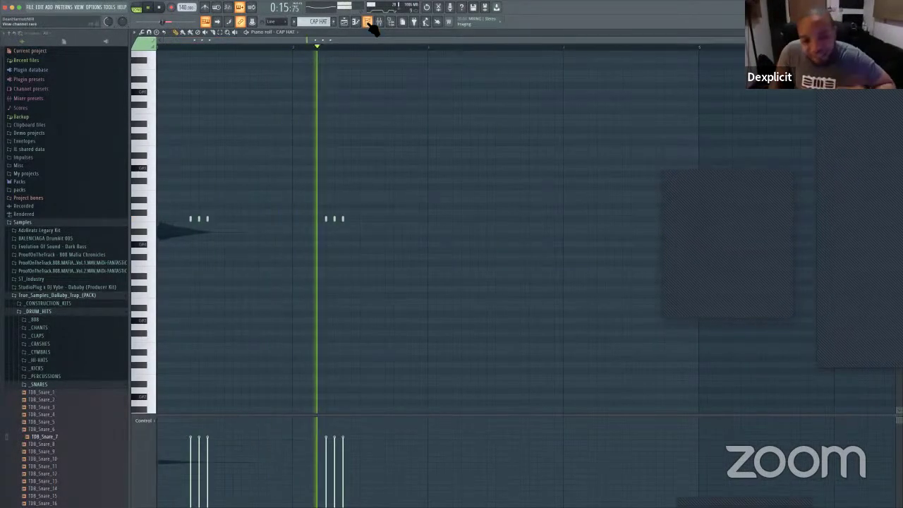
pyautogui.press('space')
# Step: Close the True_Samples pack in the browser and look through the packs folder for a kit with hi-hats
pyautogui.scroll(-3, 36, 395)
pyautogui.scroll(2, 38, 392)
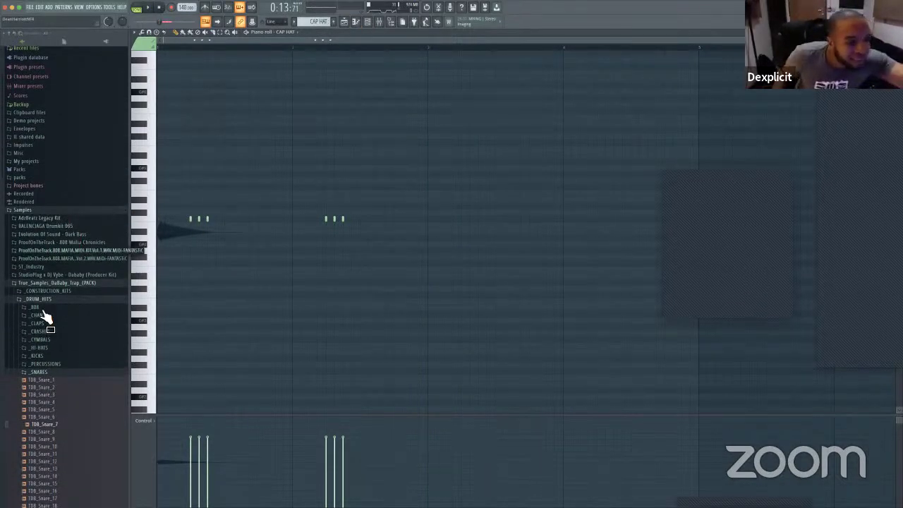
pyautogui.click(63, 285)
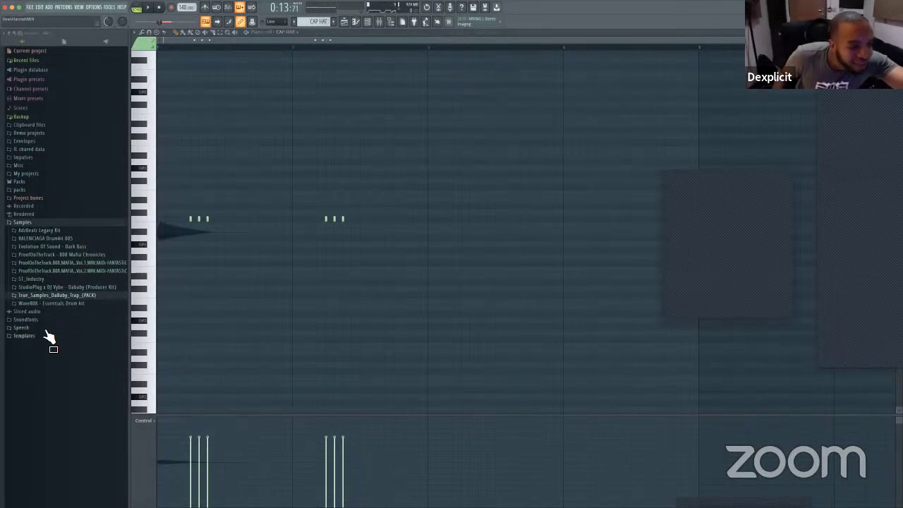
pyautogui.click(40, 190)
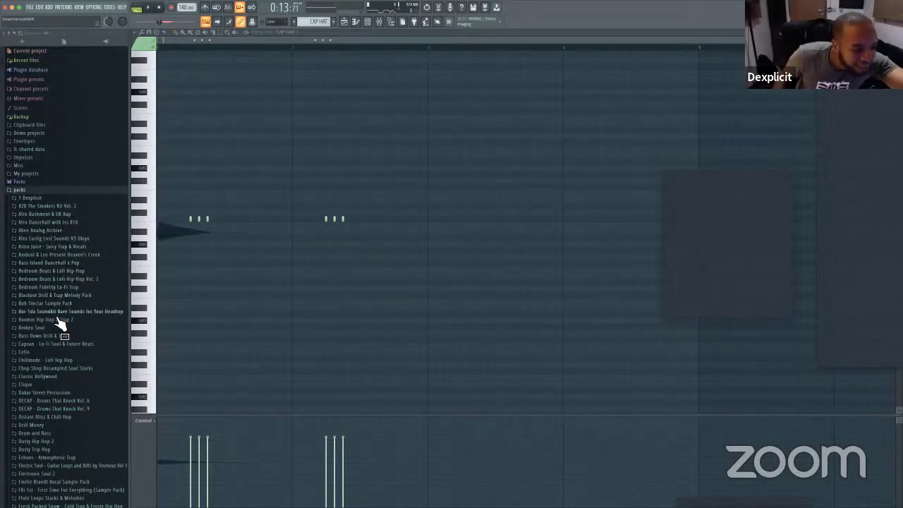
pyautogui.scroll(-2, 62, 334)
pyautogui.scroll(-12, 65, 337)
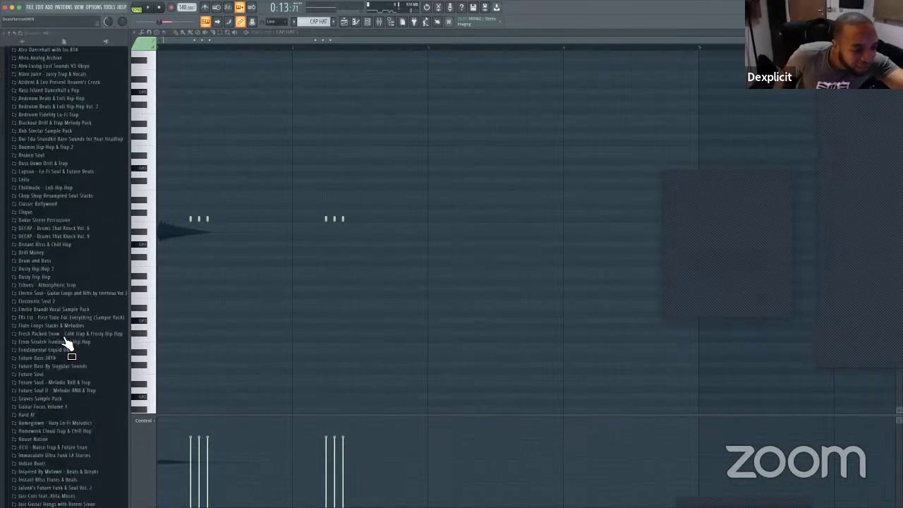
pyautogui.scroll(-13, 66, 341)
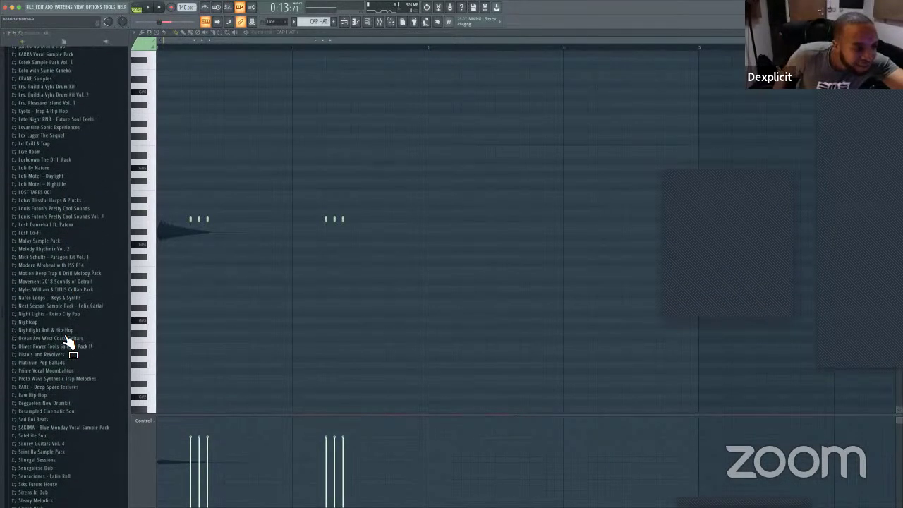
pyautogui.scroll(3, 67, 341)
pyautogui.scroll(-12, 67, 342)
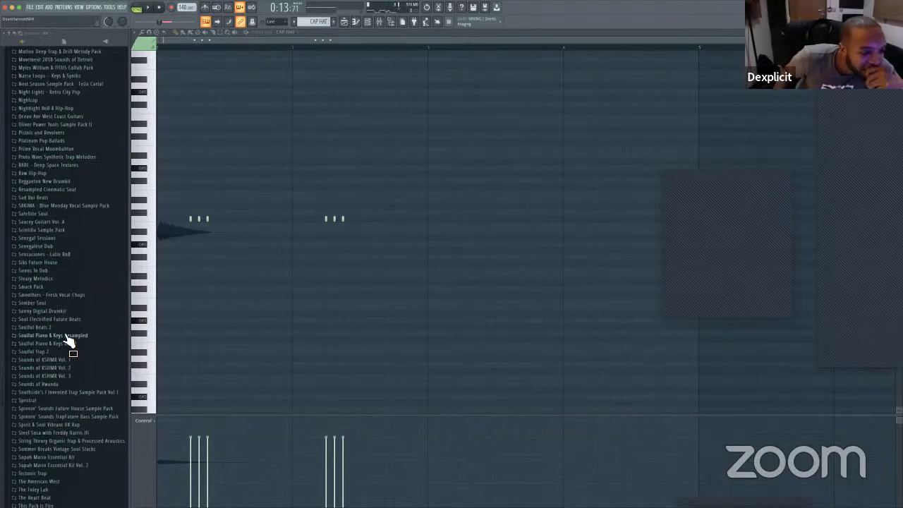
pyautogui.scroll(-10, 67, 342)
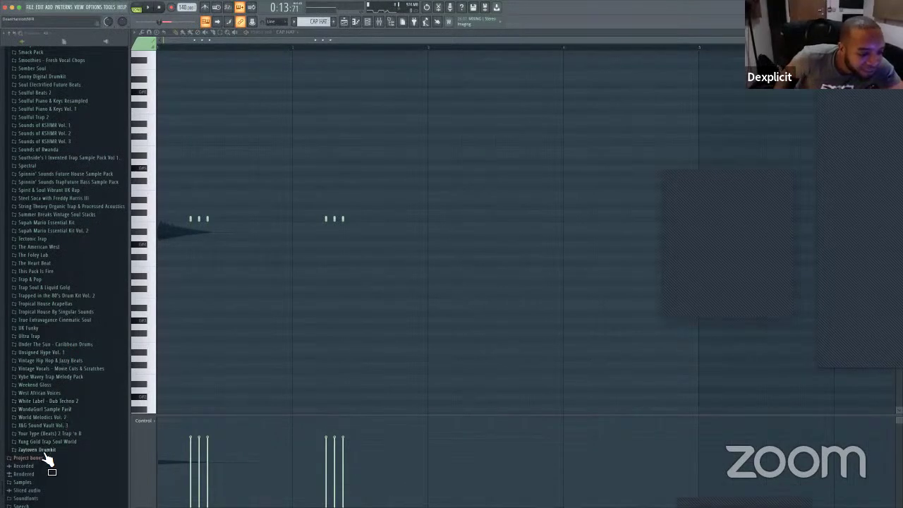
pyautogui.scroll(20, 46, 408)
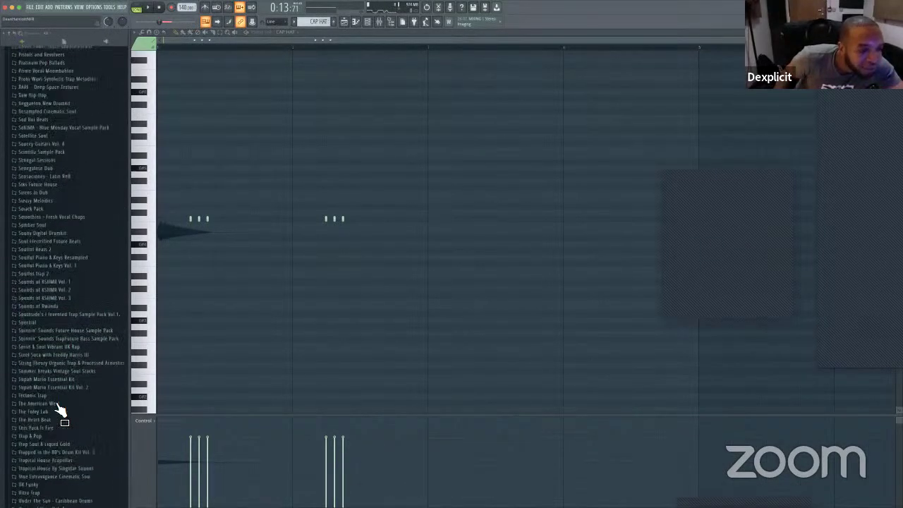
pyautogui.scroll(5, 58, 413)
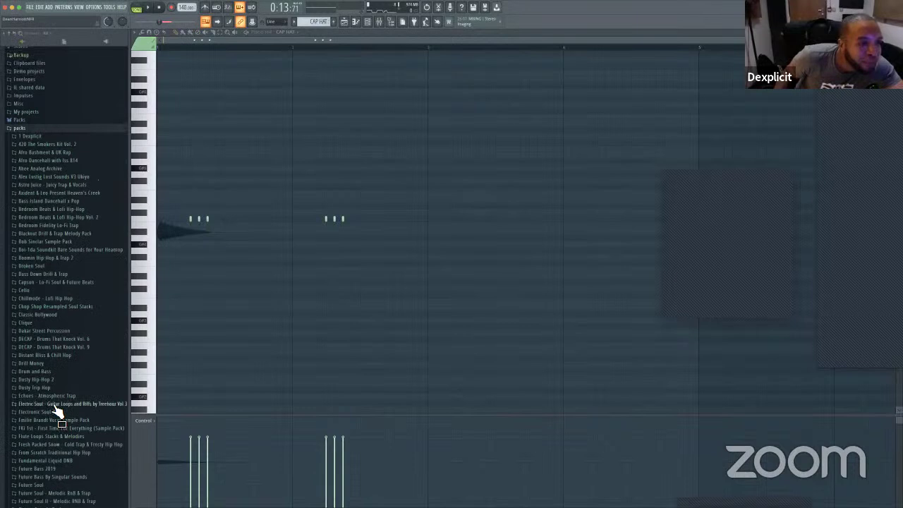
# Step: Audition the hi-hats in the 1 Dexplicit pack and replace the CAP HAT channel's sample with BTP_DEXPLICIT_HAT_13
pyautogui.click(58, 137)
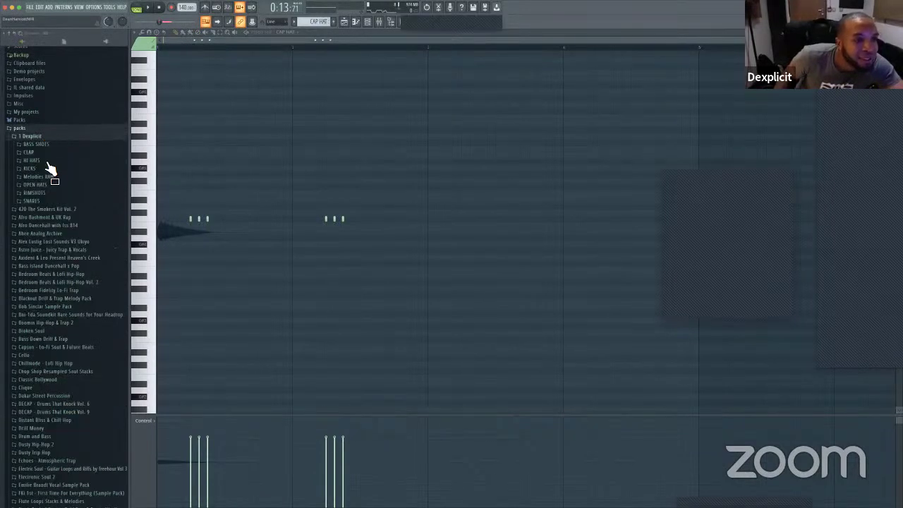
pyautogui.click(39, 185)
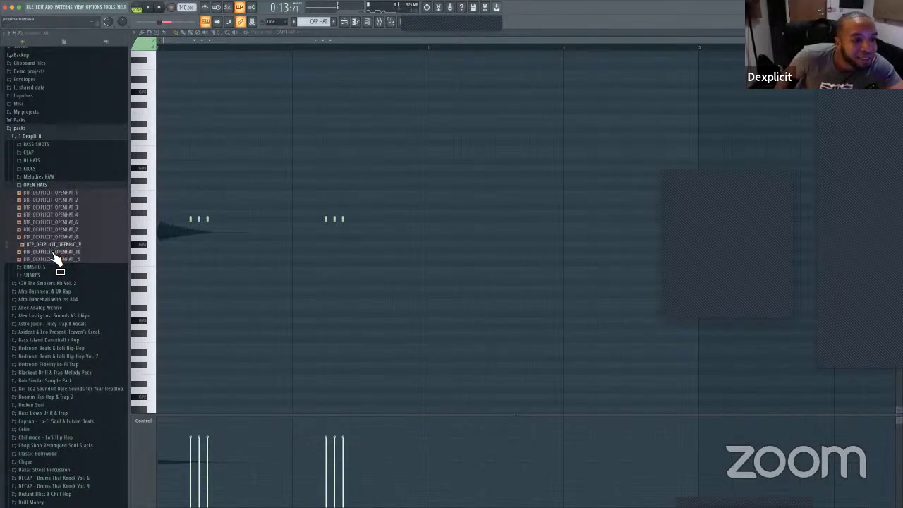
pyautogui.click(46, 185)
pyautogui.click(42, 161)
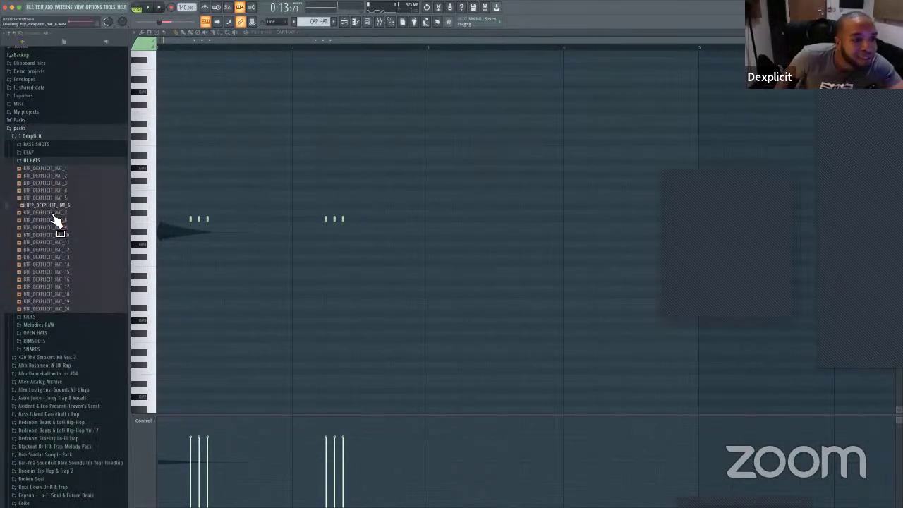
pyautogui.click(367, 21)
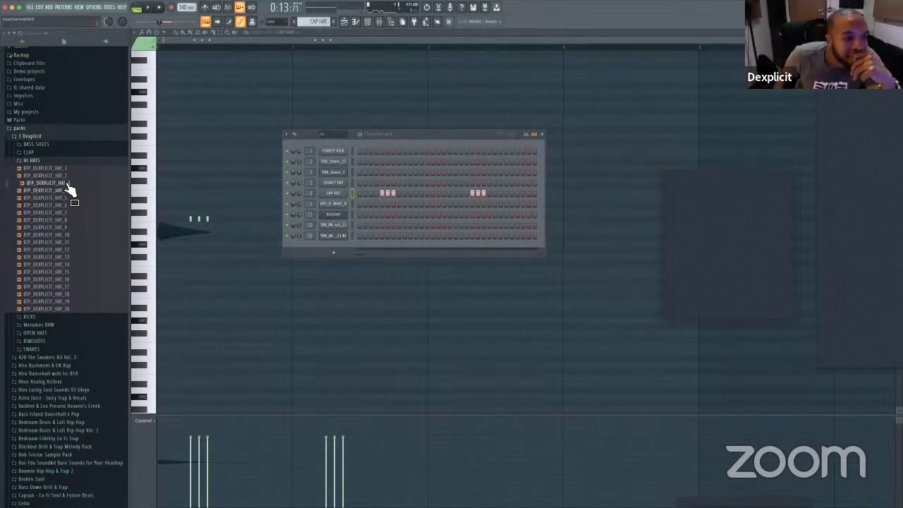
pyautogui.click(67, 190)
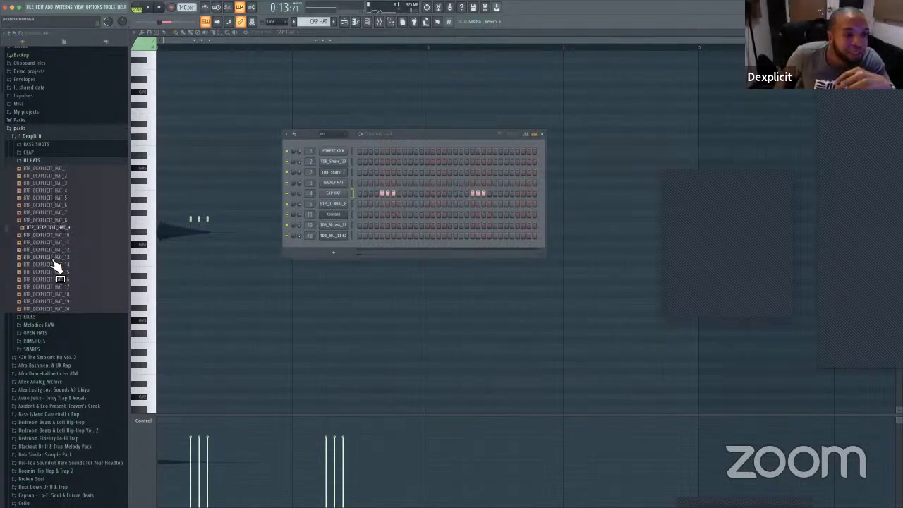
pyautogui.moveTo(329, 192); pyautogui.dragTo(331, 192)
pyautogui.press('space')
pyautogui.press('space')
# Step: Clear the old hat hits and program BTP_DEXPLICIT_HAT_13 on steps 1, 4, 7, 9, 12, 15, 17 and 20
pyautogui.click(359, 192)
pyautogui.press('space')
pyautogui.rightClick(484, 192)
pyautogui.press('space')
pyautogui.press('space')
pyautogui.press('space')
pyautogui.click(376, 192)
pyautogui.click(393, 193)
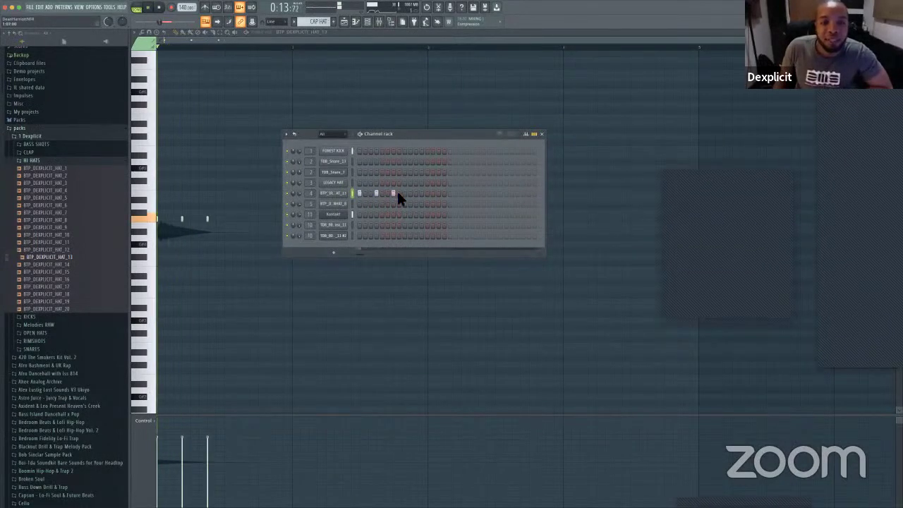
pyautogui.click(438, 192)
pyautogui.click(455, 193)
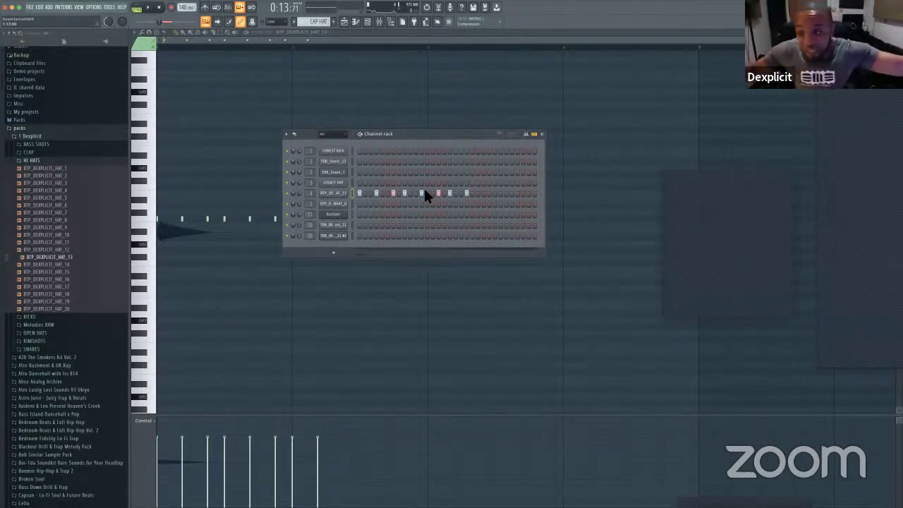
pyautogui.press('space')
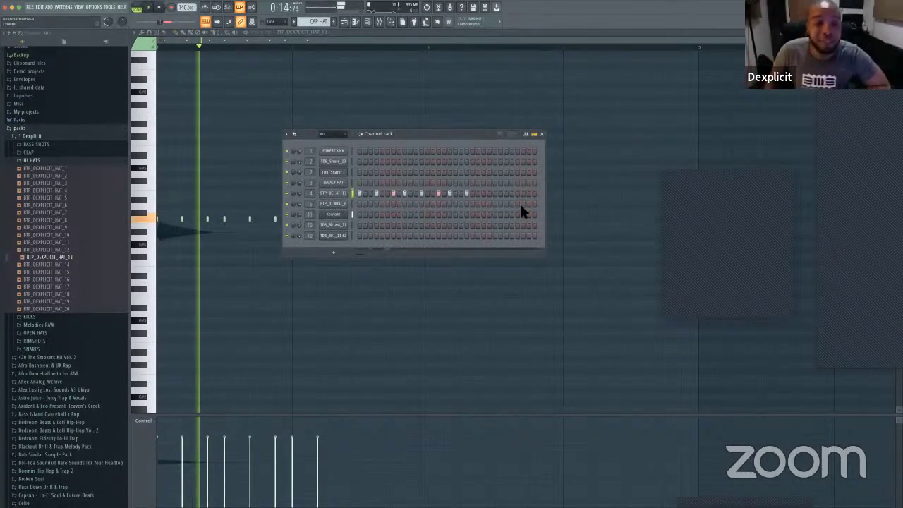
# Step: Check the BTP_DEXPLICIT_HAT_13 sample settings and extend the hat pattern with hits on steps 23, 25, 28 and 31
pyautogui.click(337, 194)
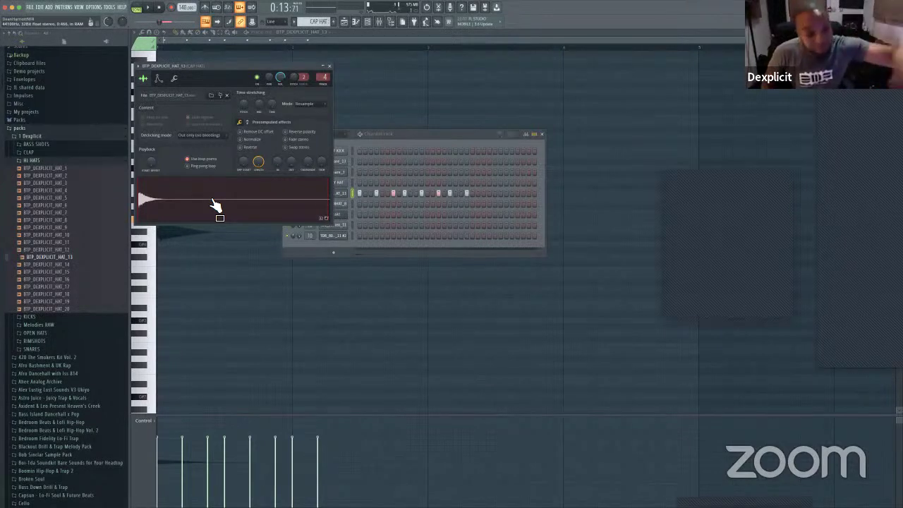
pyautogui.click(330, 67)
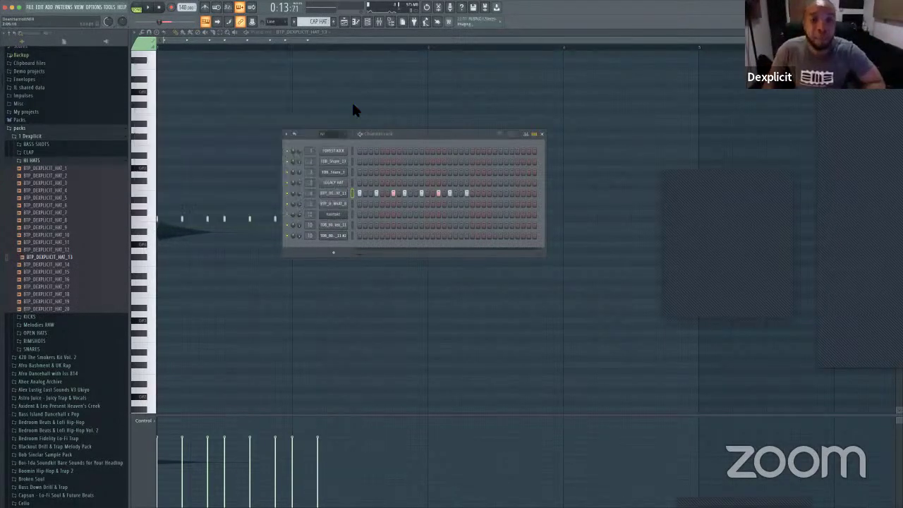
pyautogui.click(483, 193)
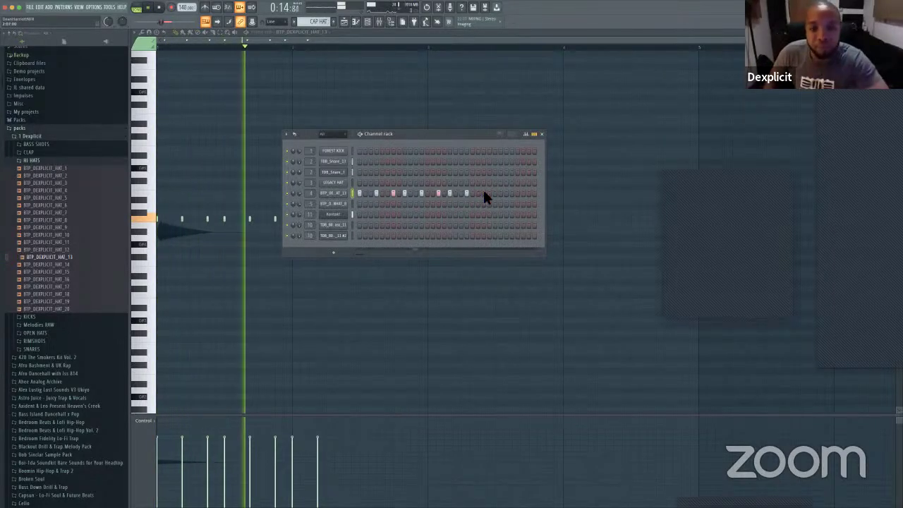
pyautogui.click(495, 193)
pyautogui.click(512, 193)
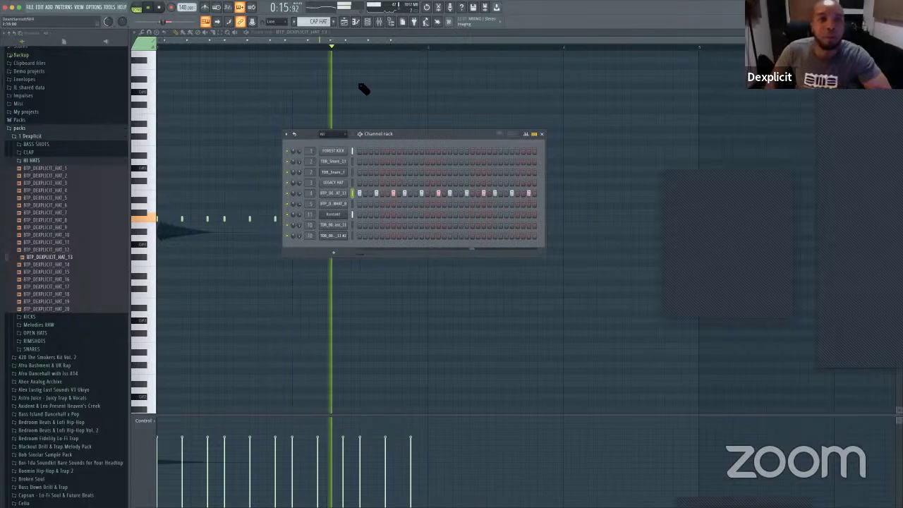
# Step: Add a second CAP HAT clip at bar 11 on Track 3 in the playlist
pyautogui.click(344, 22)
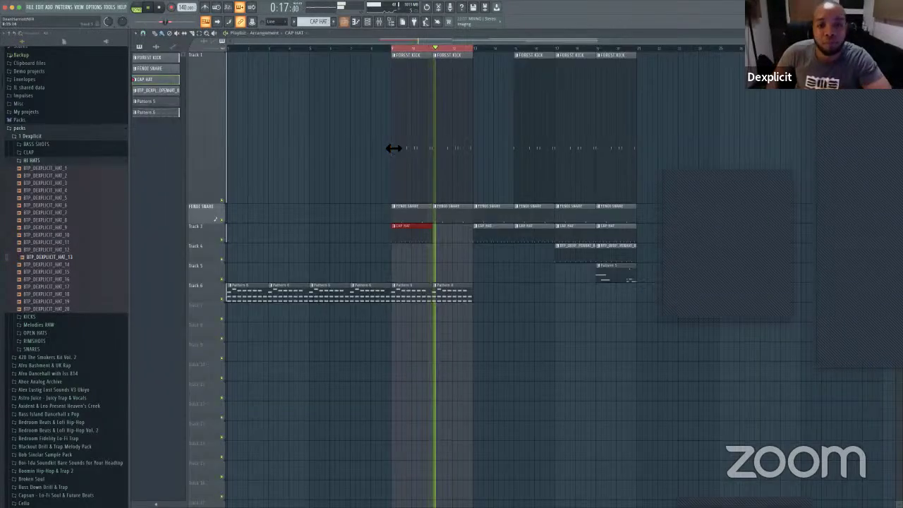
pyautogui.click(455, 251)
pyautogui.moveTo(456, 252); pyautogui.dragTo(445, 230)
# Step: Open the CAP HAT pattern again and clone the BTP_DEXPLICIT_HAT_13 channel in the Channel rack
pyautogui.doubleClick(411, 240)
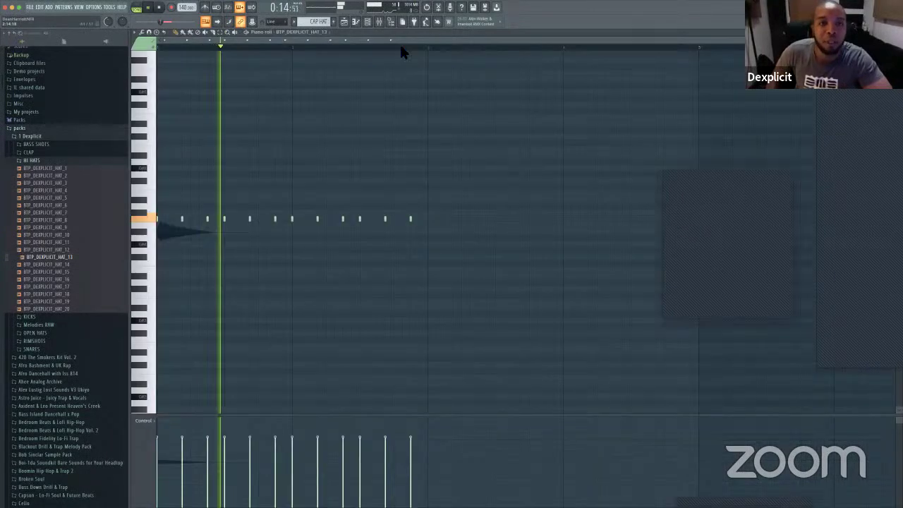
pyautogui.click(367, 22)
pyautogui.rightClick(349, 190)
pyautogui.click(368, 260)
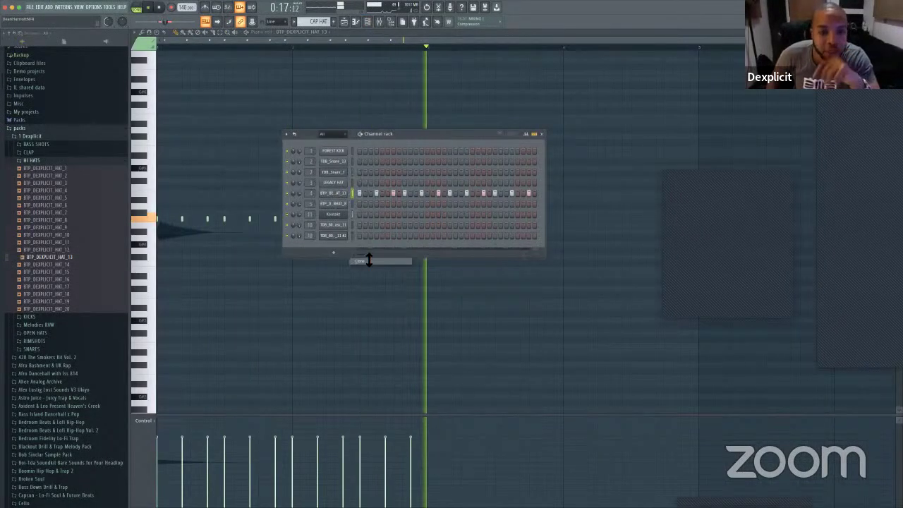
pyautogui.rightClick(348, 203)
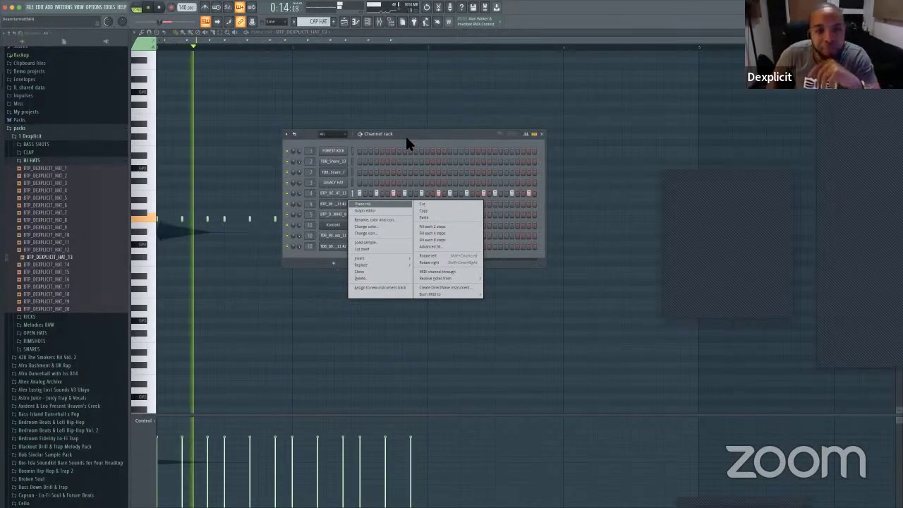
pyautogui.click(406, 136)
# Step: Open the cloned BTP_DEXPLICIT_HAT_13 #2 channel's piano roll and add hat hits on steps 3, 8, 11, 14 and 22
pyautogui.rightClick(352, 204)
pyautogui.click(383, 209)
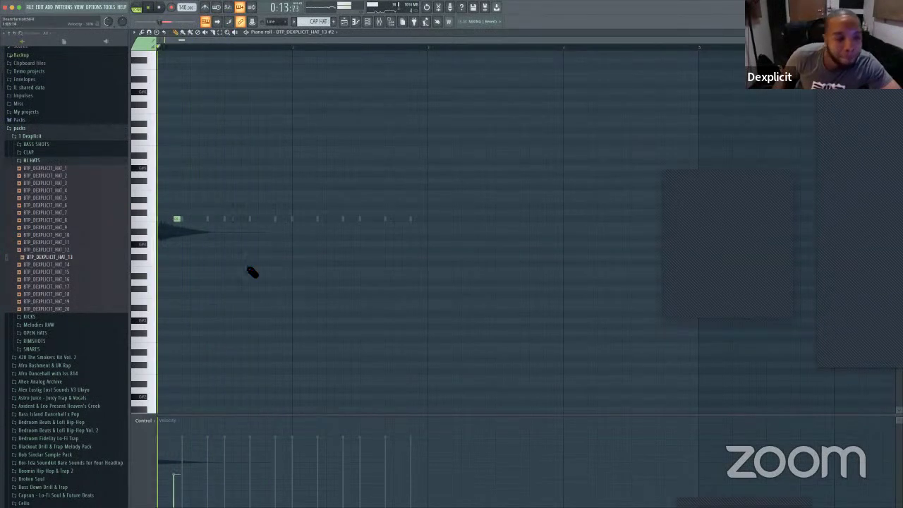
pyautogui.click(194, 218)
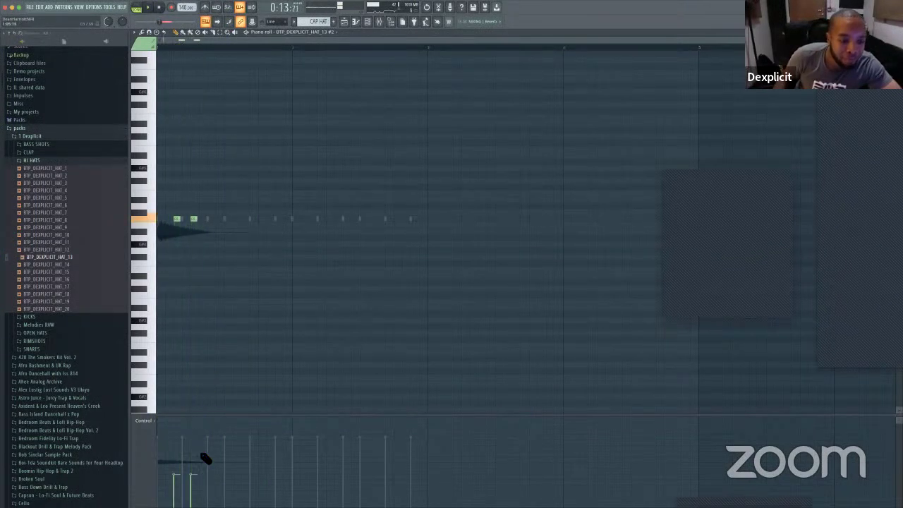
pyautogui.rightClick(196, 220)
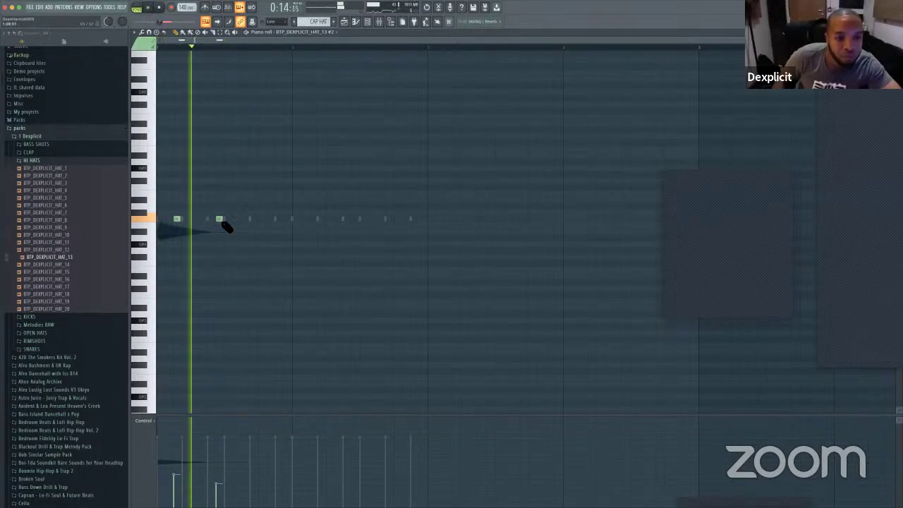
pyautogui.click(245, 220)
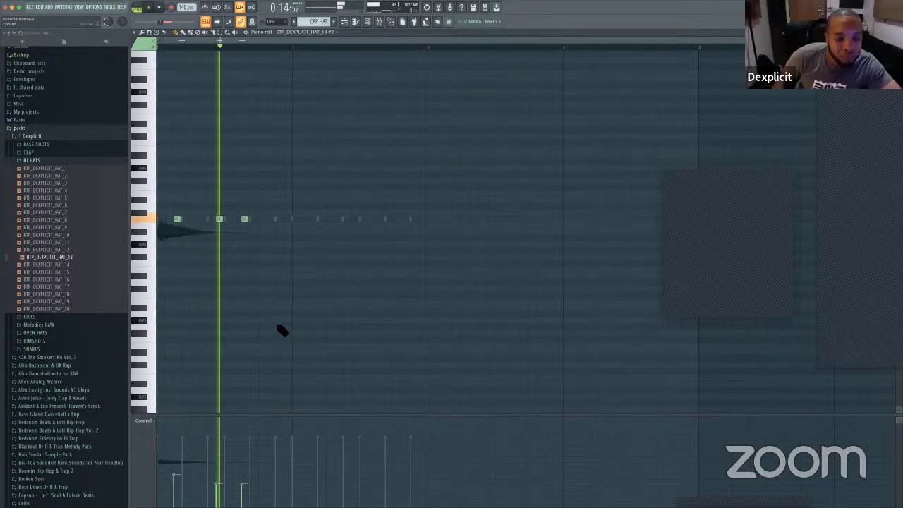
pyautogui.click(270, 220)
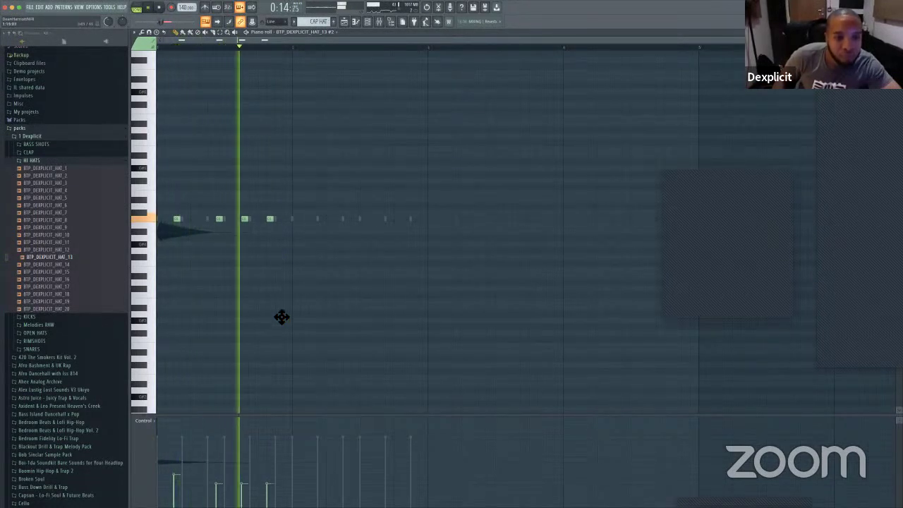
pyautogui.click(338, 219)
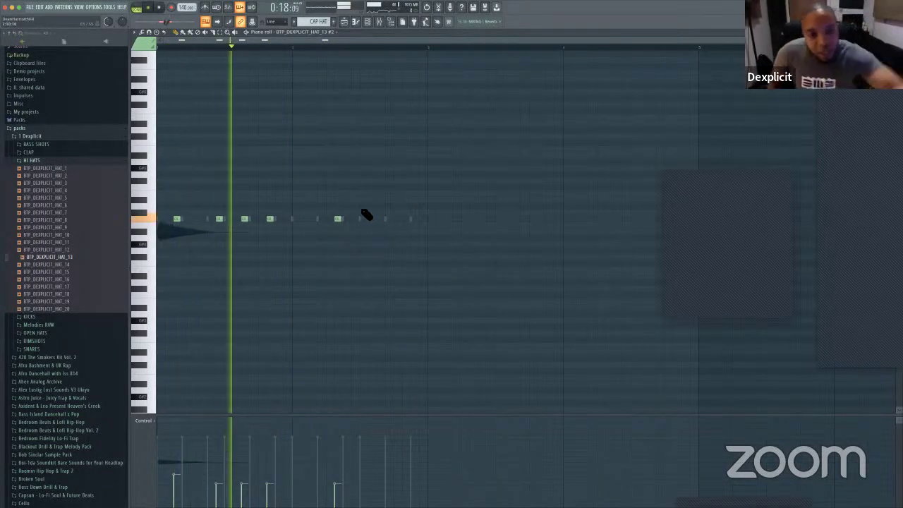
# Step: Show the Channel rack and play back the CAP HAT pattern with both hat channels
pyautogui.click(367, 22)
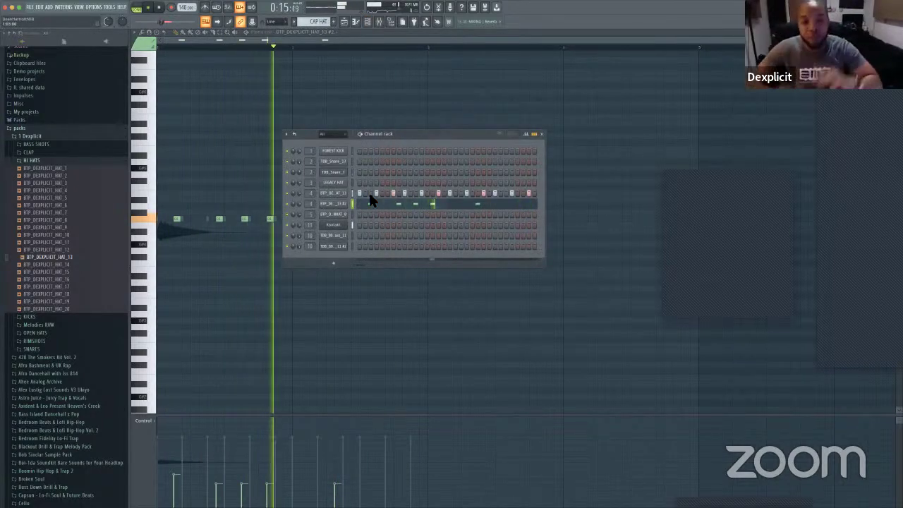
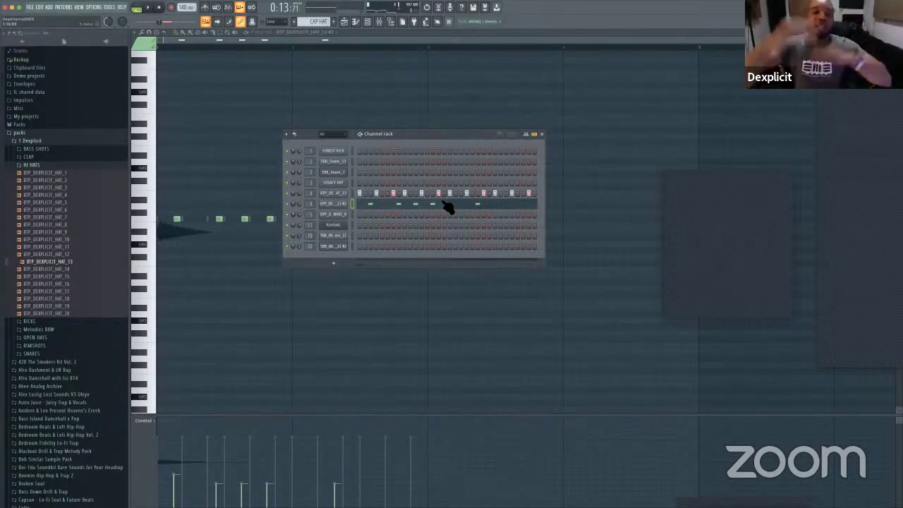
pyautogui.press('space')
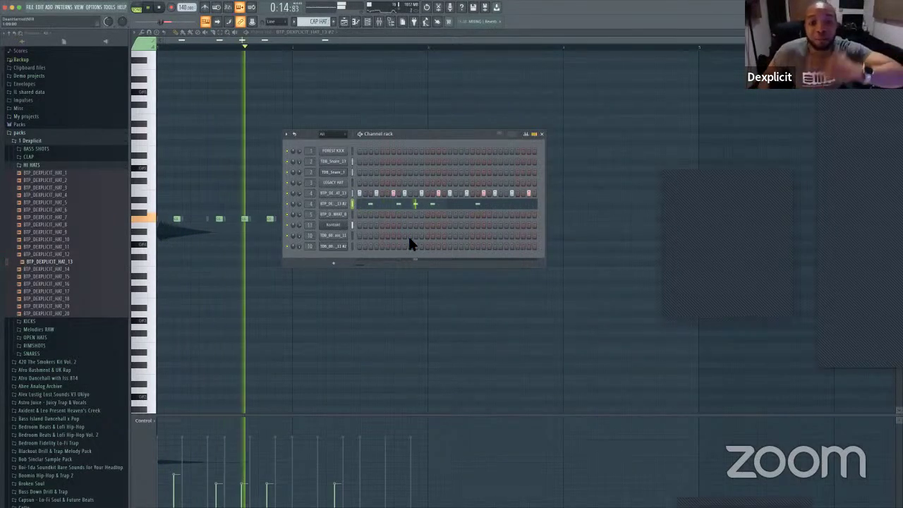
pyautogui.press('space')
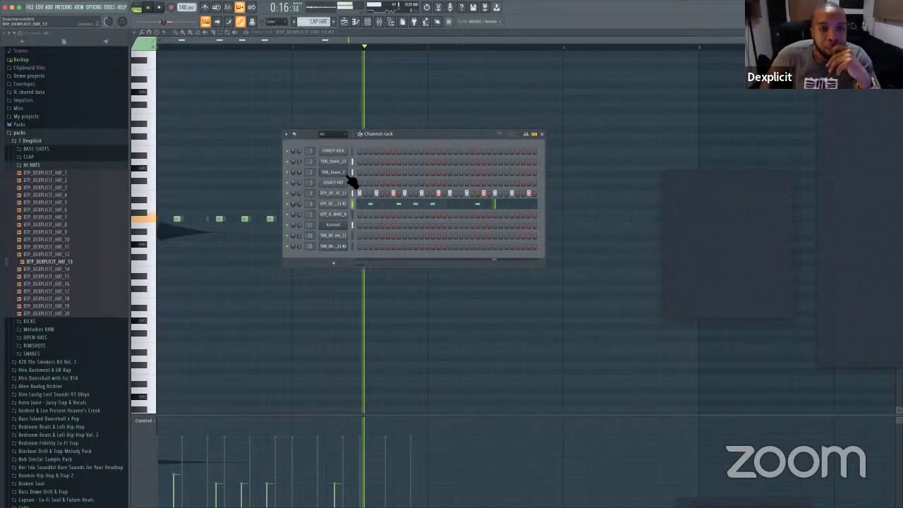
# Step: Open the BTP_DEXPLICIT_OPENHAT_8 pattern from Track 4 and remove its hits on steps 5 and 9
pyautogui.click(344, 22)
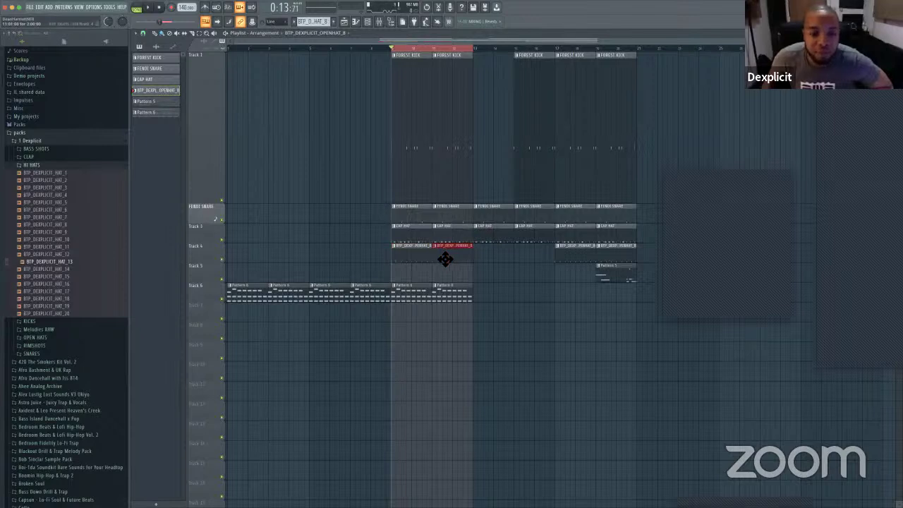
pyautogui.doubleClick(403, 256)
pyautogui.press('space')
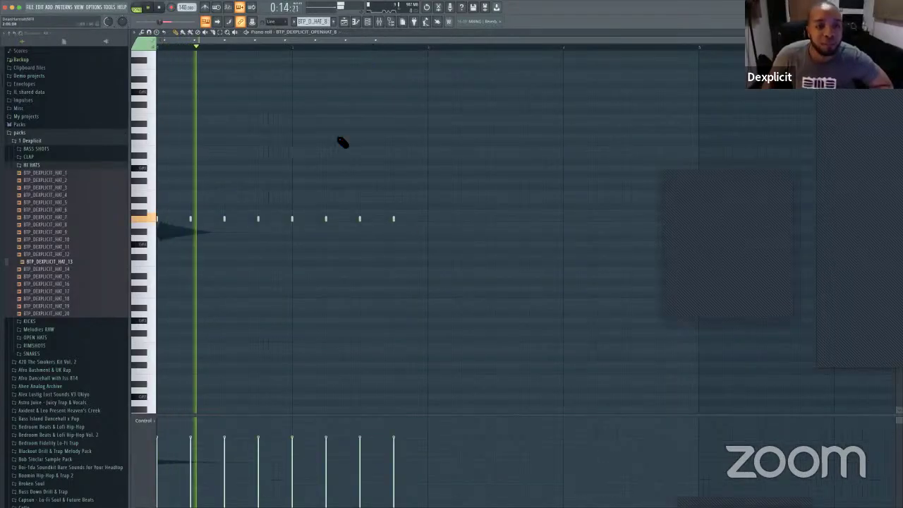
pyautogui.rightClick(224, 220)
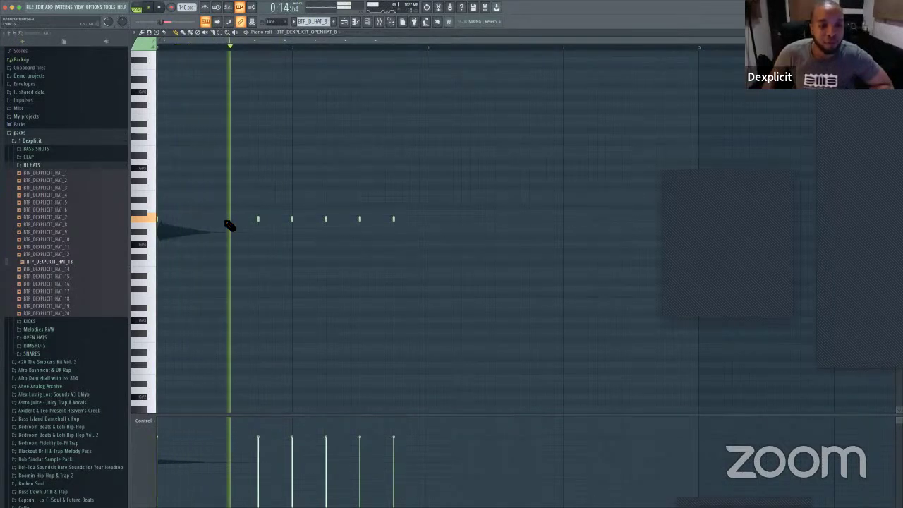
pyautogui.rightClick(325, 220)
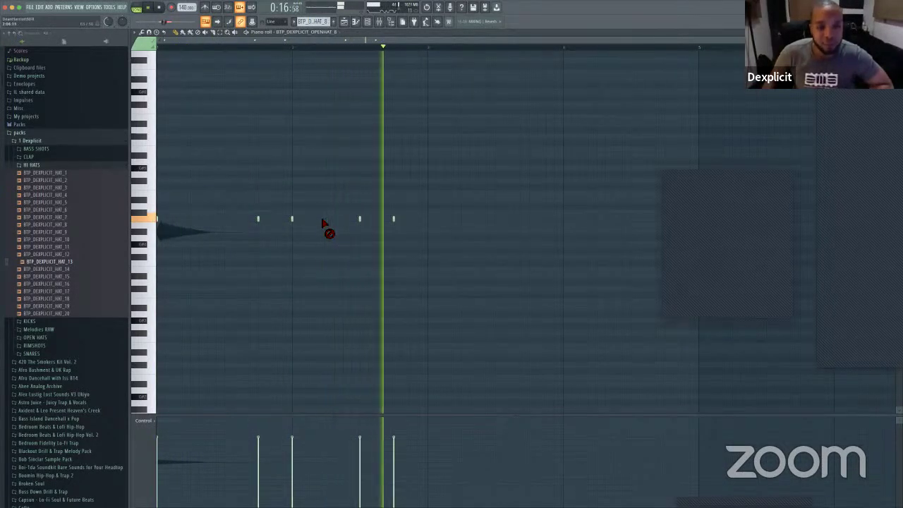
pyautogui.click(328, 220)
pyautogui.rightClick(329, 220)
pyautogui.click(326, 220)
pyautogui.click(368, 22)
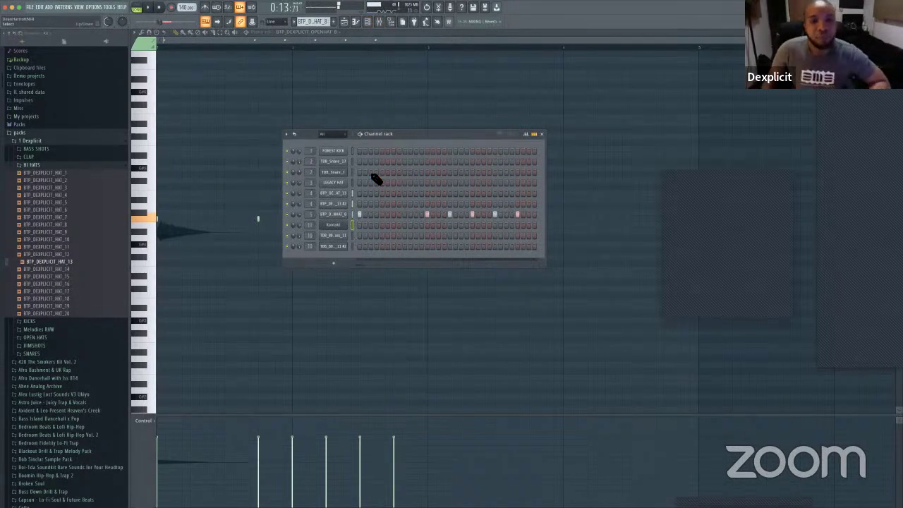
# Step: Return to the playlist, mute Track 4, and play from bar 1 with the loop selection over bars 9 to 13 cleared
pyautogui.click(345, 22)
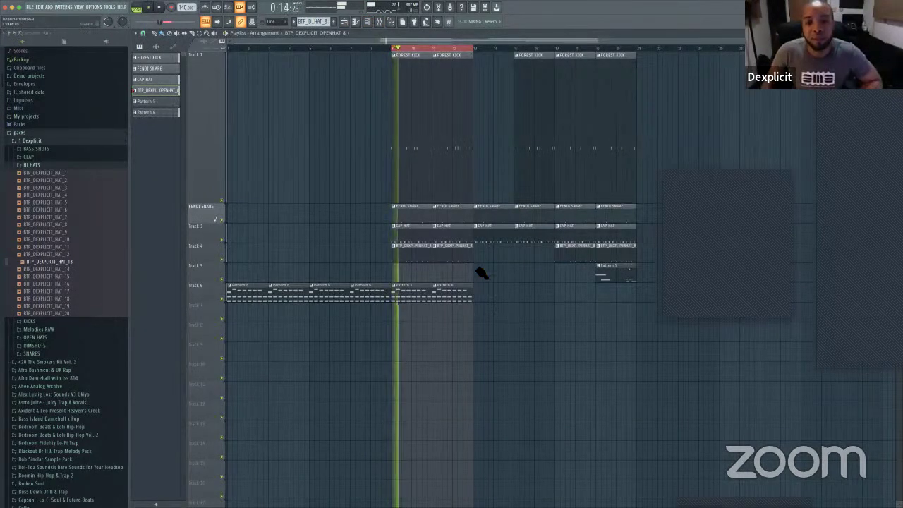
pyautogui.click(221, 247)
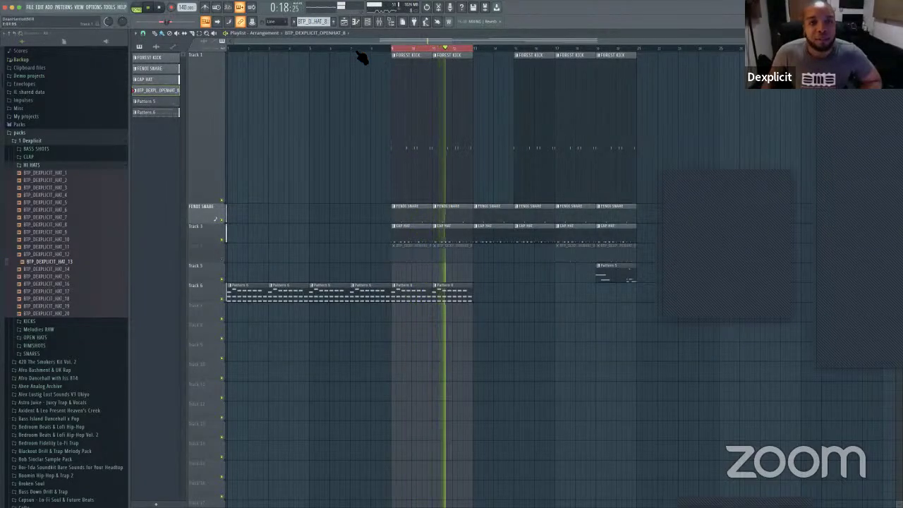
pyautogui.moveTo(330, 49); pyautogui.dragTo(177, 53)
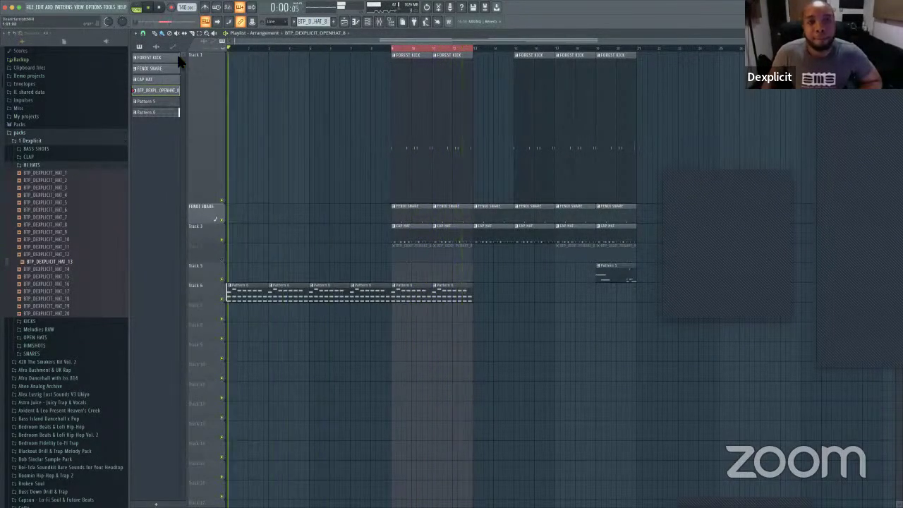
pyautogui.rightClick(250, 51)
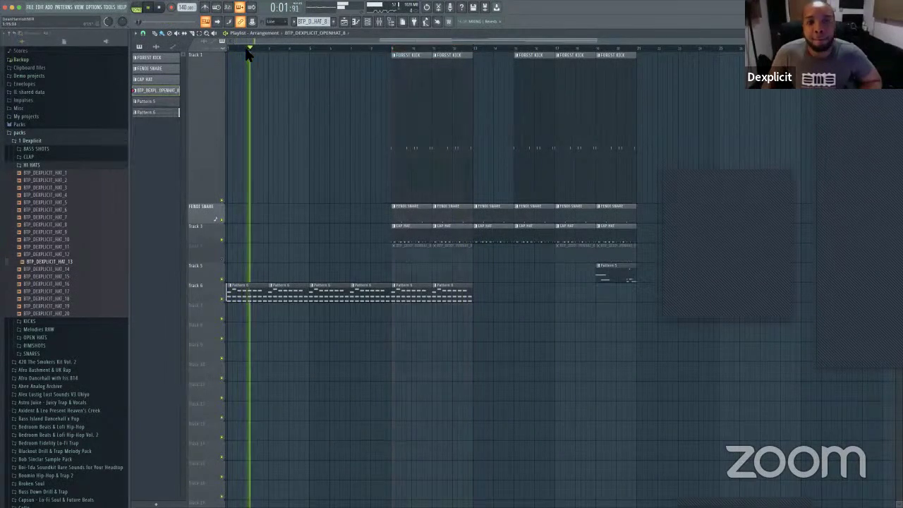
# Step: Fill the gap on Track 1 with a FOREST KICK clip at bar 13 and unmute Track 4
pyautogui.click(543, 153)
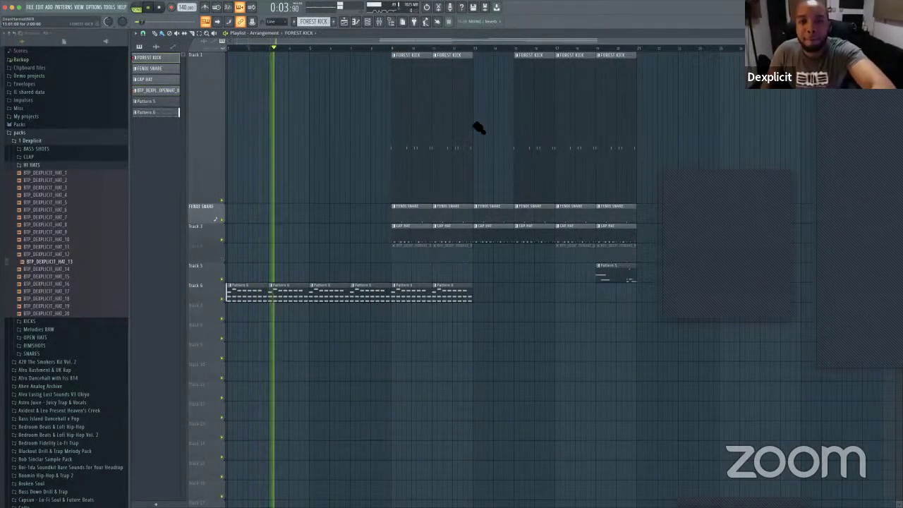
pyautogui.click(481, 124)
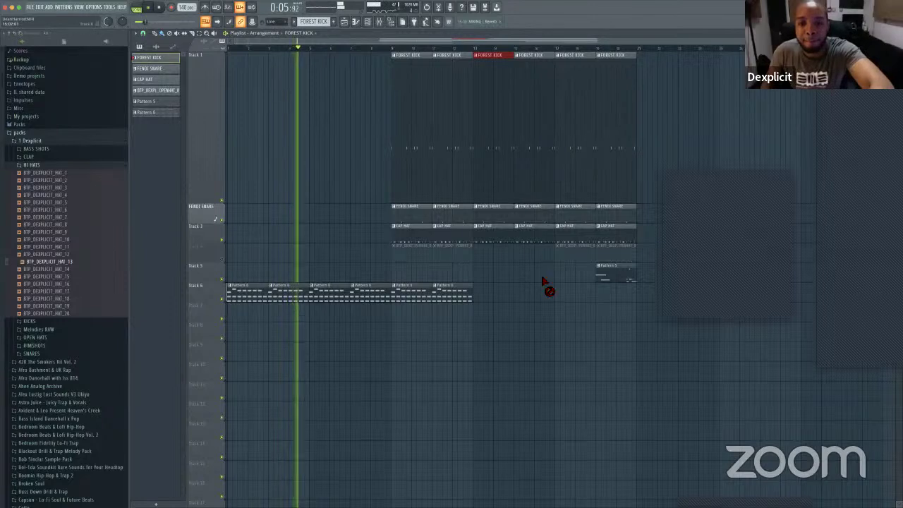
pyautogui.click(222, 259)
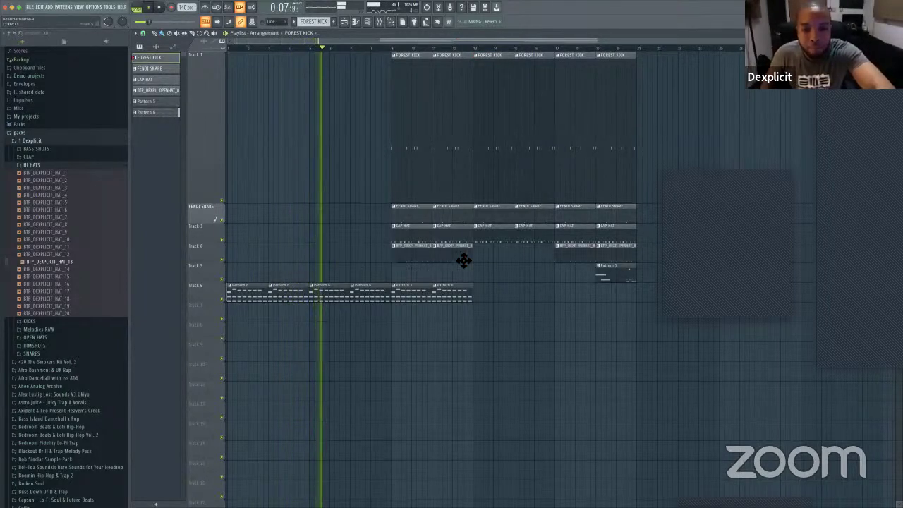
# Step: Replace the BTP_DEXPLICIT_OPENHAT_8 clips at bars 9 and 11 on Track 4 with clips at bars 13 and 15
pyautogui.click(410, 258)
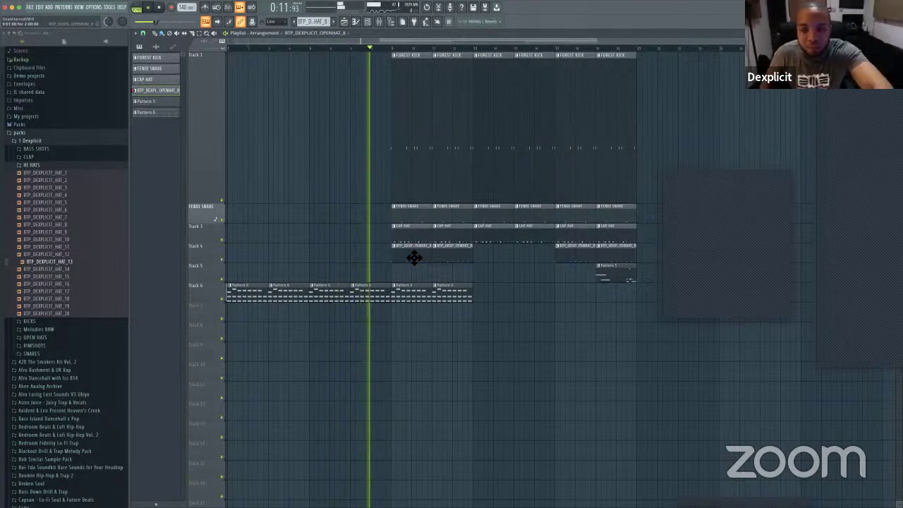
pyautogui.rightClick(451, 256)
pyautogui.rightClick(398, 258)
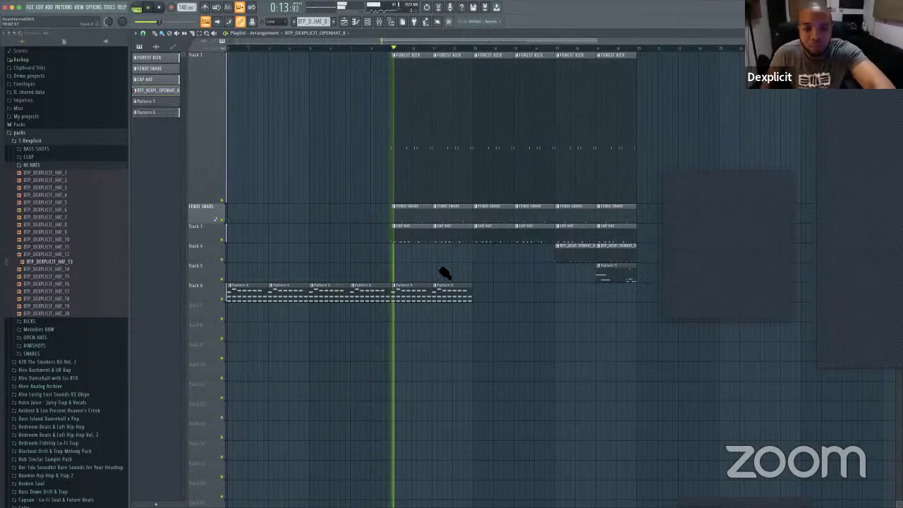
pyautogui.click(478, 258)
pyautogui.click(525, 260)
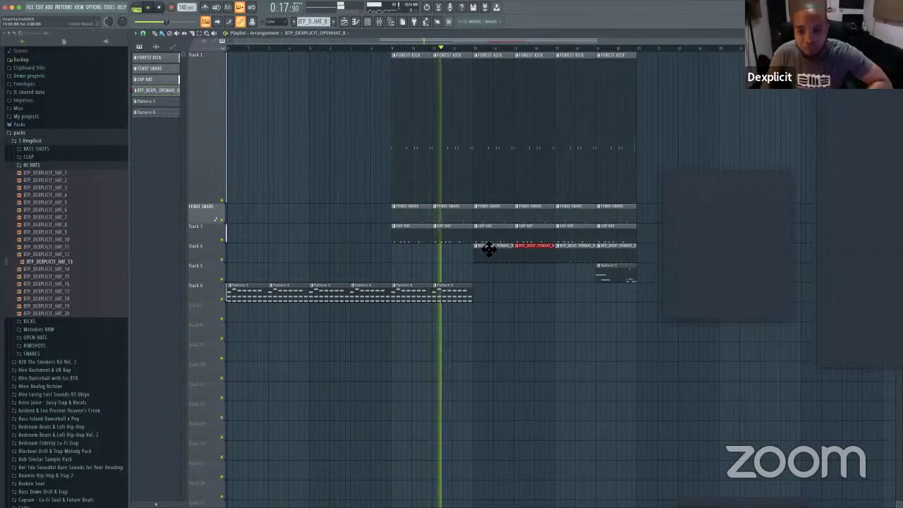
# Step: Add Pattern 5 clips at bars 9 and 11 on Track 5, play from bar 9 and check the pattern's 808 notes
pyautogui.press('space')
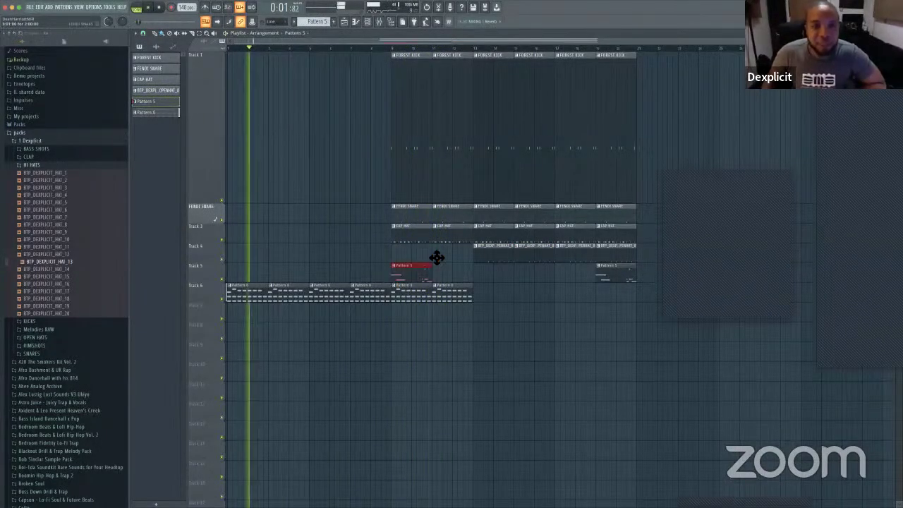
pyautogui.click(393, 47)
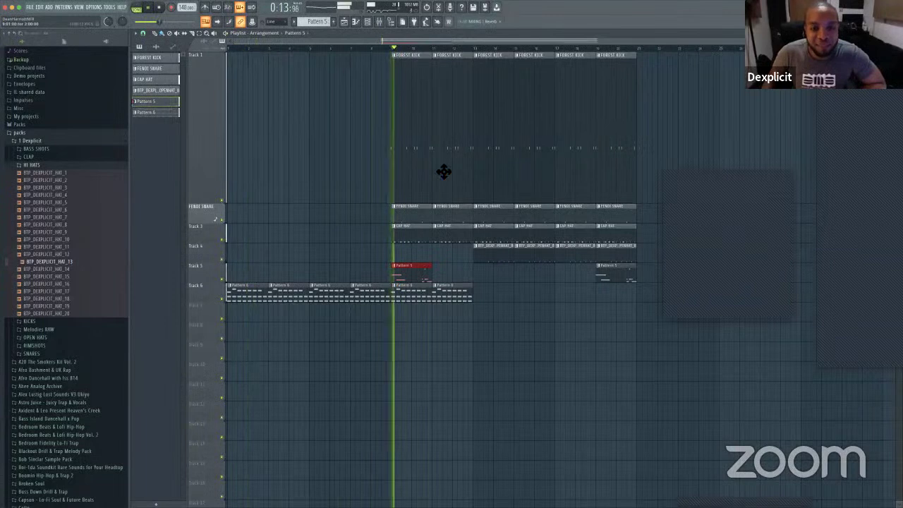
pyautogui.doubleClick(411, 279)
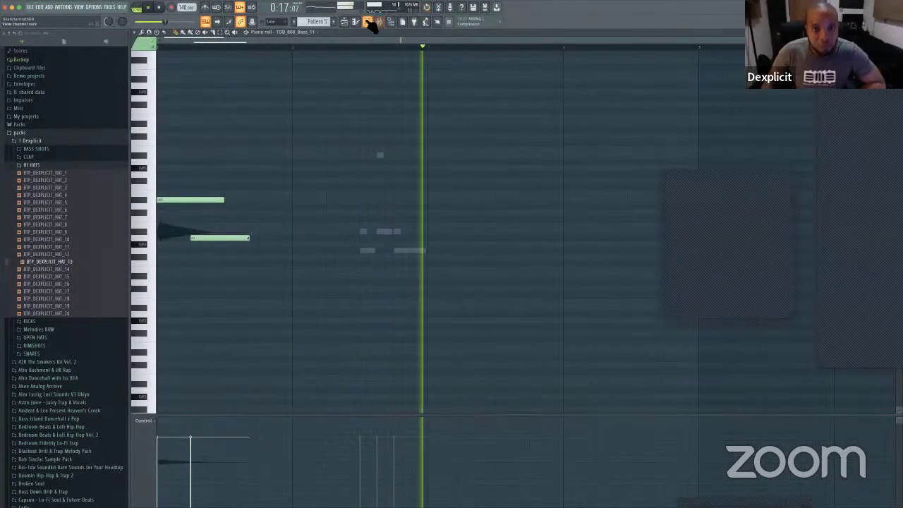
pyautogui.click(478, 275)
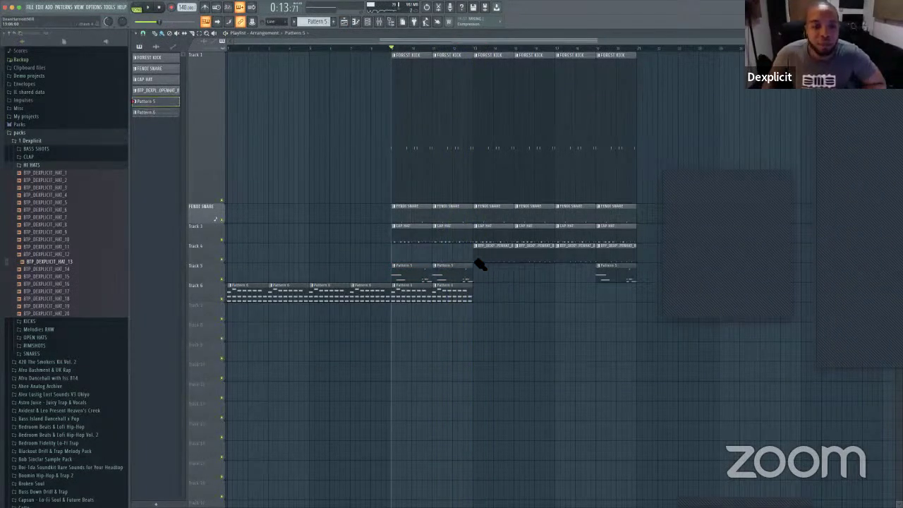
# Step: Add BTP_DEXPLICIT_OPENHAT_8 clips on Track 5 and Pattern 6 clips on Track 6 at bars 13 and 15
pyautogui.doubleClick(490, 256)
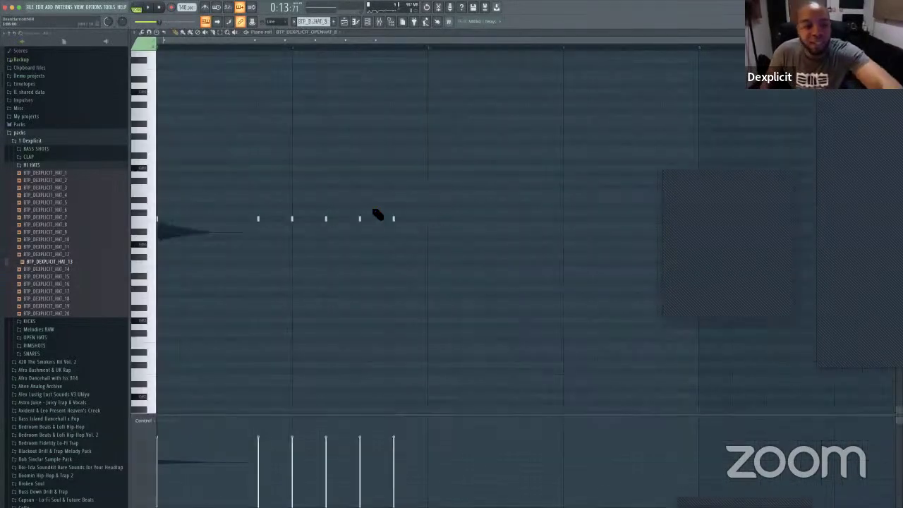
pyautogui.click(353, 26)
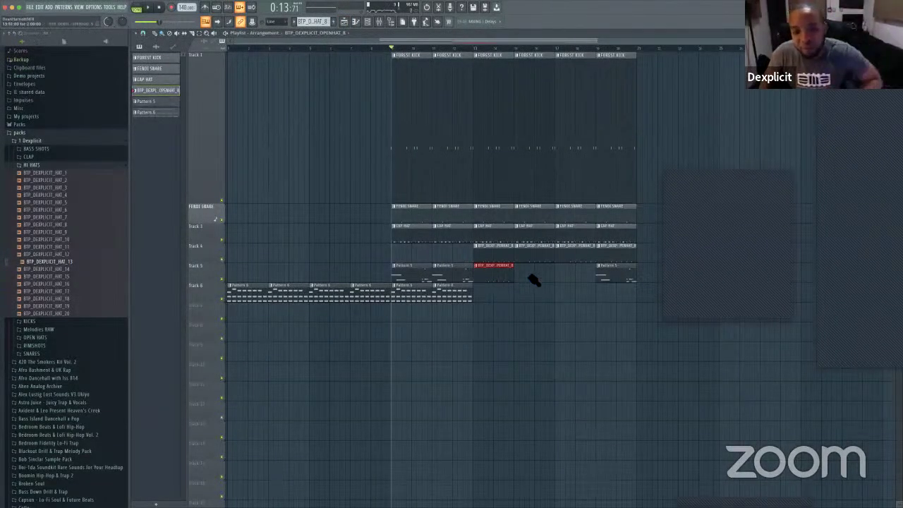
pyautogui.click(455, 296)
pyautogui.moveTo(493, 295); pyautogui.dragTo(530, 290)
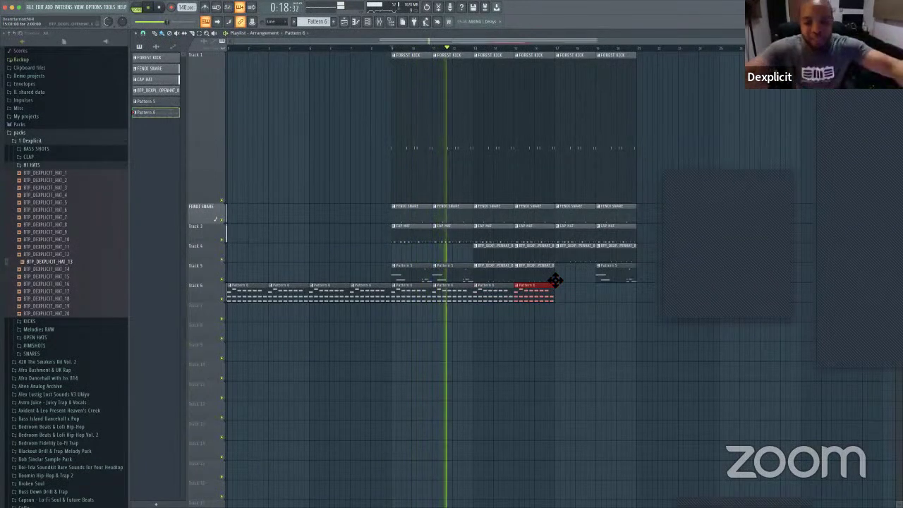
pyautogui.press('space')
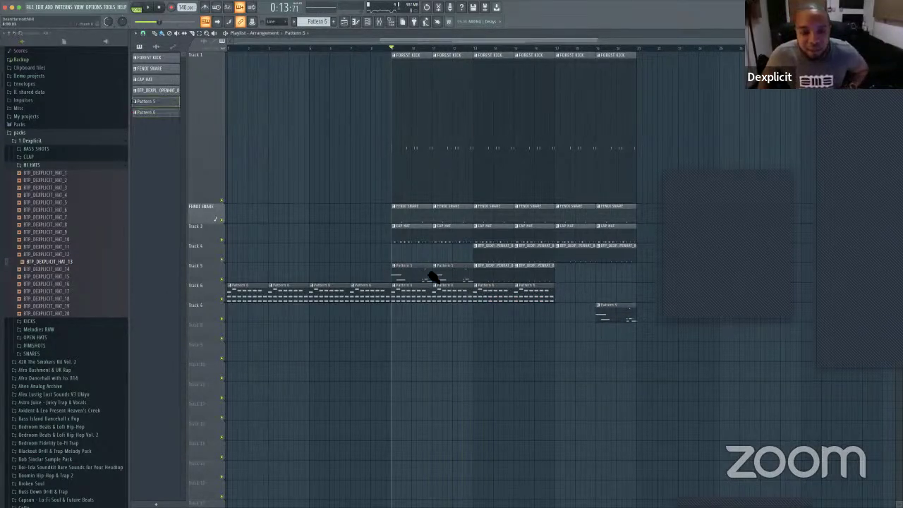
# Step: Place the Pattern 5 clips for bars 9 and 11 on Track 7 and add a BTP_DEXPLICIT_OPENHAT_8 clip at bar 17 on Track 5
pyautogui.moveTo(436, 317); pyautogui.dragTo(387, 316)
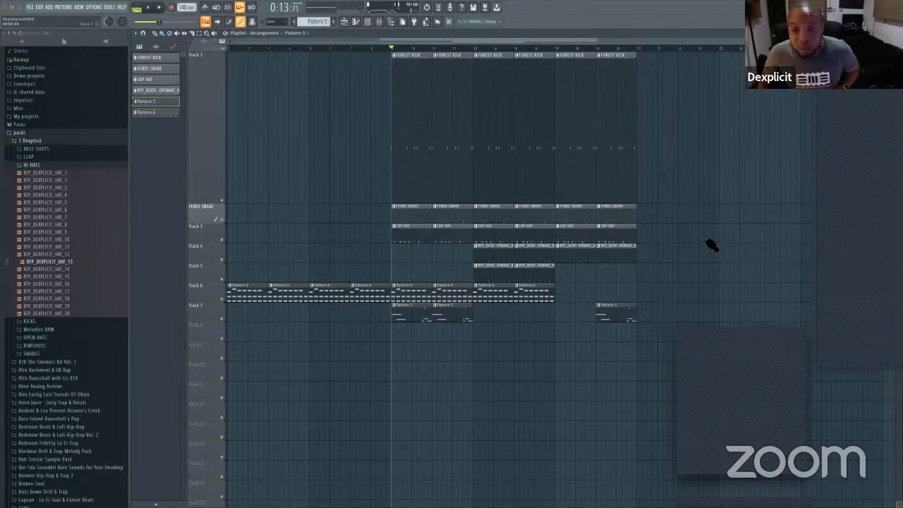
pyautogui.click(562, 273)
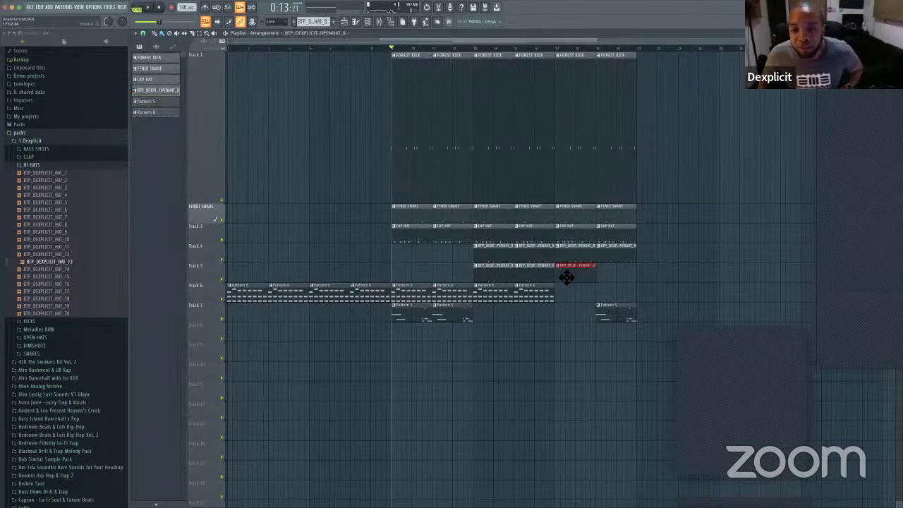
# Step: Fill bars 17 to 20 with BTP_DEXPLICIT_OPENHAT_8 on Track 5, Pattern 6 on Track 6 and Pattern 5 on Track 7
pyautogui.click(606, 275)
pyautogui.moveTo(608, 278); pyautogui.dragTo(604, 278)
pyautogui.moveTo(547, 296)
pyautogui.mouseDown()
pyautogui.moveTo(639, 292)
pyautogui.moveTo(614, 292)
pyautogui.moveTo(574, 317)
pyautogui.moveTo(625, 314)
pyautogui.mouseUp()
pyautogui.moveTo(611, 271); pyautogui.dragTo(616, 271)
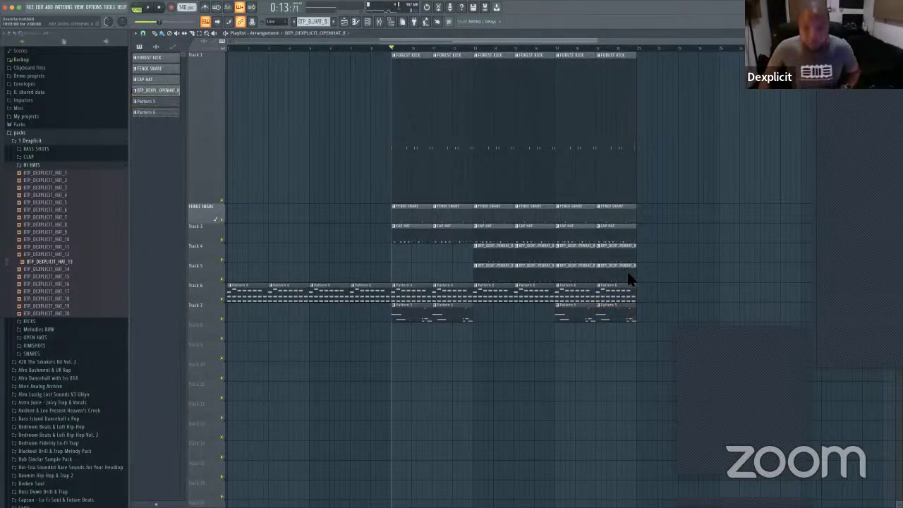
# Step: Select all clips in bars 17 to 20 on every track and duplicate them repeatedly to extend the arrangement
pyautogui.moveTo(660, 324); pyautogui.dragTo(560, 119)
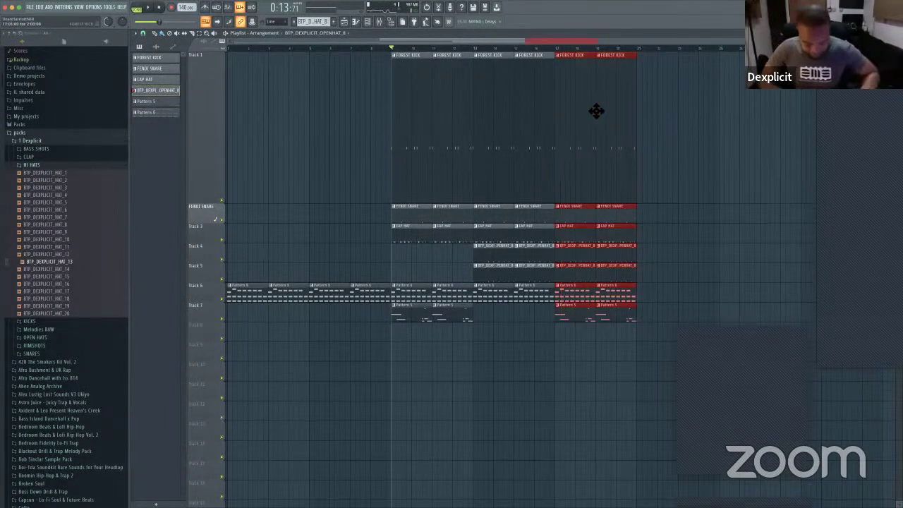
pyautogui.hotkey('ctrl', 'b')
pyautogui.hotkey('ctrl', 'b')
pyautogui.hotkey('ctrl', 'b')
pyautogui.hotkey('ctrl', 'b')
pyautogui.hotkey('ctrl', 'b')
pyautogui.hotkey('ctrl', 'b')
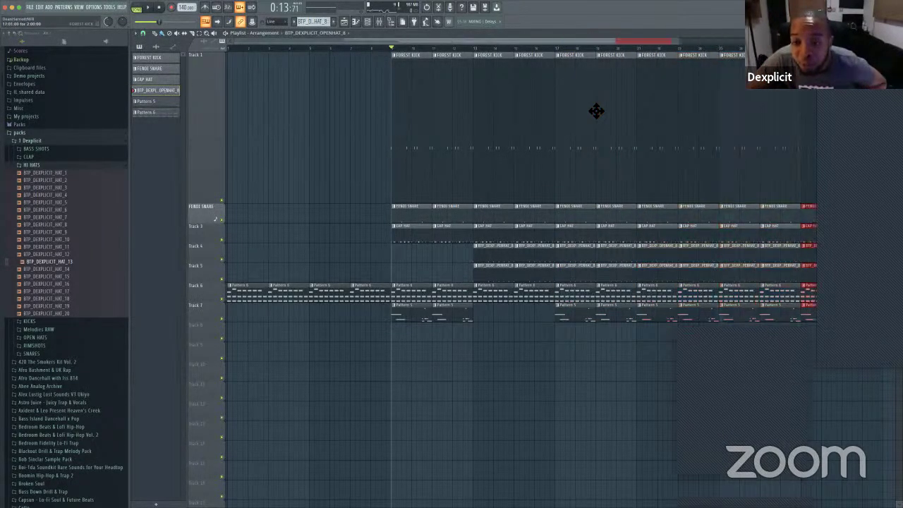
pyautogui.hotkey('ctrl', 'b')
pyautogui.hotkey('ctrl', 'b')
pyautogui.hotkey('ctrl', 'b')
pyautogui.hotkey('ctrl', 'b')
pyautogui.hotkey('ctrl', 'b')
pyautogui.hotkey('ctrl', 'b')
pyautogui.hotkey('ctrl', 'b')
pyautogui.hotkey('ctrl', 'b')
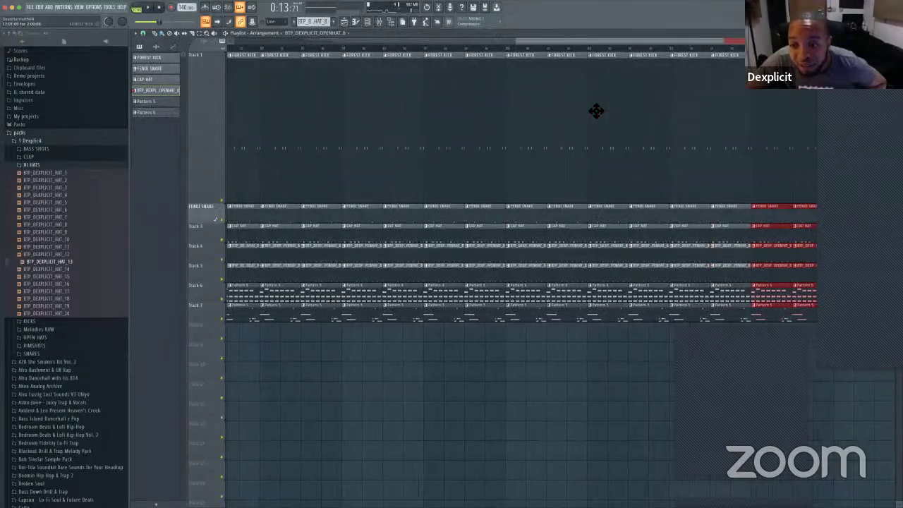
pyautogui.hotkey('ctrl', 'b')
pyautogui.hotkey('ctrl', 'b')
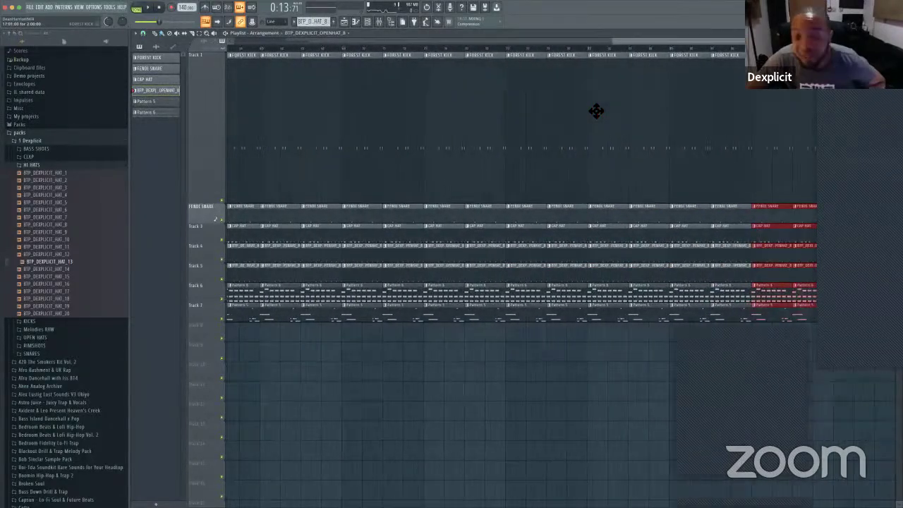
# Step: Play the arrangement from bar 9 and add Pattern 5 clips at bars 13 and 15 on Track 8
pyautogui.moveTo(691, 41); pyautogui.dragTo(220, 35)
pyautogui.click(392, 48)
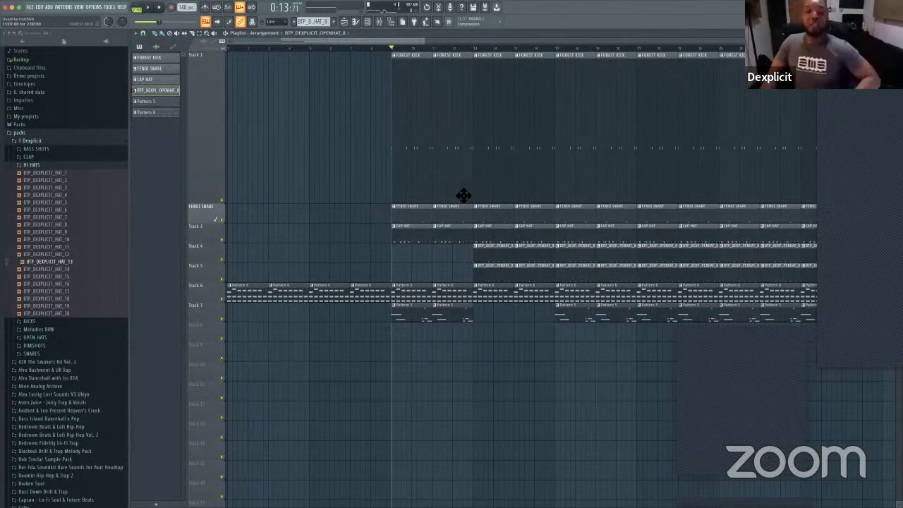
pyautogui.press('space')
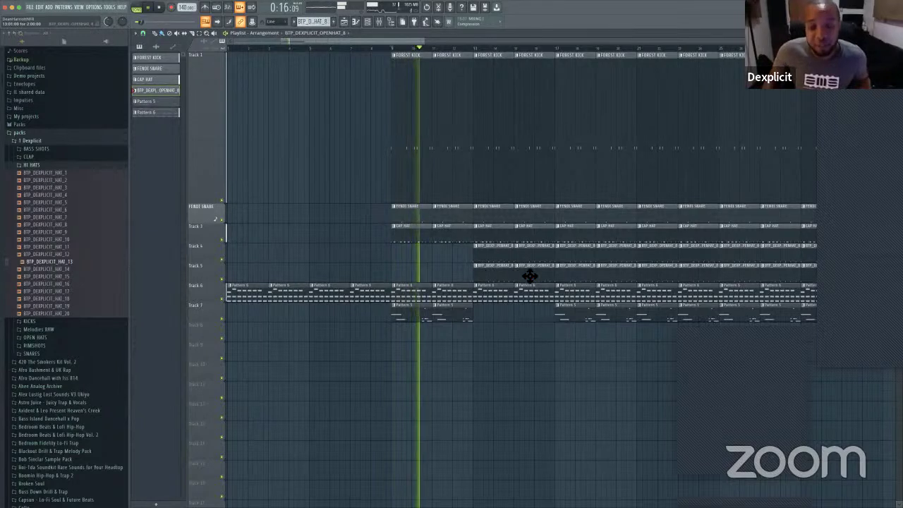
pyautogui.click(472, 317)
pyautogui.click(477, 336)
pyautogui.click(528, 339)
pyautogui.moveTo(541, 339); pyautogui.dragTo(539, 338)
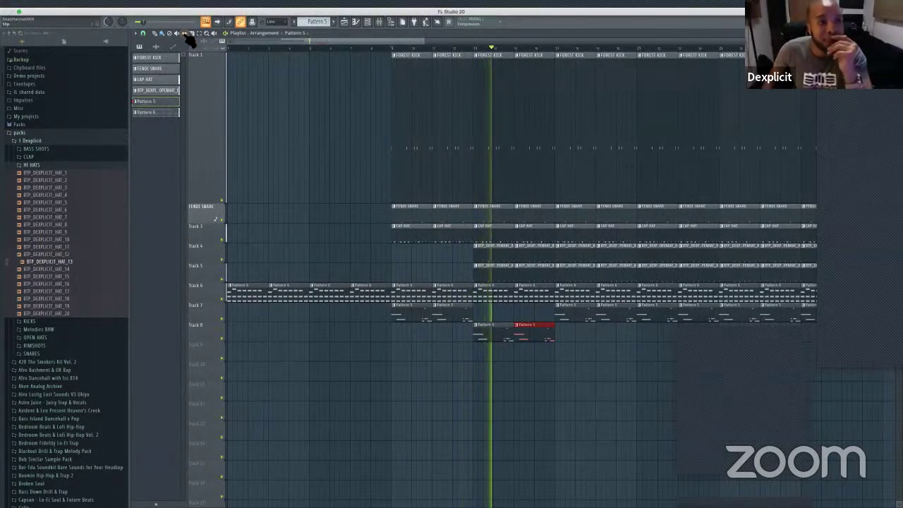
# Step: Set the project tempo to 144 BPM and open the notes of the BTP_DEXPLICIT_OPENHAT_8 pattern during playback
pyautogui.moveTo(185, 7); pyautogui.dragTo(185, 3)
pyautogui.press('space')
pyautogui.doubleClick(538, 275)
pyautogui.press('space')
# Step: Remove the first and last of the four evenly spaced open hat hits, return to the playlist and stop playback
pyautogui.click(367, 22)
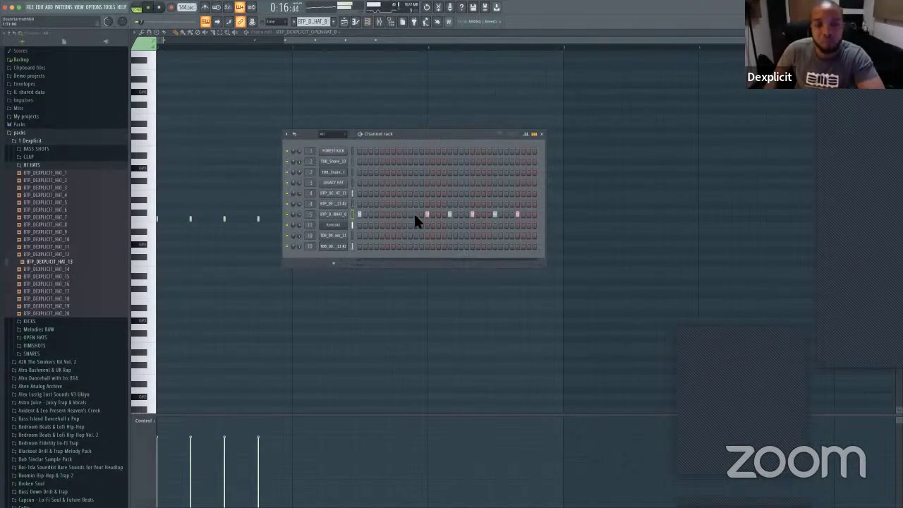
pyautogui.click(449, 214)
pyautogui.click(517, 214)
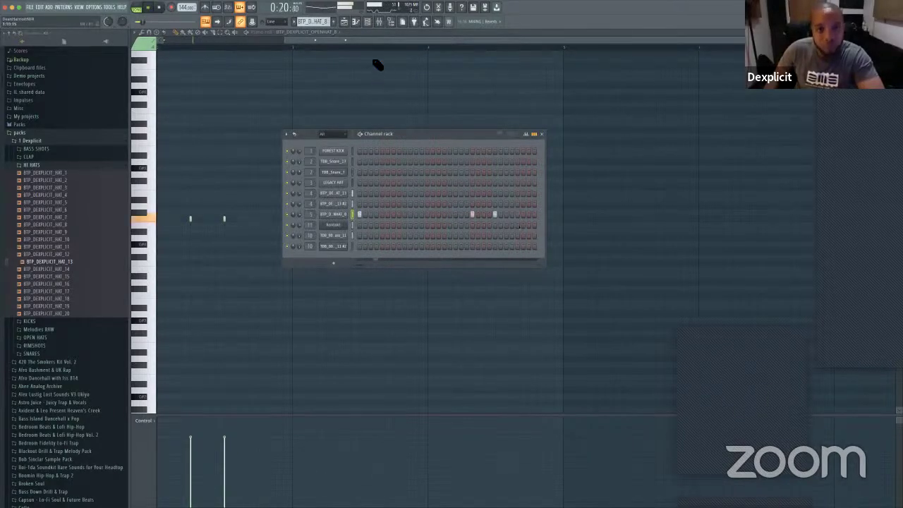
pyautogui.click(353, 22)
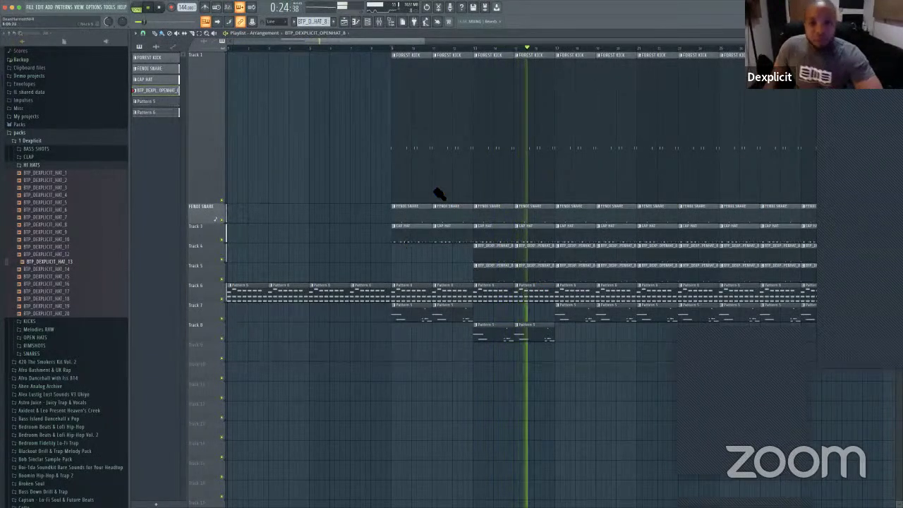
pyautogui.press('space')
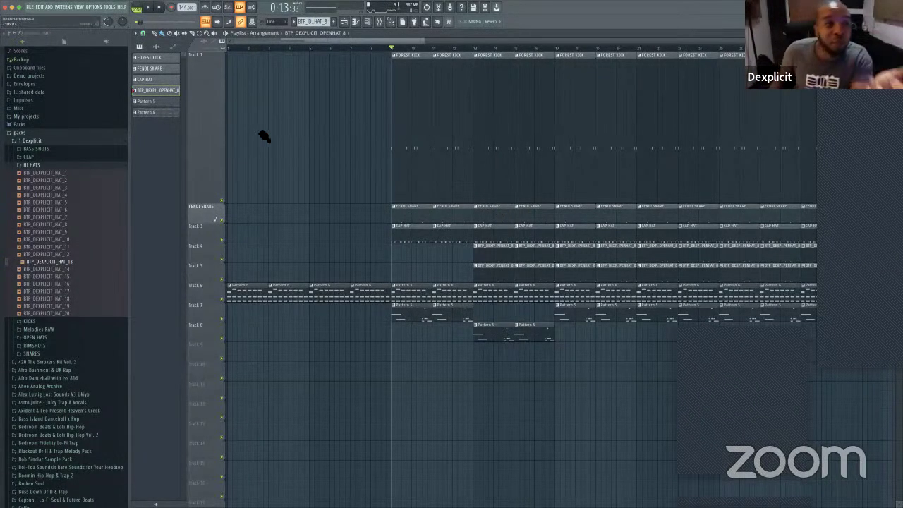
pyautogui.click(367, 22)
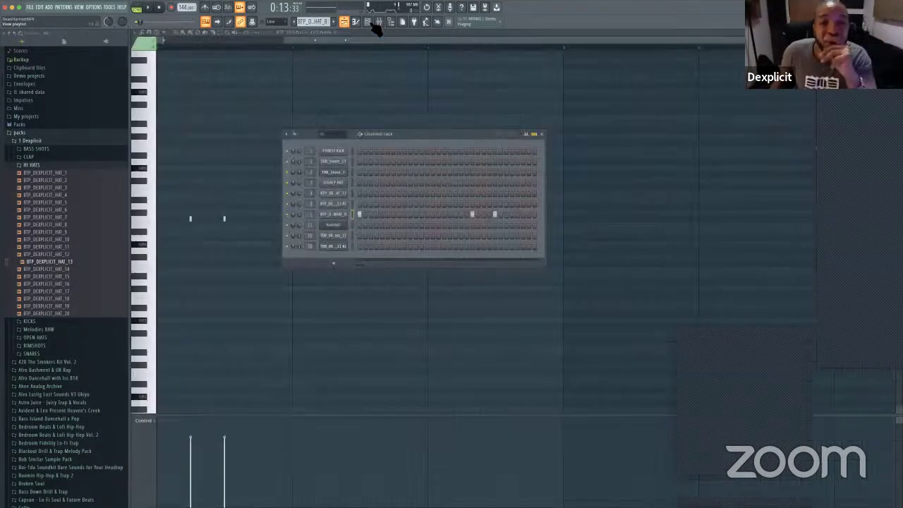
pyautogui.click(368, 22)
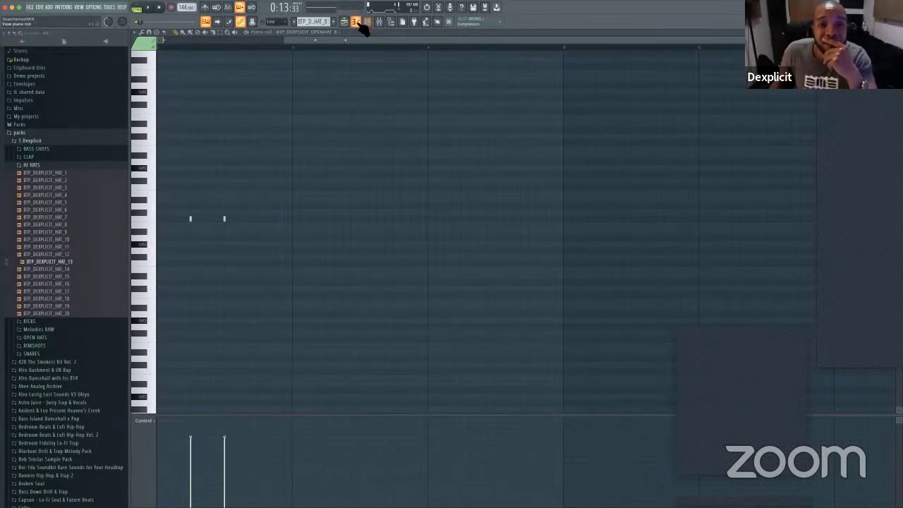
pyautogui.click(367, 22)
pyautogui.click(29, 7)
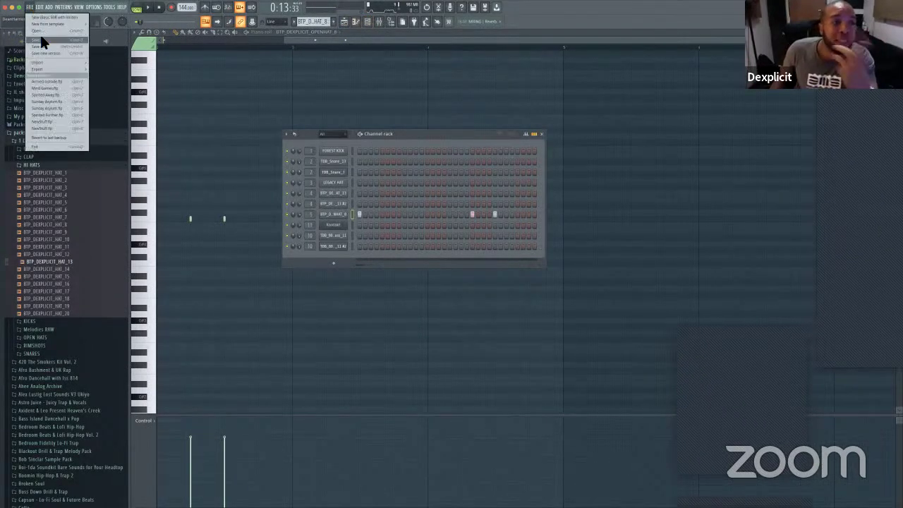
pyautogui.click(42, 39)
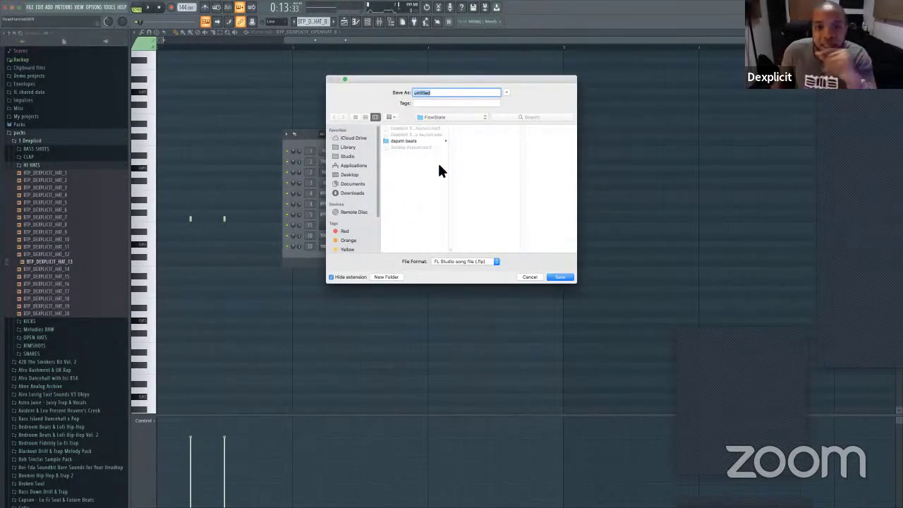
pyautogui.click(529, 277)
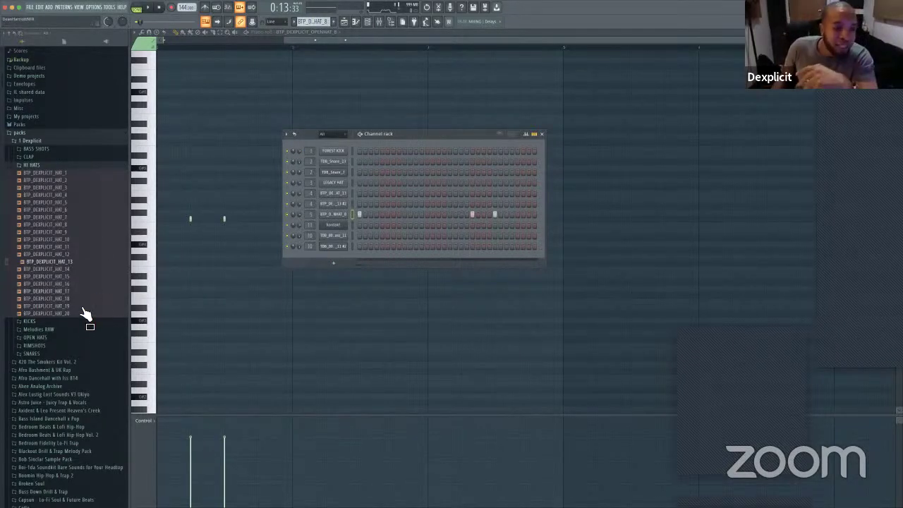
pyautogui.click(367, 22)
pyautogui.click(344, 22)
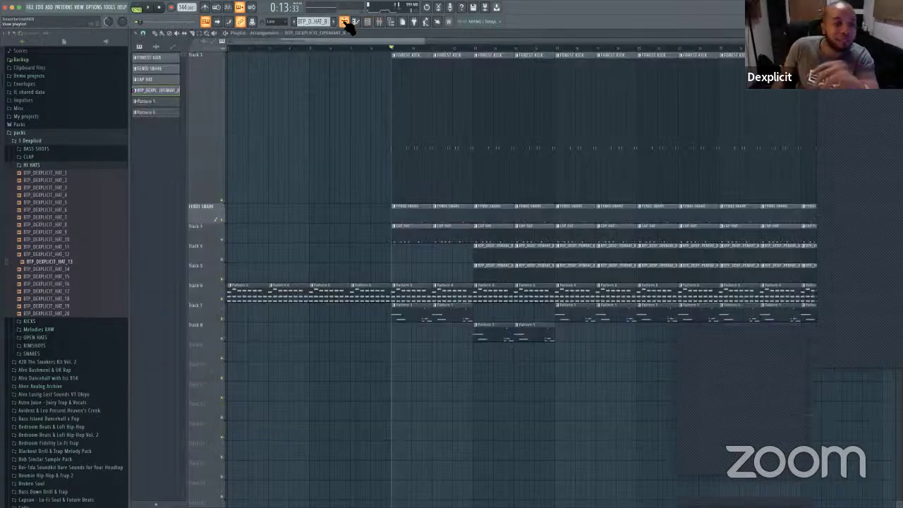
# Step: Preview samples in the Melodies RAW folder and place MELDY-12 on Track 1 of the playlist
pyautogui.click(50, 328)
pyautogui.click(48, 264)
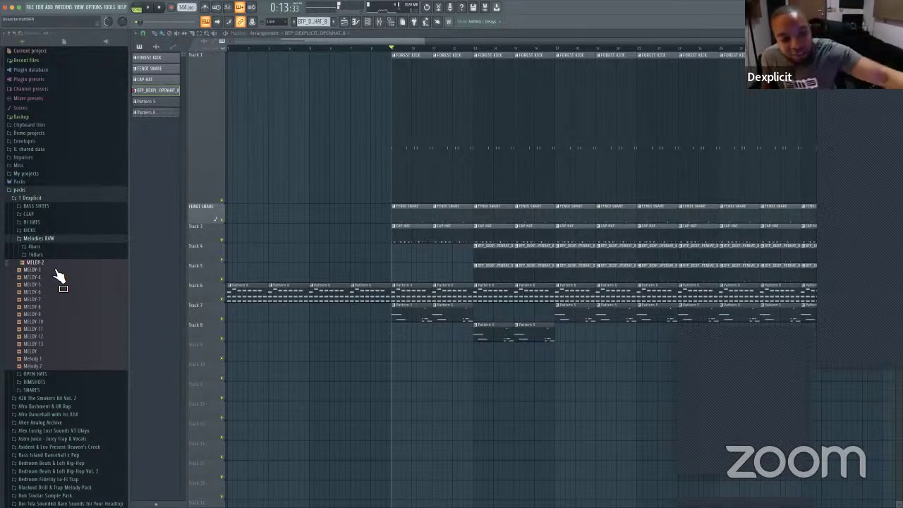
pyautogui.moveTo(55, 277); pyautogui.dragTo(205, 215)
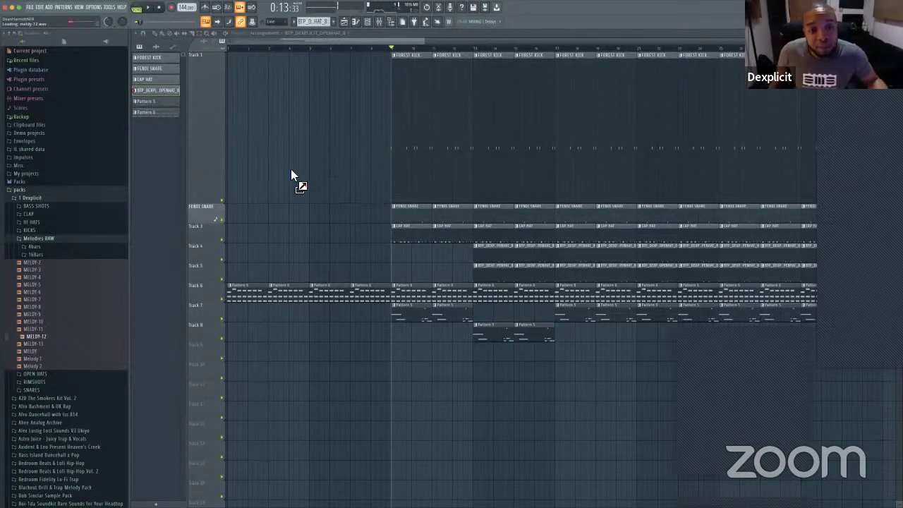
pyautogui.moveTo(308, 173); pyautogui.dragTo(317, 177)
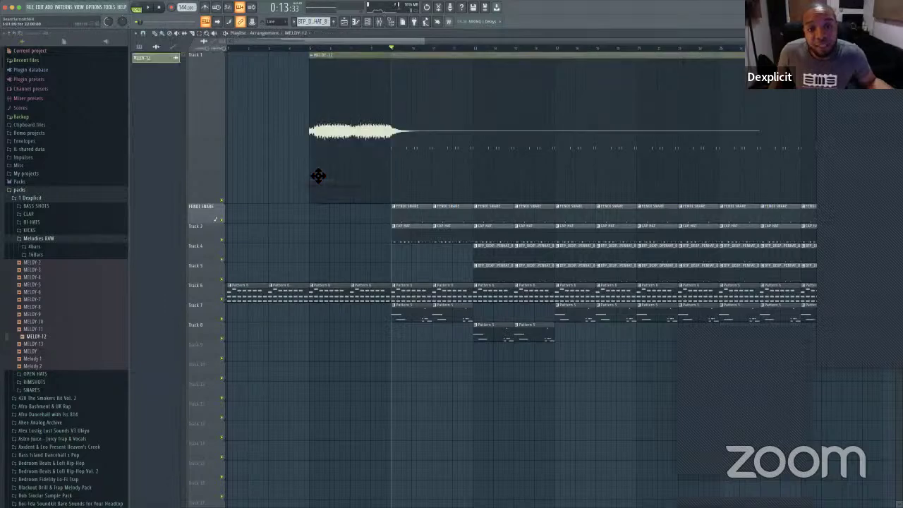
# Step: Move the MELDY-12 clip to bar 1, slice it at bar 5 and delete the silent remainder
pyautogui.moveTo(252, 75); pyautogui.dragTo(222, 75)
pyautogui.click(192, 33)
pyautogui.moveTo(314, 58); pyautogui.dragTo(312, 212)
pyautogui.click(155, 33)
pyautogui.rightClick(370, 130)
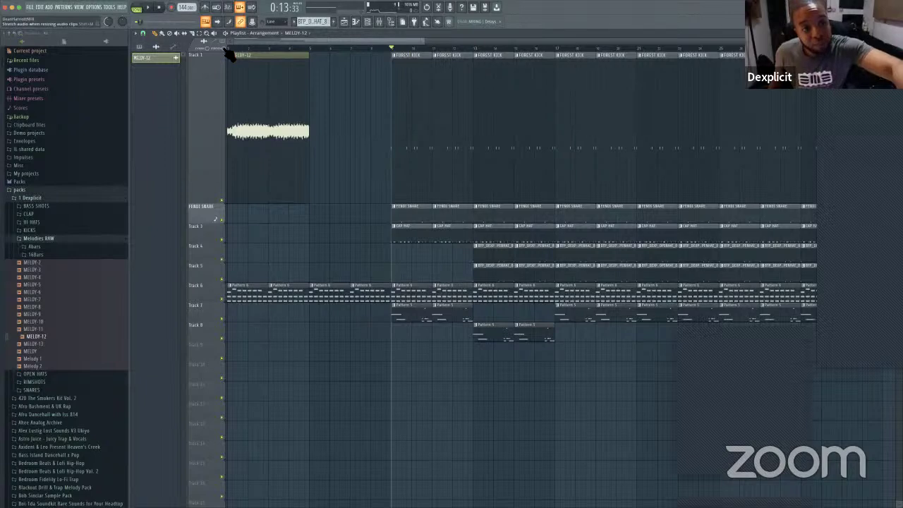
# Step: Time-stretch the MELDY-12 clip to end at bar 9, mute Track 6 and play the result
pyautogui.moveTo(324, 83); pyautogui.dragTo(392, 84)
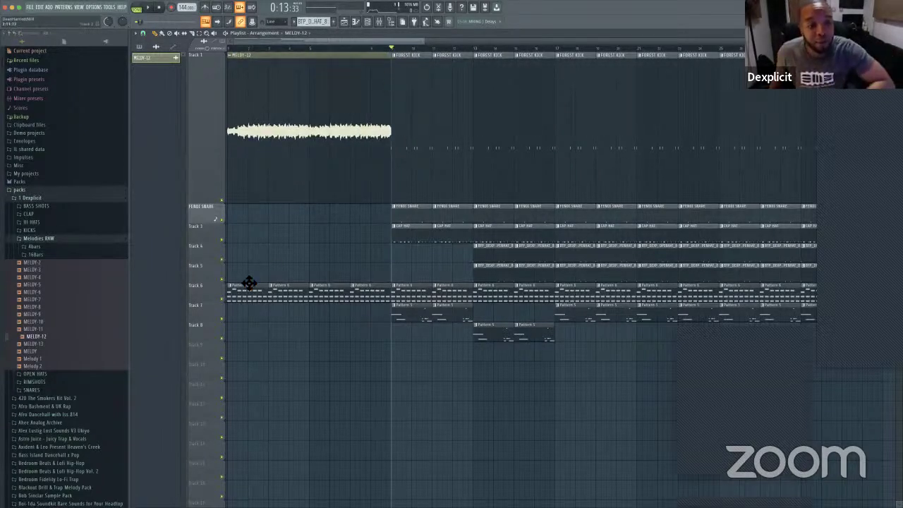
pyautogui.click(223, 299)
pyautogui.press('space')
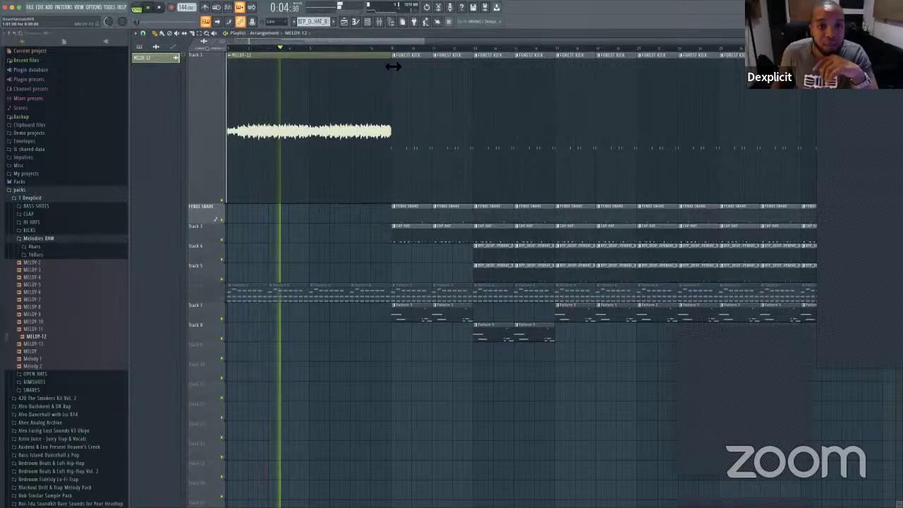
# Step: Time-stretch the MELDY-12 clip to two bars, duplicate it at bar 3 and listen to both clips
pyautogui.press('space')
pyautogui.moveTo(393, 66); pyautogui.dragTo(278, 93)
pyautogui.press('space')
pyautogui.press('space')
pyautogui.press('space')
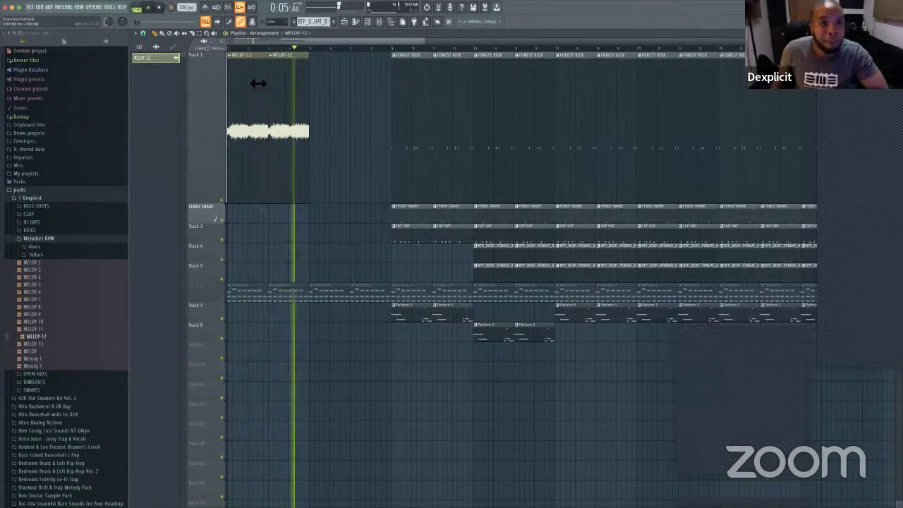
pyautogui.press('space')
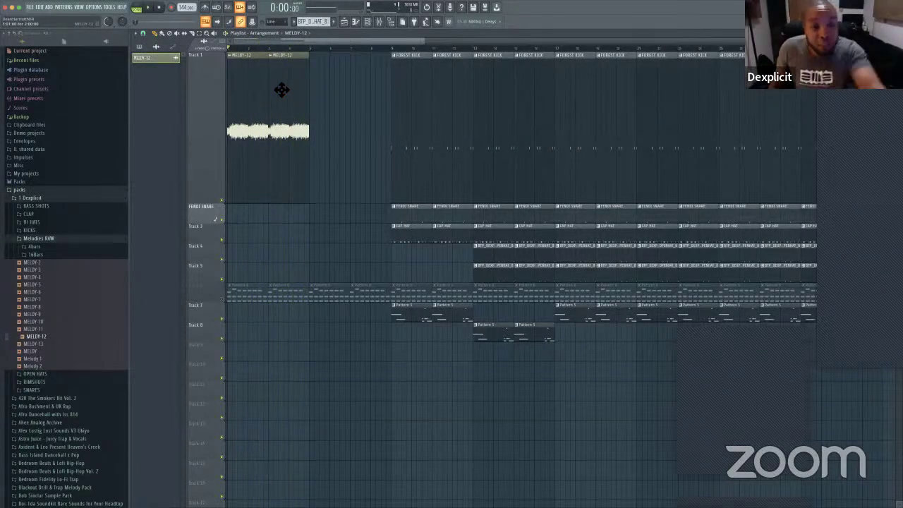
# Step: Delete the second MELDY-12 clip, time-stretch the first one back out to bar 9 and play it
pyautogui.rightClick(284, 93)
pyautogui.moveTo(269, 80); pyautogui.dragTo(396, 79)
pyautogui.press('space')
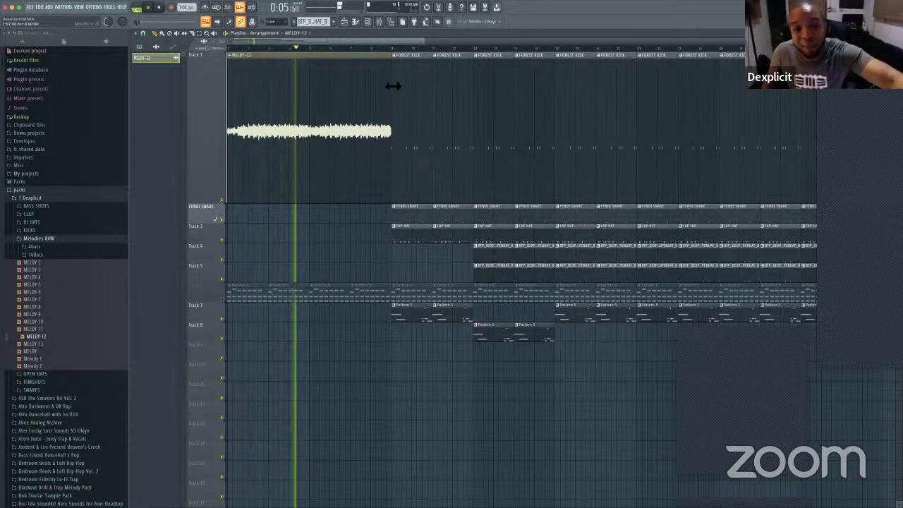
# Step: Time-stretch the MELDY-12 clip to end at bar 5 and play it from the start
pyautogui.moveTo(391, 88); pyautogui.dragTo(311, 87)
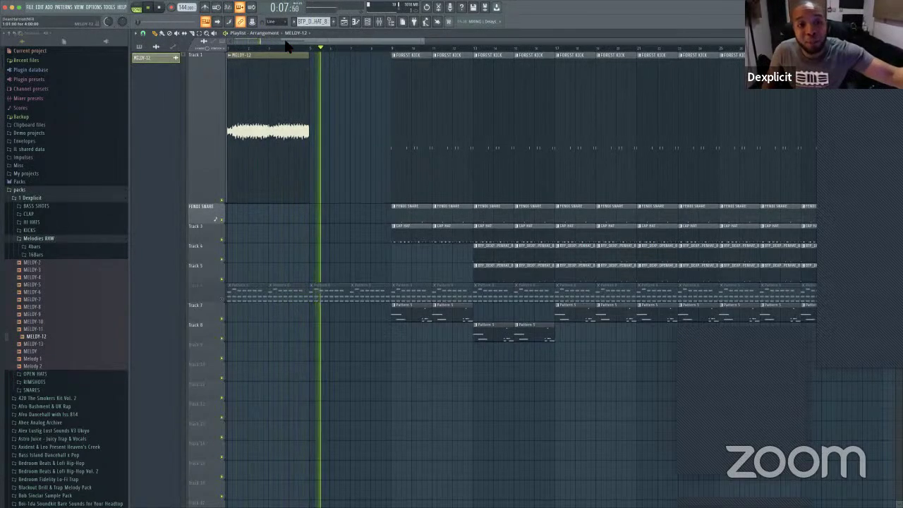
pyautogui.press('space')
pyautogui.press('space')
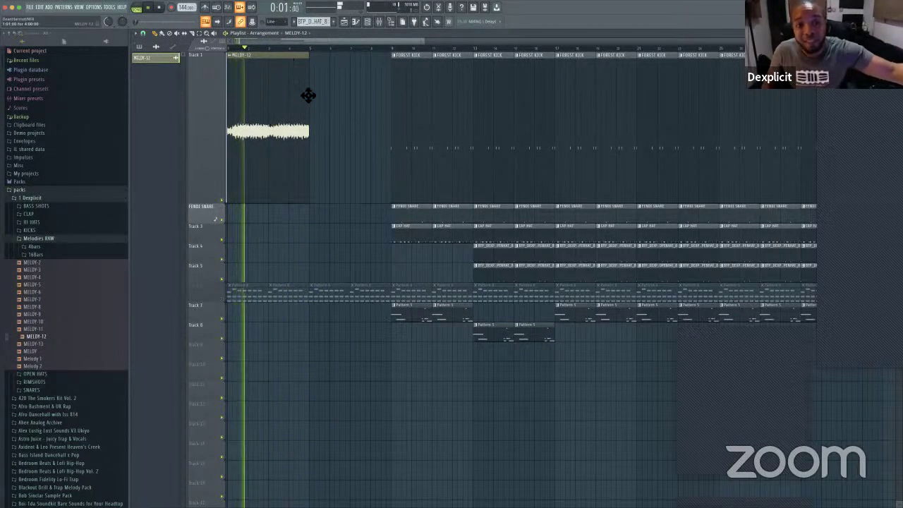
# Step: Time-stretch the MELDY-12 clip to end at bar 3, play it and stop playback
pyautogui.press('space')
pyautogui.moveTo(310, 89); pyautogui.dragTo(268, 91)
pyautogui.press('space')
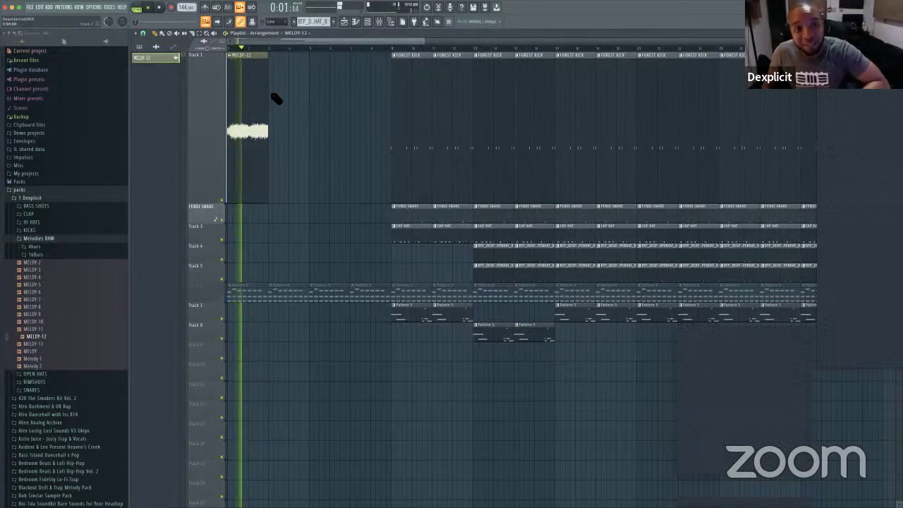
pyautogui.press('space')
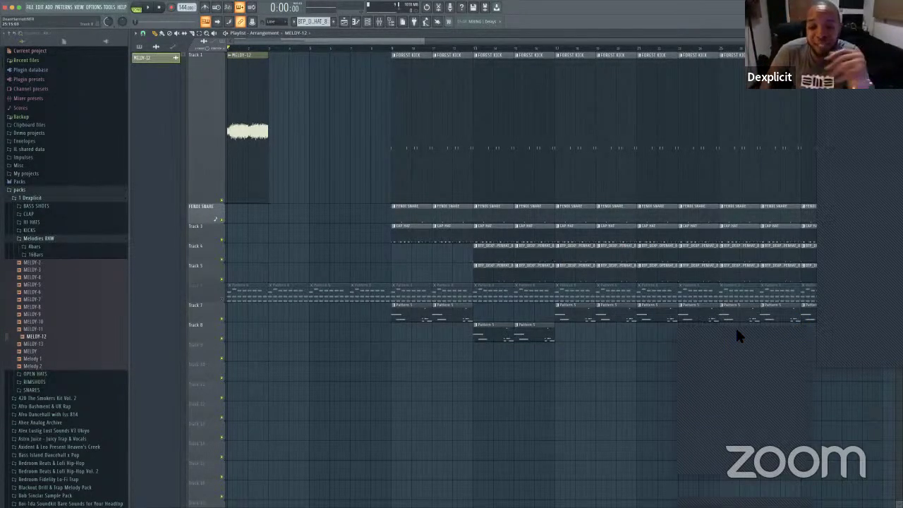
pyautogui.moveTo(737, 337); pyautogui.dragTo(520, 238)
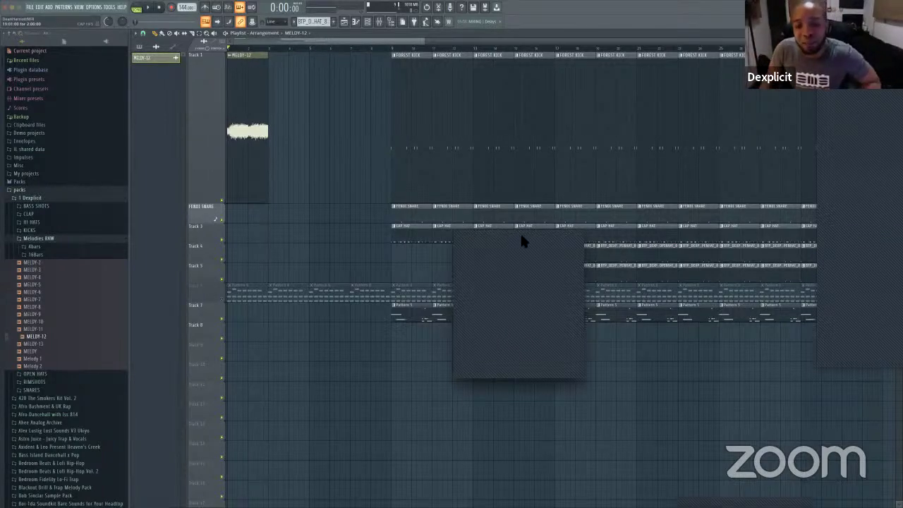
pyautogui.moveTo(521, 236); pyautogui.dragTo(528, 351)
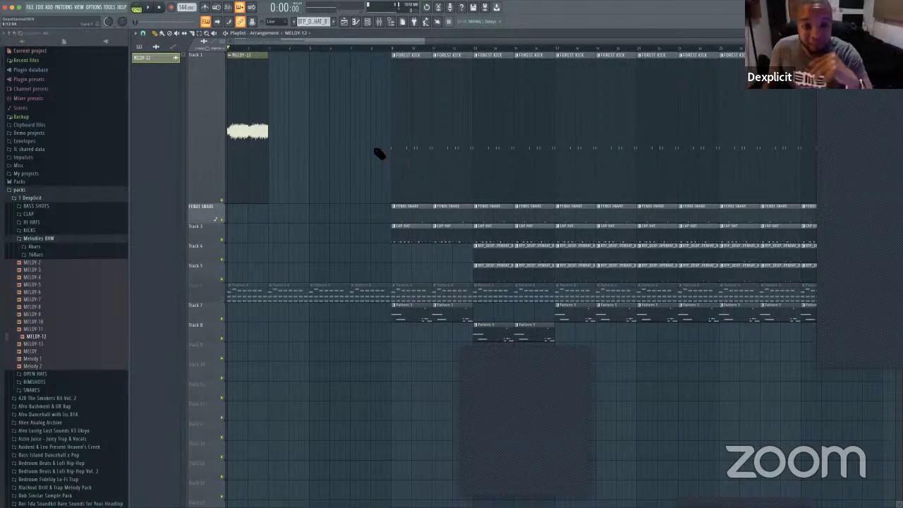
pyautogui.click(314, 127)
pyautogui.rightClick(340, 124)
# Step: Set the playback position to the start of bar 9
pyautogui.click(393, 48)
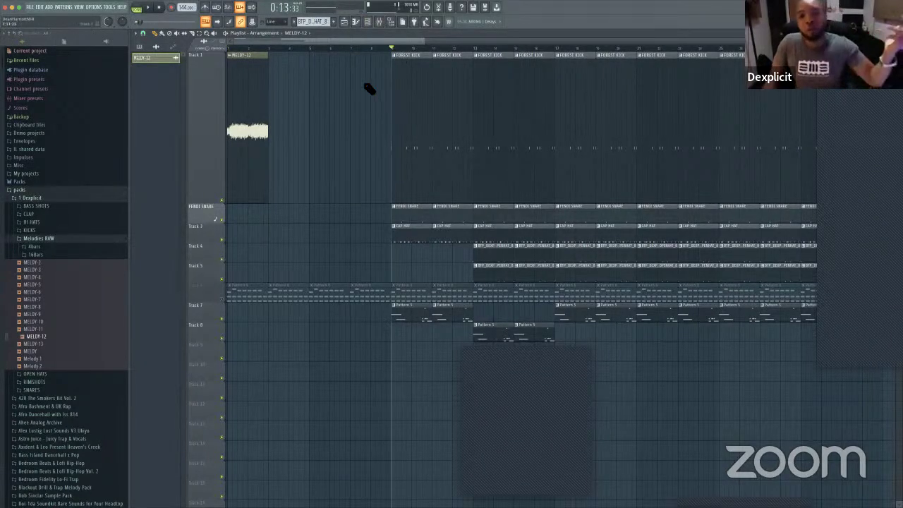
pyautogui.scroll(-5, 369, 87)
pyautogui.scroll(5, 367, 87)
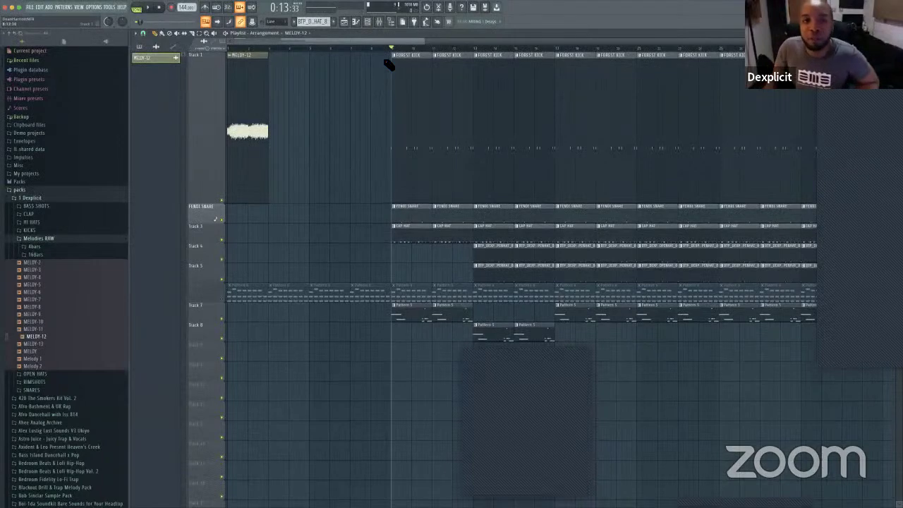
# Step: Return the playback position to the start of the arrangement
pyautogui.moveTo(426, 42); pyautogui.dragTo(355, 42)
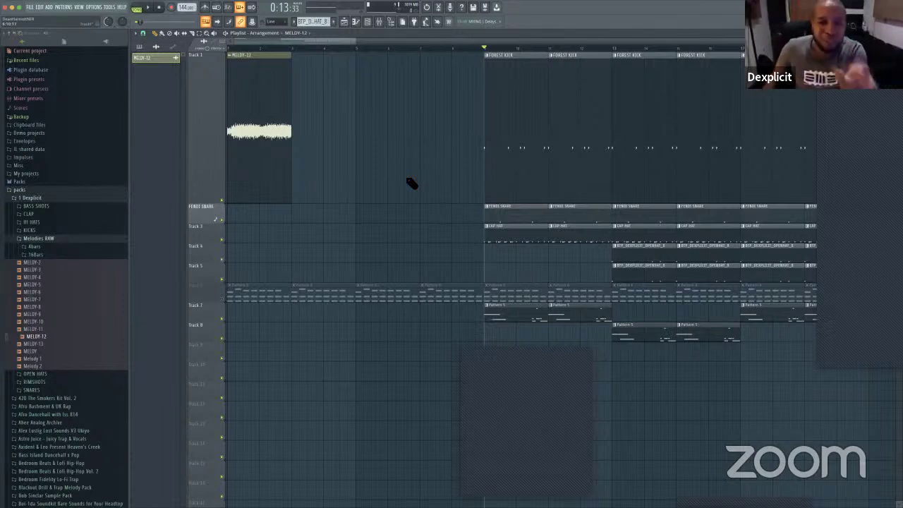
pyautogui.click(334, 82)
pyautogui.rightClick(335, 82)
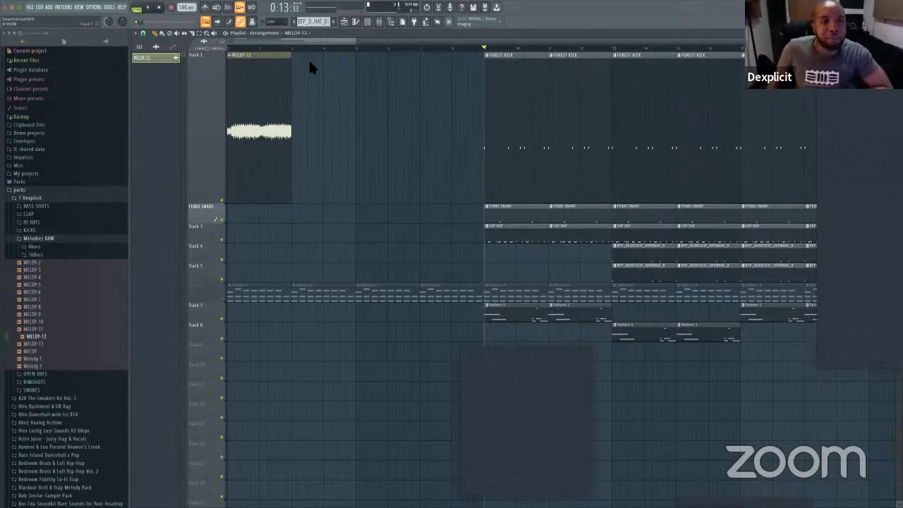
pyautogui.click(138, 9)
pyautogui.click(138, 9)
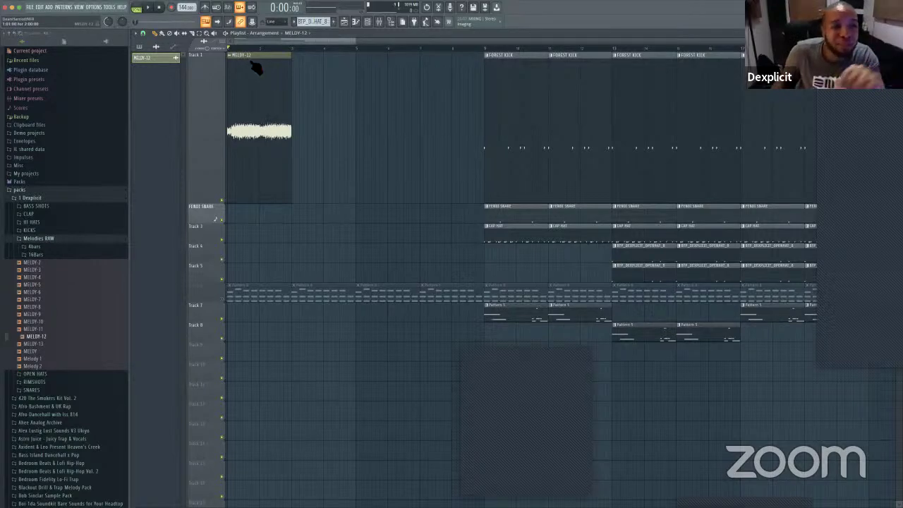
# Step: Slice the MELDY-12 clip at beats 2, 3 and 4 of bar 1
pyautogui.moveTo(357, 42); pyautogui.dragTo(268, 42)
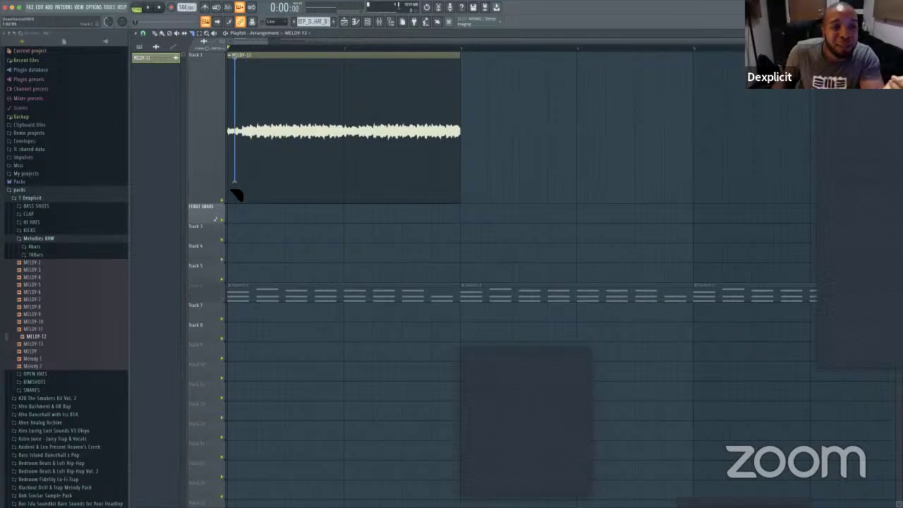
pyautogui.moveTo(255, 59); pyautogui.dragTo(262, 205)
pyautogui.moveTo(287, 58); pyautogui.dragTo(294, 208)
pyautogui.moveTo(316, 62); pyautogui.dragTo(322, 210)
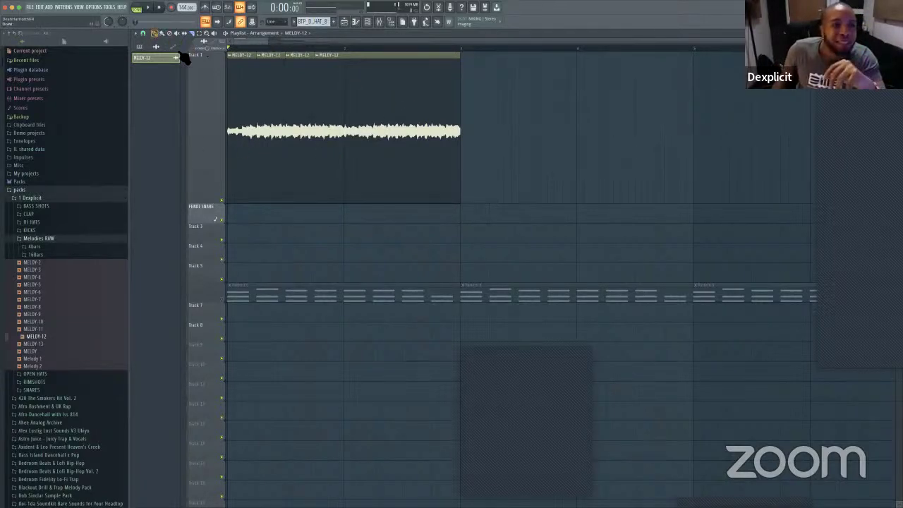
# Step: Remove the MELDY-12 audio beyond the start of bar 2 and play the four one-beat slices
pyautogui.rightClick(429, 97)
pyautogui.moveTo(350, 90); pyautogui.dragTo(332, 101)
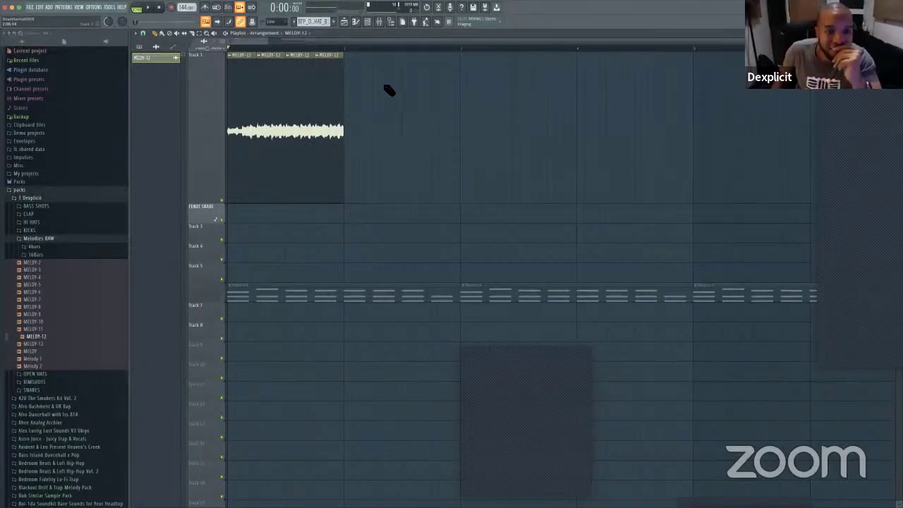
pyautogui.press('space')
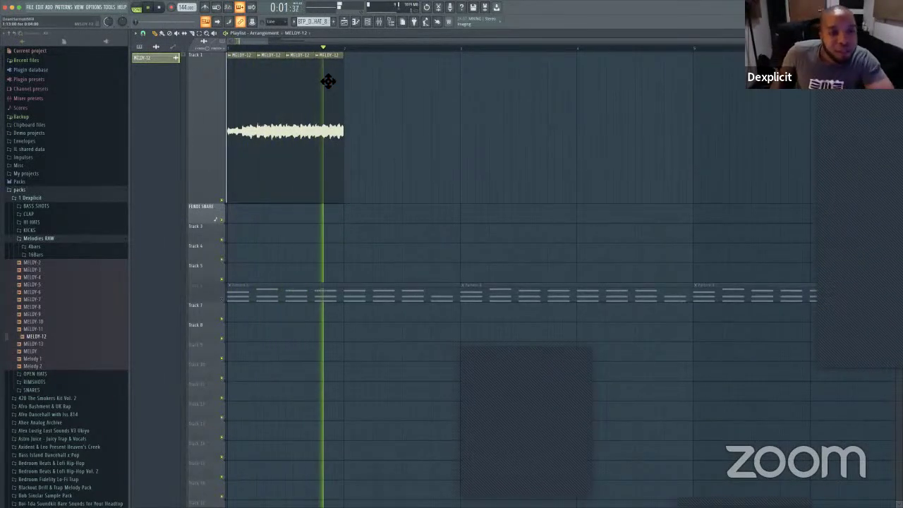
# Step: Add two more one-beat MELDY-12 slices in the first half of bar 2, listen and stop playback
pyautogui.click(352, 89)
pyautogui.moveTo(370, 91); pyautogui.dragTo(386, 94)
pyautogui.click(381, 91)
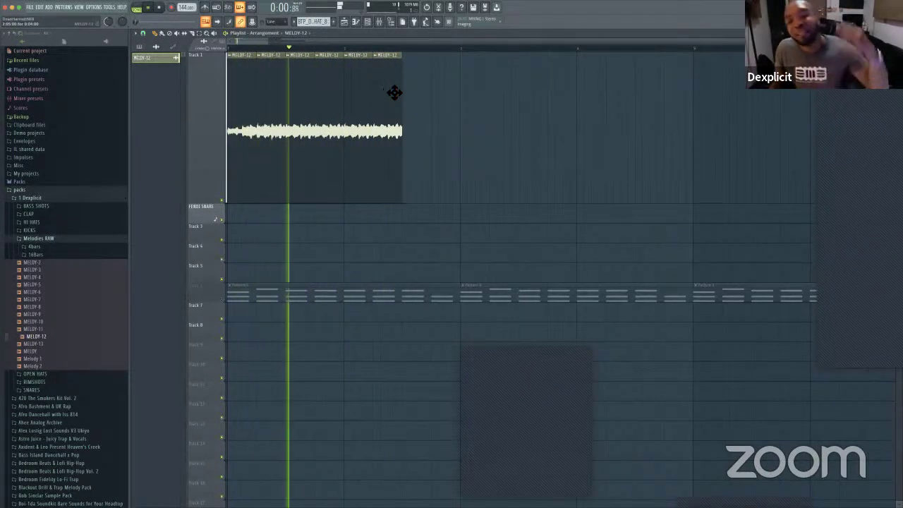
pyautogui.press('space')
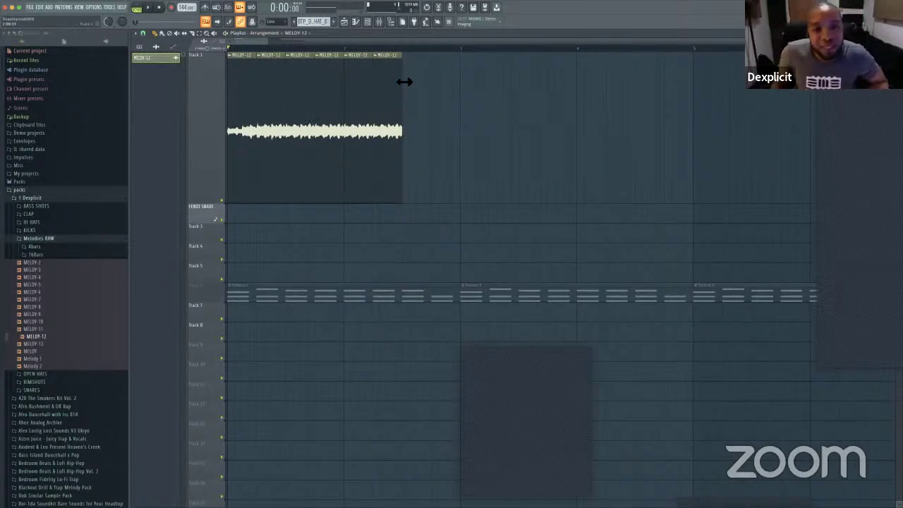
# Step: Stretch the last MELDY-12 slice out to the start of bar 4, check the channel rack and return to the playlist
pyautogui.moveTo(402, 77); pyautogui.dragTo(578, 96)
pyautogui.click(367, 23)
pyautogui.click(345, 23)
pyautogui.click(345, 23)
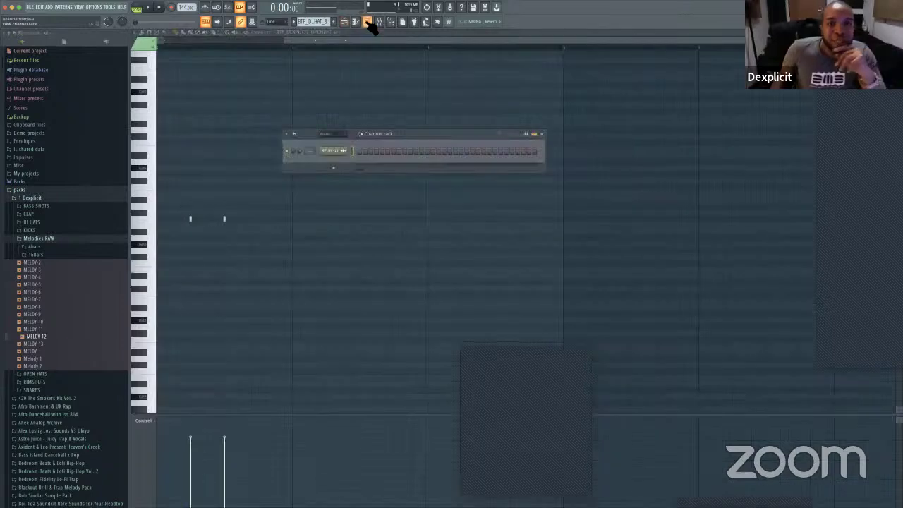
pyautogui.click(366, 23)
pyautogui.click(345, 23)
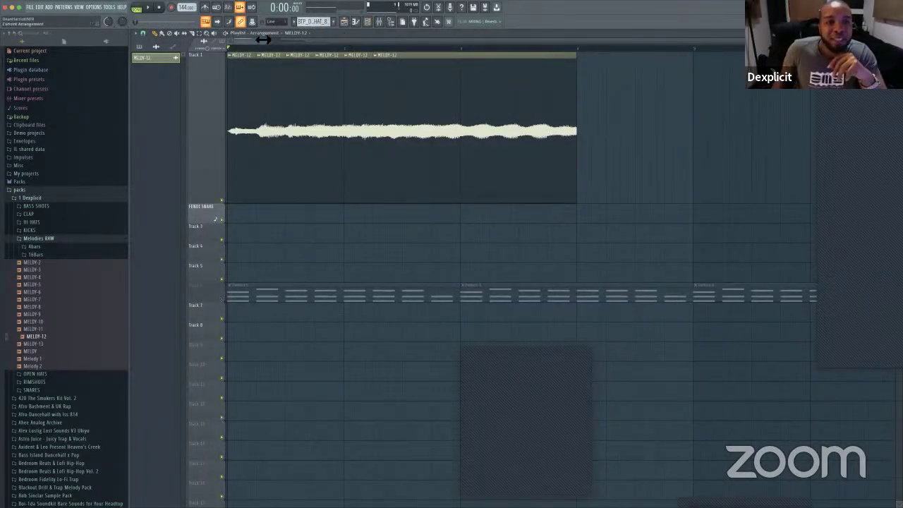
# Step: Delete all MELDY-12 slices from Track 1 and unmute Track 6 during playback
pyautogui.moveTo(268, 40); pyautogui.dragTo(727, 55)
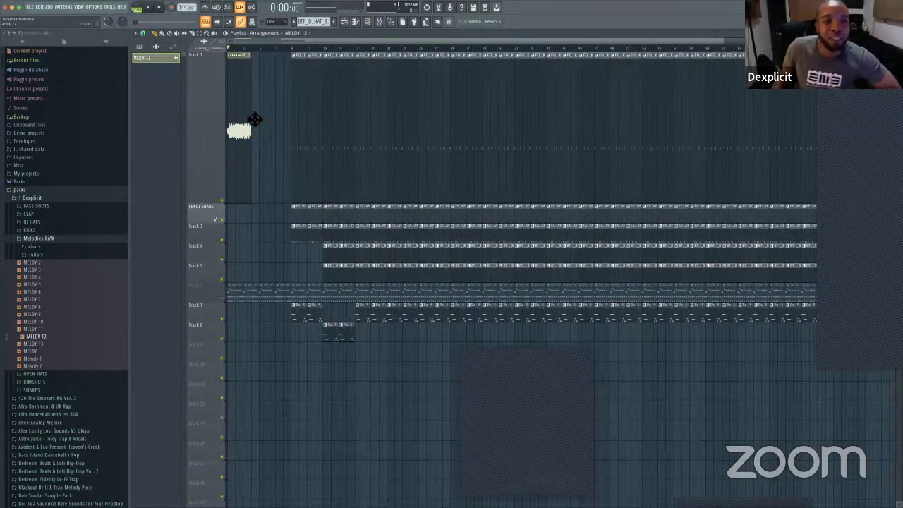
pyautogui.press('space')
pyautogui.rightClick(223, 90)
pyautogui.click(198, 77)
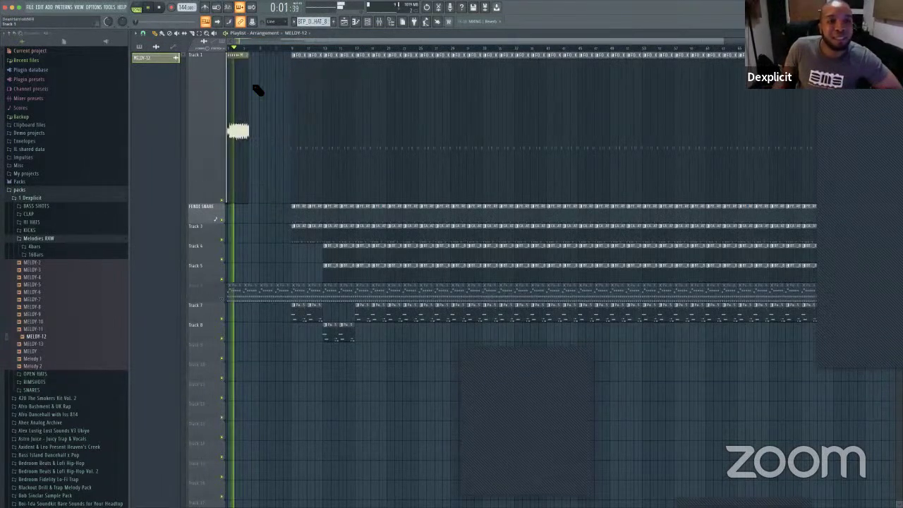
pyautogui.click(222, 300)
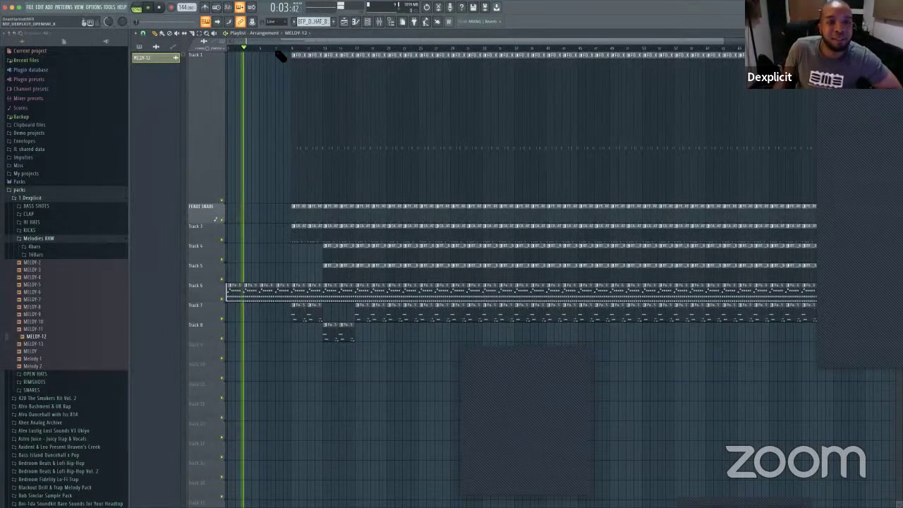
# Step: Play the arrangement from bar 9 while checking the track levels in the mixer, and stop playback
pyautogui.click(292, 48)
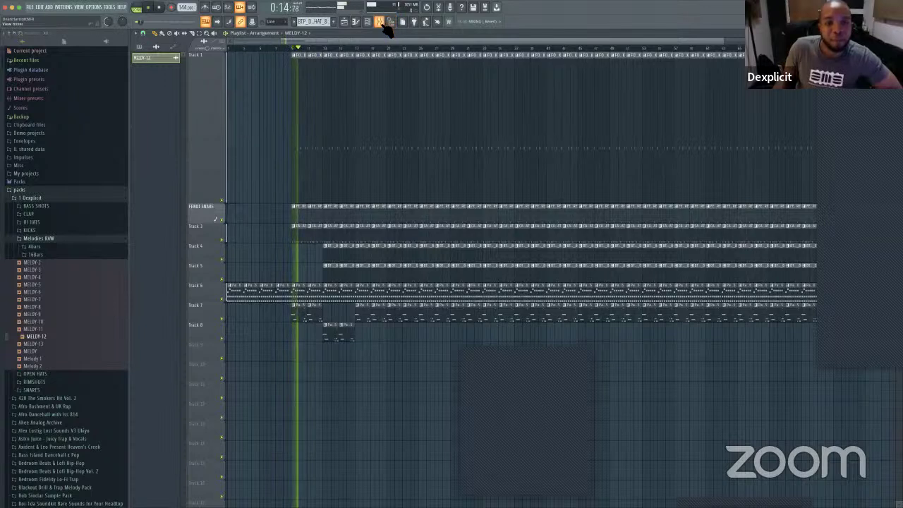
pyautogui.click(380, 21)
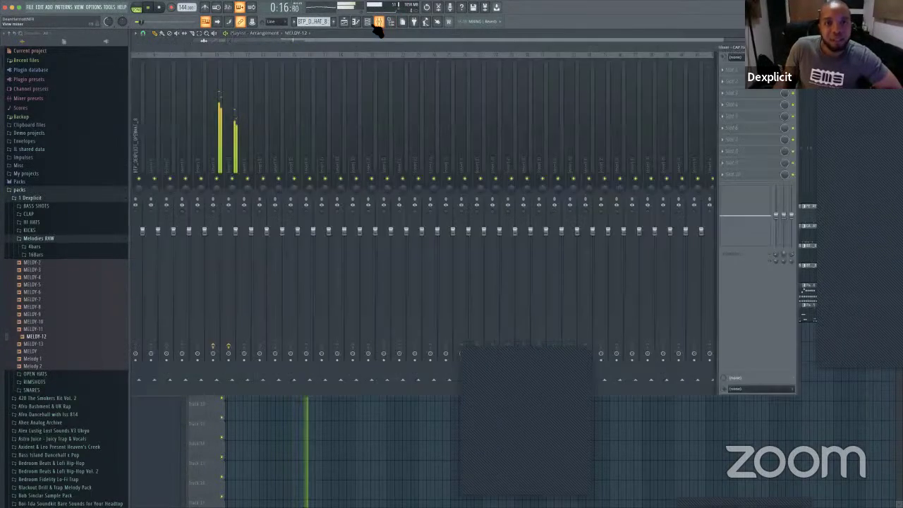
pyautogui.click(381, 22)
pyautogui.click(380, 21)
pyautogui.press('space')
# Step: Show the mixer over the playlist and narrow the browser to make room for it
pyautogui.click(380, 22)
pyautogui.click(380, 22)
pyautogui.moveTo(478, 65); pyautogui.dragTo(433, 27)
pyautogui.moveTo(133, 67); pyautogui.dragTo(62, 68)
# Step: Delete the Fruity Limiter from slot 10 of the Master mixer track and confirm the deletion
pyautogui.click(95, 84)
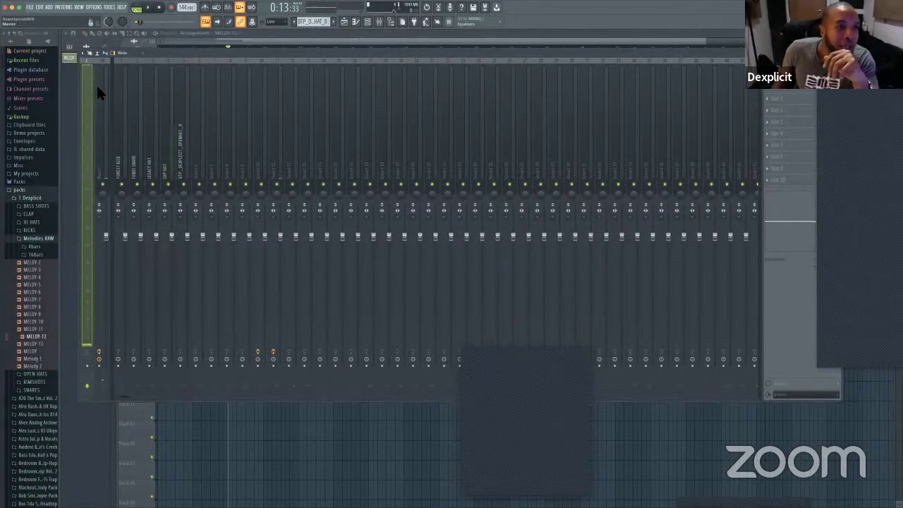
pyautogui.click(764, 179)
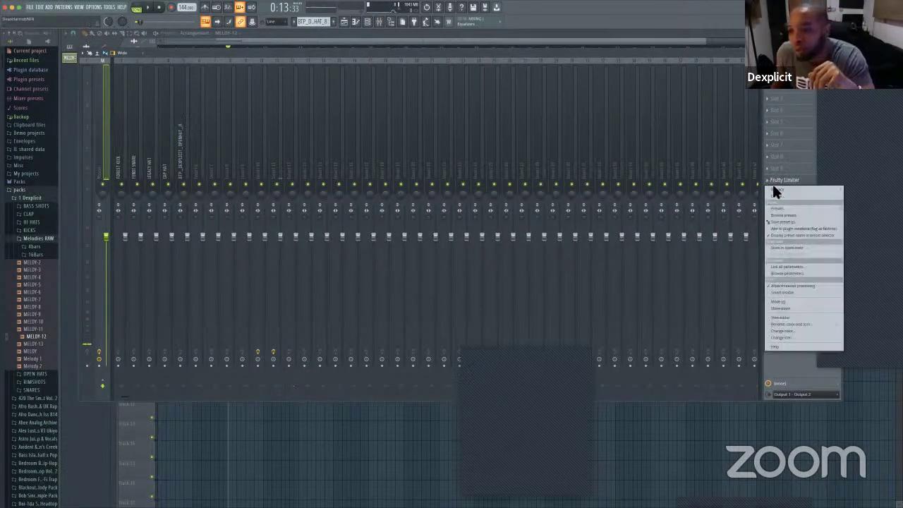
pyautogui.click(776, 196)
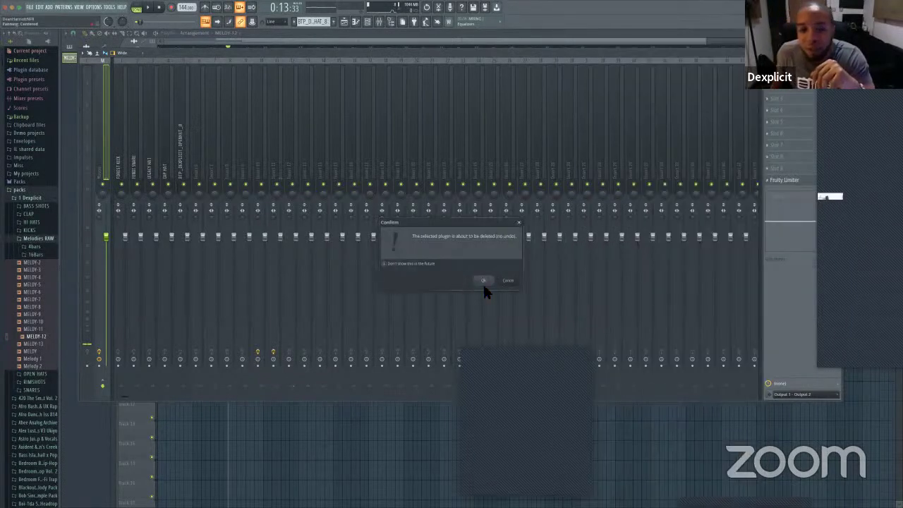
pyautogui.click(484, 282)
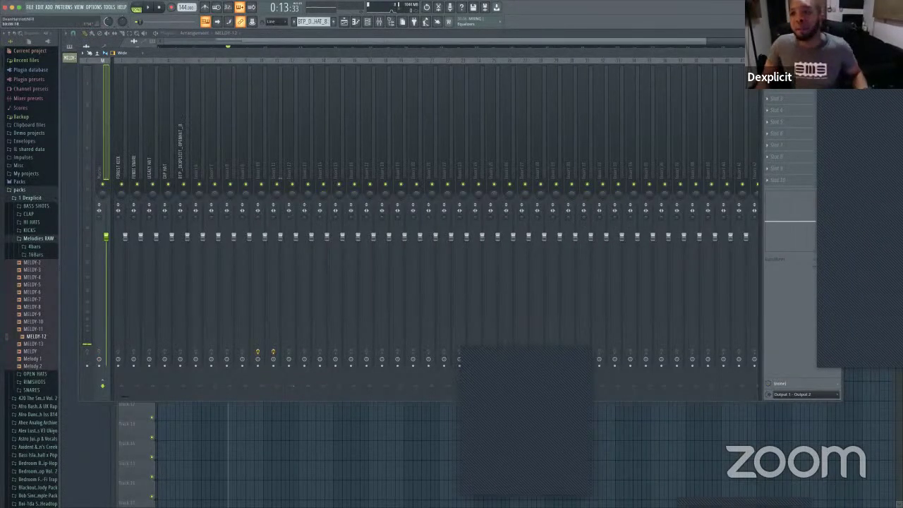
# Step: Reposition the mixer window so its whole effect slot section fits in view
pyautogui.moveTo(840, 48); pyautogui.dragTo(806, 42)
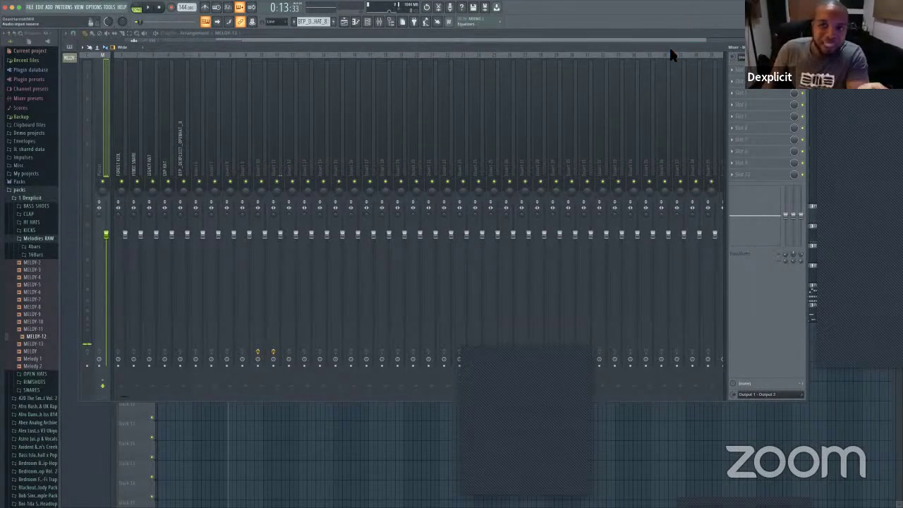
pyautogui.moveTo(432, 43); pyautogui.dragTo(447, 42)
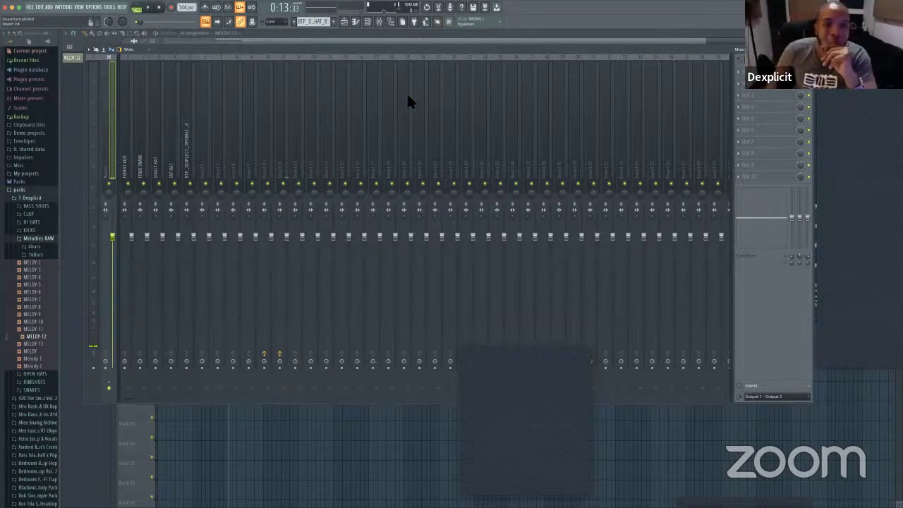
pyautogui.moveTo(400, 48); pyautogui.dragTo(394, 71)
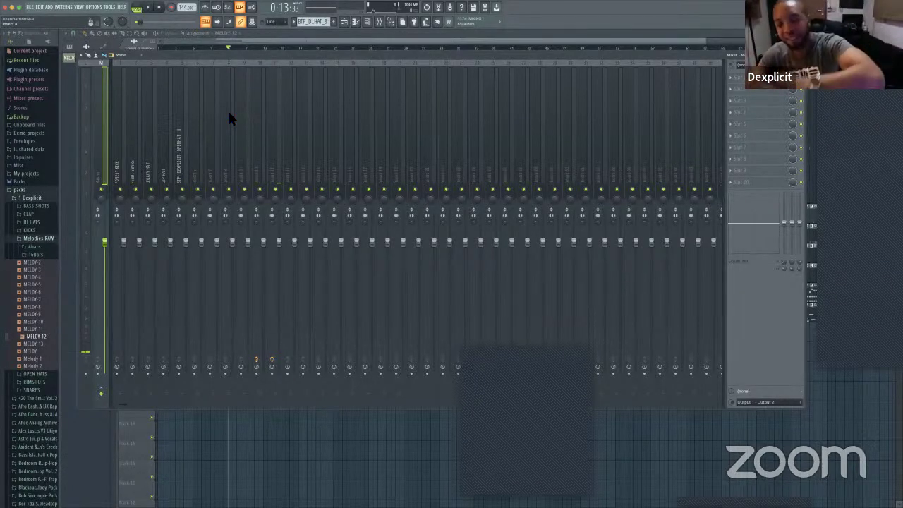
# Step: Look through the mixer tracks from FOREST KICK to the open hat, and reselect the Master track
pyautogui.click(123, 167)
pyautogui.click(133, 158)
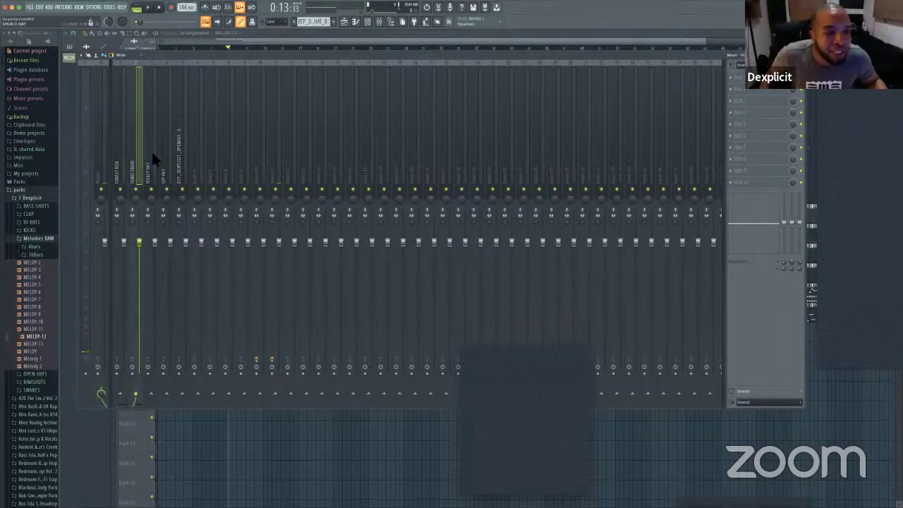
pyautogui.click(154, 157)
pyautogui.click(170, 150)
pyautogui.click(186, 150)
pyautogui.click(101, 152)
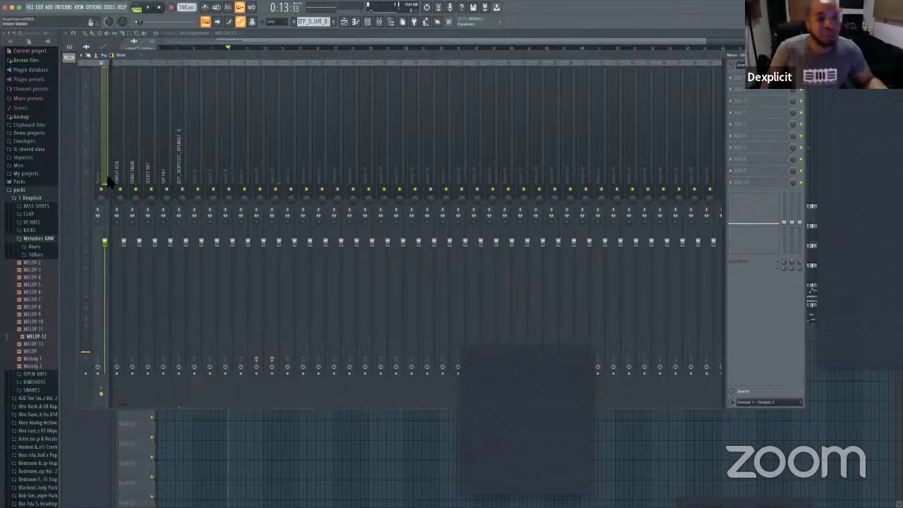
# Step: Load FF Pro-L 2 into slot 10 of the Master track and position its window over the mixer
pyautogui.click(733, 182)
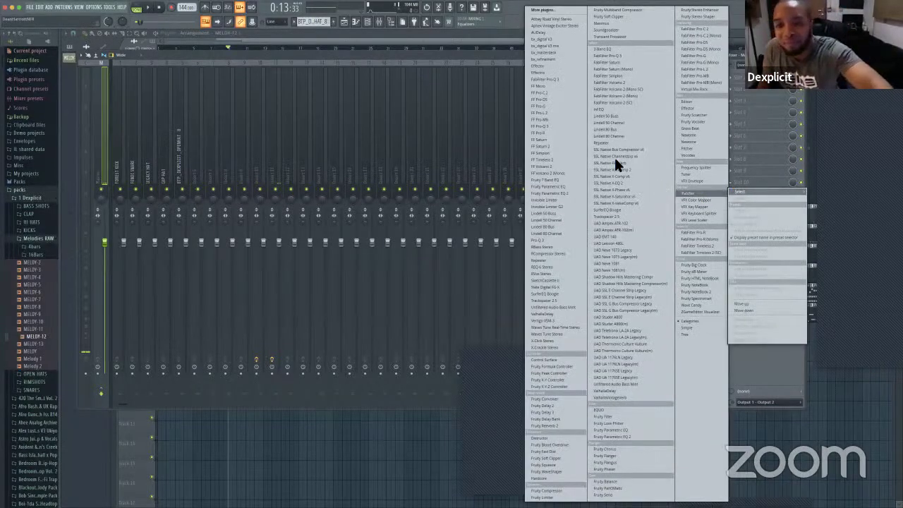
pyautogui.click(508, 55)
pyautogui.click(735, 183)
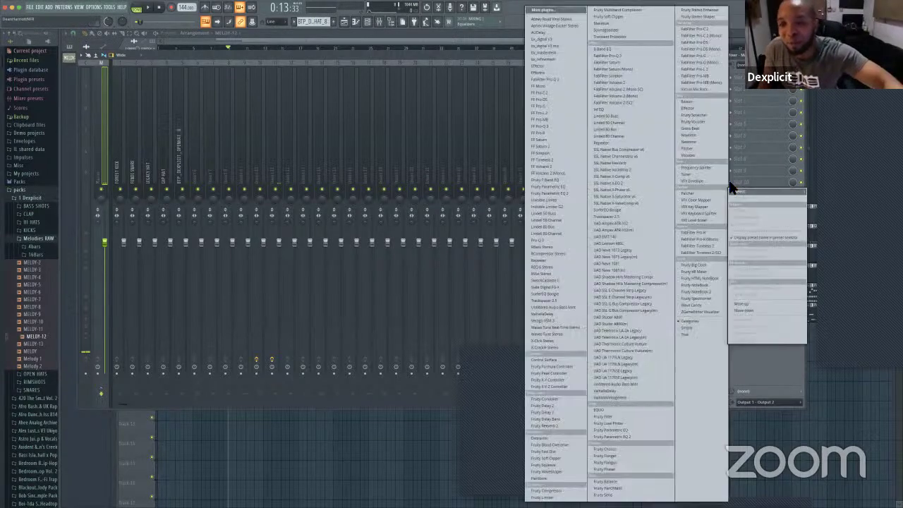
pyautogui.click(500, 50)
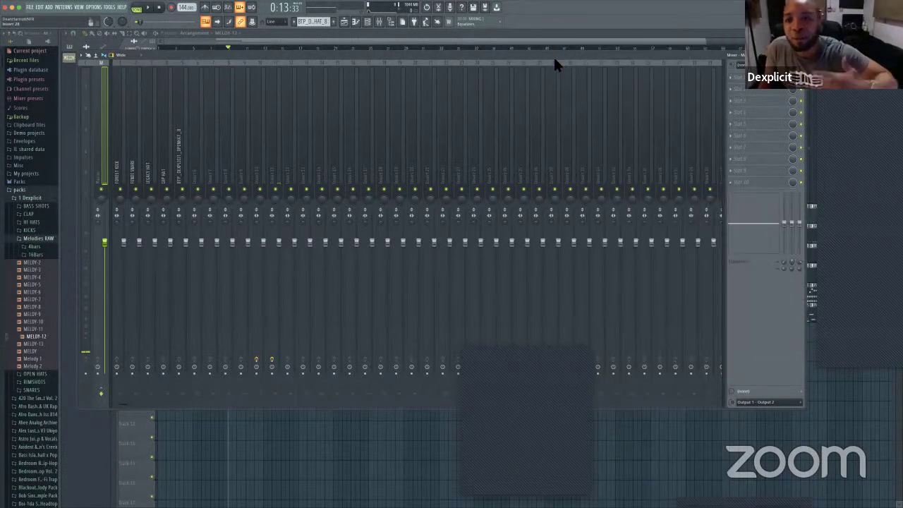
pyautogui.click(732, 184)
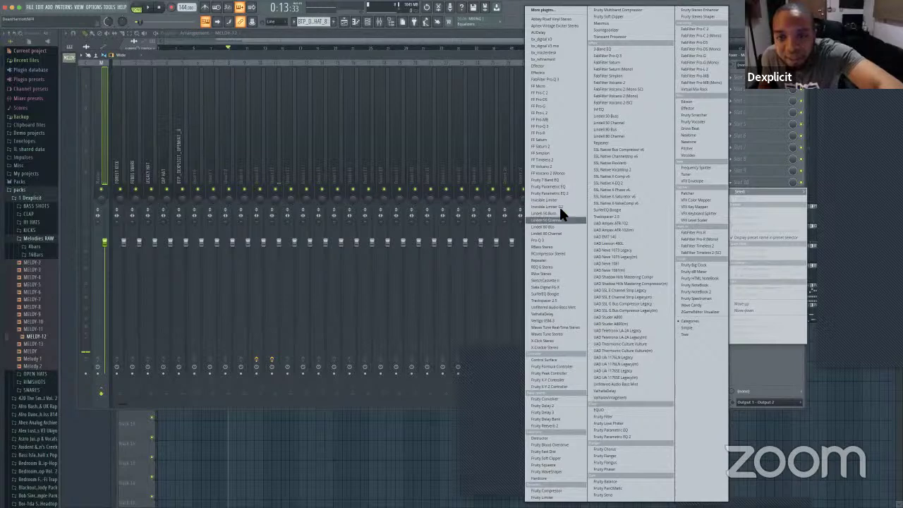
pyautogui.moveTo(549, 115); pyautogui.dragTo(620, 119)
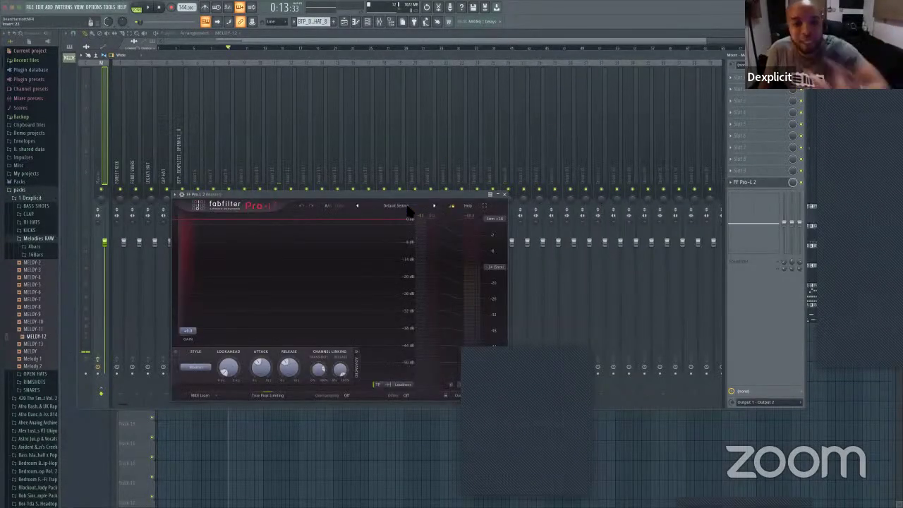
pyautogui.moveTo(412, 192); pyautogui.dragTo(524, 104)
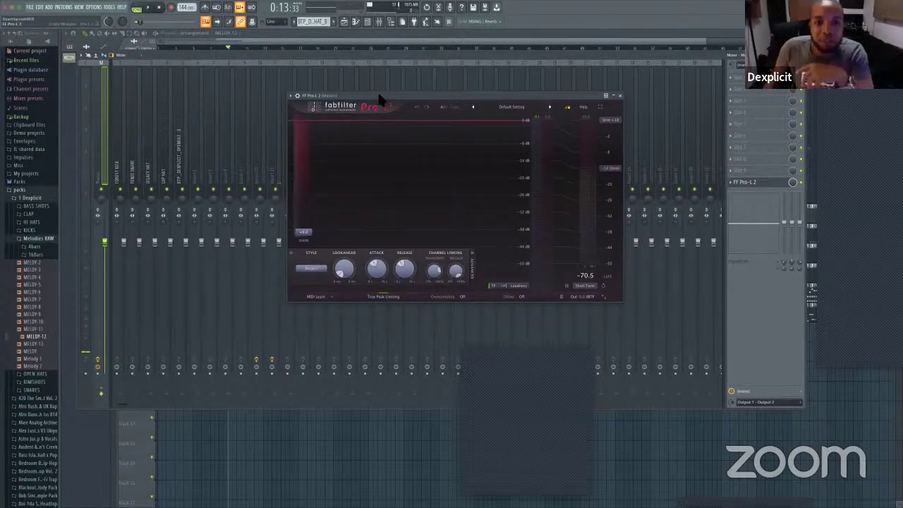
pyautogui.moveTo(378, 96); pyautogui.dragTo(362, 80)
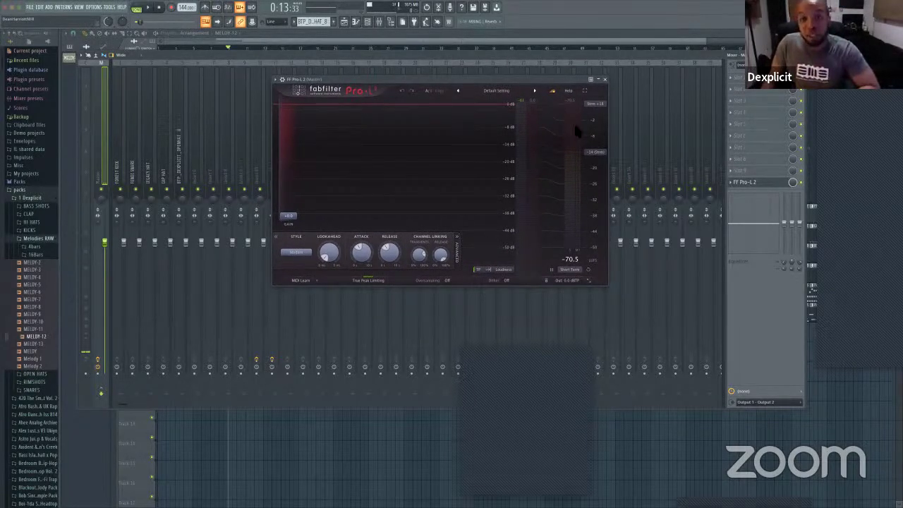
pyautogui.moveTo(508, 81); pyautogui.dragTo(527, 102)
pyautogui.moveTo(471, 103); pyautogui.dragTo(446, 99)
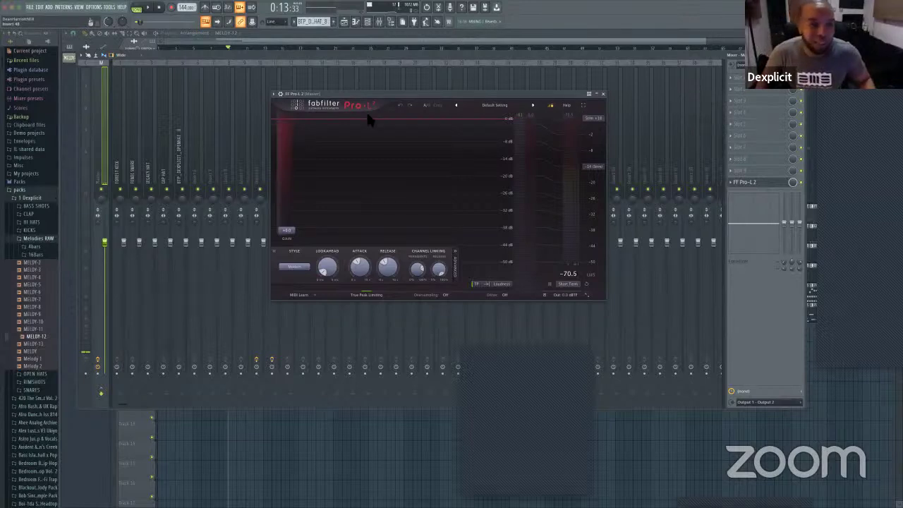
# Step: Load Pro-Q 3 into slot 1 of the Master track and move its window beside the limiter
pyautogui.click(734, 80)
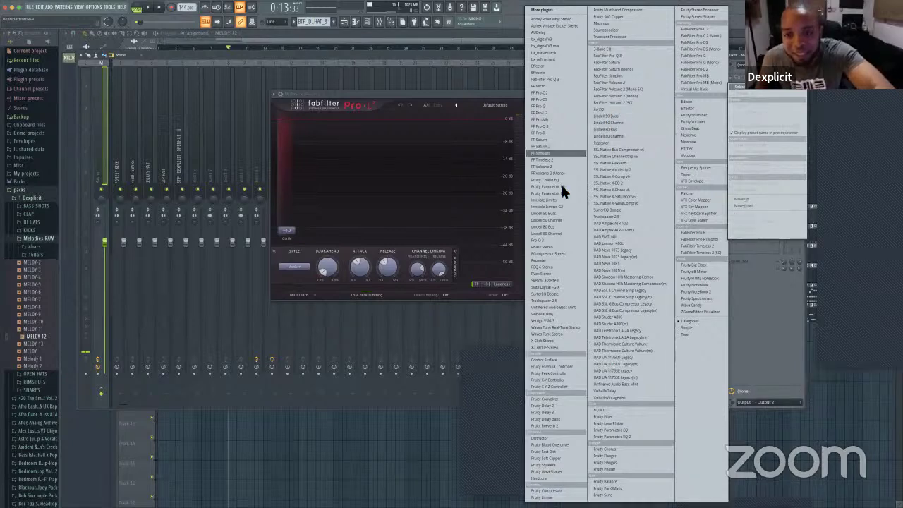
pyautogui.click(554, 241)
pyautogui.moveTo(292, 60); pyautogui.dragTo(508, 72)
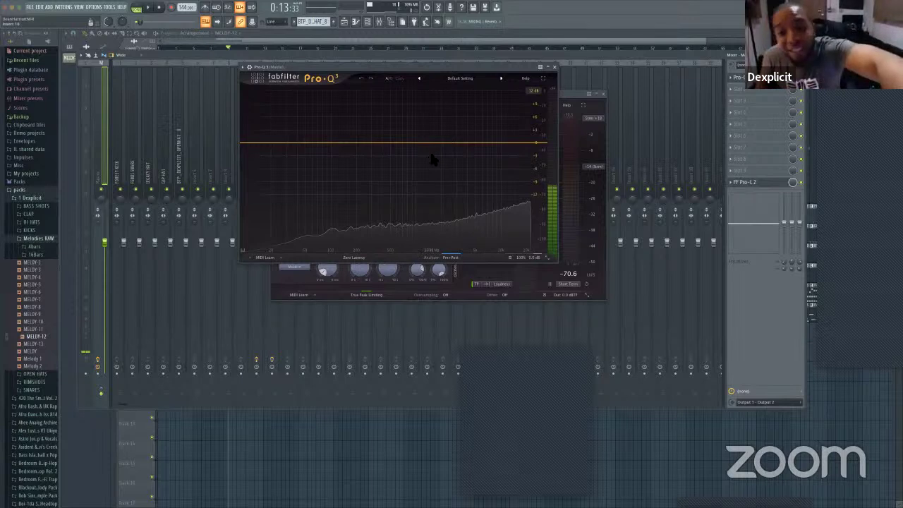
# Step: Close the Pro-Q 3 window and audition the beat while watching the limiter and mixer levels
pyautogui.click(555, 67)
pyautogui.press('space')
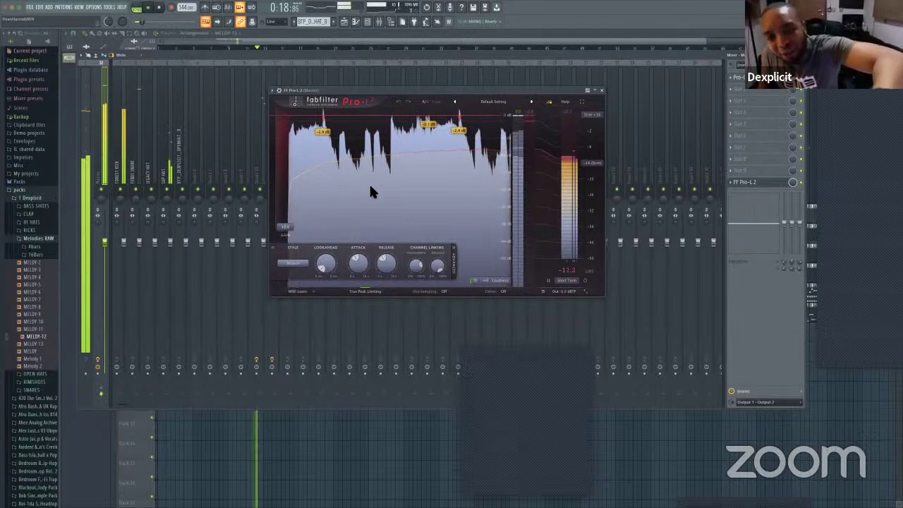
pyautogui.press('space')
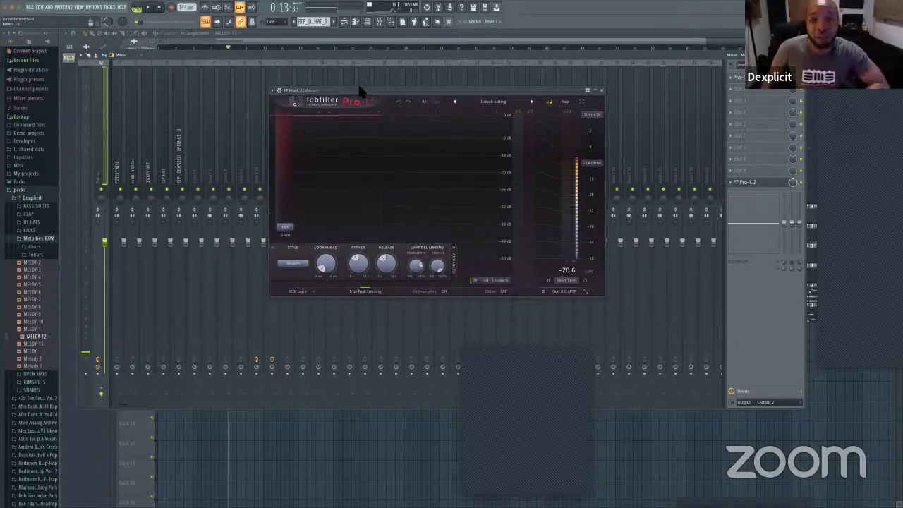
pyautogui.press('space')
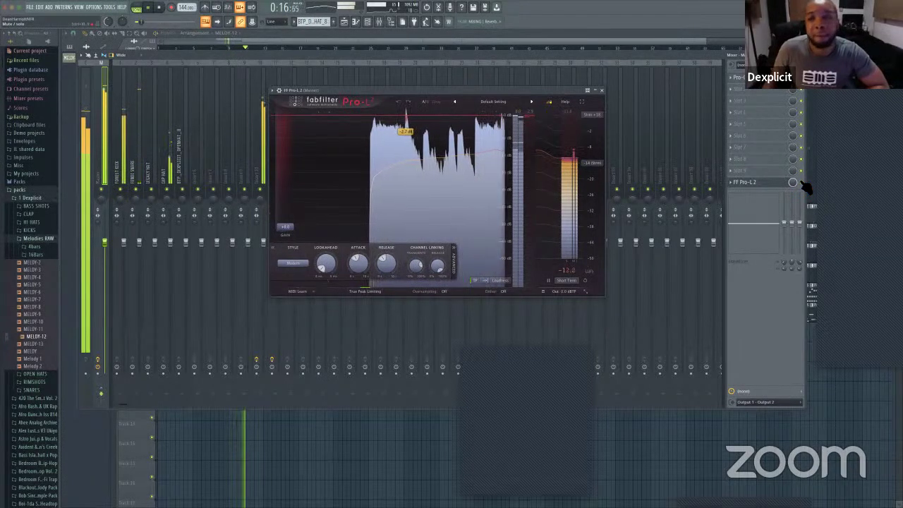
pyautogui.click(86, 104)
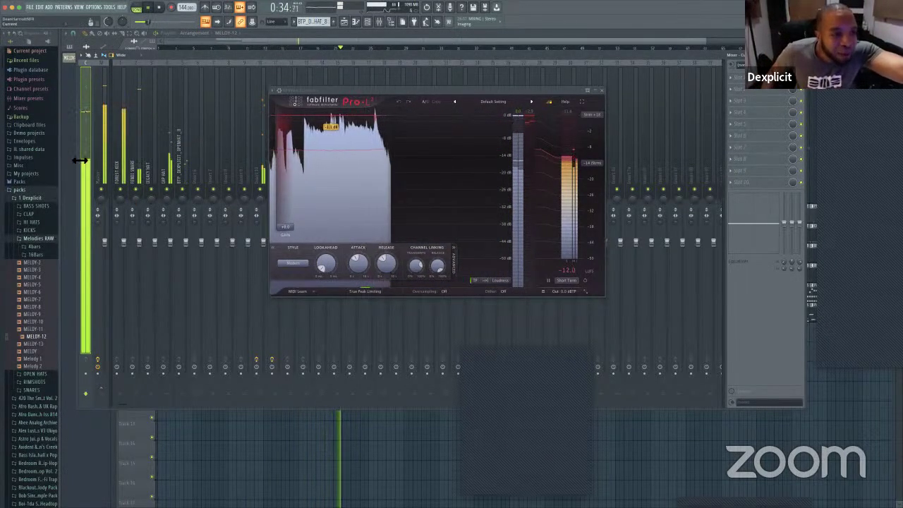
# Step: Move the limiter window clear of the first mixer tracks and select the tracks from FOREST KICK through Insert 11
pyautogui.moveTo(531, 91); pyautogui.dragTo(664, 225)
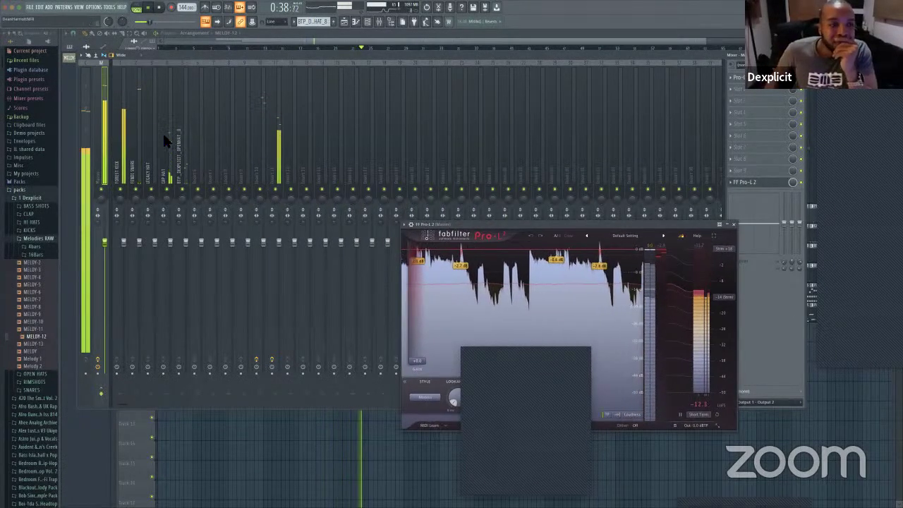
pyautogui.click(118, 106)
pyautogui.click(214, 115)
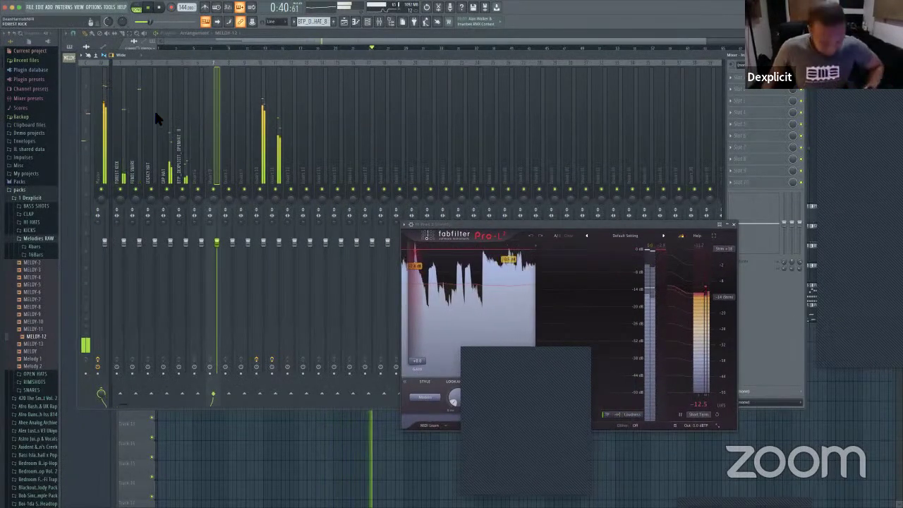
pyautogui.click(154, 112)
pyautogui.click(117, 107)
pyautogui.moveTo(116, 108); pyautogui.dragTo(277, 105)
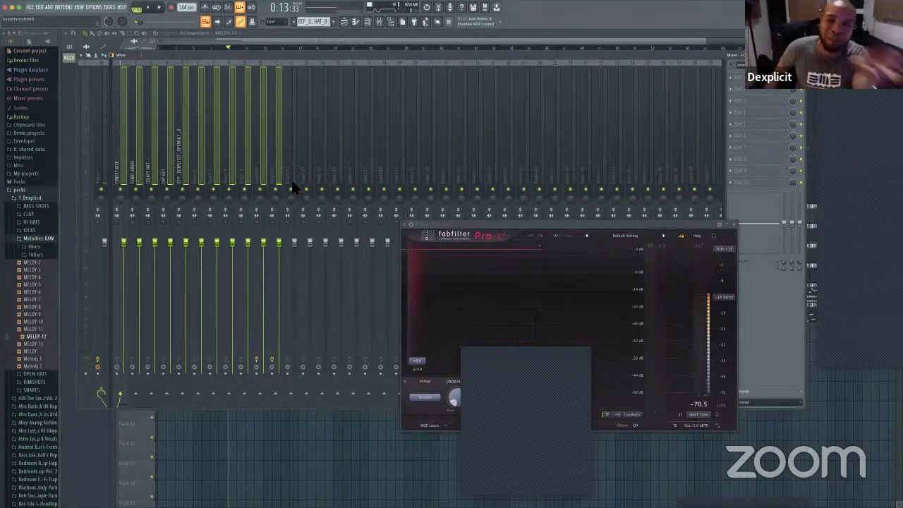
# Step: Lower the volume faders of the selected tracks together and audition the beat at the reduced level
pyautogui.press('space')
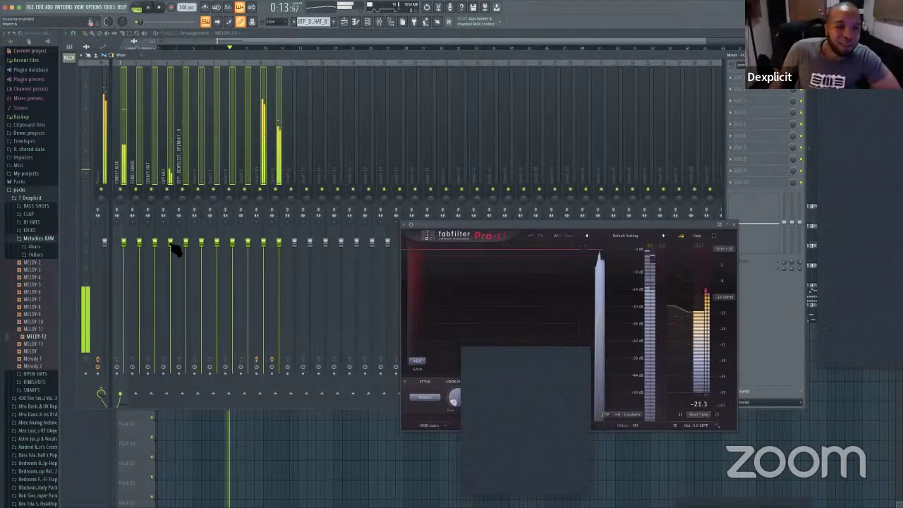
pyautogui.press('space')
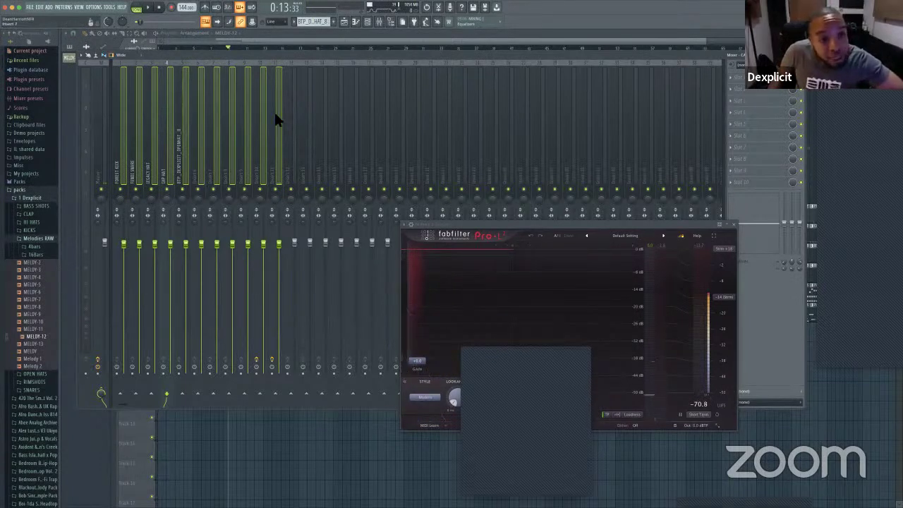
pyautogui.moveTo(186, 244); pyautogui.dragTo(187, 268)
pyautogui.press('space')
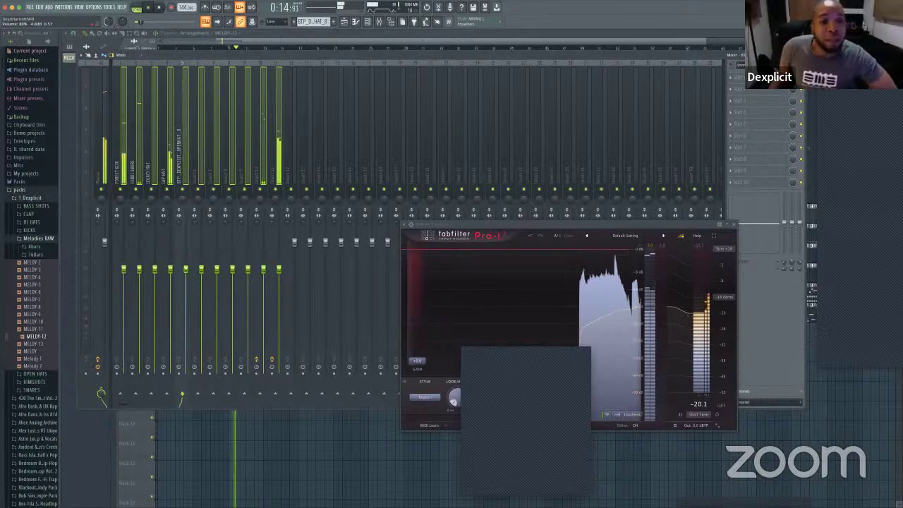
pyautogui.press('space')
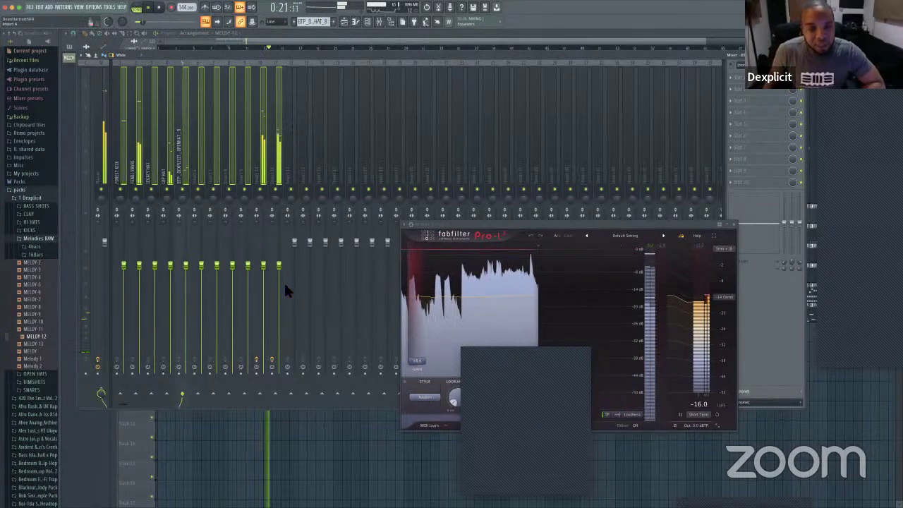
pyautogui.press('space')
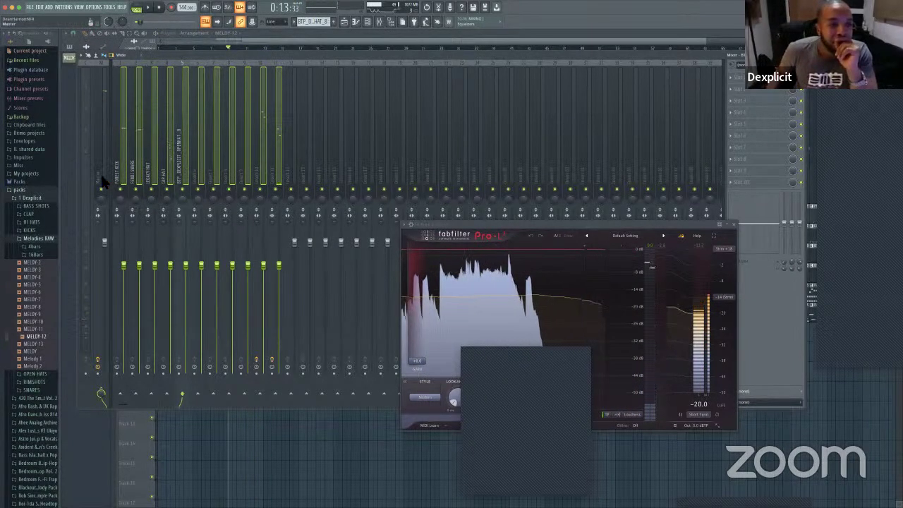
# Step: Reopen FF Pro-L 2 from the Master track and move its window over the middle of the mixer during playback
pyautogui.click(99, 106)
pyautogui.click(759, 183)
pyautogui.click(759, 183)
pyautogui.press('space')
pyautogui.moveTo(612, 226); pyautogui.dragTo(455, 101)
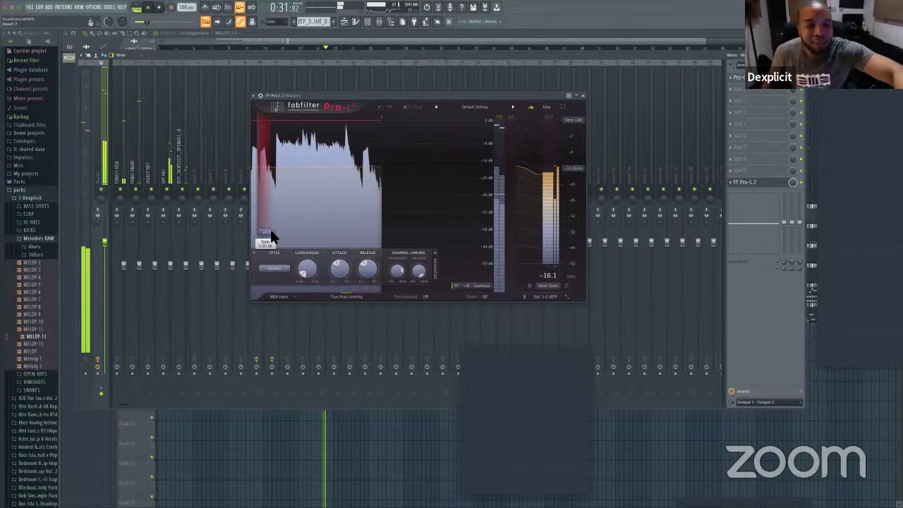
# Step: Raise the FF Pro-L 2 gain to about 6.58 dB while auditioning the beat, and close its window
pyautogui.moveTo(271, 230)
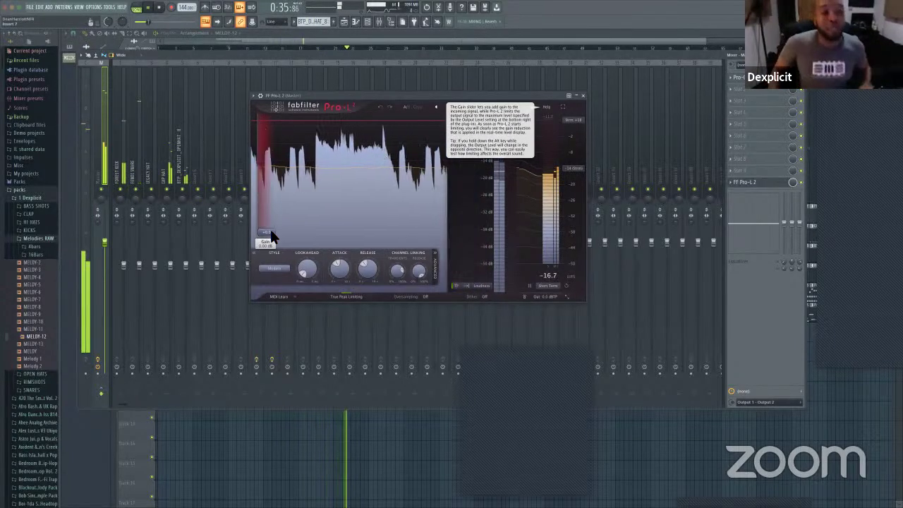
pyautogui.moveTo(270, 230); pyautogui.dragTo(275, 209)
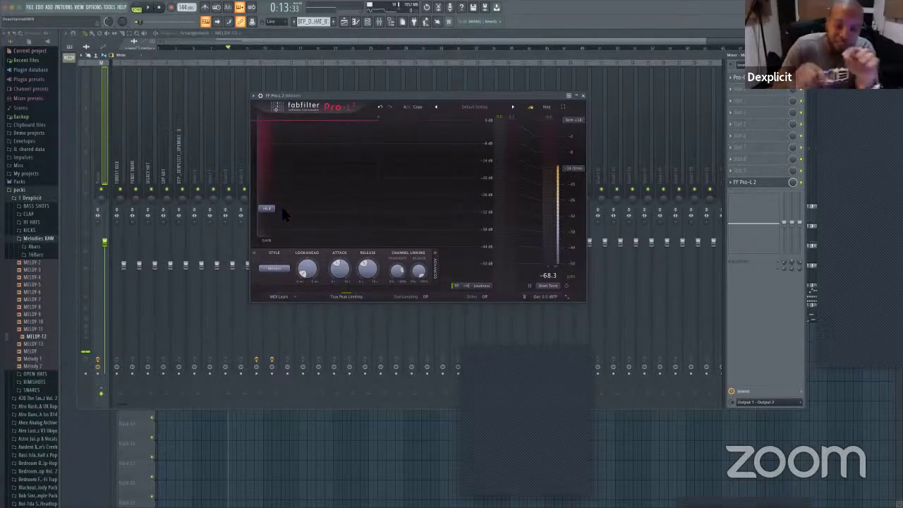
pyautogui.press('space')
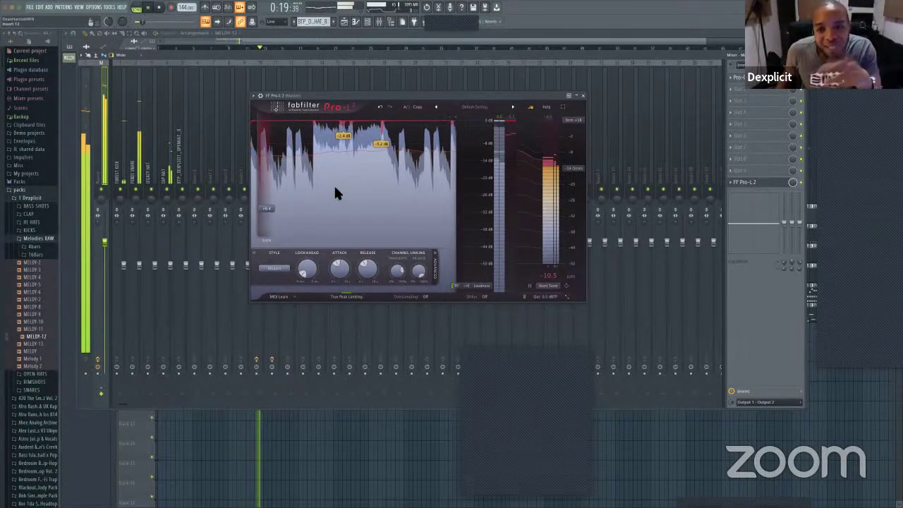
pyautogui.moveTo(271, 205)
pyautogui.mouseDown()
pyautogui.moveTo(272, 189)
pyautogui.moveTo(271, 222)
pyautogui.moveTo(275, 208)
pyautogui.mouseUp()
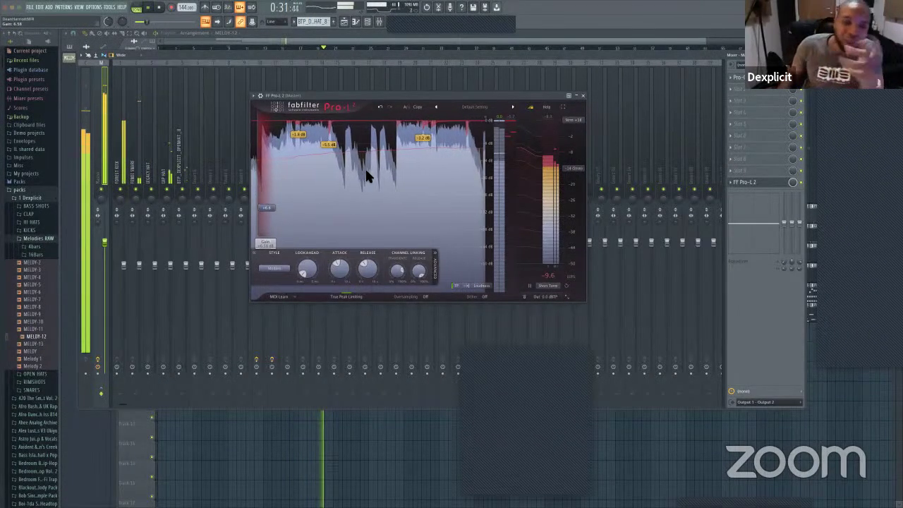
pyautogui.click(583, 96)
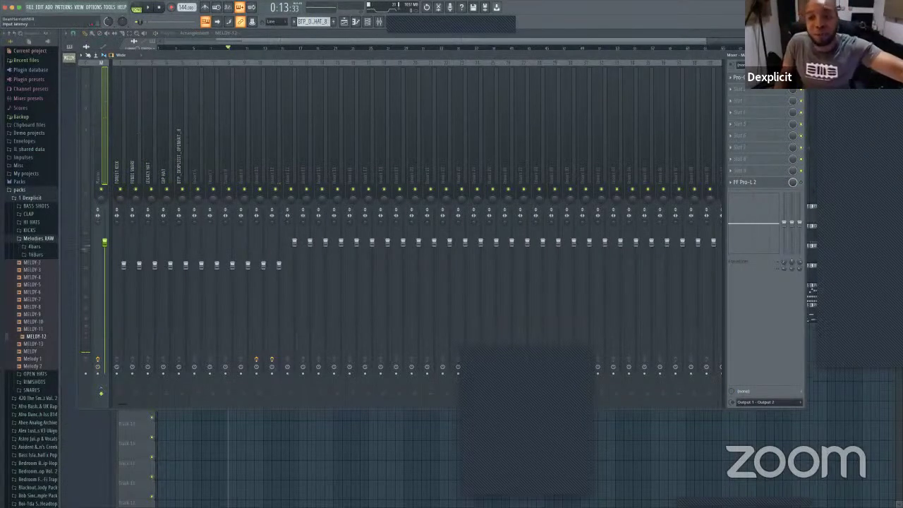
# Step: Replace FF Pro-L 2 in slot 10 of the Master track with Fruity Limiter and hide the plugin window
pyautogui.click(799, 55)
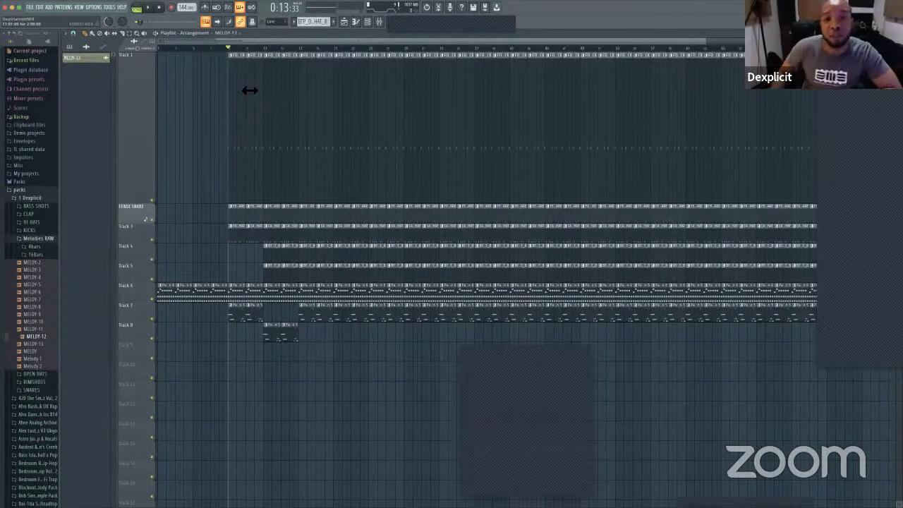
pyautogui.click(367, 22)
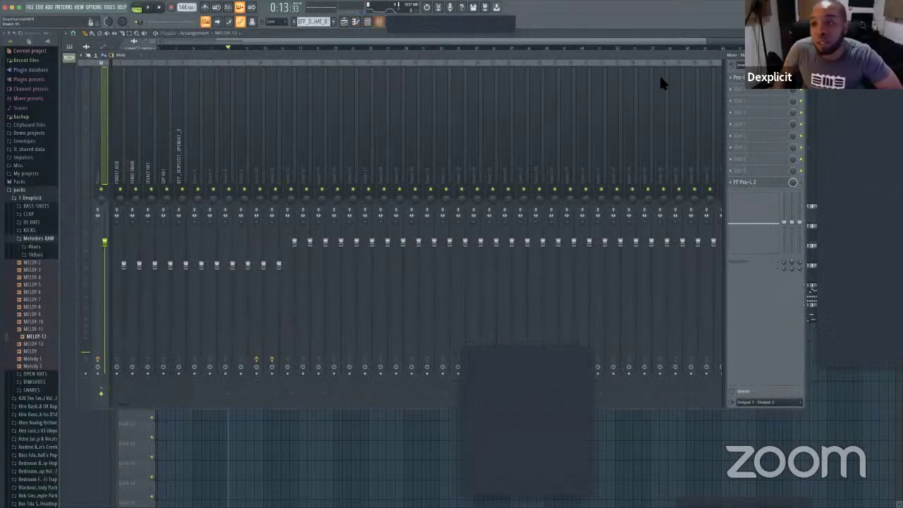
pyautogui.click(735, 185)
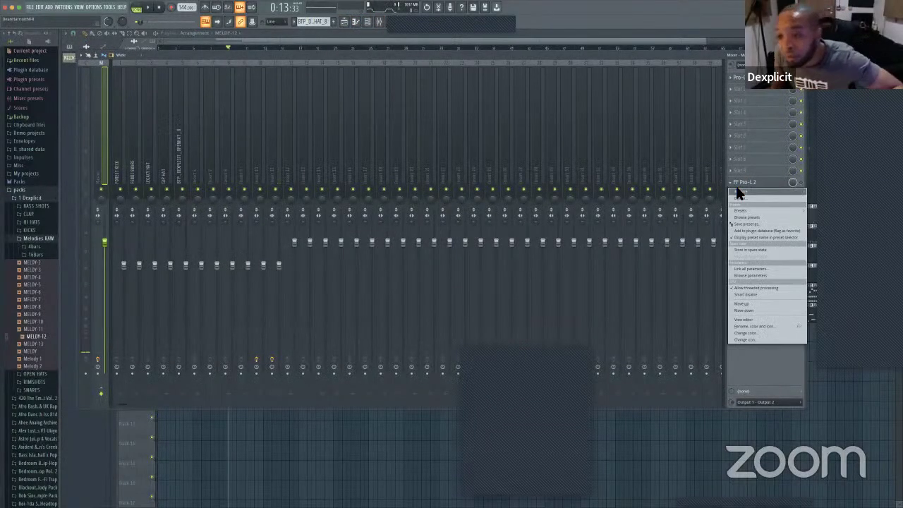
pyautogui.moveTo(735, 189)
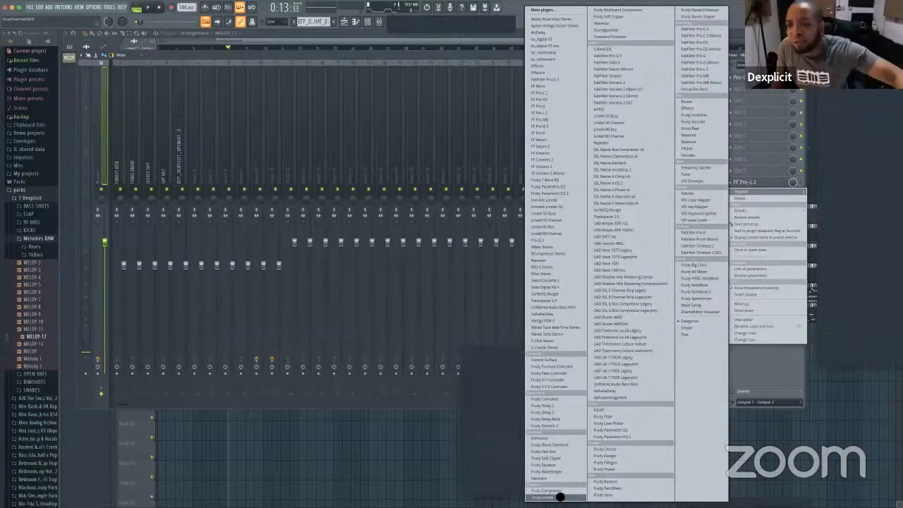
pyautogui.click(559, 497)
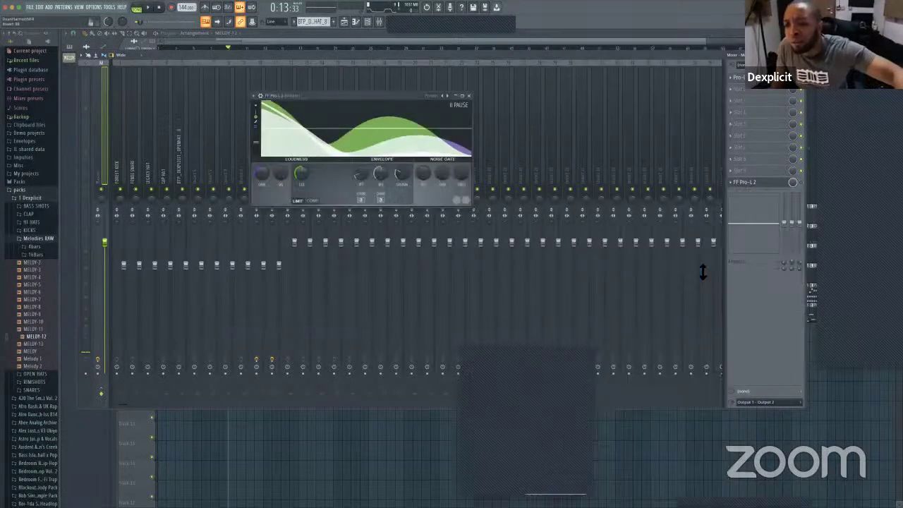
pyautogui.click(758, 185)
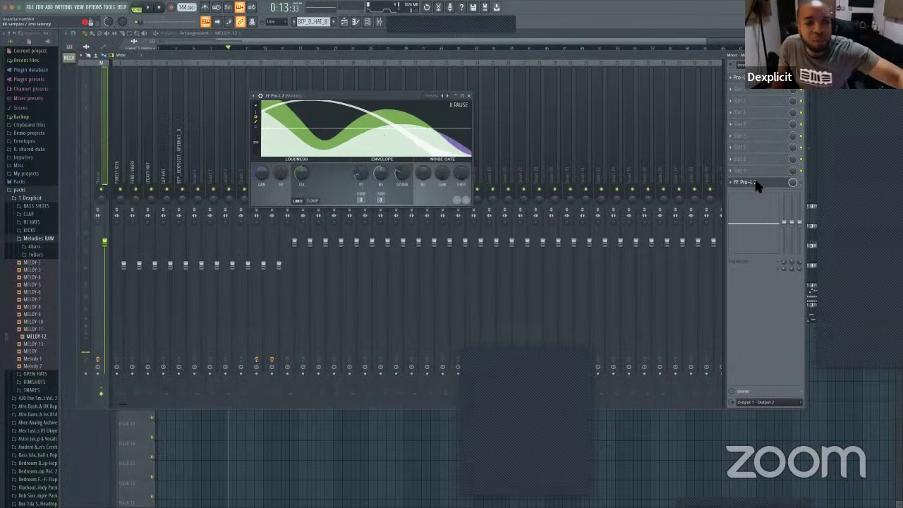
pyautogui.click(750, 182)
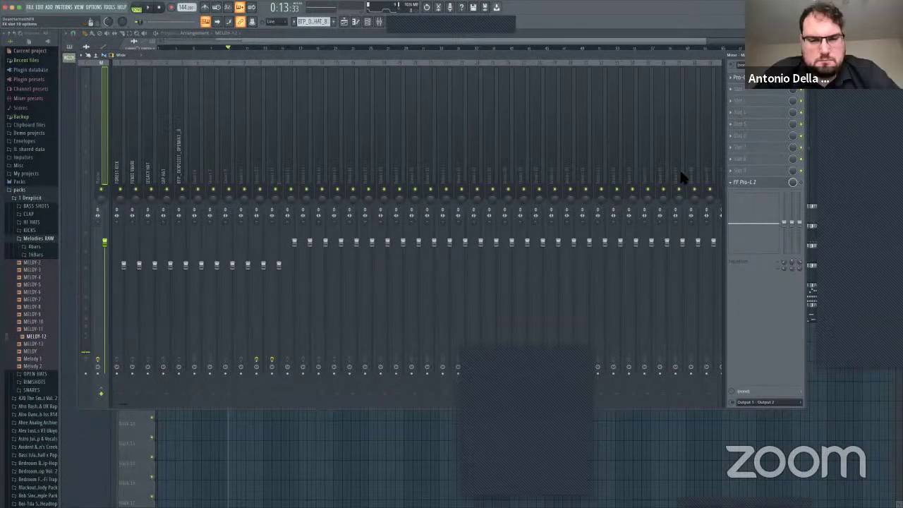
# Step: Reselect the Master track, load Fruity Limiter into slot 10 again and reposition its window during playback
pyautogui.click(126, 126)
pyautogui.moveTo(127, 125); pyautogui.dragTo(99, 113)
pyautogui.click(731, 182)
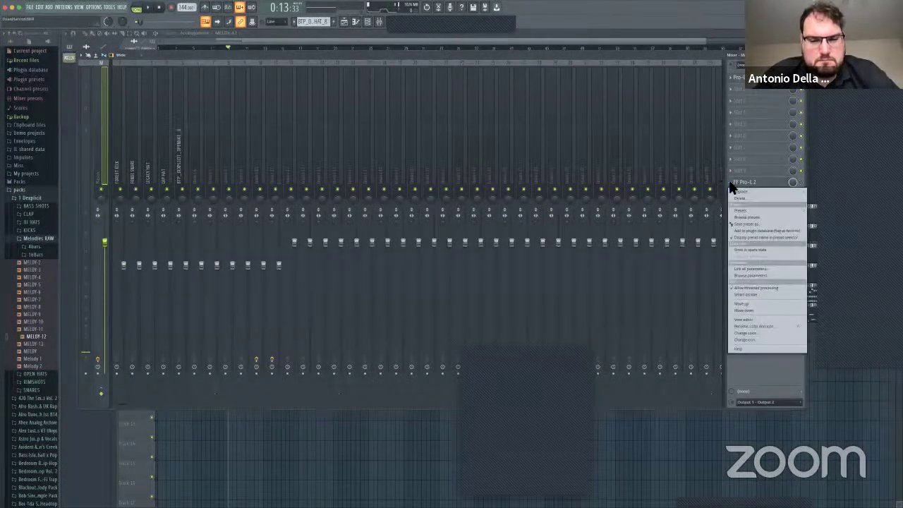
pyautogui.moveTo(741, 190)
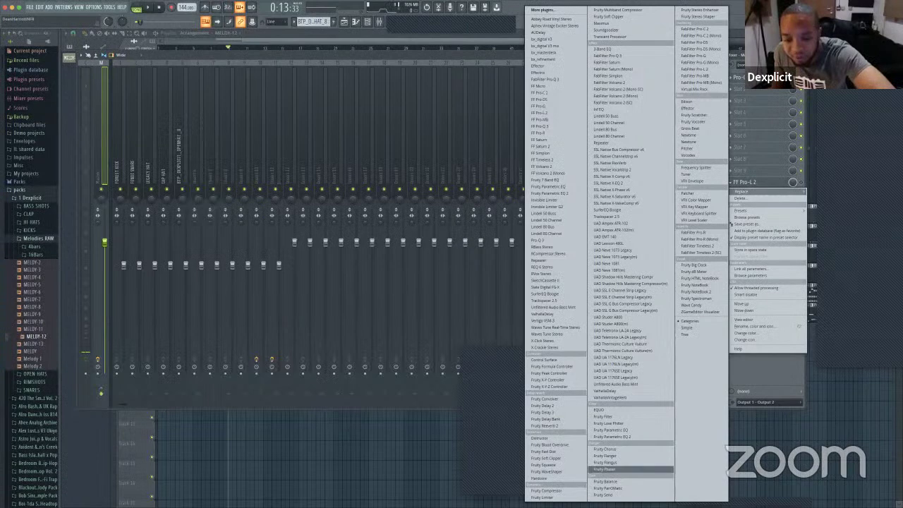
pyautogui.click(557, 498)
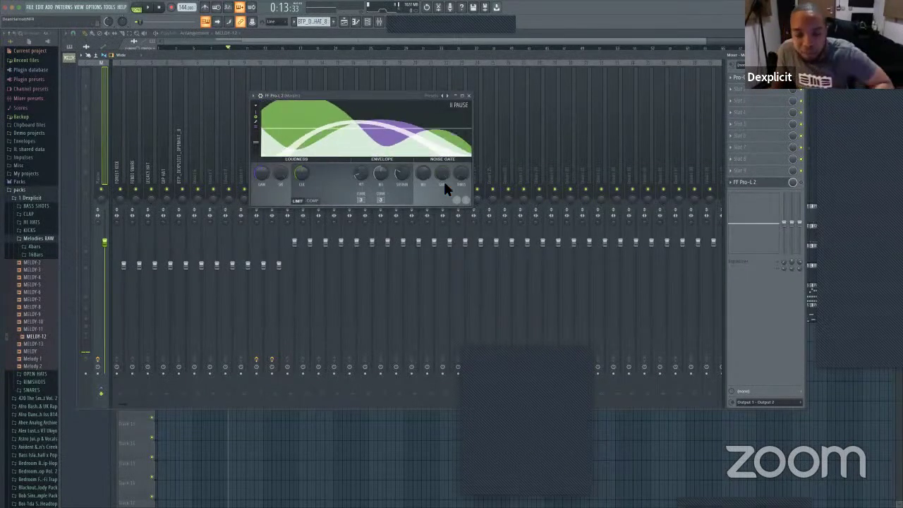
pyautogui.press('space')
pyautogui.moveTo(395, 106); pyautogui.dragTo(427, 96)
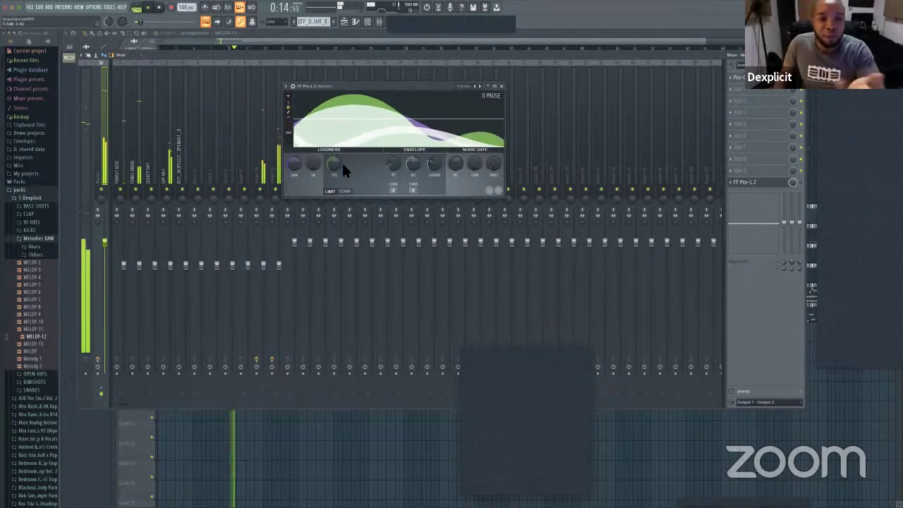
# Step: Adjust the Fruity Limiter's gain during playback, check its compressor mode and return to limiter mode
pyautogui.moveTo(296, 160); pyautogui.dragTo(296, 175)
pyautogui.click(343, 191)
pyautogui.click(329, 191)
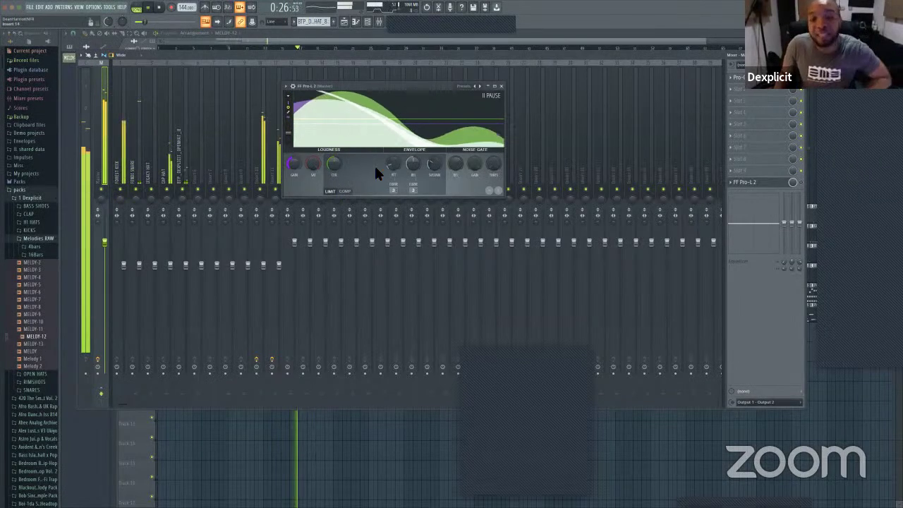
pyautogui.press('space')
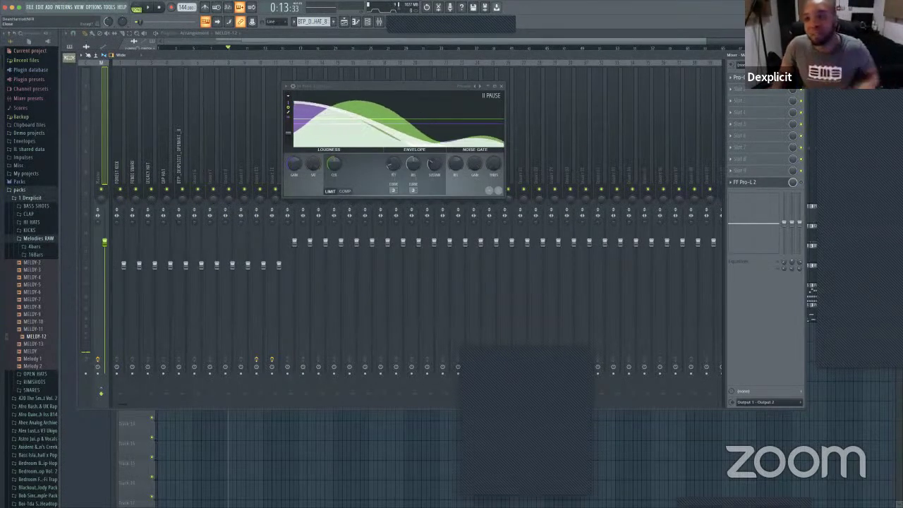
# Step: Hide the mixer and the limiter window to show the playlist while the beat plays
pyautogui.press('F9')
pyautogui.press('space')
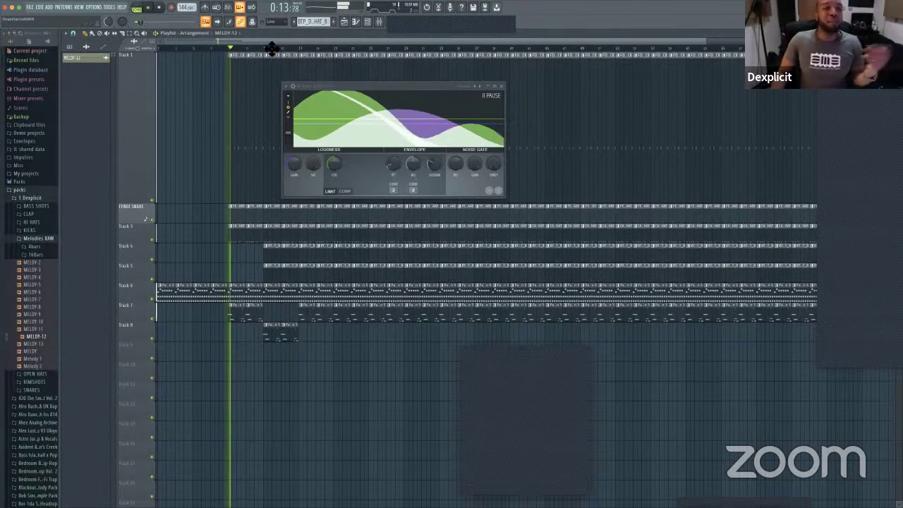
pyautogui.click(502, 86)
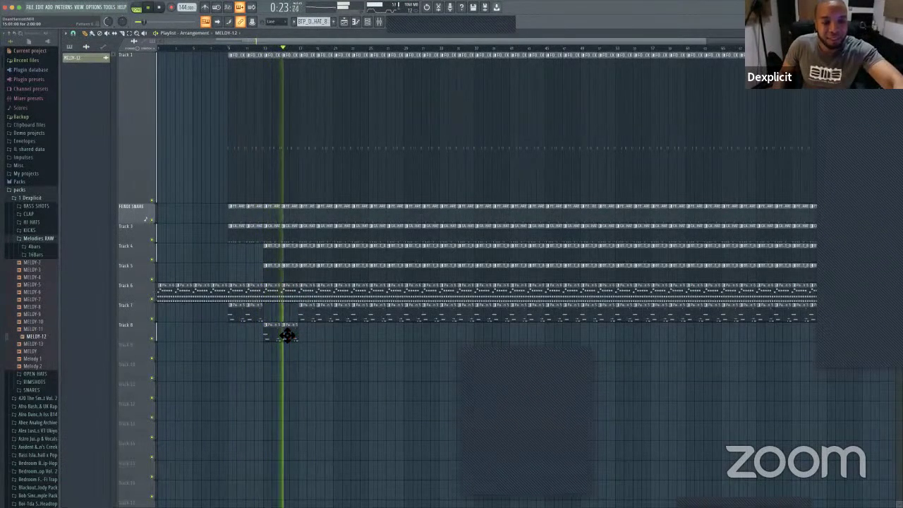
# Step: Delete the Track 5 clips from bar 17 up to bar 29 and mute the FENDI SNARE track
pyautogui.rightClick(315, 279)
pyautogui.moveTo(348, 280); pyautogui.dragTo(395, 272)
pyautogui.click(300, 49)
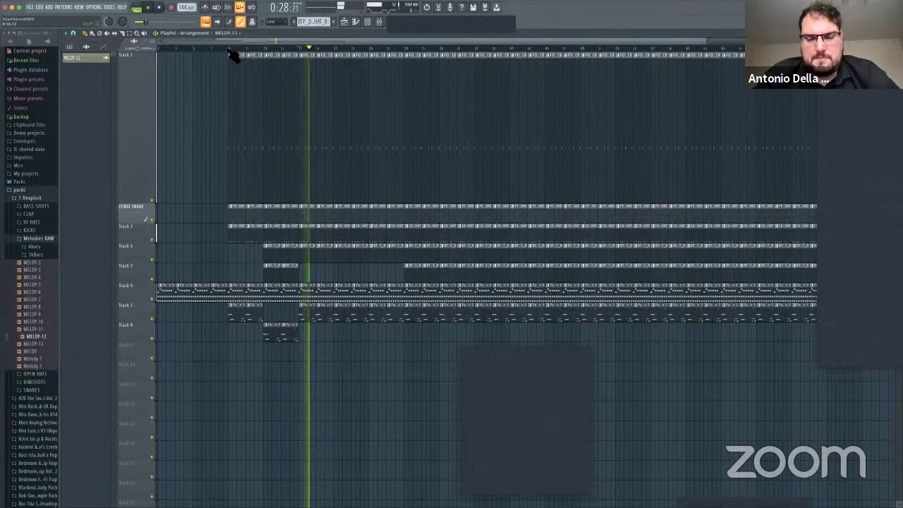
pyautogui.click(152, 220)
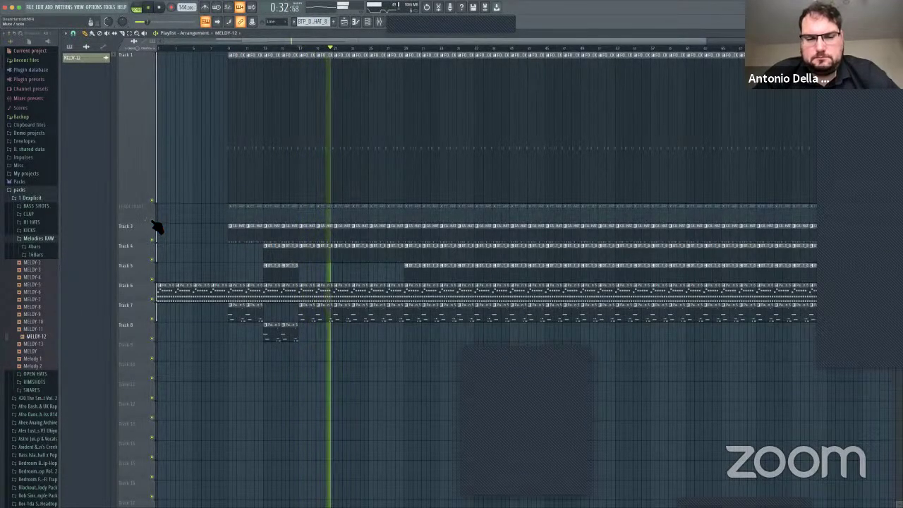
# Step: Unmute the FENDI SNARE track and stop playback
pyautogui.click(152, 221)
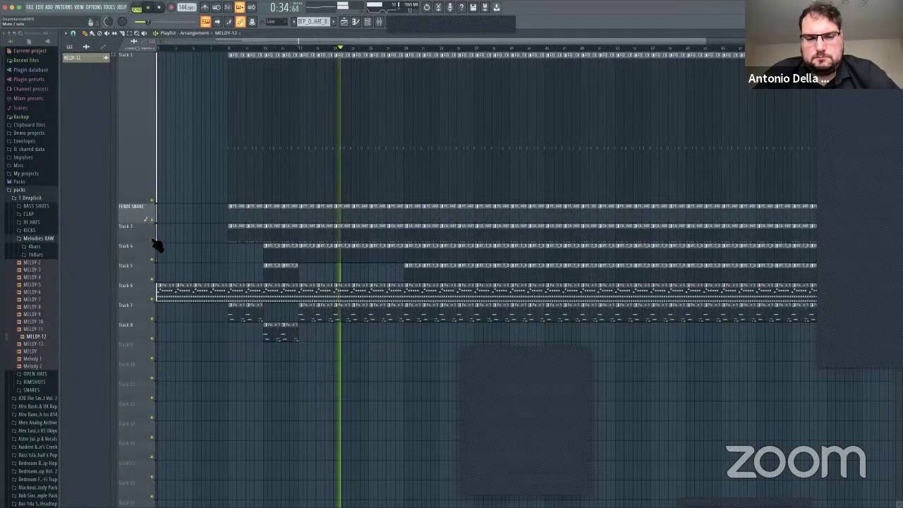
pyautogui.press('space')
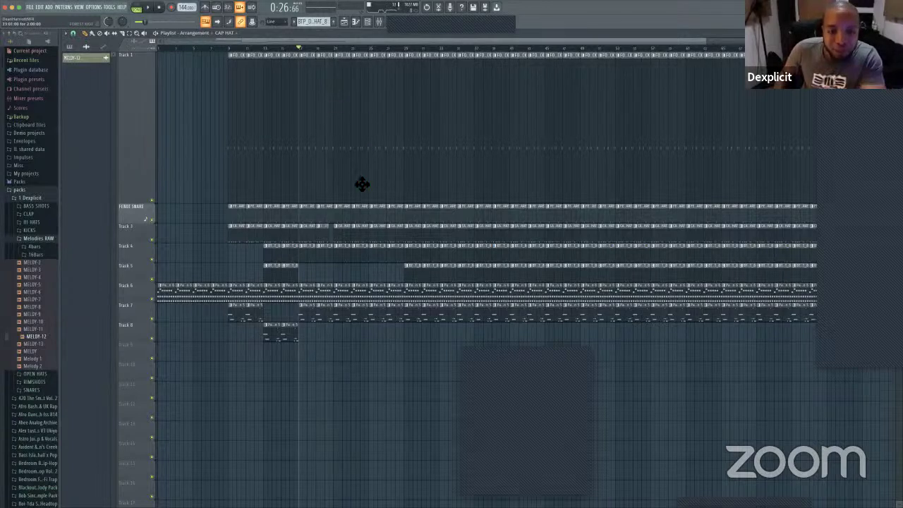
# Step: View the CAP HAT pattern in the piano roll and channel rack, select all channels, and return to the playlist
pyautogui.doubleClick(331, 233)
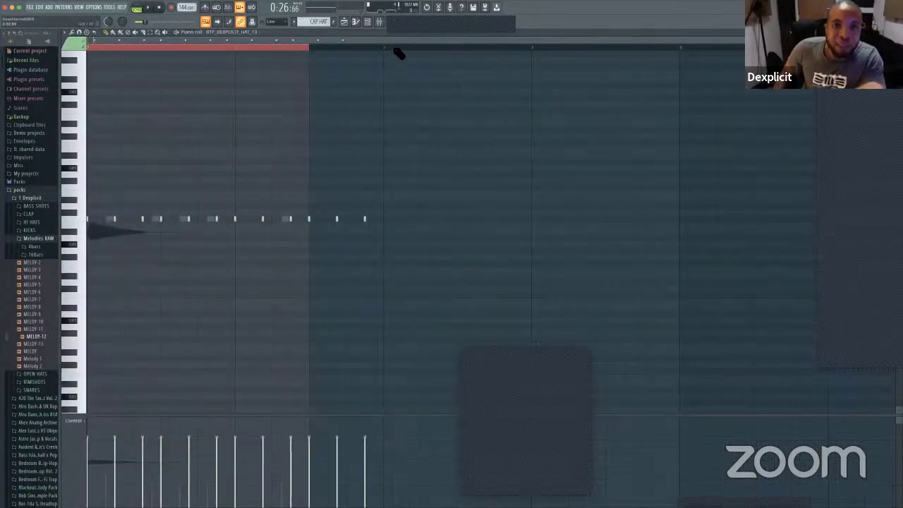
pyautogui.click(367, 22)
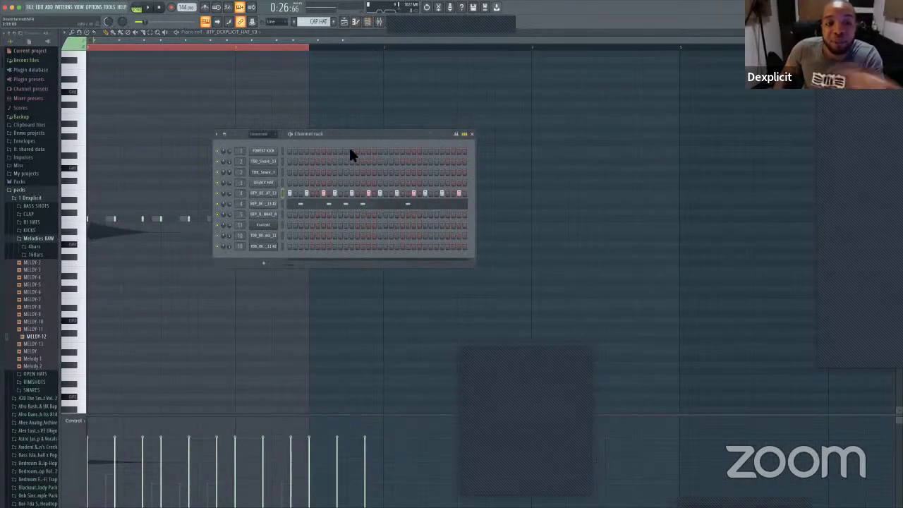
pyautogui.rightClick(281, 191)
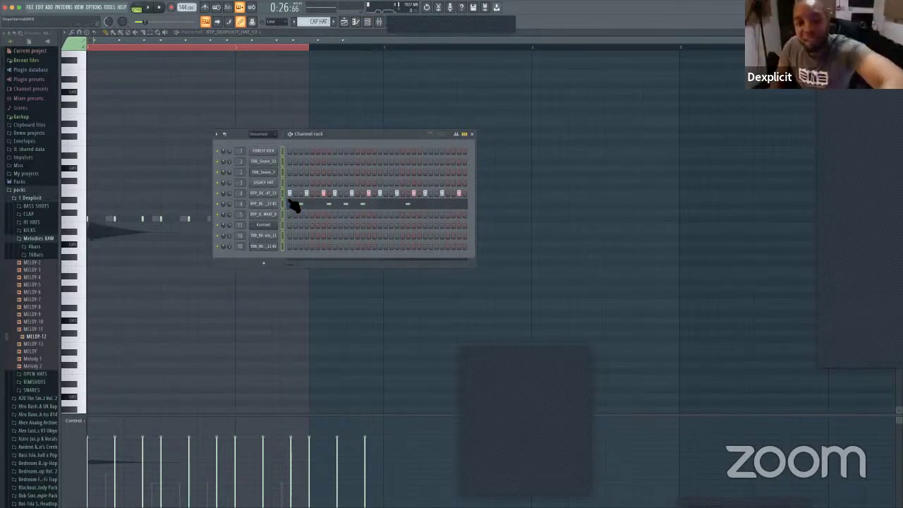
pyautogui.click(344, 23)
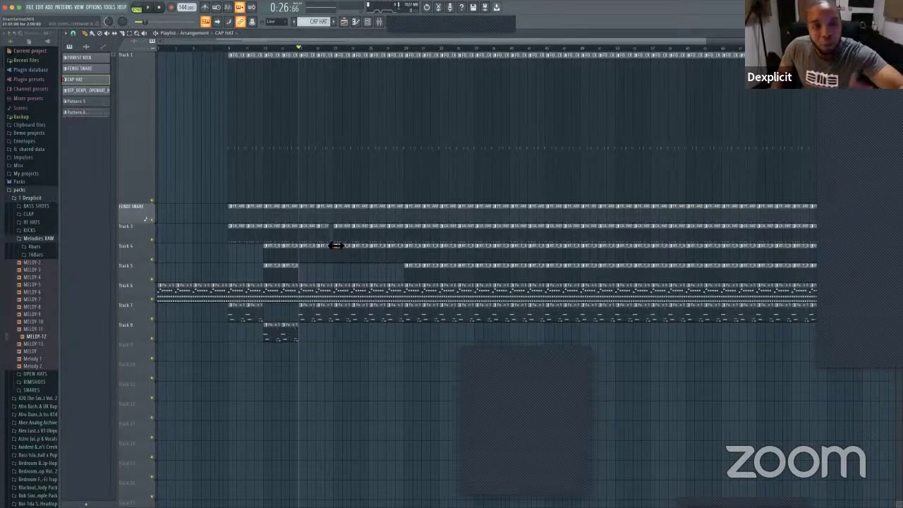
# Step: Shorten the CAP HAT clip that starts at bar 19 so it ends at bar 20, and play that section
pyautogui.moveTo(709, 41); pyautogui.dragTo(391, 43)
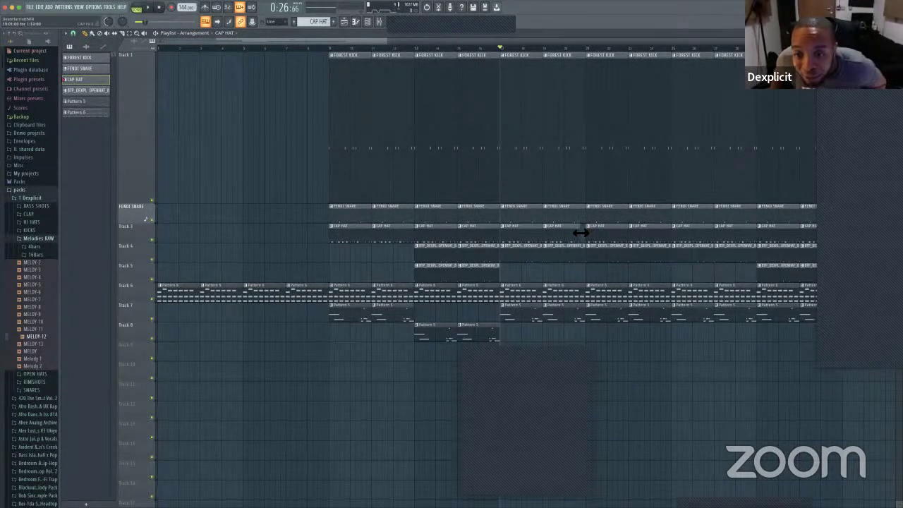
pyautogui.moveTo(583, 235)
pyautogui.mouseDown()
pyautogui.moveTo(560, 232)
pyautogui.moveTo(570, 232)
pyautogui.mouseUp()
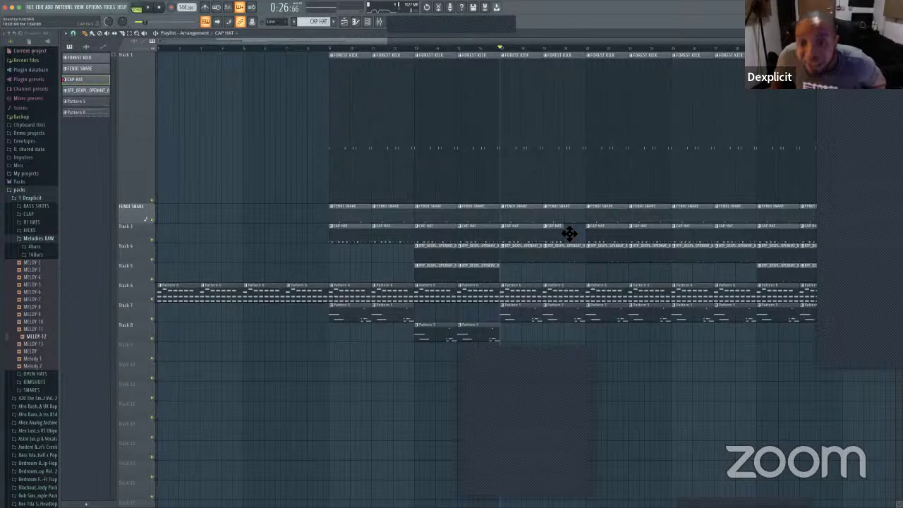
pyautogui.click(545, 49)
pyautogui.press('space')
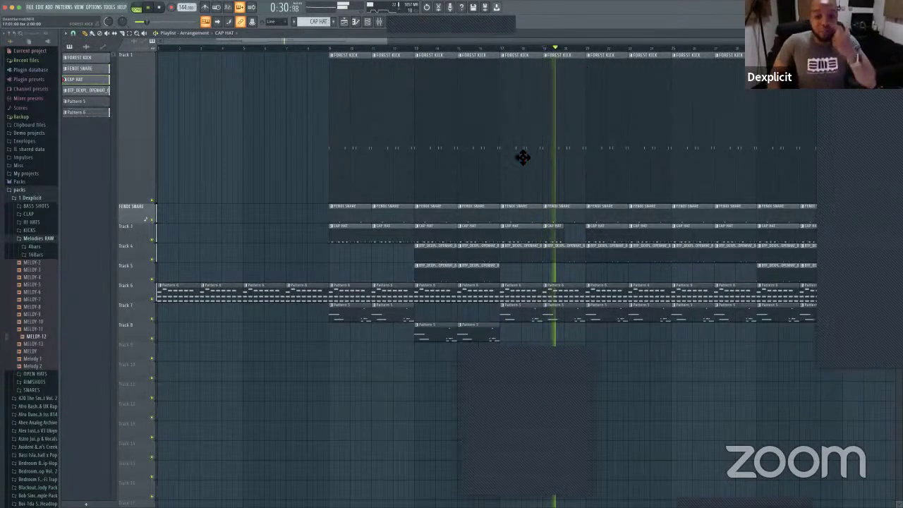
pyautogui.press('space')
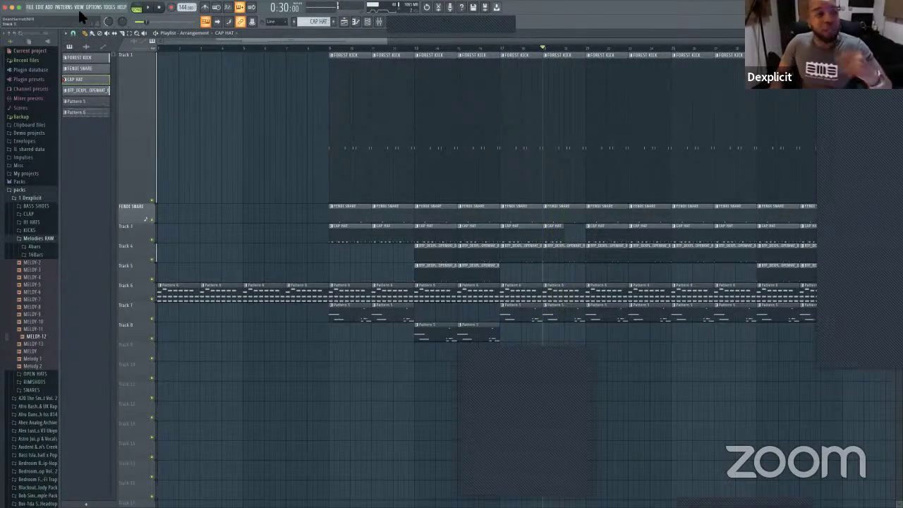
# Step: Start opening another project and browse to the FWD folder inside Studio's Projects folder
pyautogui.click(30, 7)
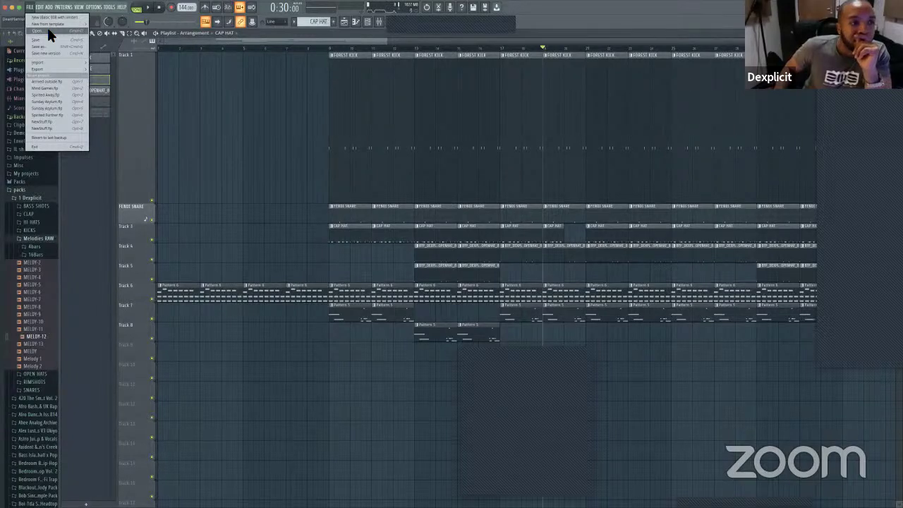
pyautogui.click(48, 31)
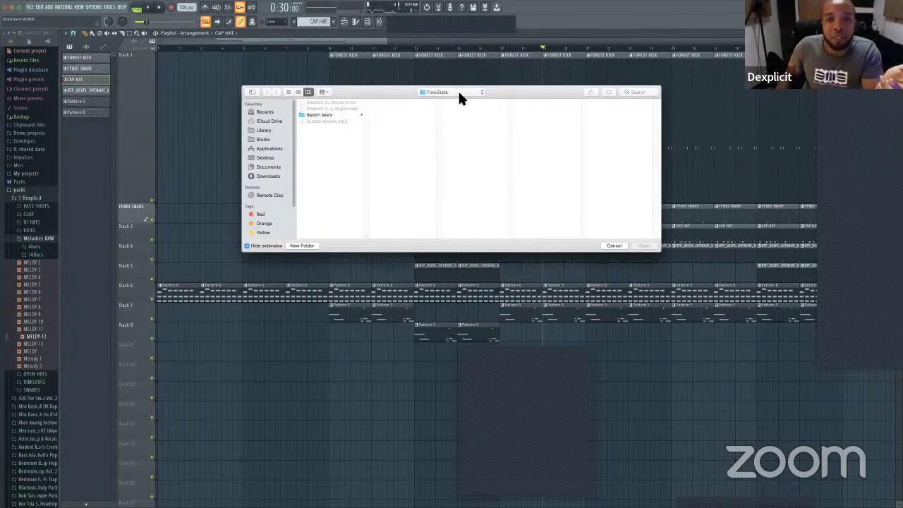
pyautogui.click(459, 93)
pyautogui.click(448, 94)
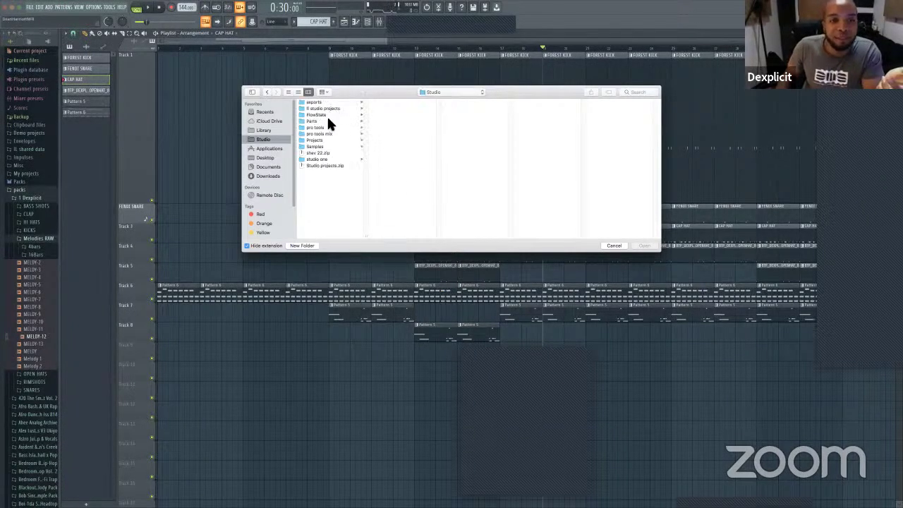
pyautogui.click(325, 102)
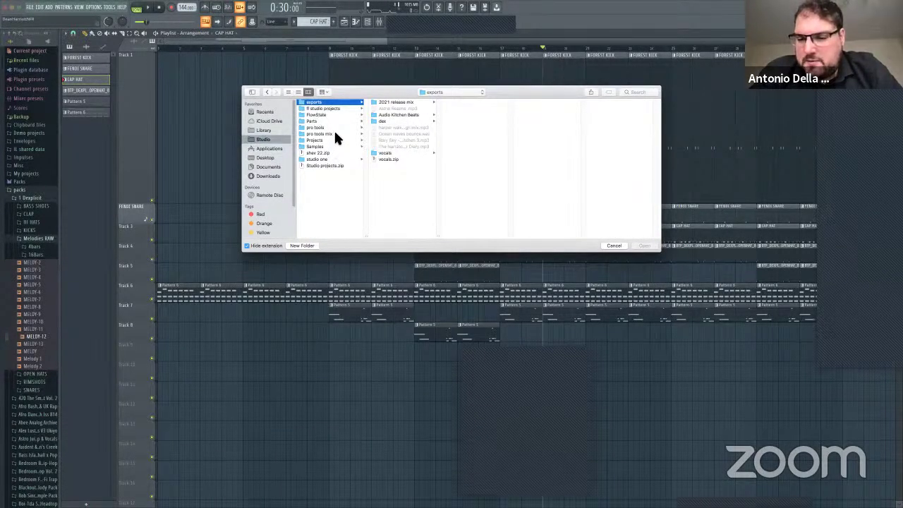
pyautogui.click(396, 122)
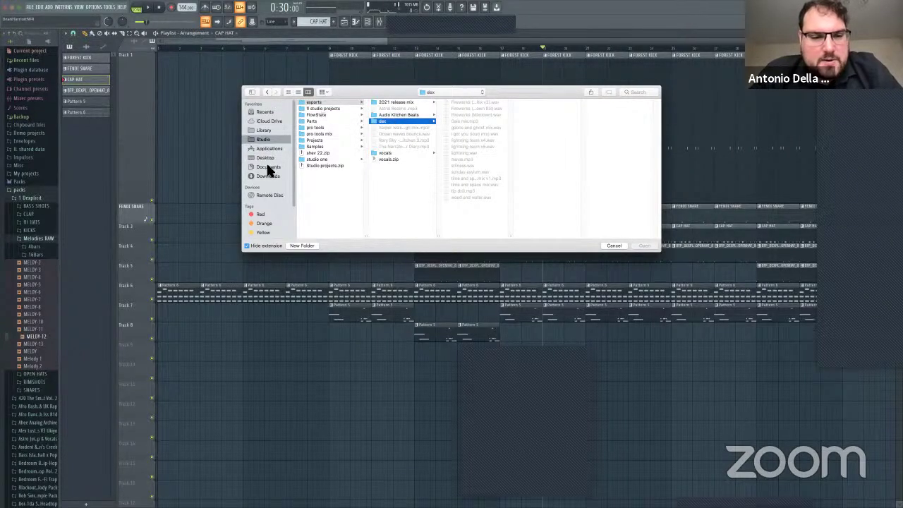
pyautogui.click(319, 139)
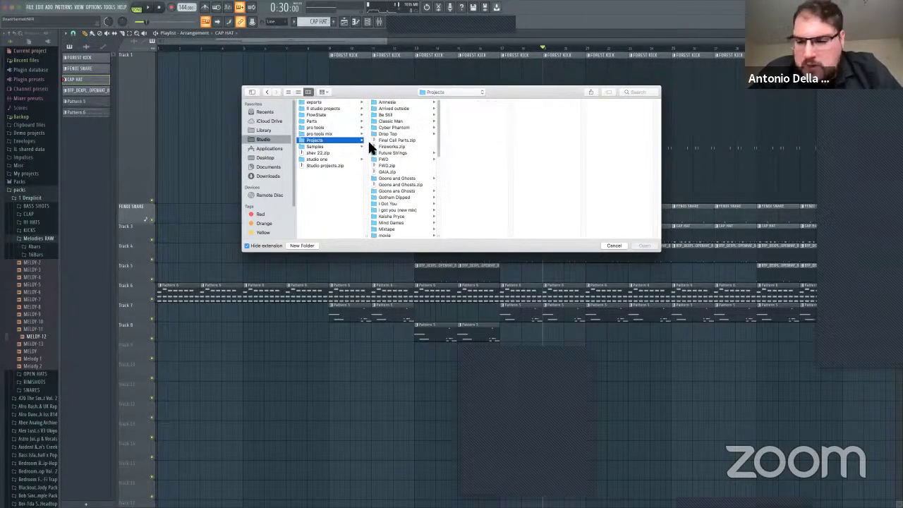
pyautogui.click(404, 159)
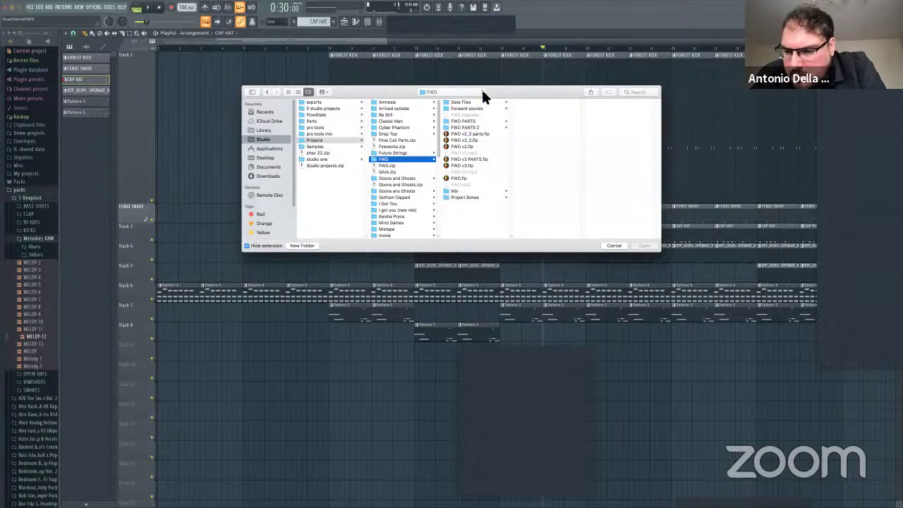
pyautogui.moveTo(492, 95); pyautogui.dragTo(490, 104)
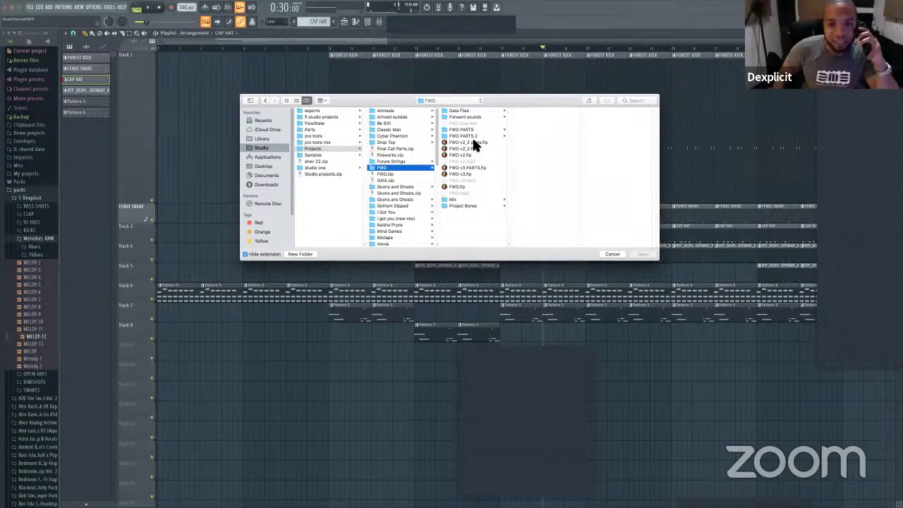
pyautogui.moveTo(399, 99); pyautogui.dragTo(406, 133)
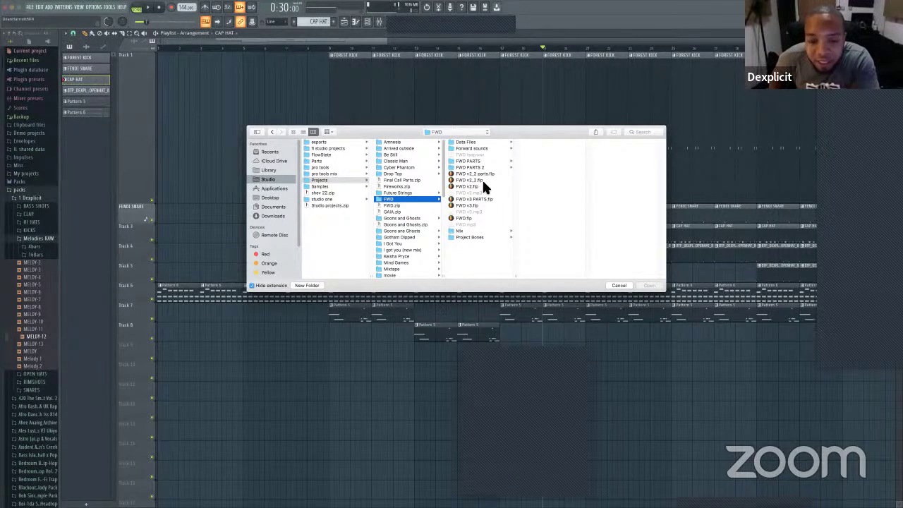
pyautogui.moveTo(494, 131); pyautogui.dragTo(487, 124)
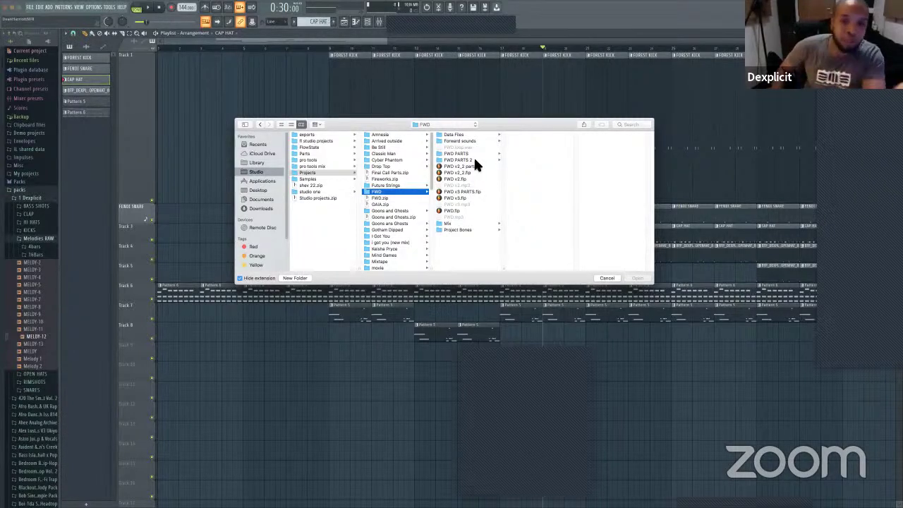
pyautogui.moveTo(498, 125); pyautogui.dragTo(474, 106)
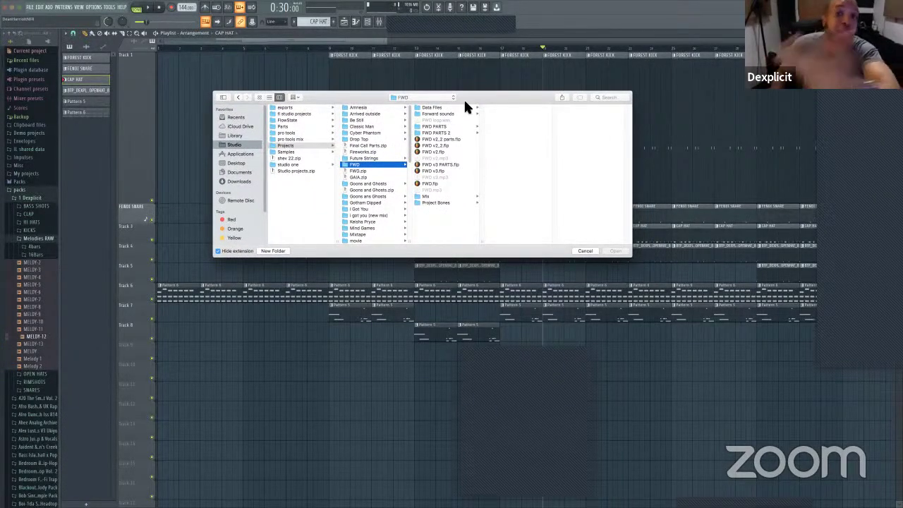
pyautogui.moveTo(467, 93); pyautogui.dragTo(466, 90)
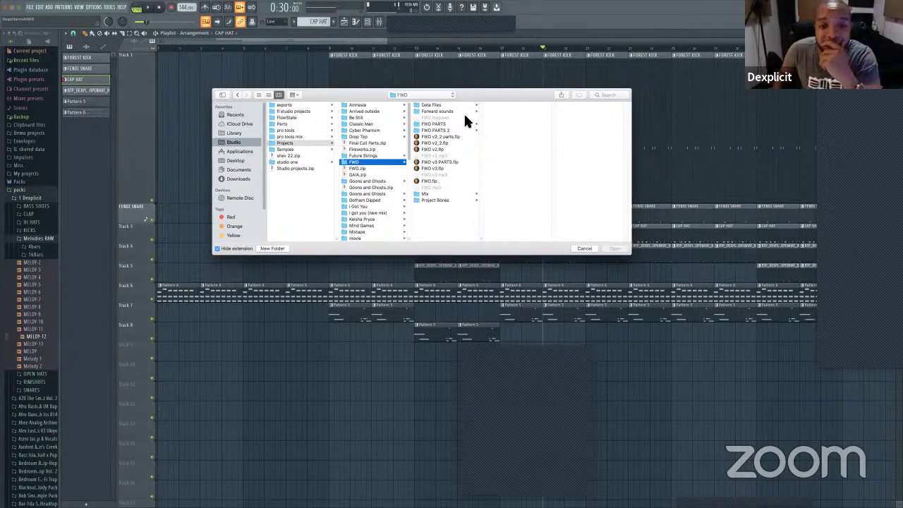
# Step: Open the project FWD v3.flp and dismiss the UAD plug-in and missing sample notices
pyautogui.click(441, 161)
pyautogui.click(437, 169)
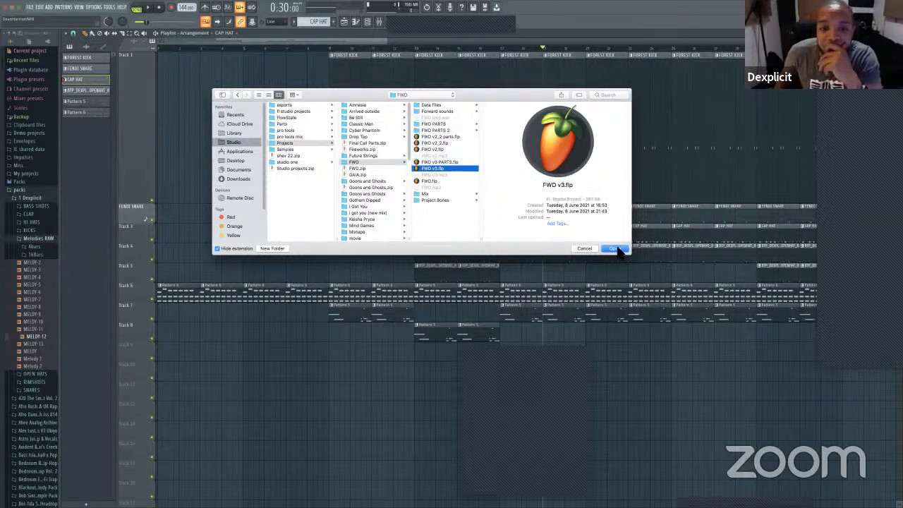
pyautogui.click(615, 250)
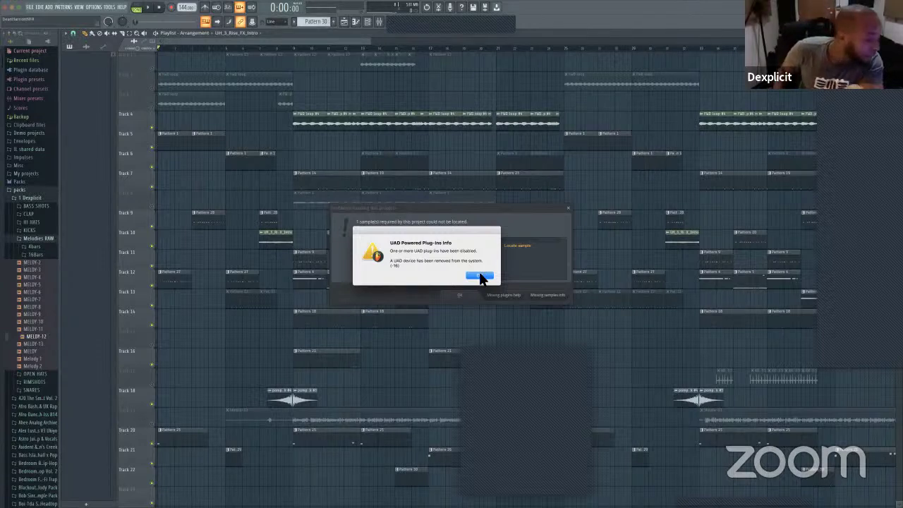
pyautogui.moveTo(477, 238); pyautogui.dragTo(456, 282)
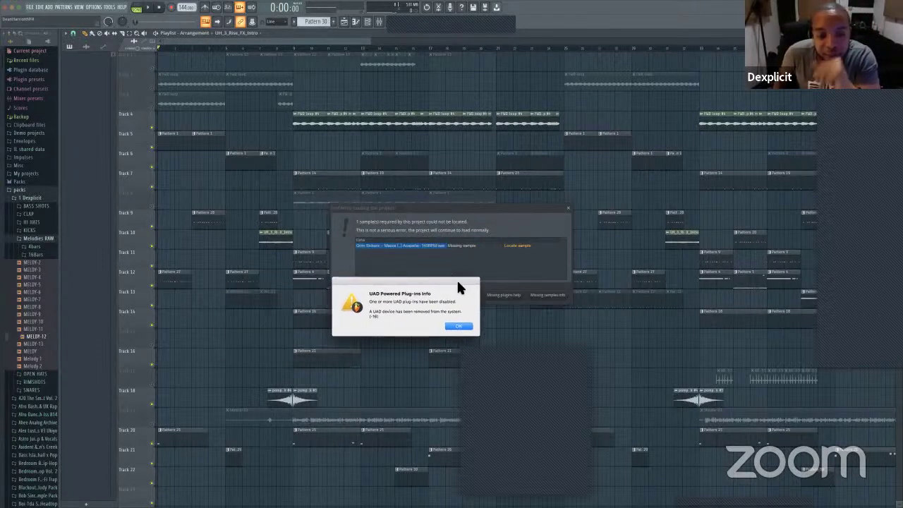
pyautogui.click(463, 327)
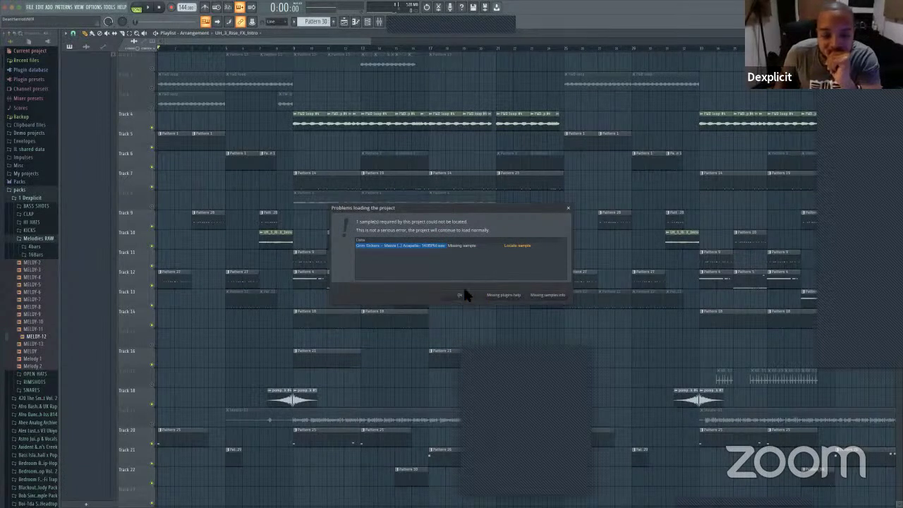
pyautogui.click(568, 210)
# Step: Delete both long audio clips on the muted Track 19
pyautogui.click(29, 7)
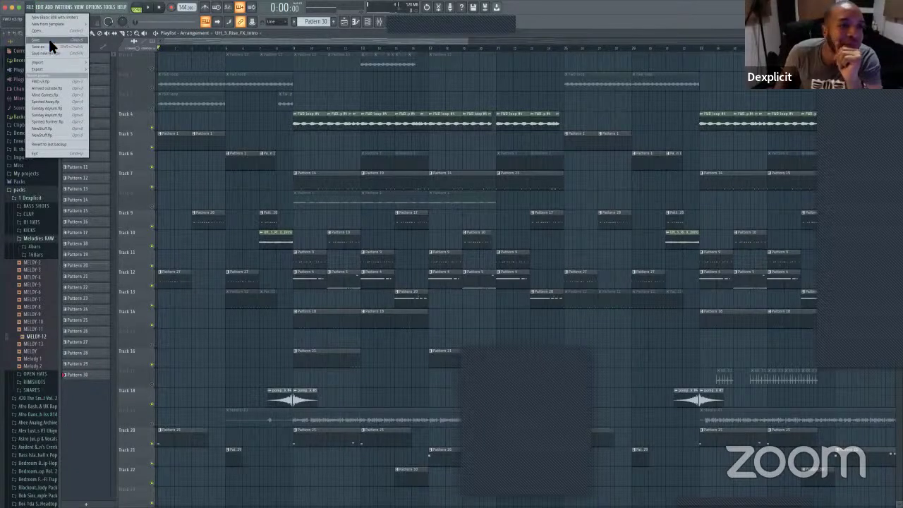
pyautogui.click(123, 57)
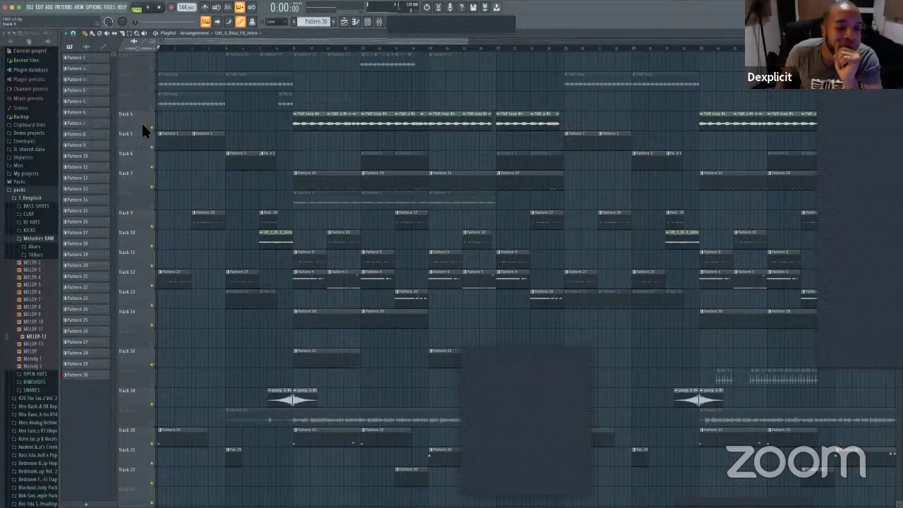
pyautogui.rightClick(437, 418)
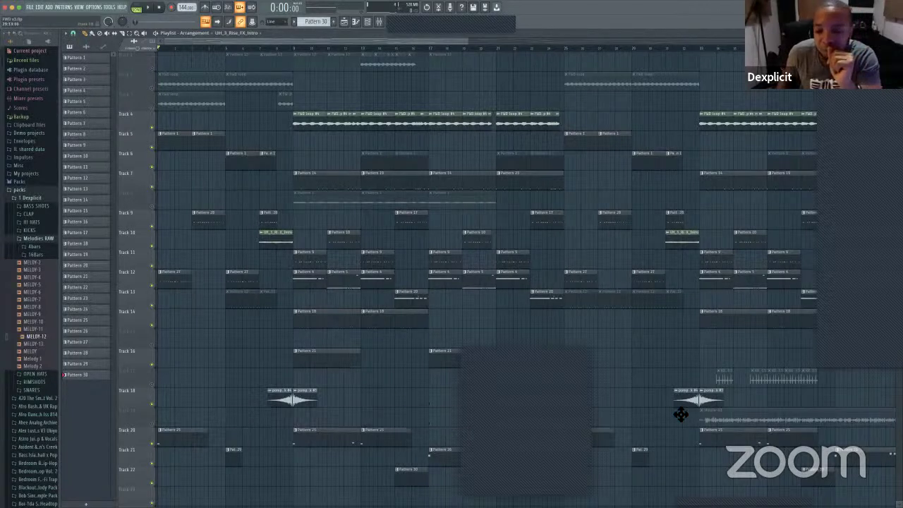
pyautogui.rightClick(774, 421)
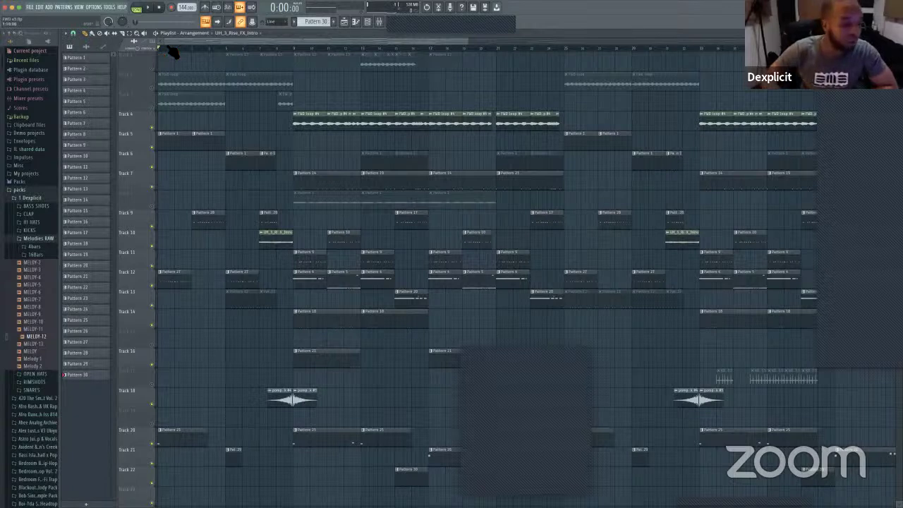
# Step: Play the arrangement from the start, look at the FWD loop #4 clip's sample settings and close them
pyautogui.press('space')
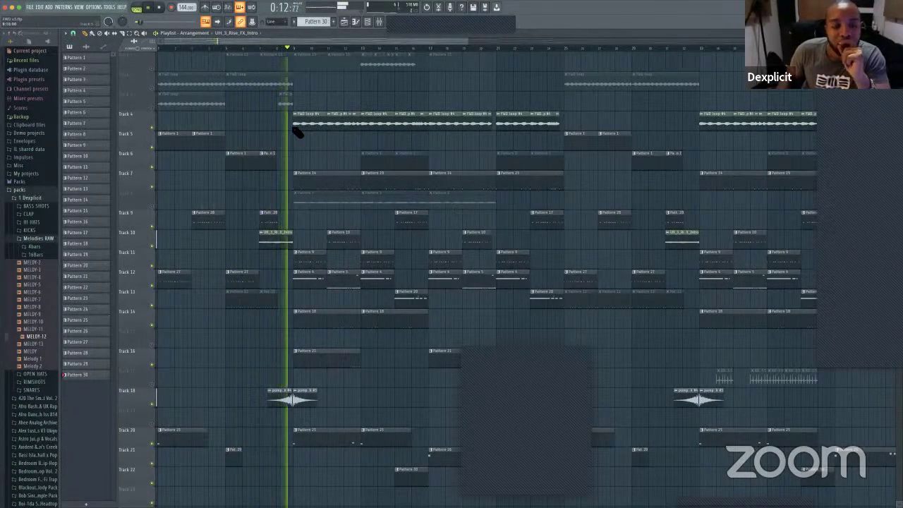
pyautogui.doubleClick(341, 127)
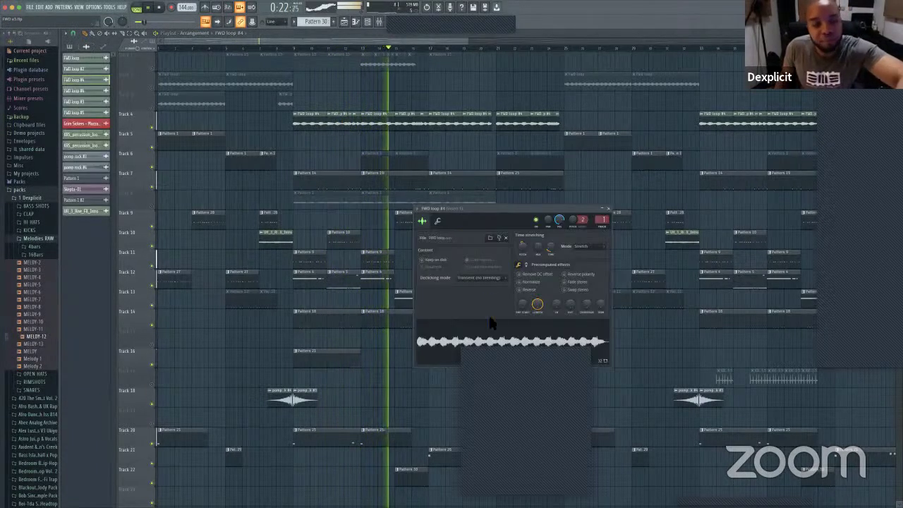
pyautogui.click(608, 209)
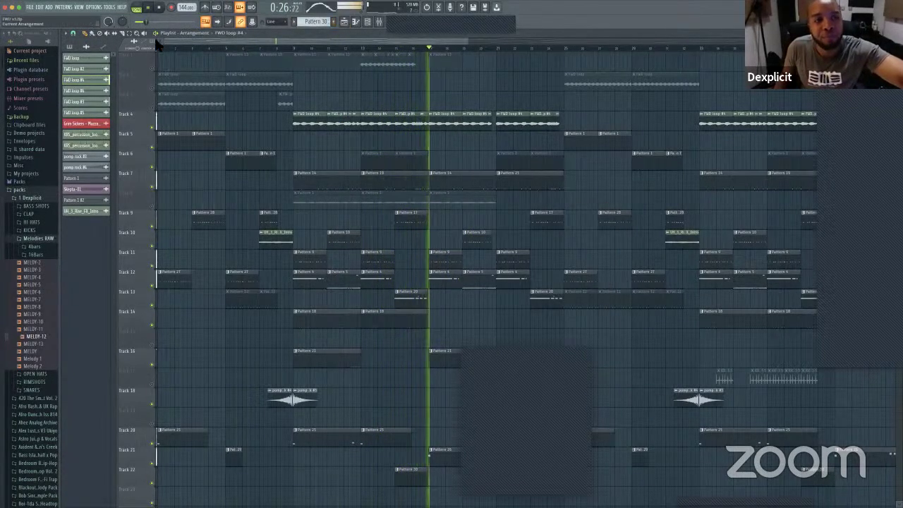
# Step: Pick Pattern 14 from its Track 7 clip, stop playback and replay the arrangement from bar 9
pyautogui.click(343, 188)
pyautogui.press('space')
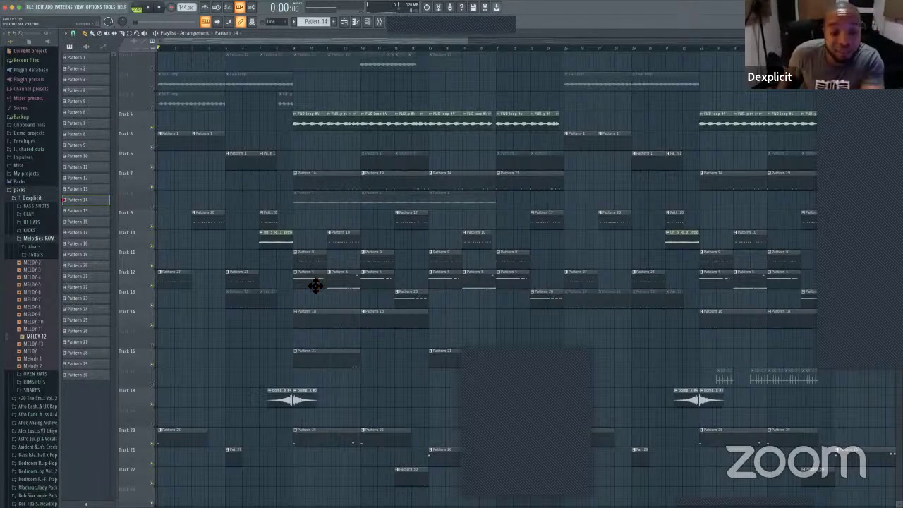
pyautogui.click(298, 48)
pyautogui.press('space')
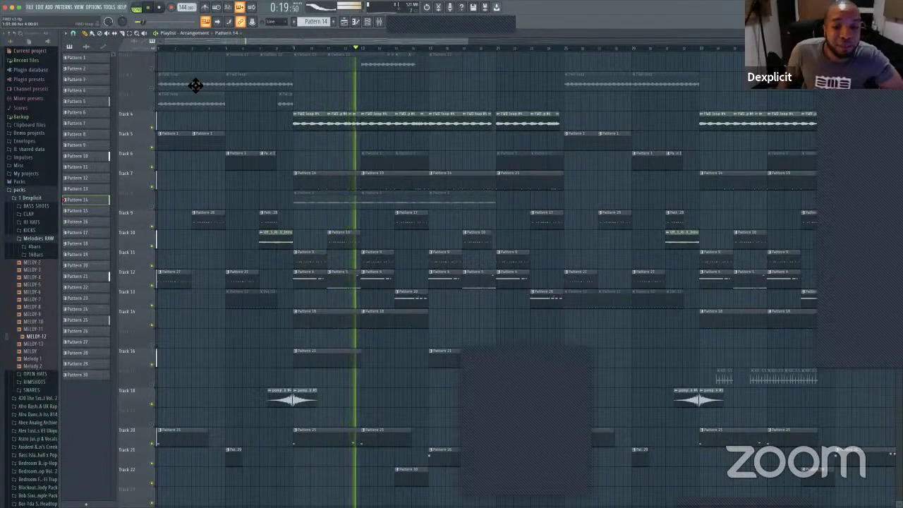
# Step: Open the Graves_808_09 notes from the Track 12 clip, look through the Channel rack's channels and stop playback
pyautogui.doubleClick(348, 276)
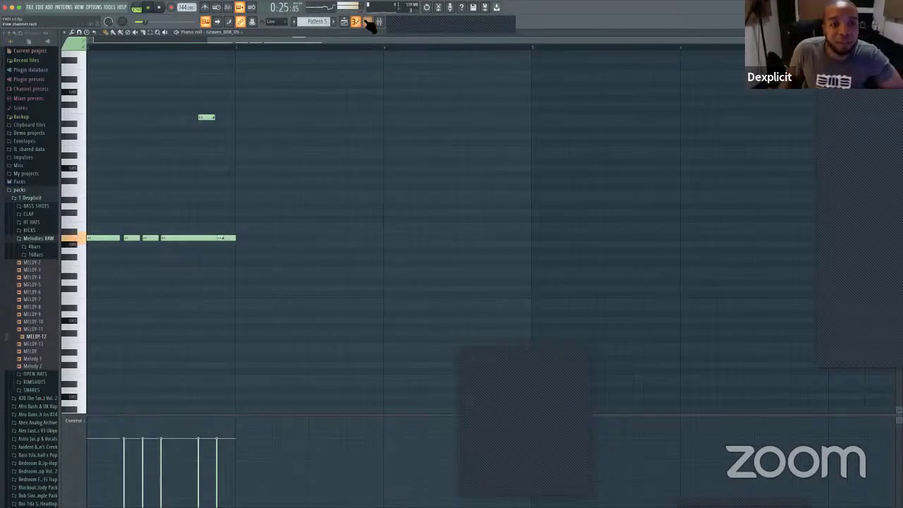
pyautogui.click(368, 22)
pyautogui.scroll(-5, 310, 258)
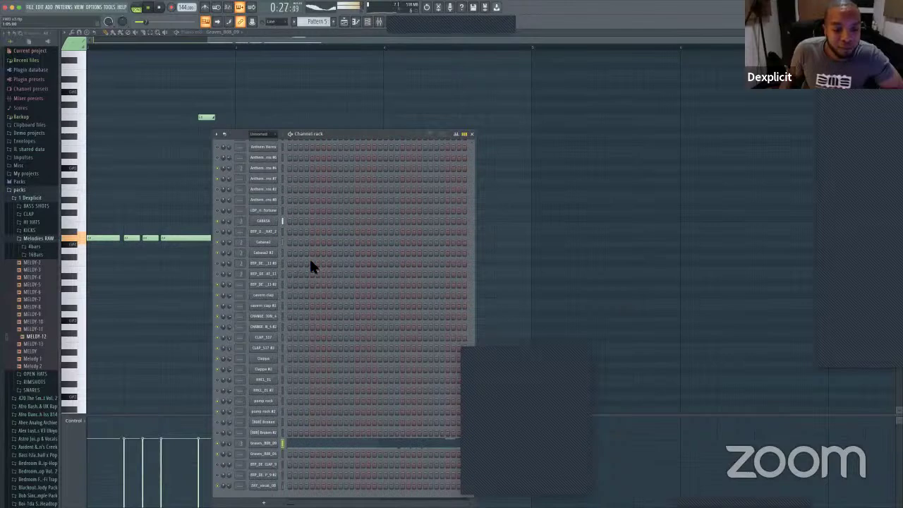
pyautogui.scroll(5, 311, 260)
pyautogui.scroll(-5, 296, 148)
pyautogui.press('space')
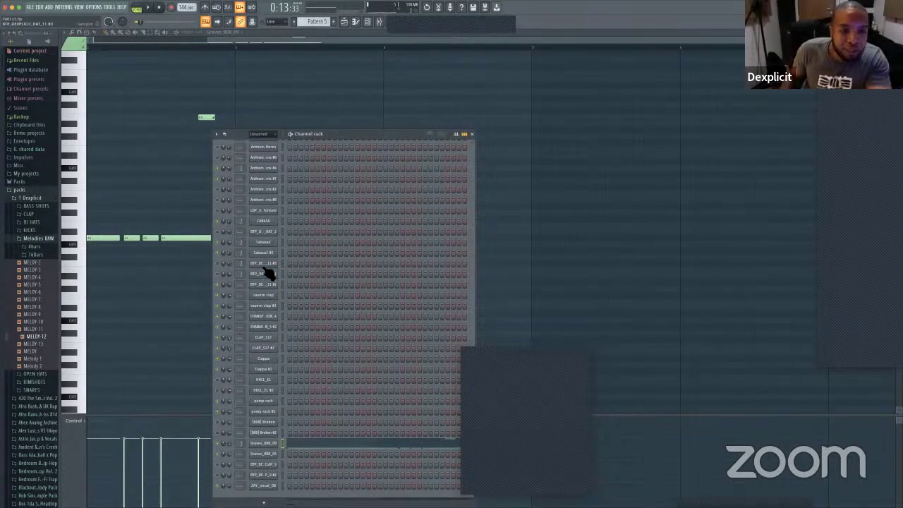
pyautogui.moveTo(333, 134); pyautogui.dragTo(324, 53)
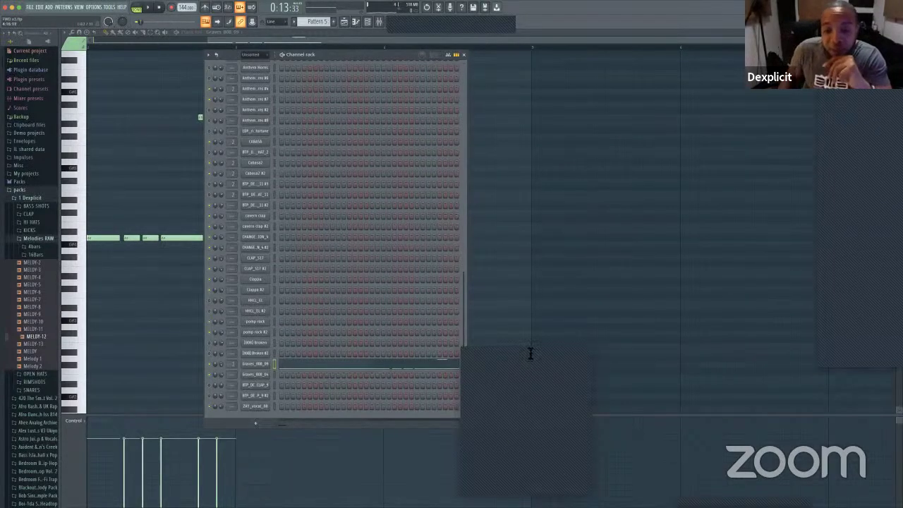
# Step: Open the recent project Arrived outside.flp without saving FWD v3, dismiss the UAD notice, move the Fruity delay bank aside and close the limiter window
pyautogui.click(30, 8)
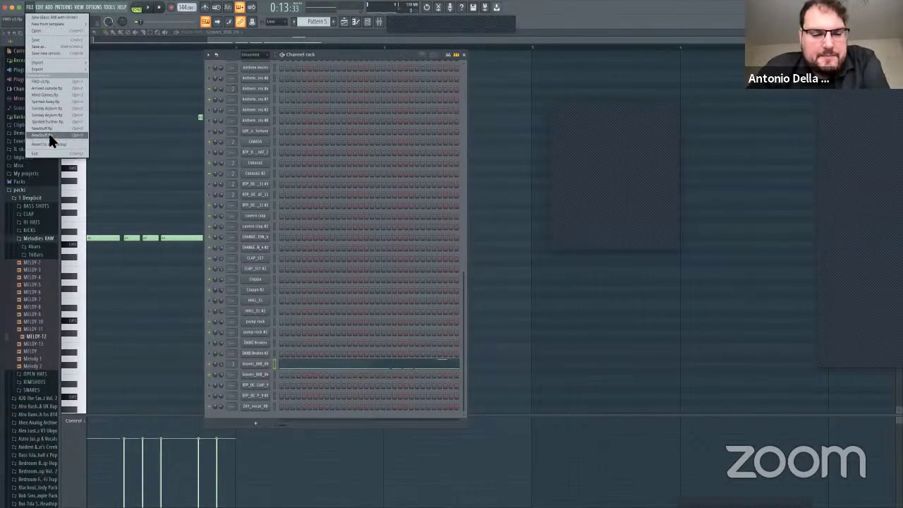
pyautogui.click(51, 87)
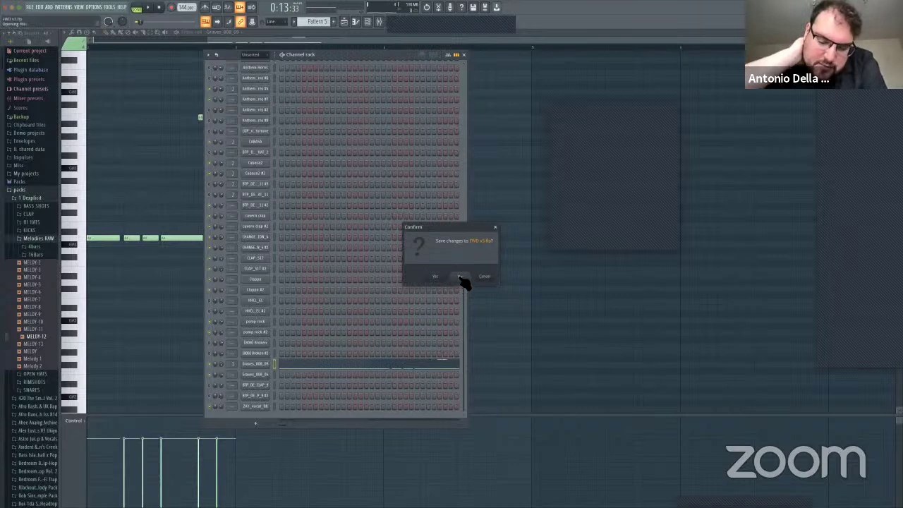
pyautogui.click(459, 276)
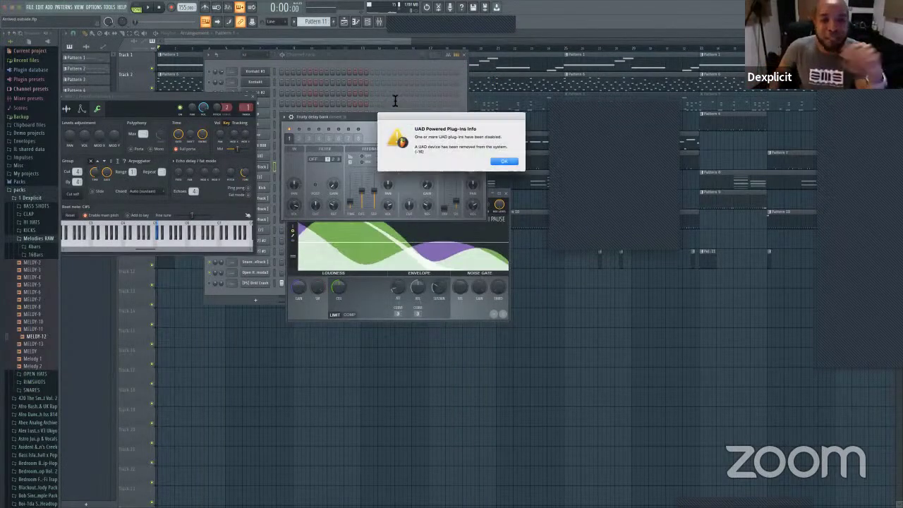
pyautogui.click(504, 161)
pyautogui.moveTo(388, 120); pyautogui.dragTo(641, 292)
pyautogui.click(506, 195)
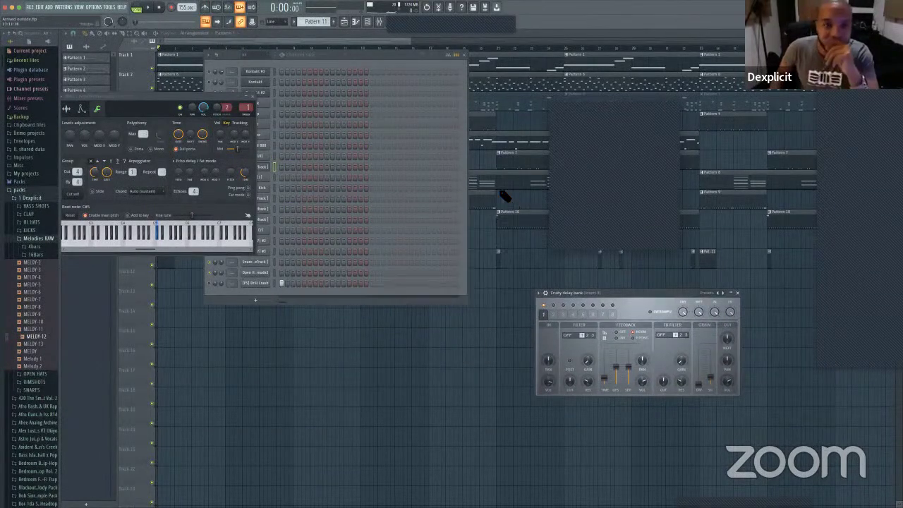
# Step: Arrange the Channel rack, 808 2 channel settings and Fruity delay bank windows side by side below the upper playlist tracks
pyautogui.moveTo(343, 51); pyautogui.dragTo(410, 124)
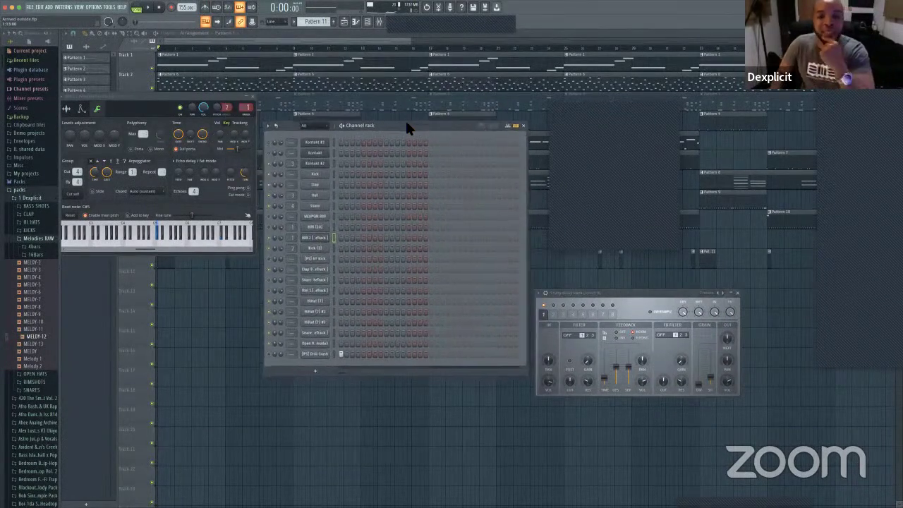
pyautogui.moveTo(223, 99); pyautogui.dragTo(232, 173)
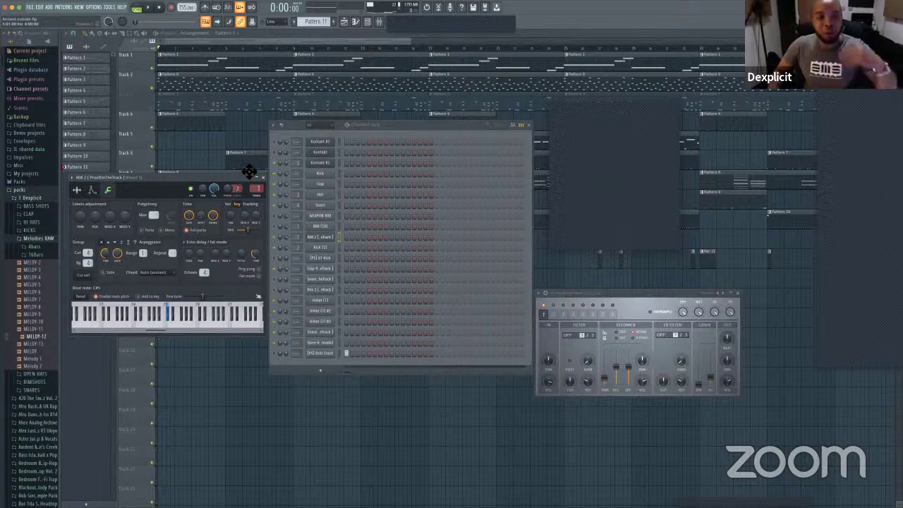
pyautogui.moveTo(176, 178); pyautogui.dragTo(251, 141)
pyautogui.moveTo(396, 28); pyautogui.dragTo(196, 189)
pyautogui.moveTo(414, 124); pyautogui.dragTo(412, 170)
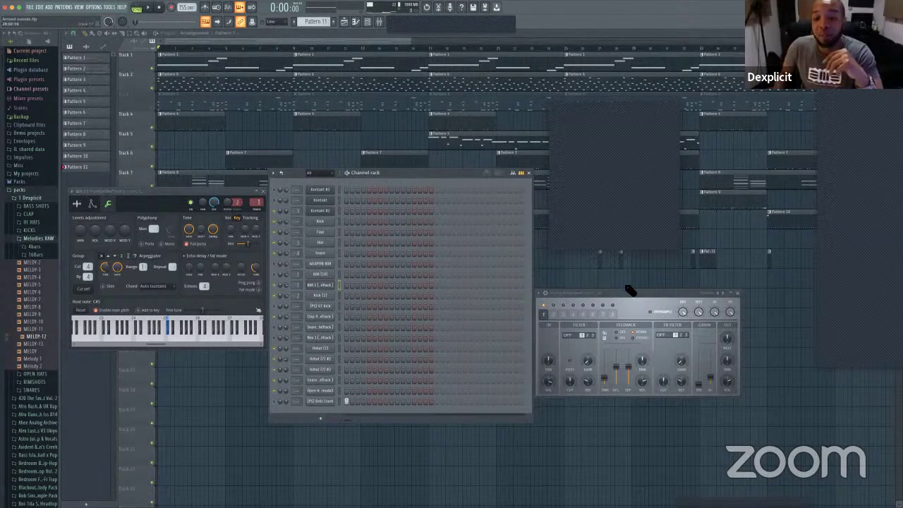
pyautogui.moveTo(627, 294); pyautogui.dragTo(624, 250)
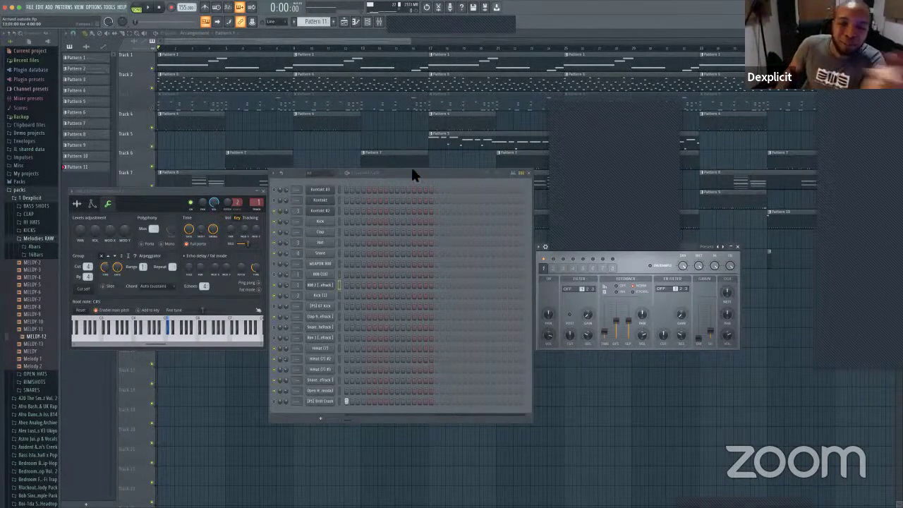
pyautogui.moveTo(415, 172); pyautogui.dragTo(419, 137)
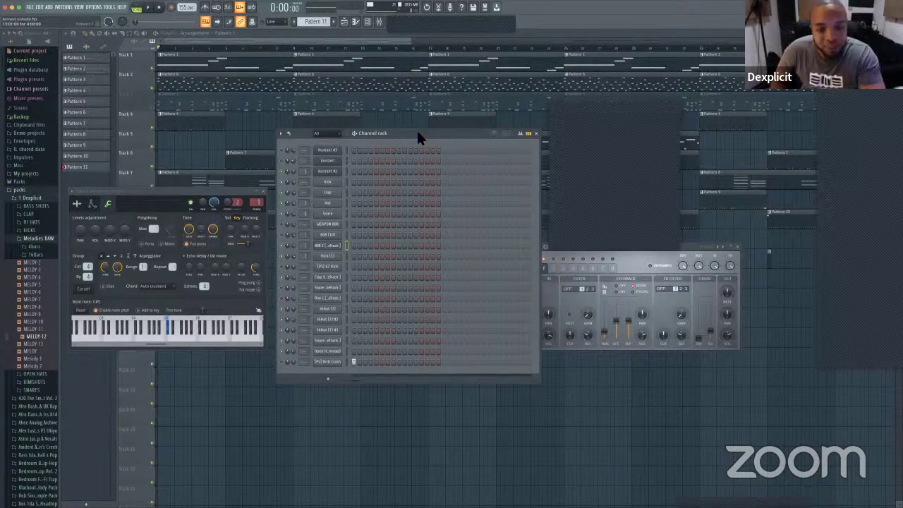
pyautogui.moveTo(423, 132); pyautogui.dragTo(423, 113)
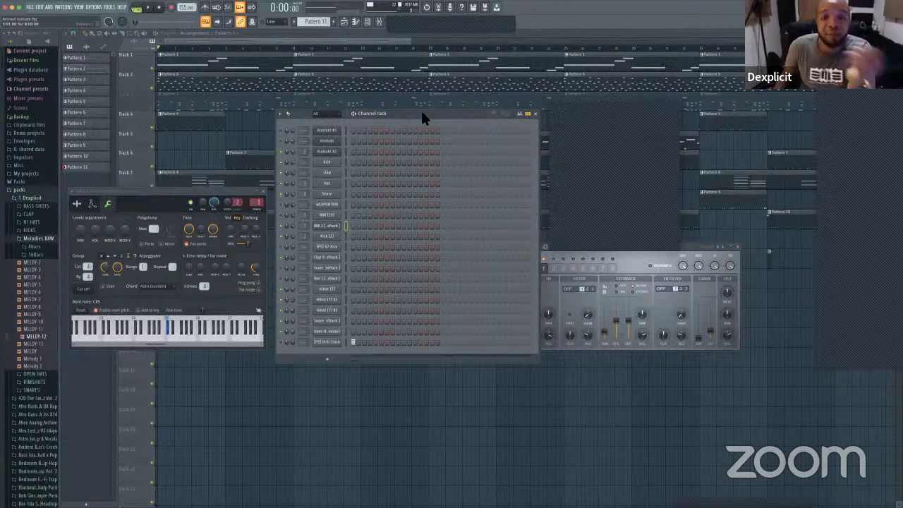
pyautogui.moveTo(418, 112); pyautogui.dragTo(423, 137)
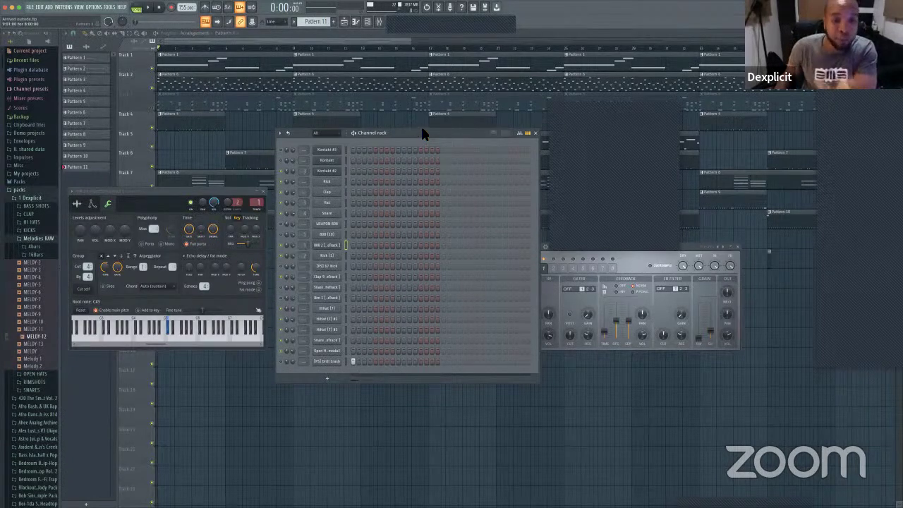
pyautogui.moveTo(419, 132); pyautogui.dragTo(419, 133)
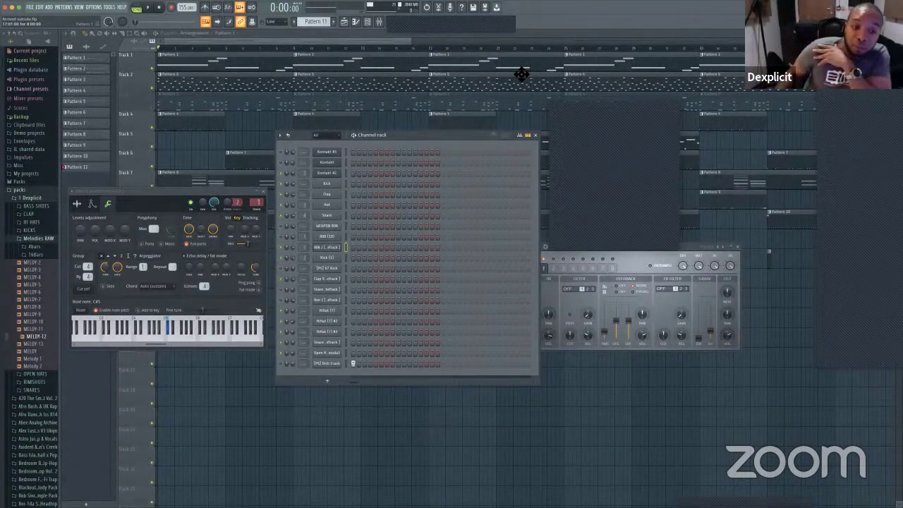
pyautogui.moveTo(419, 132)
pyautogui.mouseDown()
pyautogui.moveTo(432, 134)
pyautogui.moveTo(415, 134)
pyautogui.moveTo(420, 146)
pyautogui.mouseUp()
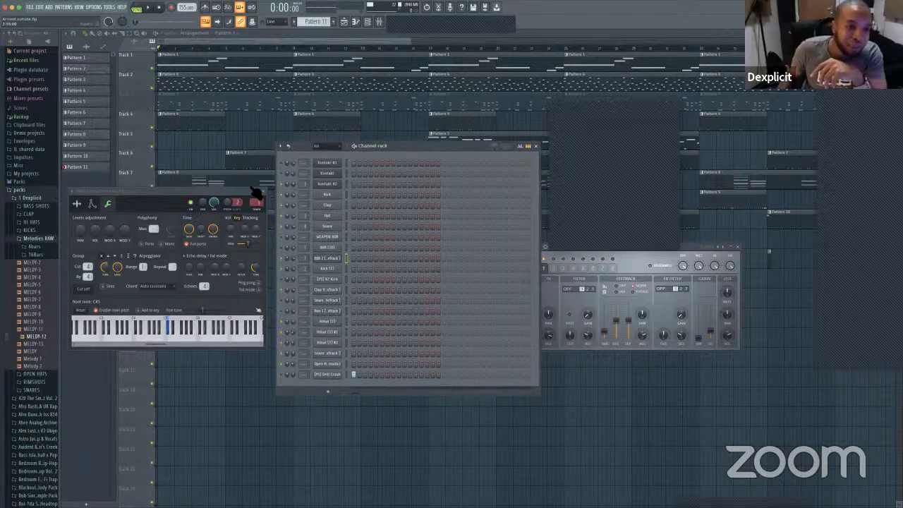
pyautogui.moveTo(165, 194); pyautogui.dragTo(166, 198)
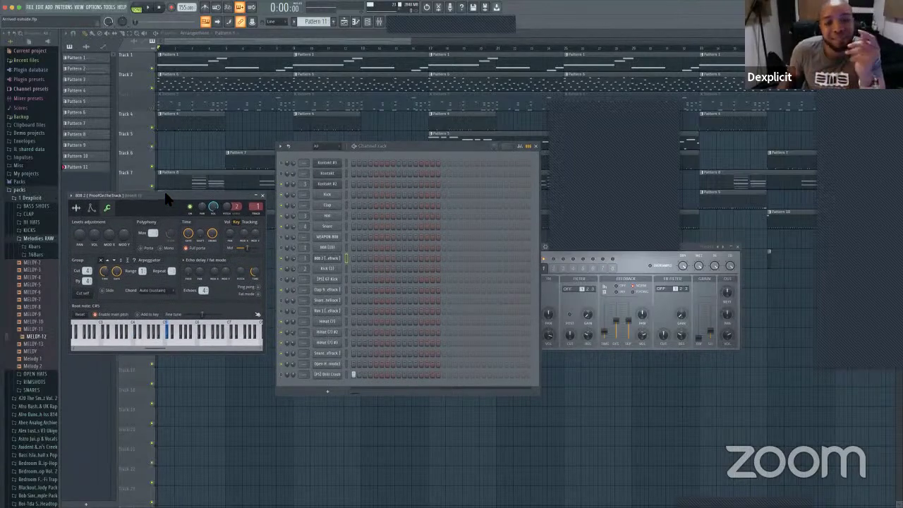
pyautogui.moveTo(404, 145)
pyautogui.mouseDown()
pyautogui.moveTo(406, 133)
pyautogui.moveTo(408, 145)
pyautogui.mouseUp()
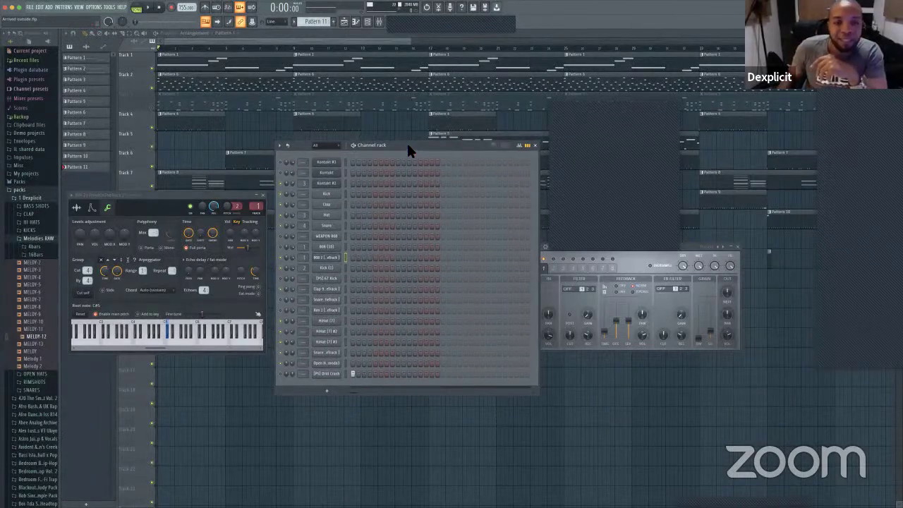
pyautogui.moveTo(176, 202); pyautogui.dragTo(177, 204)
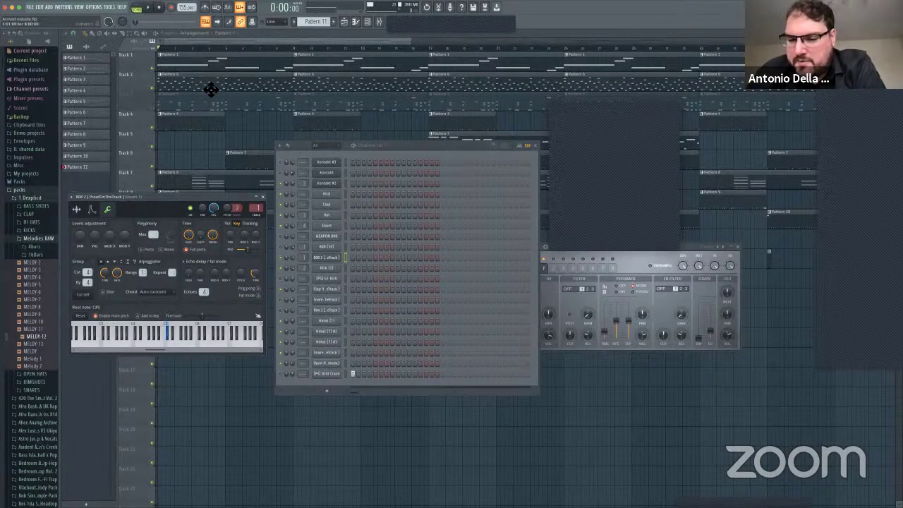
# Step: Play the Arrived outside arrangement through from the start, then replay it from the beginning
pyautogui.press('space')
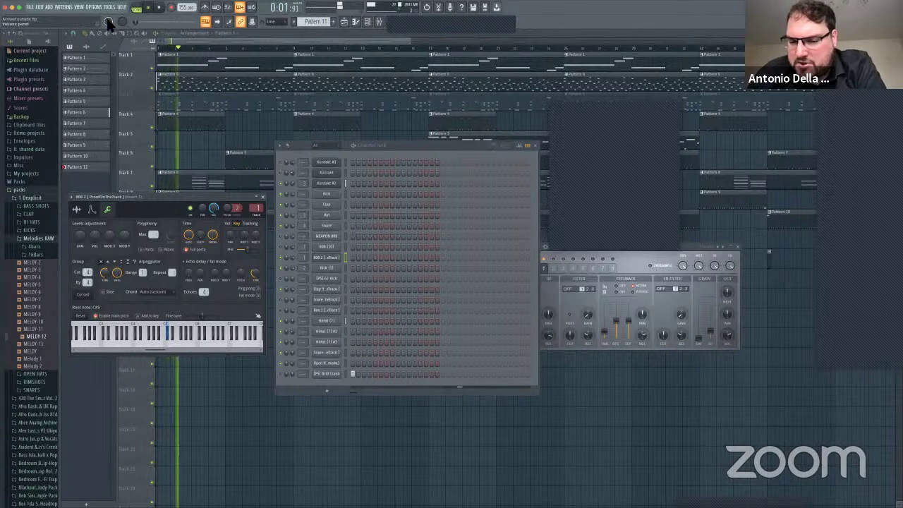
pyautogui.moveTo(108, 22)
pyautogui.mouseDown()
pyautogui.moveTo(108, 48)
pyautogui.moveTo(108, 23)
pyautogui.mouseUp()
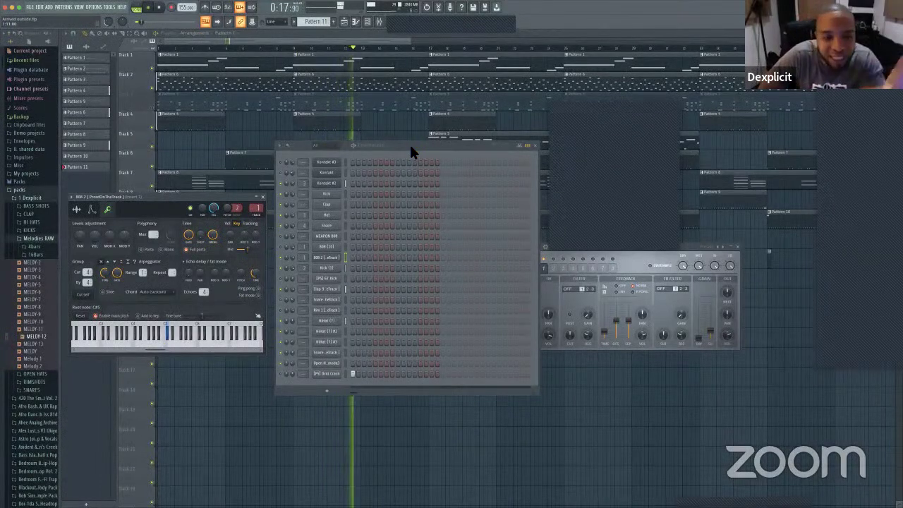
pyautogui.moveTo(411, 147); pyautogui.dragTo(404, 160)
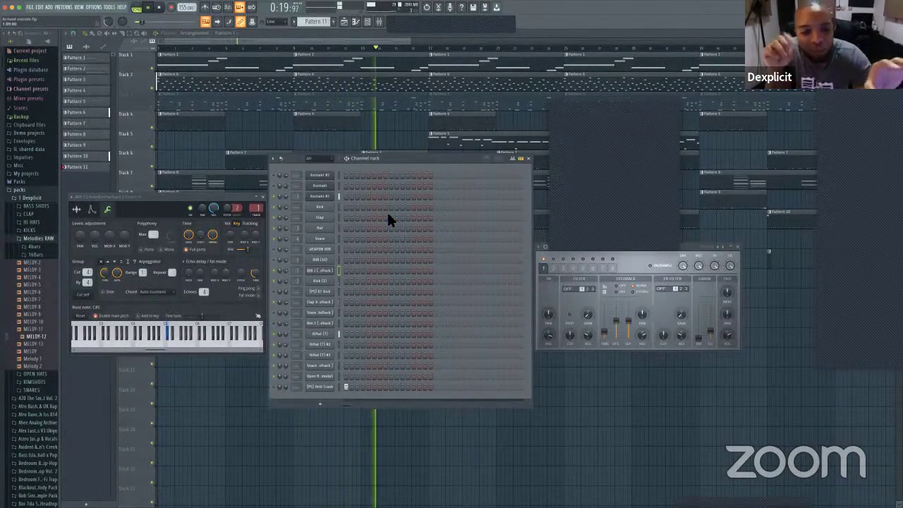
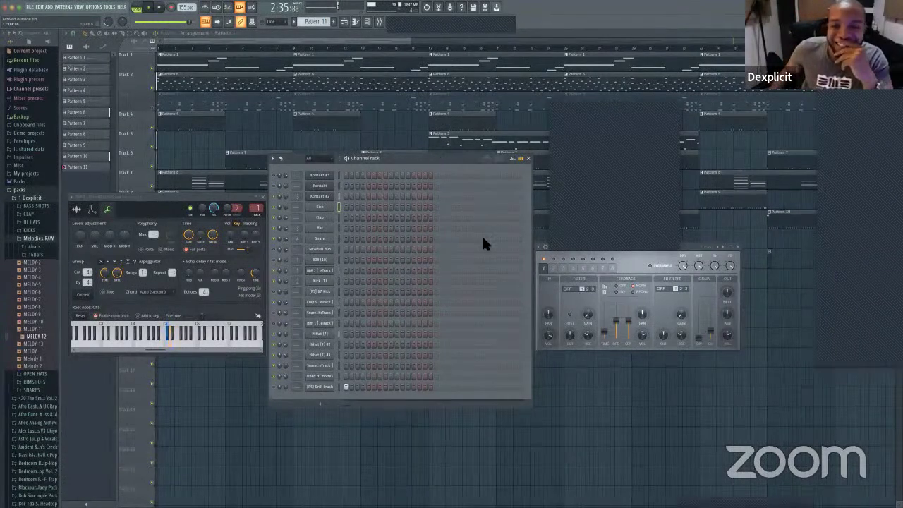
pyautogui.moveTo(433, 159); pyautogui.dragTo(450, 158)
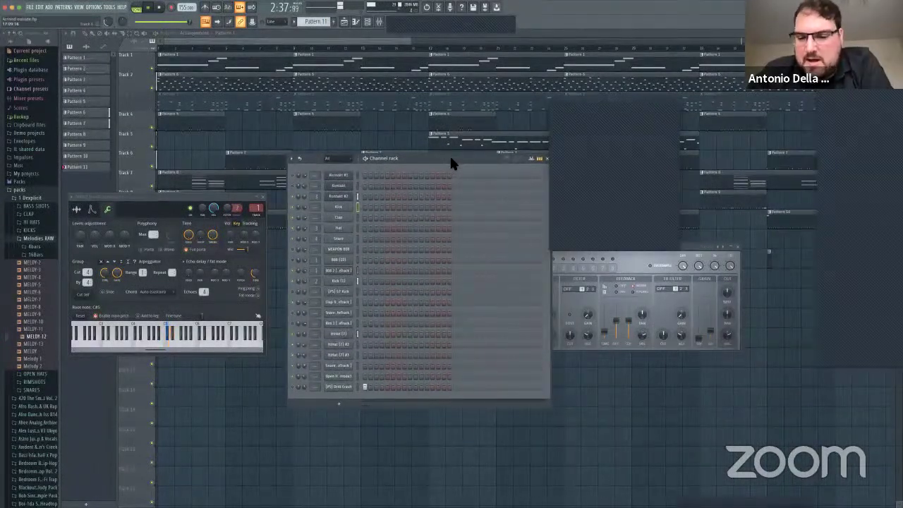
pyautogui.moveTo(451, 158); pyautogui.dragTo(455, 159)
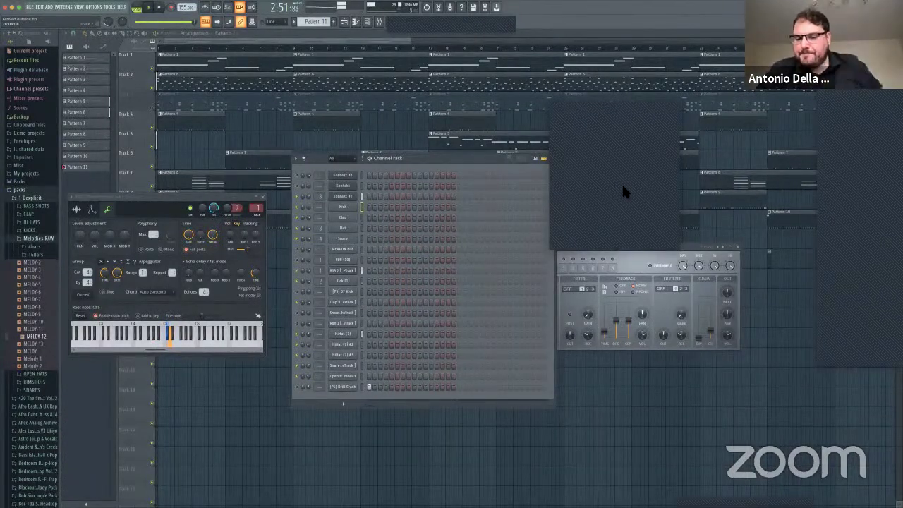
pyautogui.press('space')
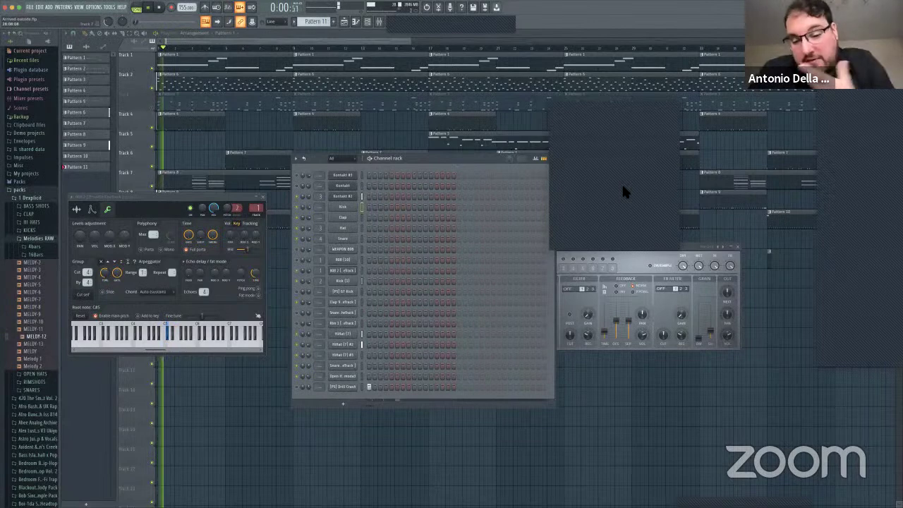